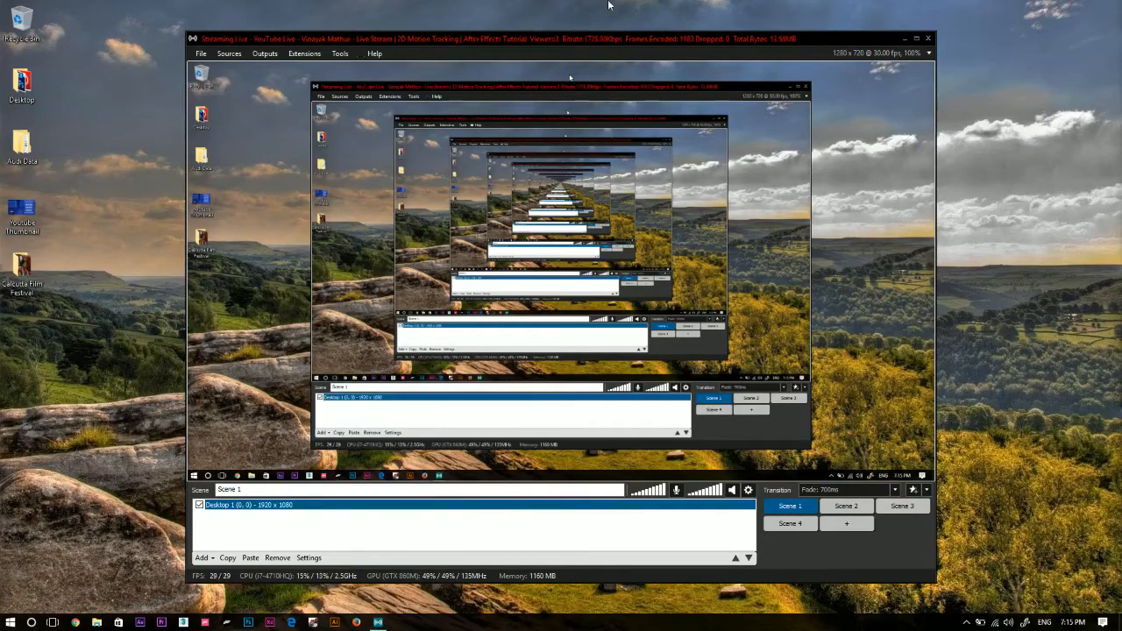
Minimize the streaming window, open the Calcutta Film Festival folder from the desktop, and maximize its window.
{"action": "left_click", "coordinate": [904, 39]}
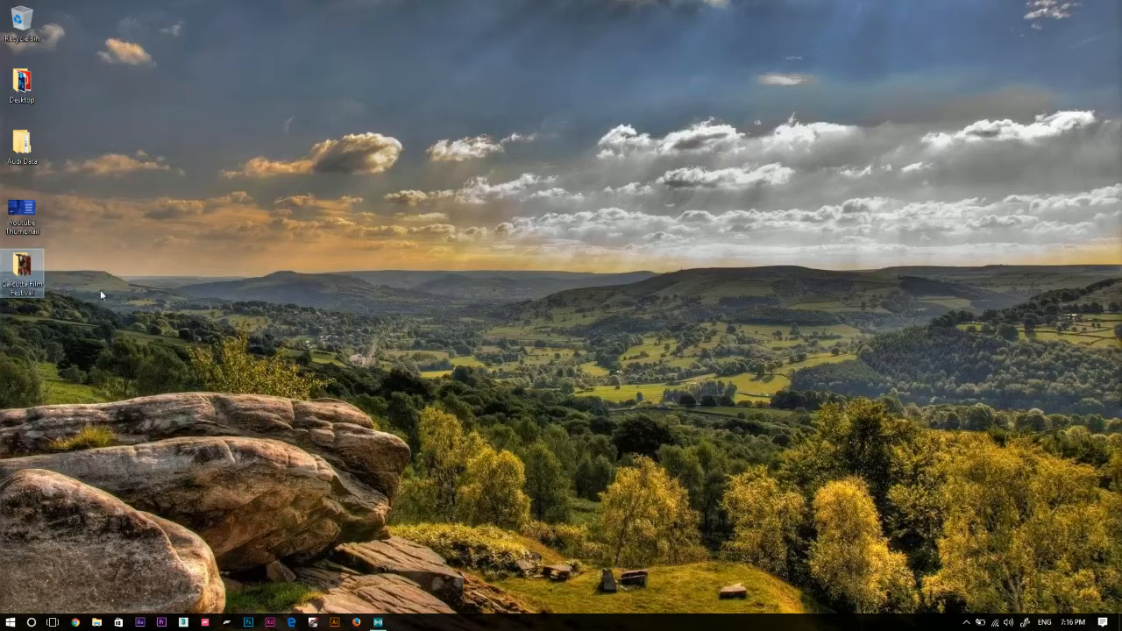
{"action": "double_click", "coordinate": [21, 268]}
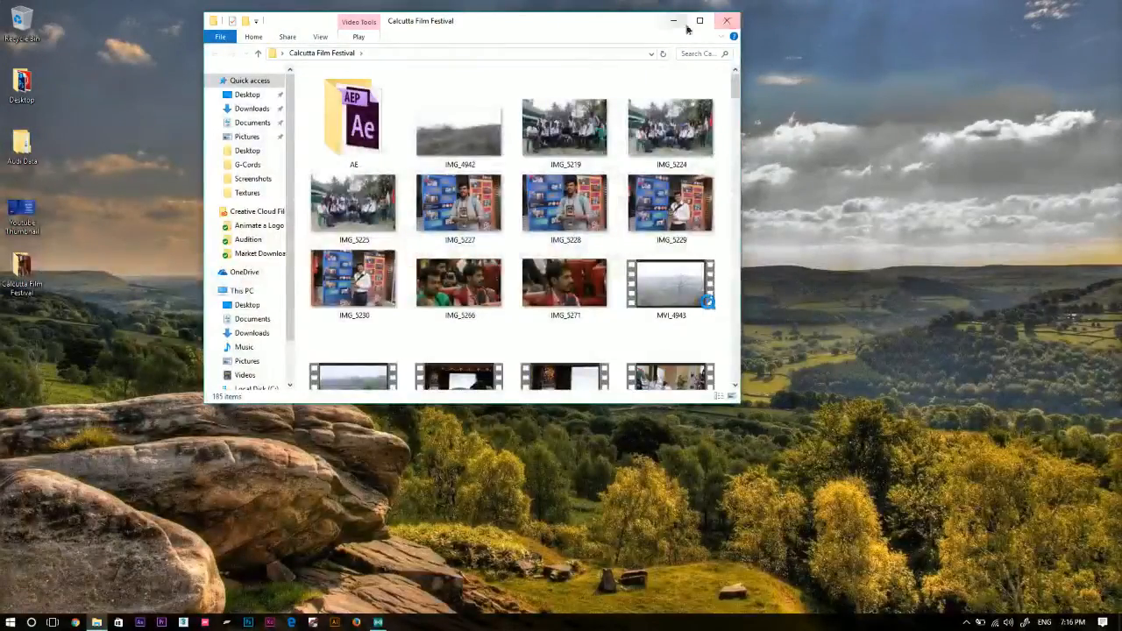
{"action": "left_click", "coordinate": [727, 20]}
{"action": "key", "text": "alt+Tab"}
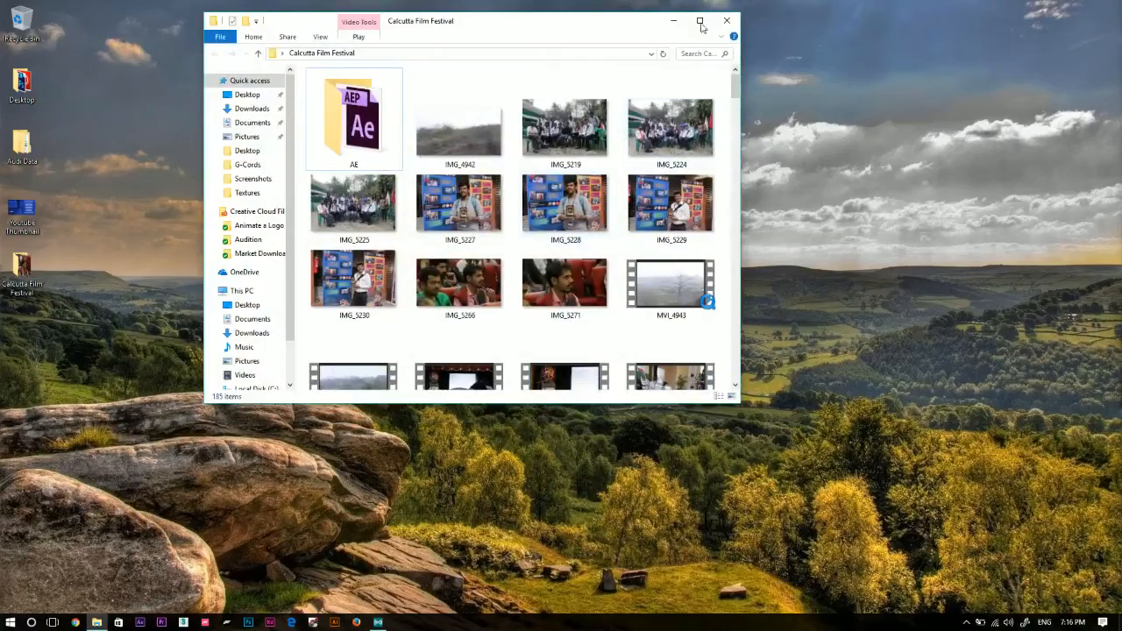
{"action": "left_click", "coordinate": [701, 23]}
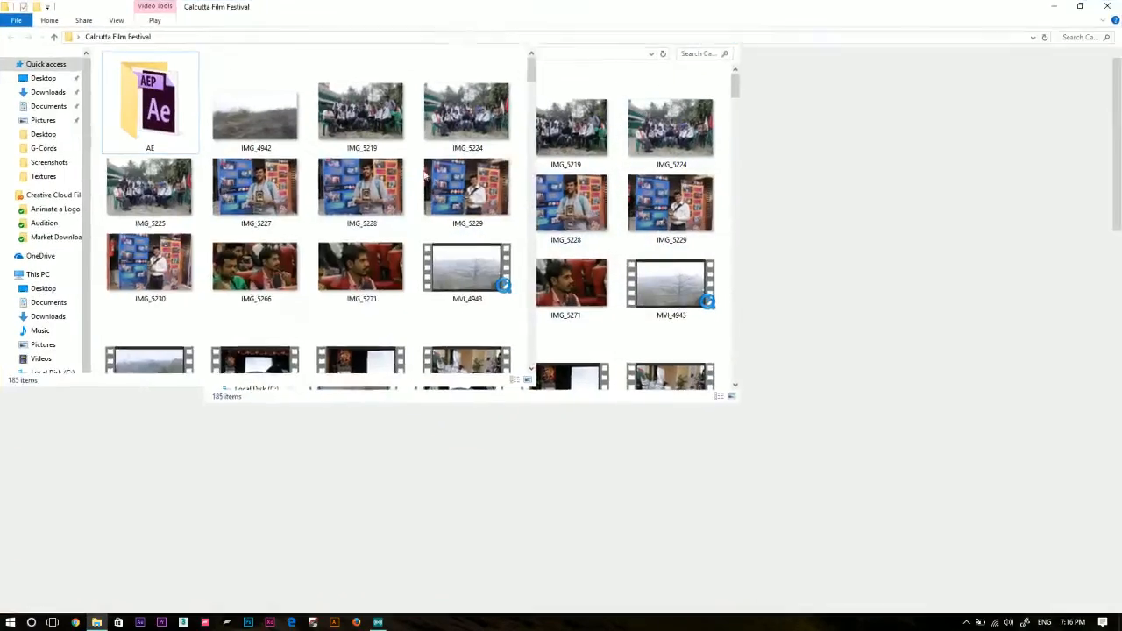
Find the MVI_5069 clip in the folder, move it onto the desktop, and close the folder window.
{"action": "scroll", "coordinate": [680, 331], "scroll_direction": "down", "scroll_amount": 3}
{"action": "scroll", "coordinate": [680, 331], "scroll_direction": "down", "scroll_amount": 20}
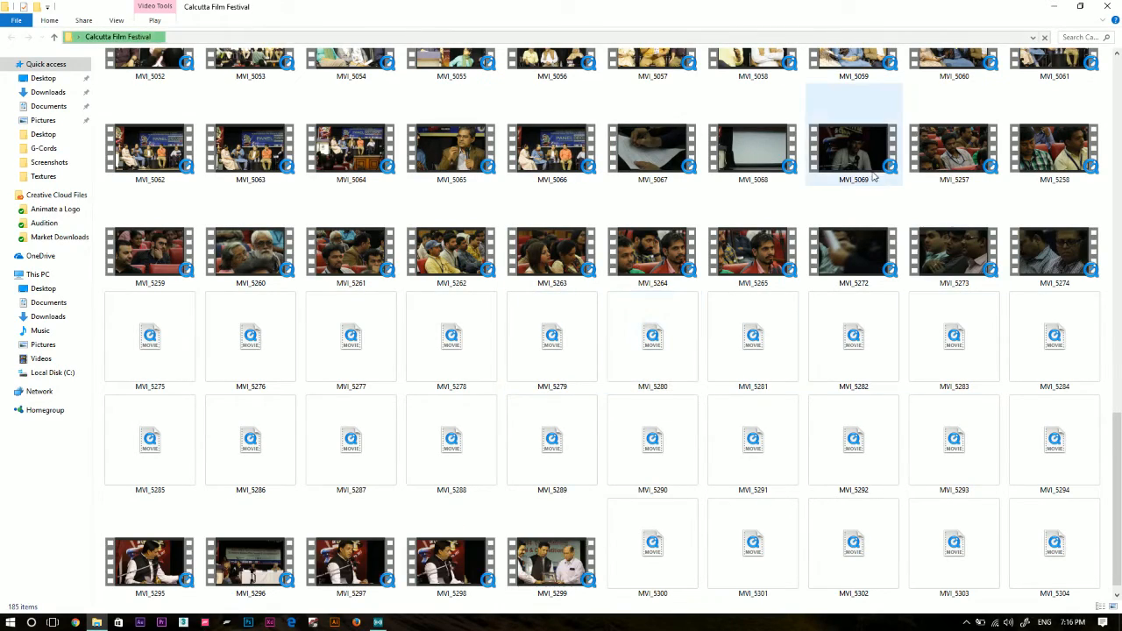
{"action": "left_click", "coordinate": [854, 149]}
{"action": "left_click_drag", "start_coordinate": [801, 6], "coordinate": [711, 58]}
{"action": "scroll", "coordinate": [873, 222], "scroll_direction": "down", "scroll_amount": 6}
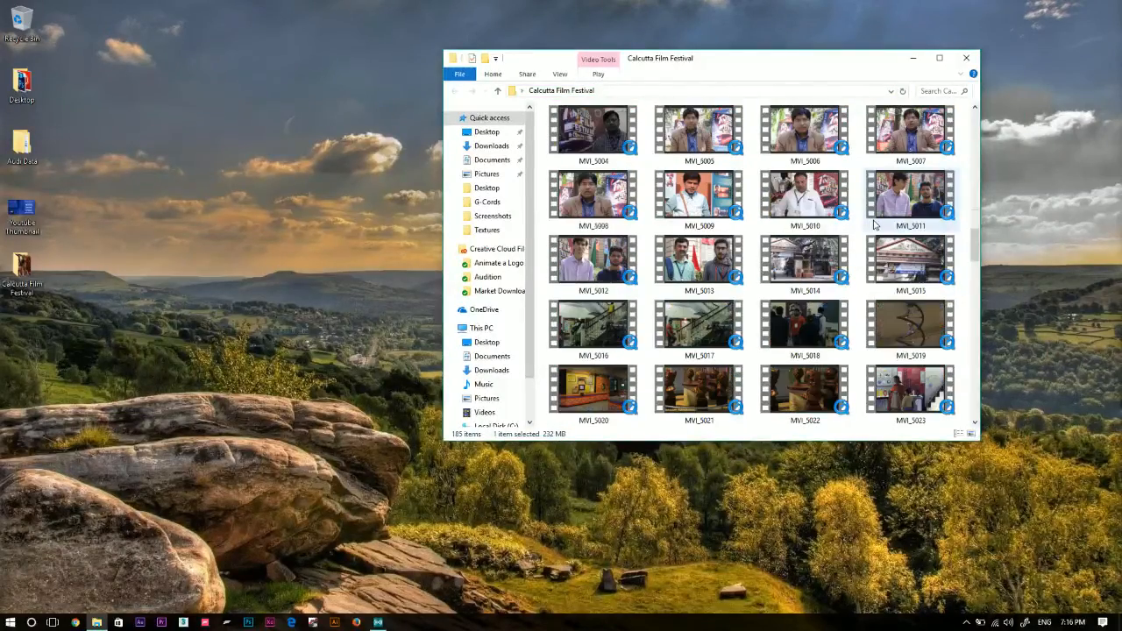
{"action": "scroll", "coordinate": [877, 239], "scroll_direction": "up", "scroll_amount": 4}
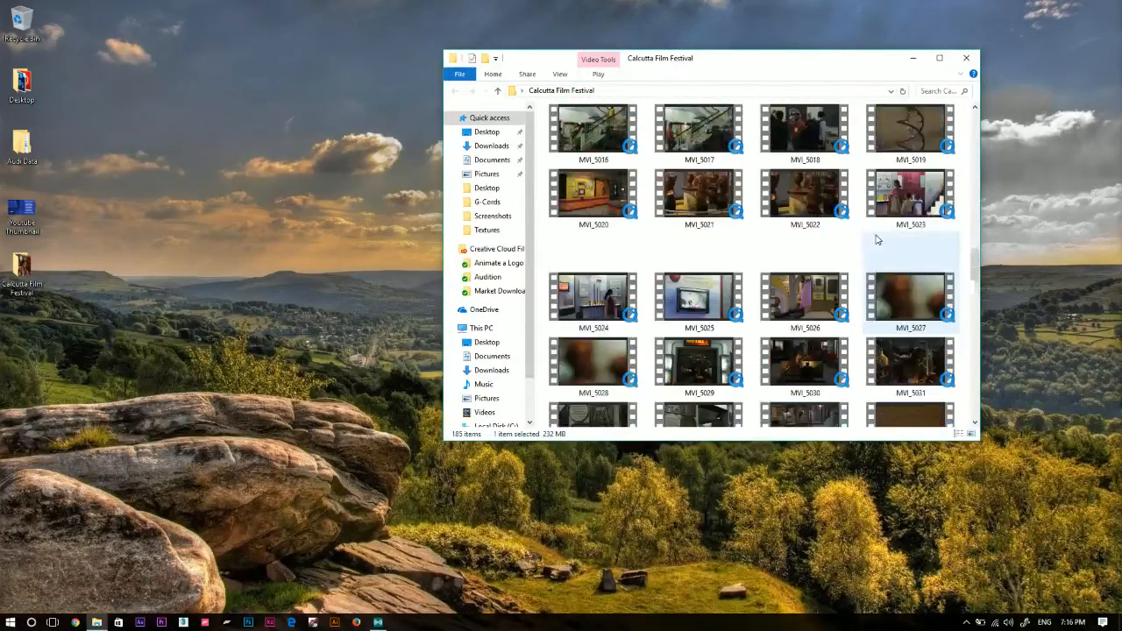
{"action": "scroll", "coordinate": [879, 235], "scroll_direction": "down", "scroll_amount": 4}
{"action": "scroll", "coordinate": [878, 232], "scroll_direction": "down", "scroll_amount": 6}
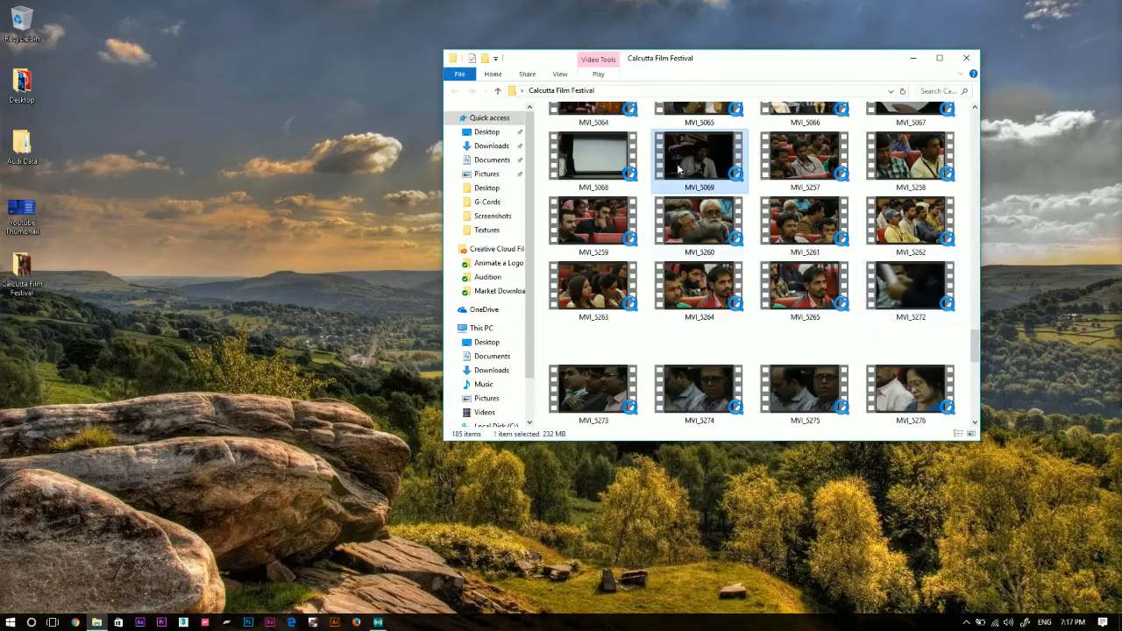
{"action": "left_click_drag", "start_coordinate": [692, 156], "coordinate": [26, 386]}
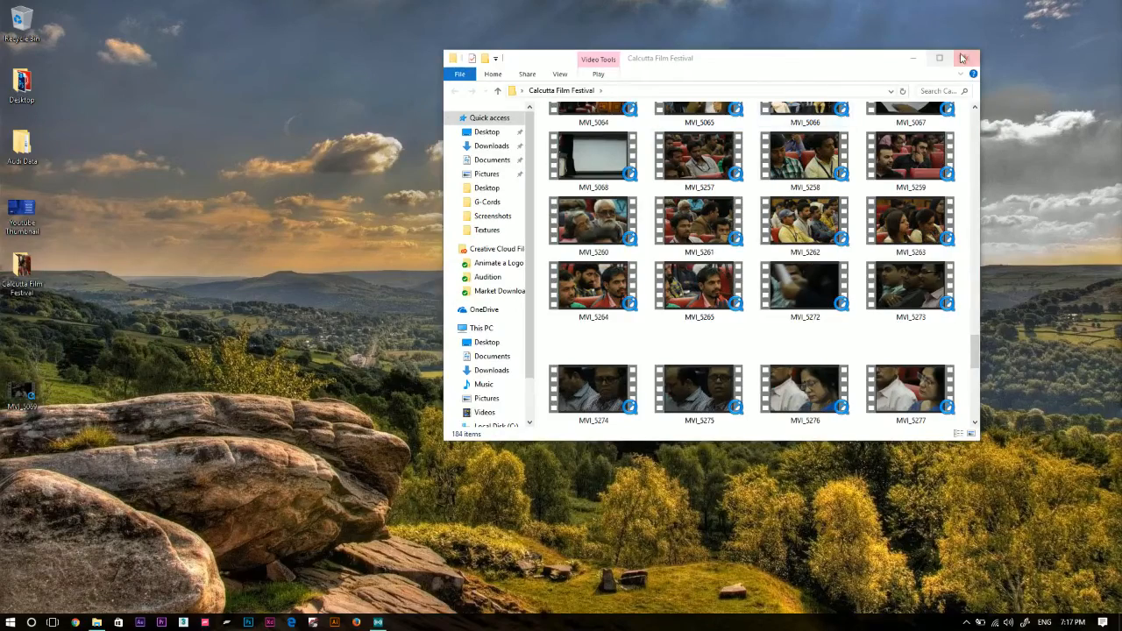
{"action": "left_click", "coordinate": [966, 57]}
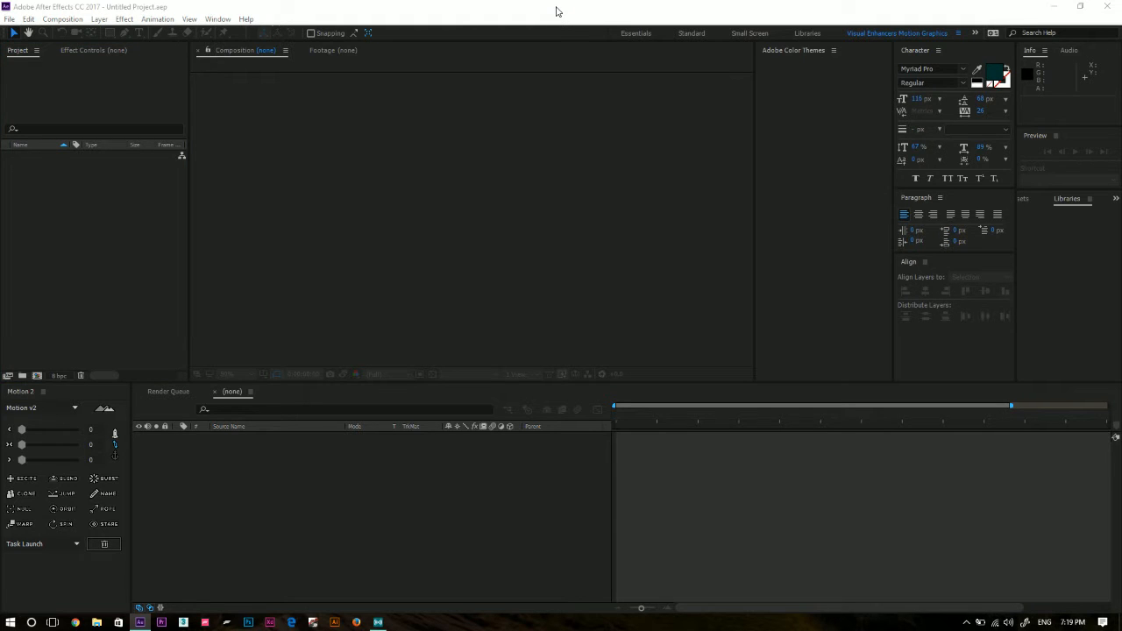
Switch to After Effects and create a new project from the Start window.
{"action": "left_click", "coordinate": [128, 216]}
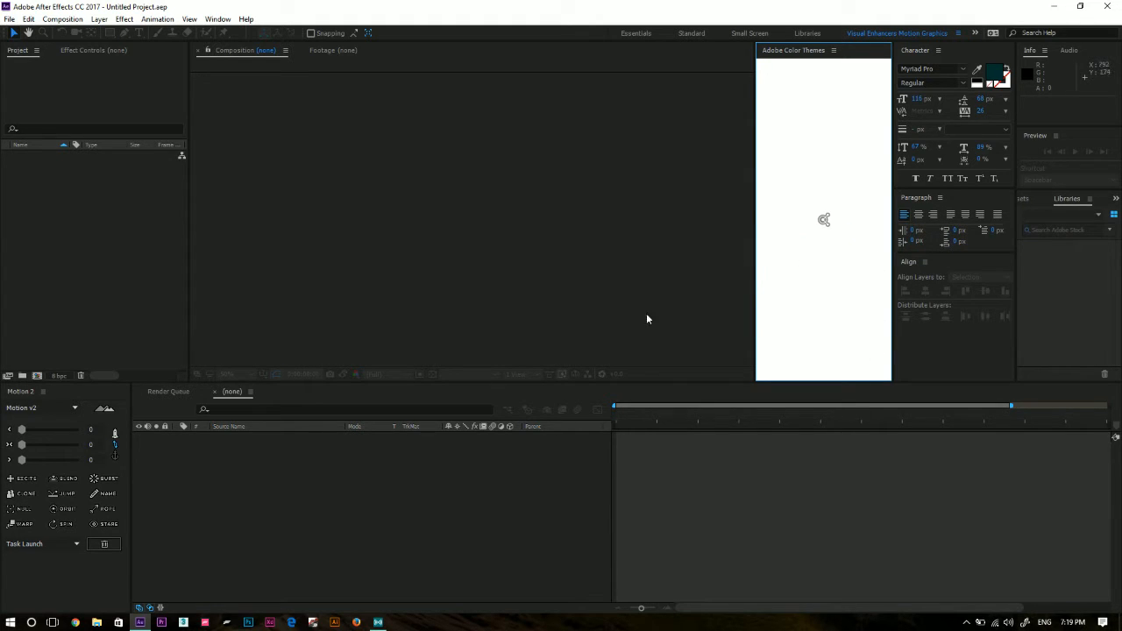
{"action": "left_click", "coordinate": [542, 482]}
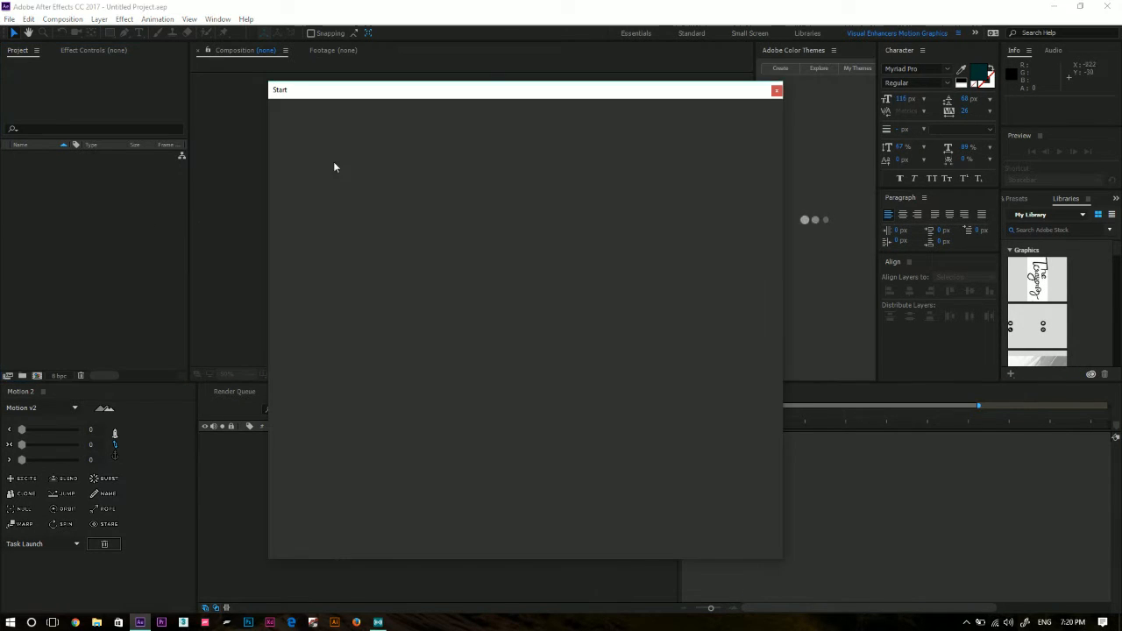
{"action": "mouse_move", "coordinate": [485, 100]}
{"action": "left_mouse_down"}
{"action": "mouse_move", "coordinate": [517, 131]}
{"action": "mouse_move", "coordinate": [464, 77]}
{"action": "mouse_move", "coordinate": [480, 78]}
{"action": "left_mouse_up"}
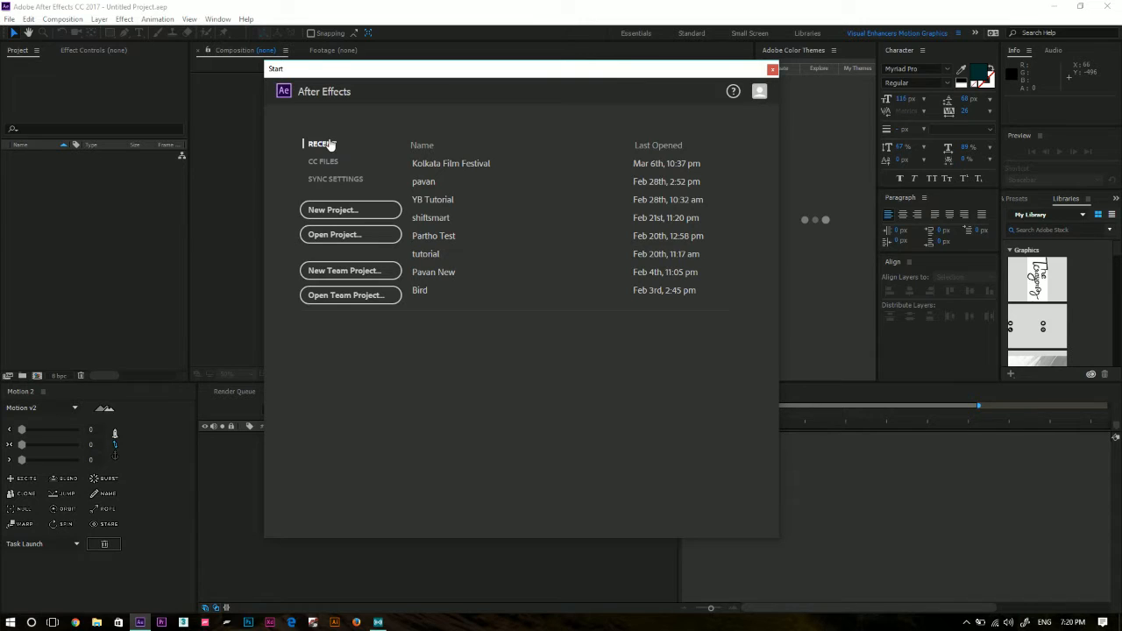
{"action": "left_click", "coordinate": [335, 215]}
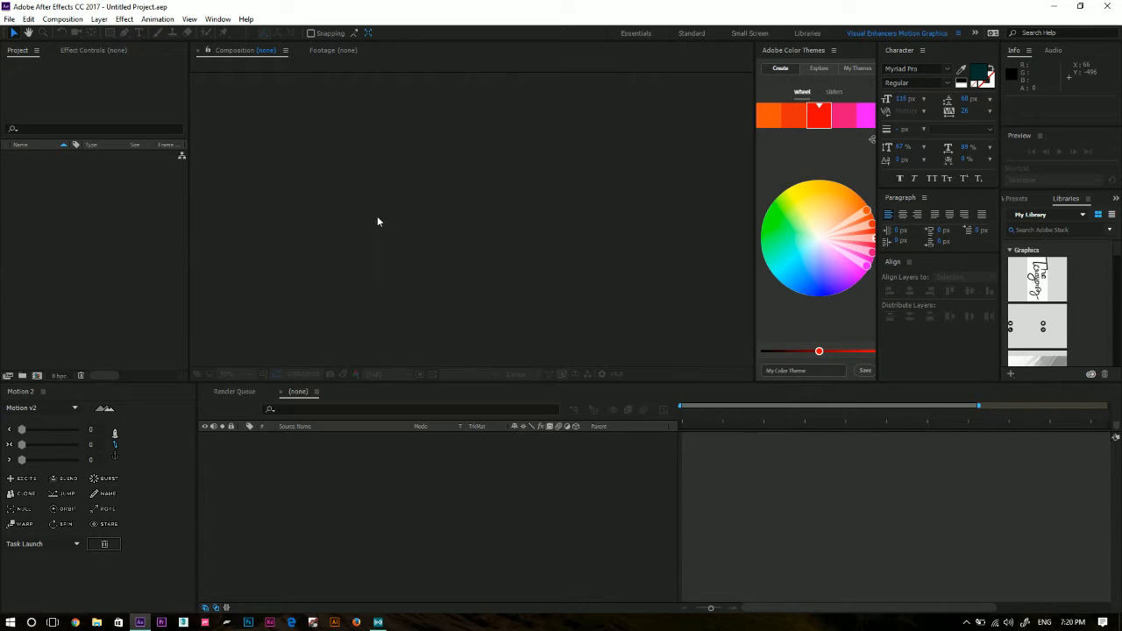
Import the MVI_5069 clip from the desktop into the project.
{"action": "left_click", "coordinate": [89, 232]}
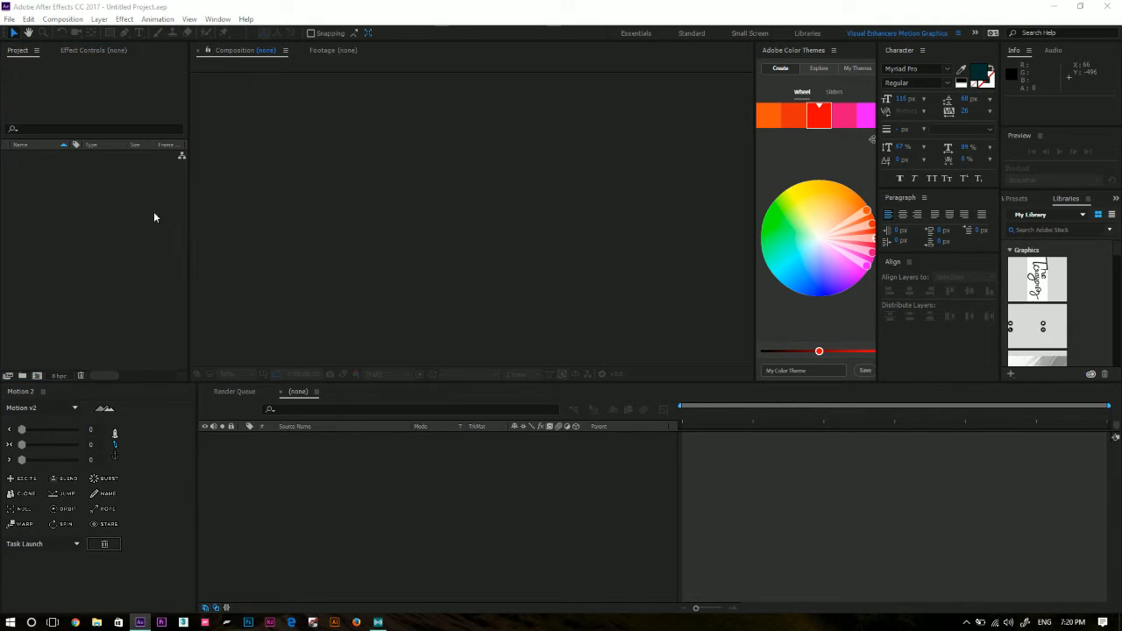
{"action": "double_click", "coordinate": [112, 193]}
{"action": "scroll", "coordinate": [52, 210], "scroll_direction": "down", "scroll_amount": 3}
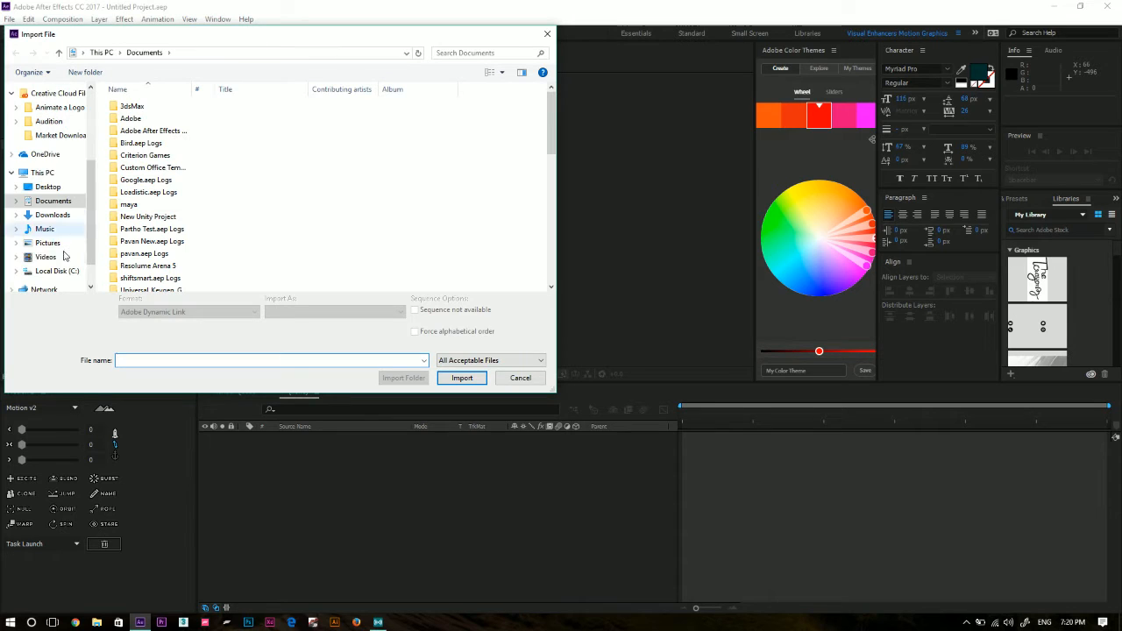
{"action": "left_click", "coordinate": [61, 189]}
{"action": "left_click", "coordinate": [324, 141]}
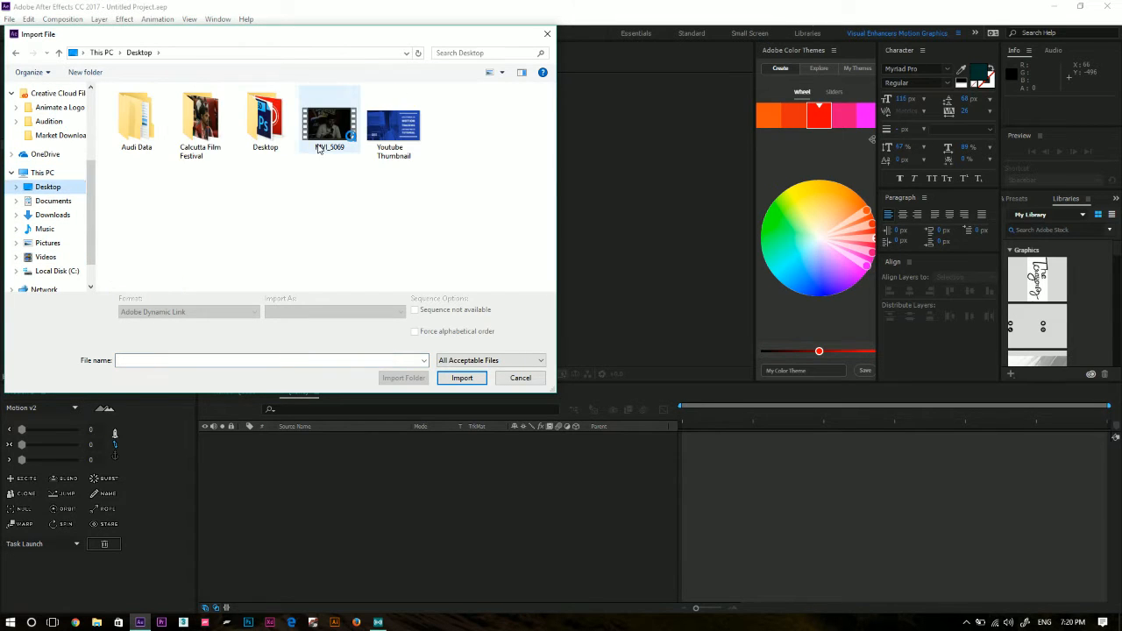
{"action": "double_click", "coordinate": [326, 147]}
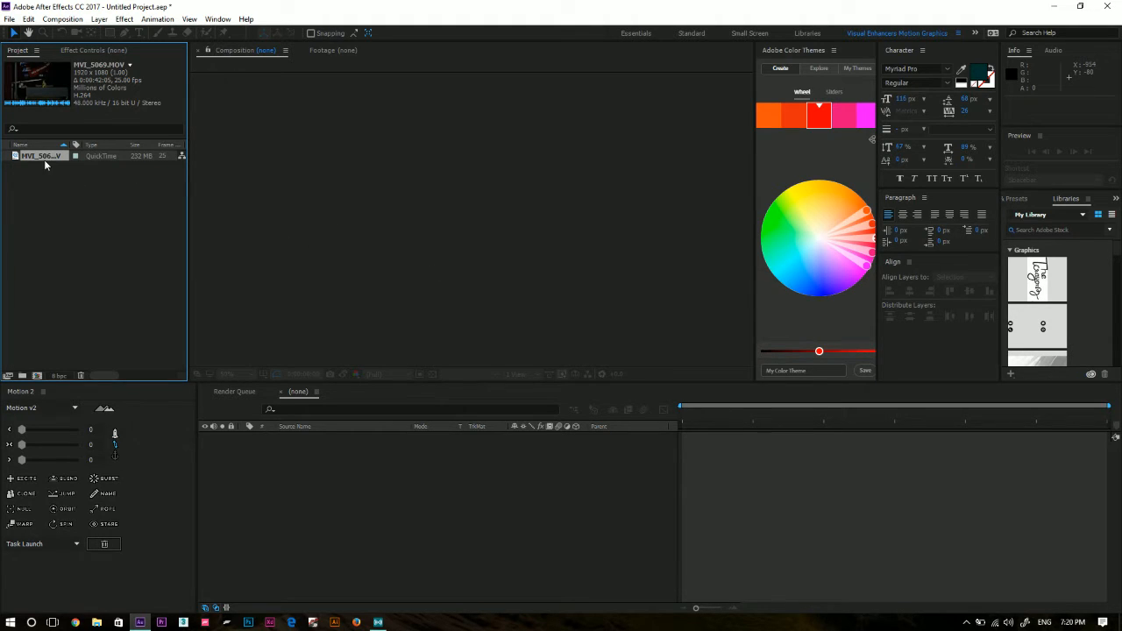
Create a new composition from the MVI_5069.MOV footage.
{"action": "left_click", "coordinate": [90, 220]}
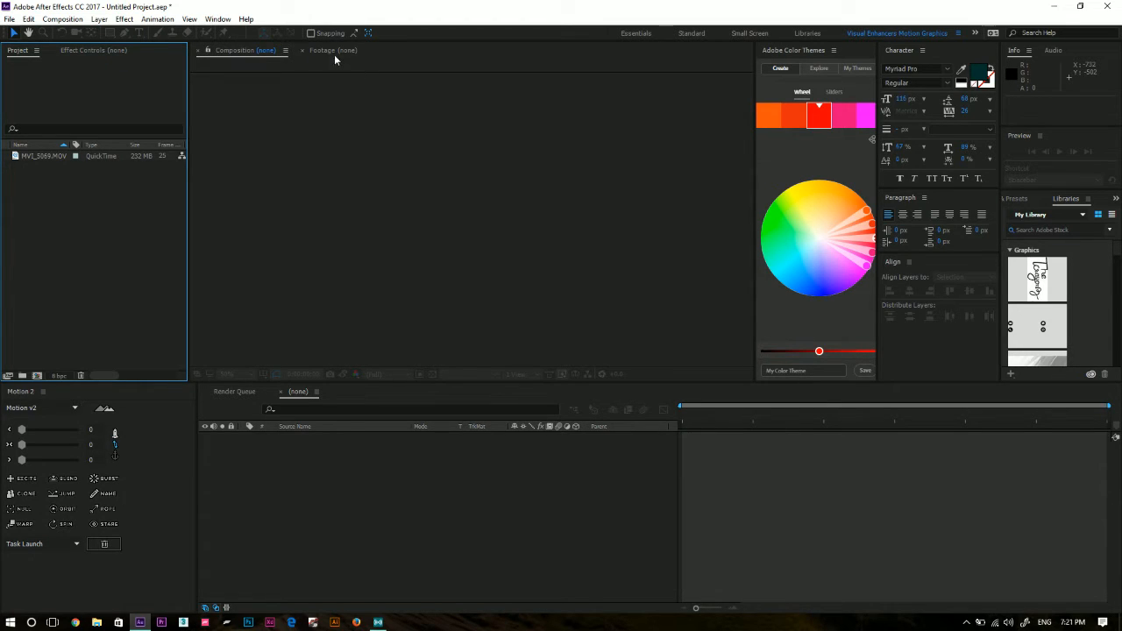
{"action": "left_click", "coordinate": [295, 406]}
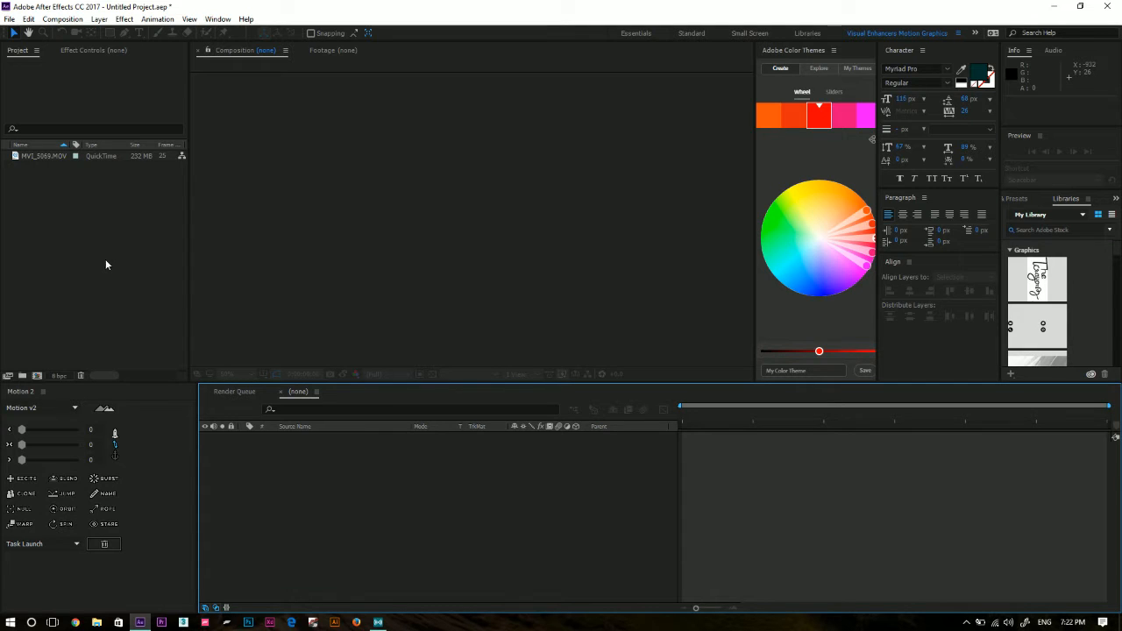
{"action": "left_click", "coordinate": [132, 254]}
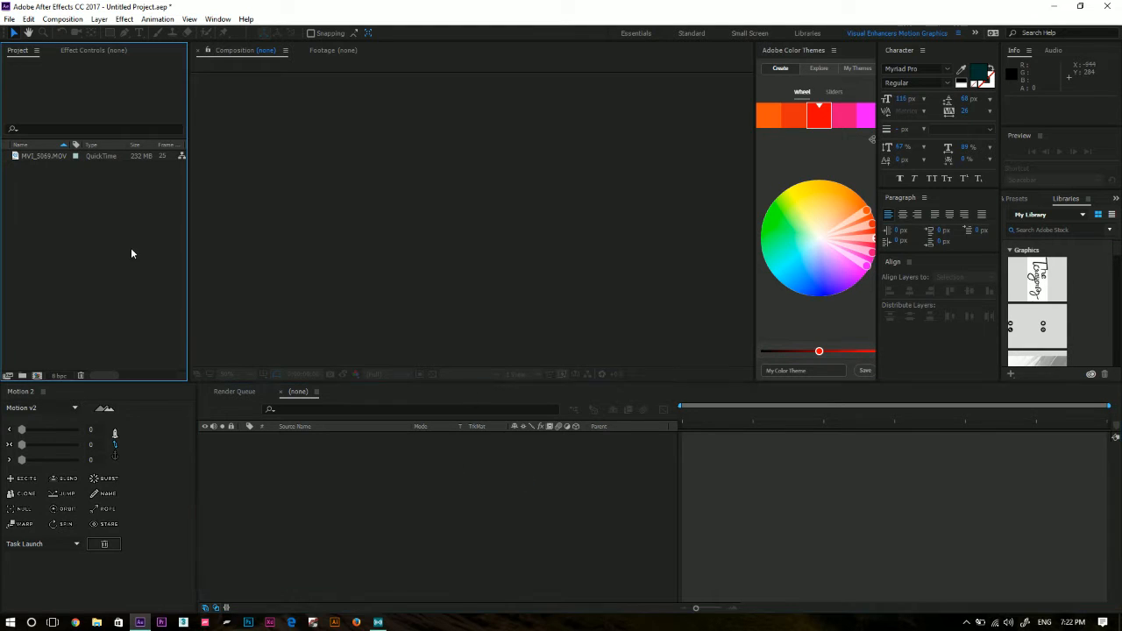
{"action": "left_click", "coordinate": [77, 155]}
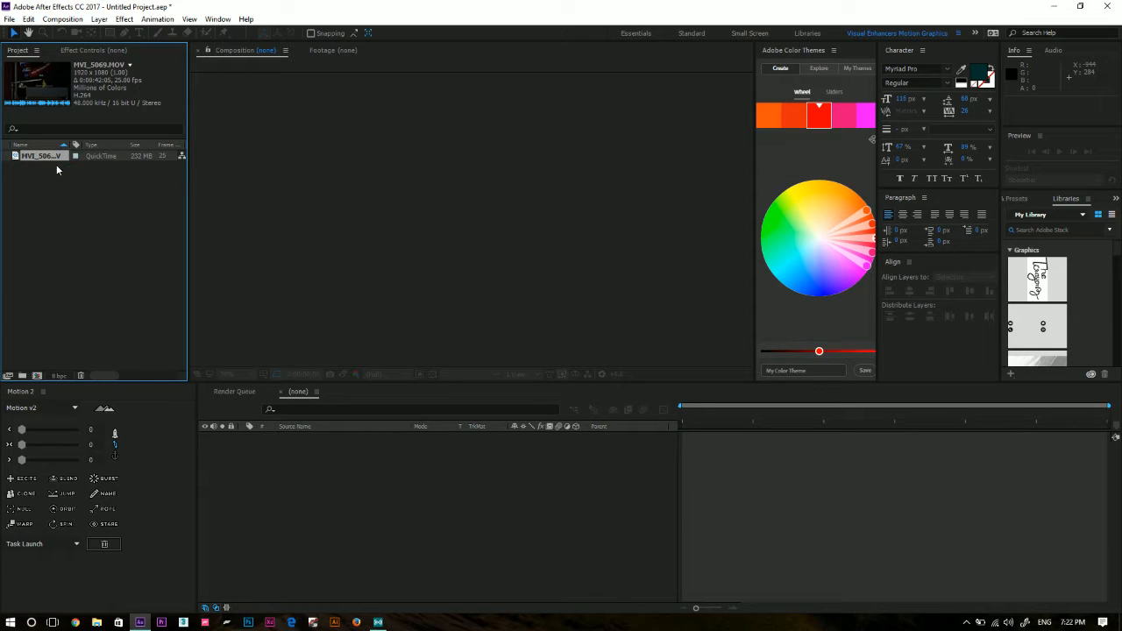
{"action": "left_click_drag", "start_coordinate": [41, 161], "coordinate": [42, 382]}
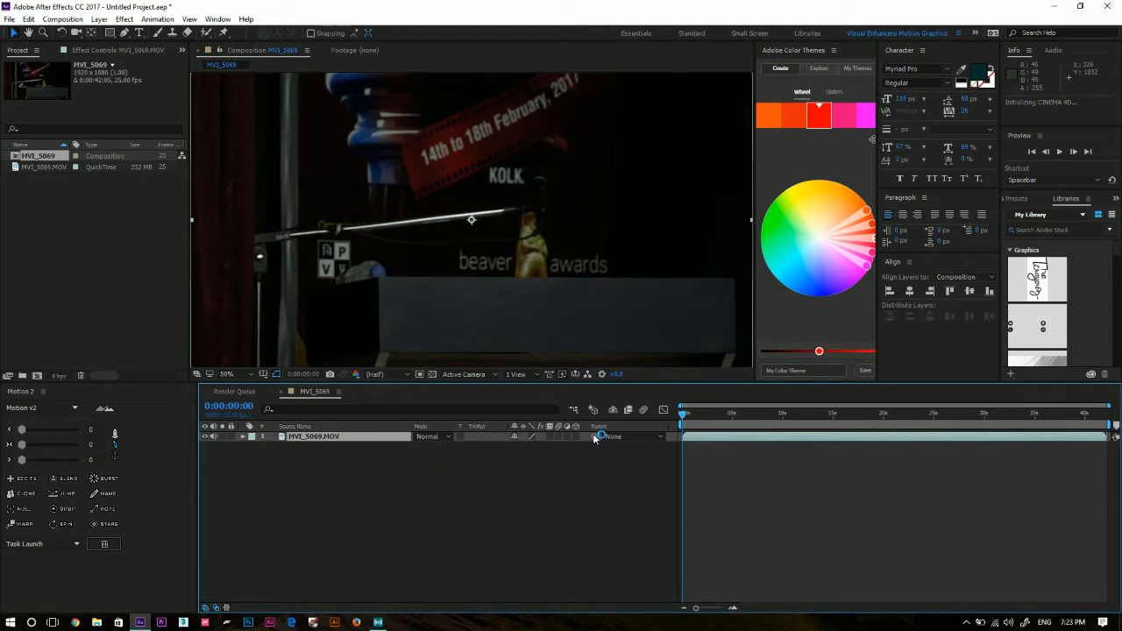
Enlarge the composition viewer by shrinking the timeline area, and adjust the widths of the Project and Color Themes panels.
{"action": "left_click_drag", "start_coordinate": [578, 382], "coordinate": [578, 445]}
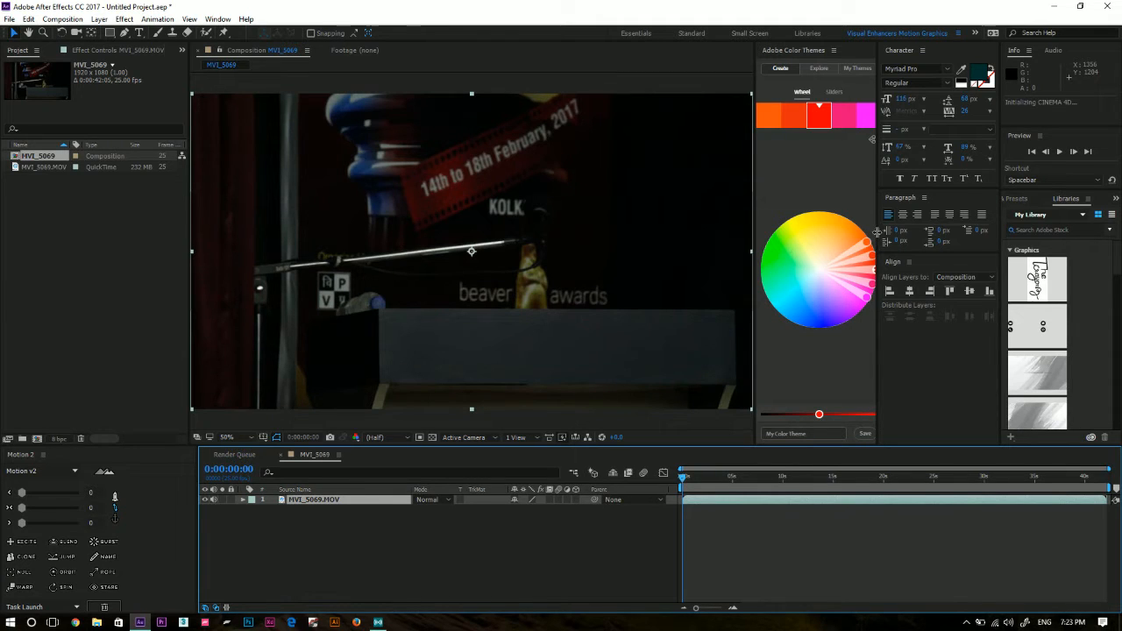
{"action": "left_click_drag", "start_coordinate": [877, 233], "coordinate": [891, 233]}
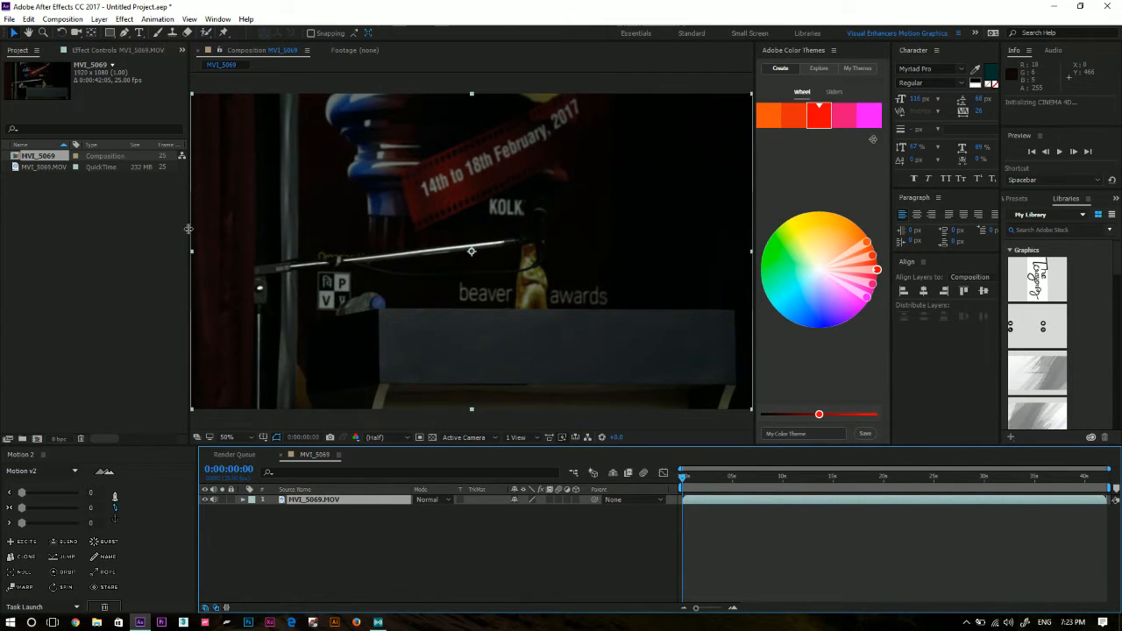
{"action": "left_click_drag", "start_coordinate": [189, 229], "coordinate": [182, 230]}
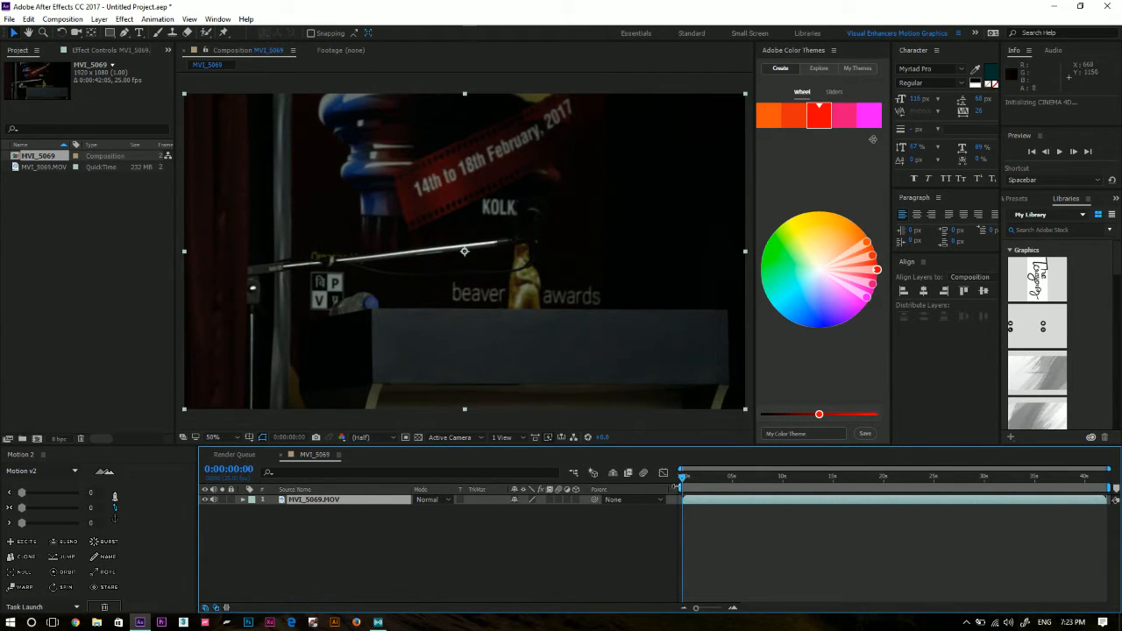
{"action": "left_click_drag", "start_coordinate": [684, 481], "coordinate": [657, 502]}
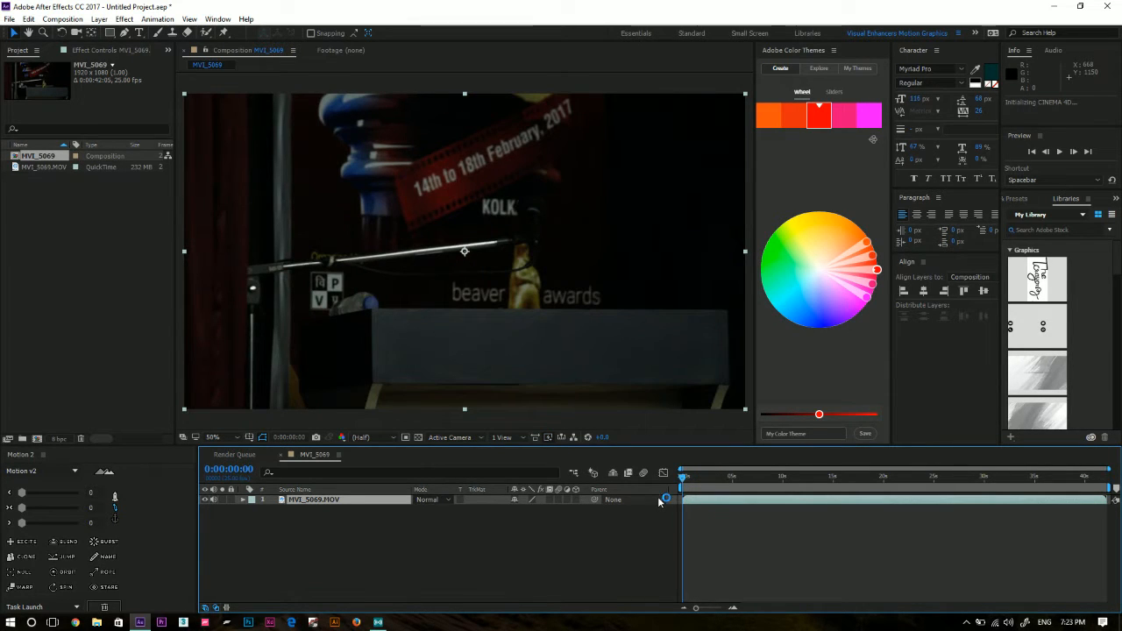
Preview the opening seconds of the composition and return the playhead to the start.
{"action": "key", "text": "space"}
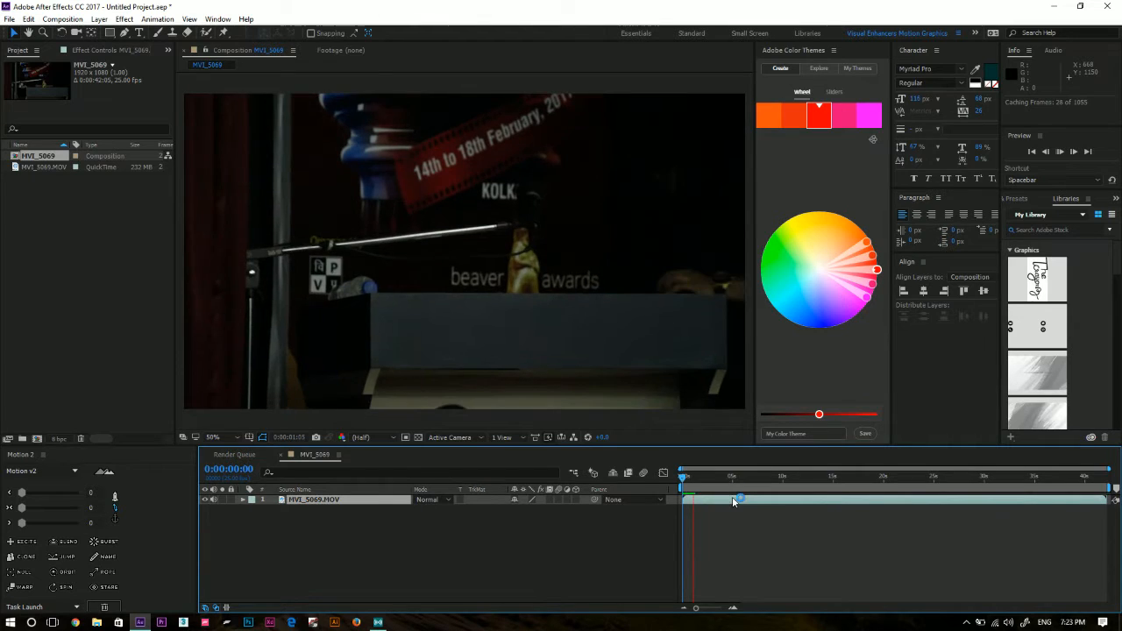
{"action": "key", "text": "space"}
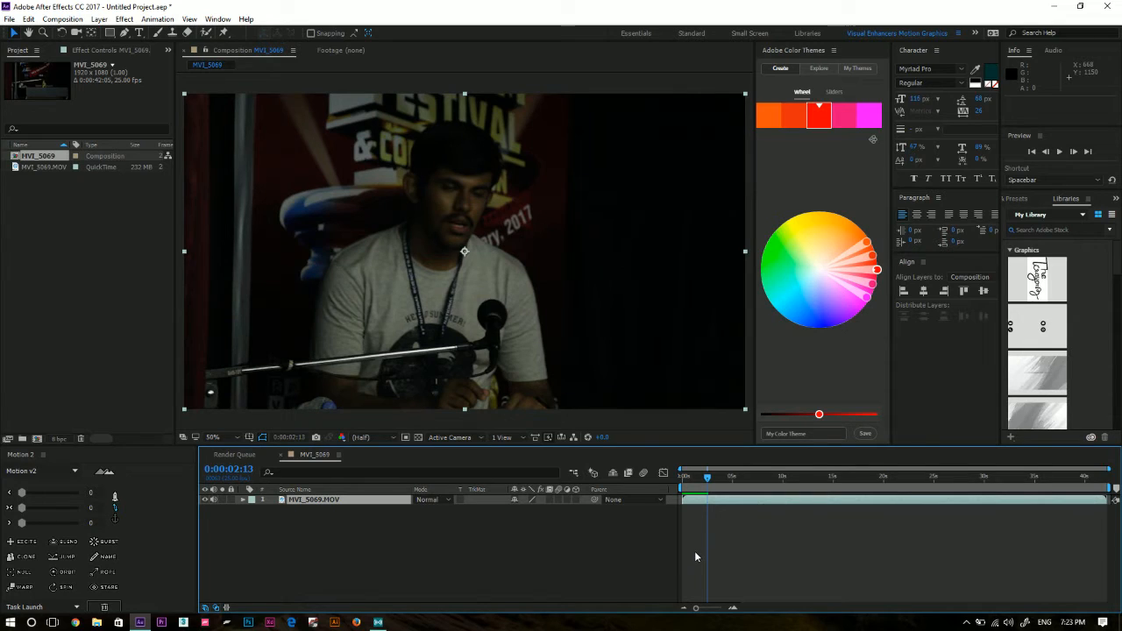
{"action": "left_click", "coordinate": [717, 478]}
{"action": "key", "text": "Home"}
{"action": "left_click", "coordinate": [617, 538]}
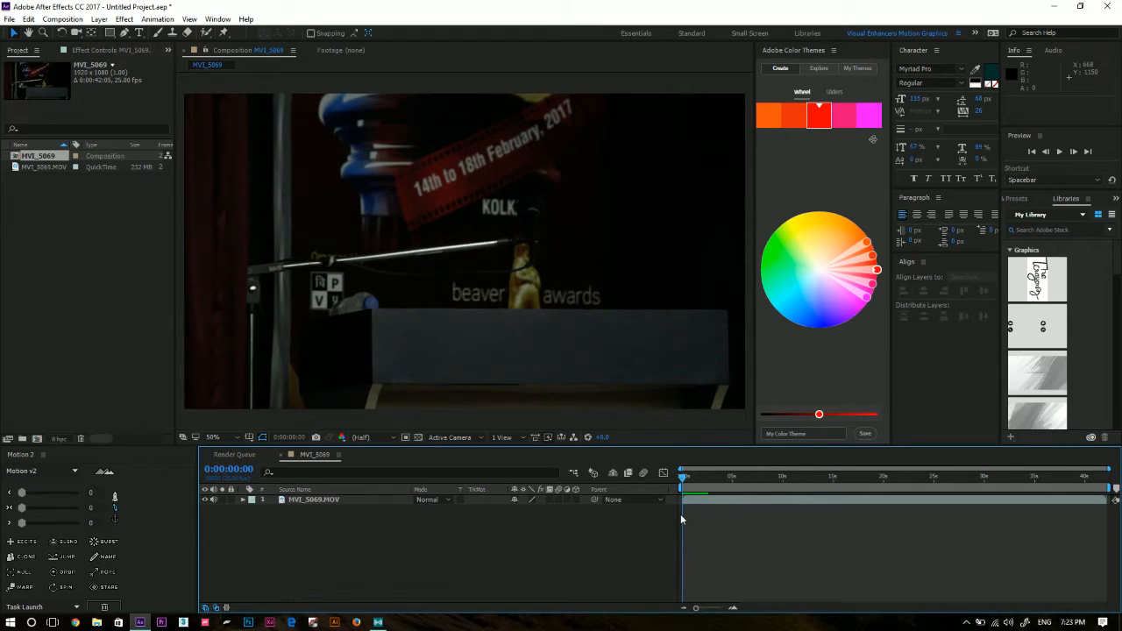
Play the footage from the start, dismiss the plug-in alert, and scrub through the clip, leaving the playhead at 0:00:03:08.
{"action": "key", "text": "space"}
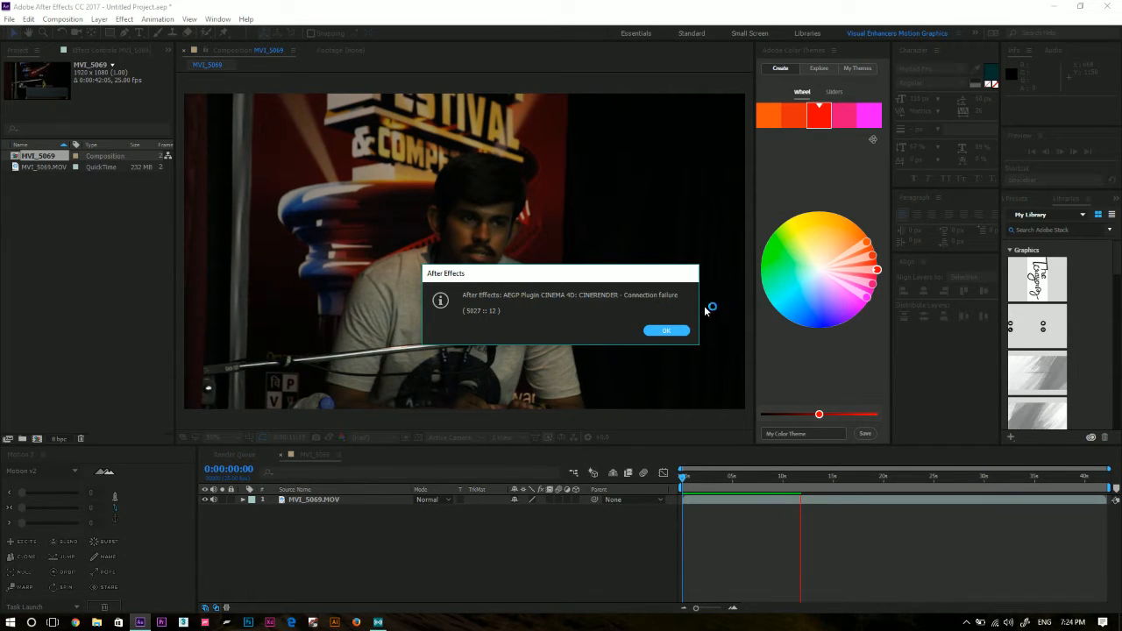
{"action": "left_click", "coordinate": [669, 331]}
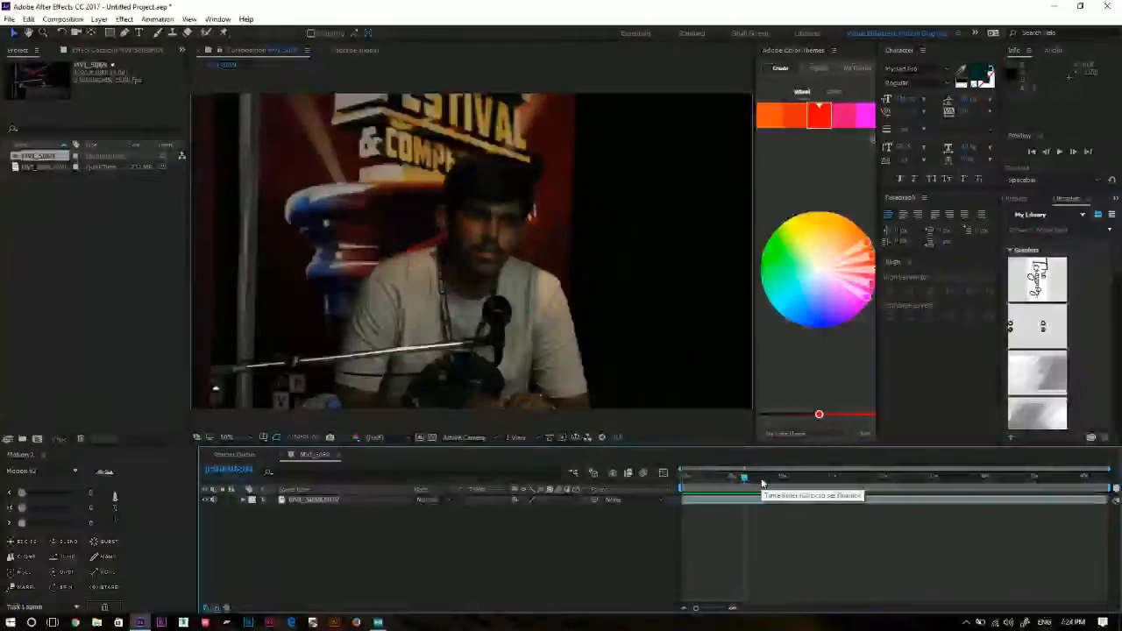
{"action": "left_click_drag", "start_coordinate": [747, 479], "coordinate": [1086, 495]}
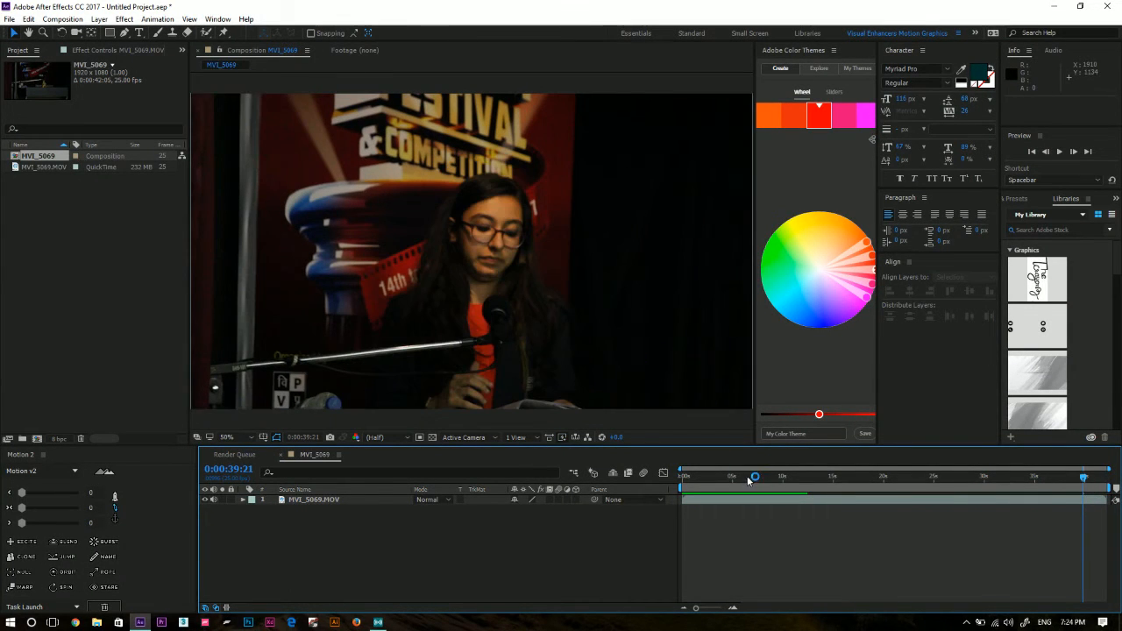
{"action": "left_click_drag", "start_coordinate": [687, 480], "coordinate": [718, 495]}
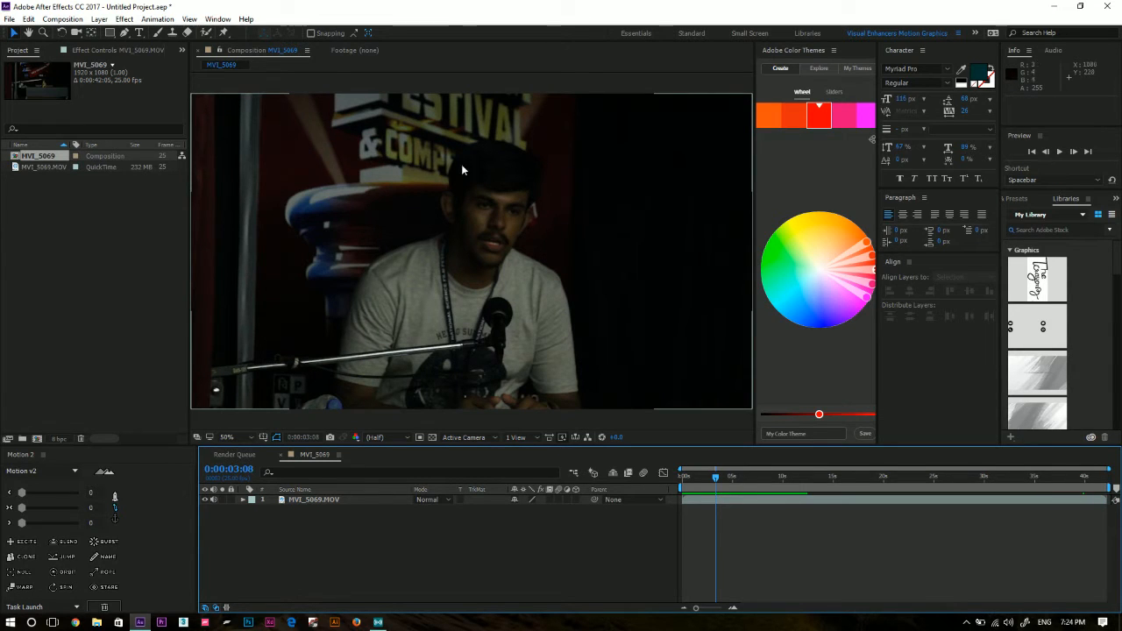
Close the Adobe Color Themes panel to give the composition viewer more room.
{"action": "left_click_drag", "start_coordinate": [756, 173], "coordinate": [701, 176]}
{"action": "left_click", "coordinate": [777, 51]}
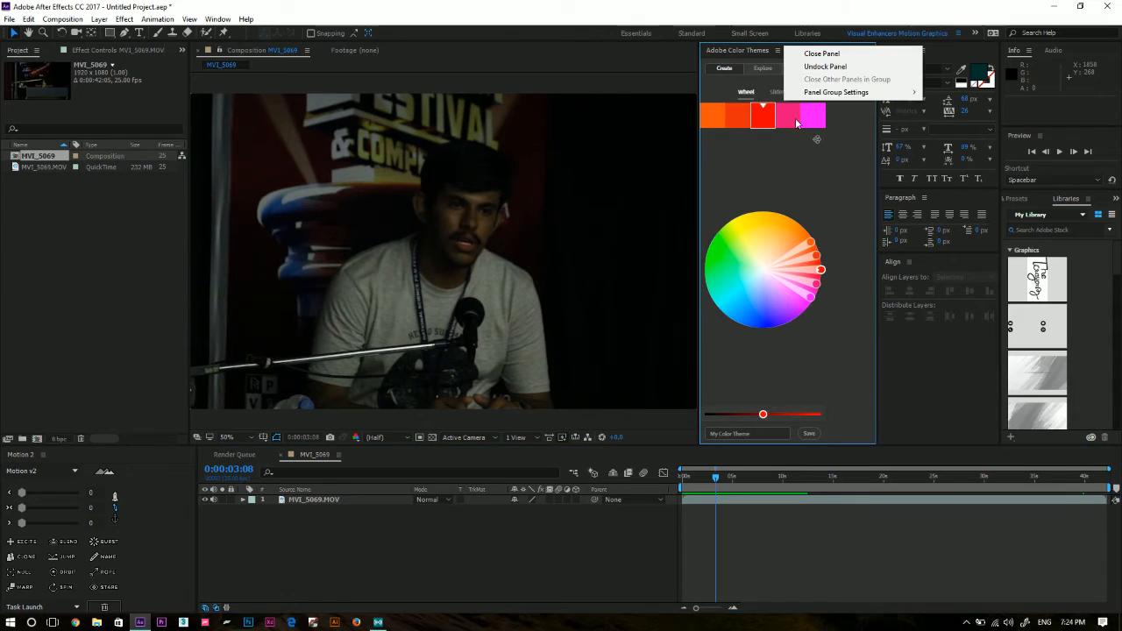
{"action": "left_click", "coordinate": [824, 51]}
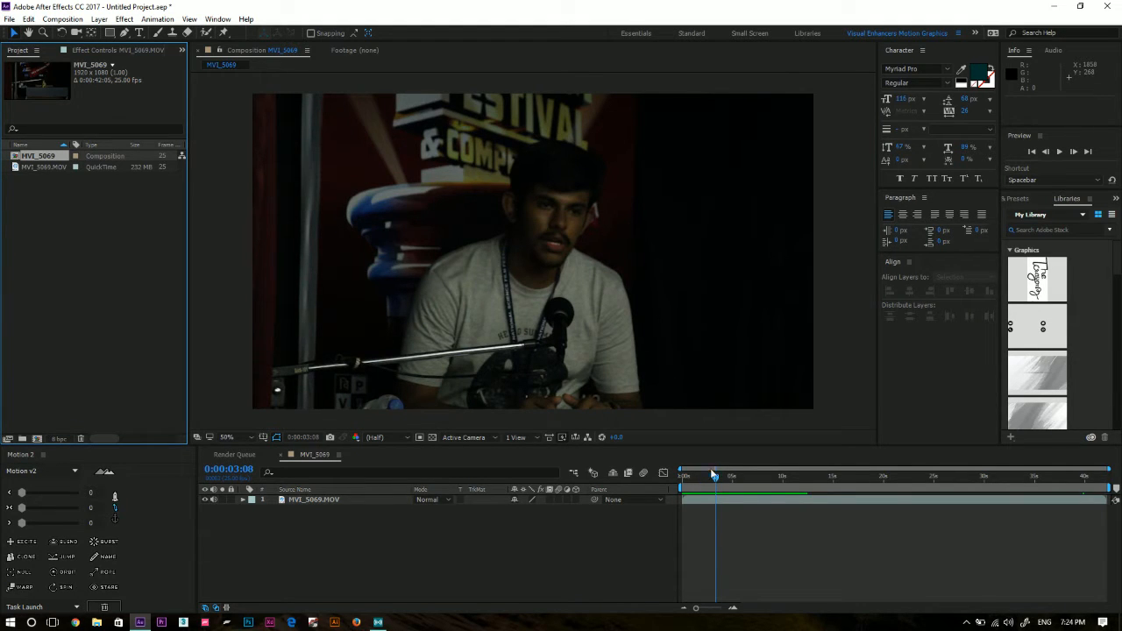
Return the playhead to the start and apply the Lumetri Color effect to the MVI_5069.MOV layer.
{"action": "key", "text": "Home"}
{"action": "left_click", "coordinate": [330, 499]}
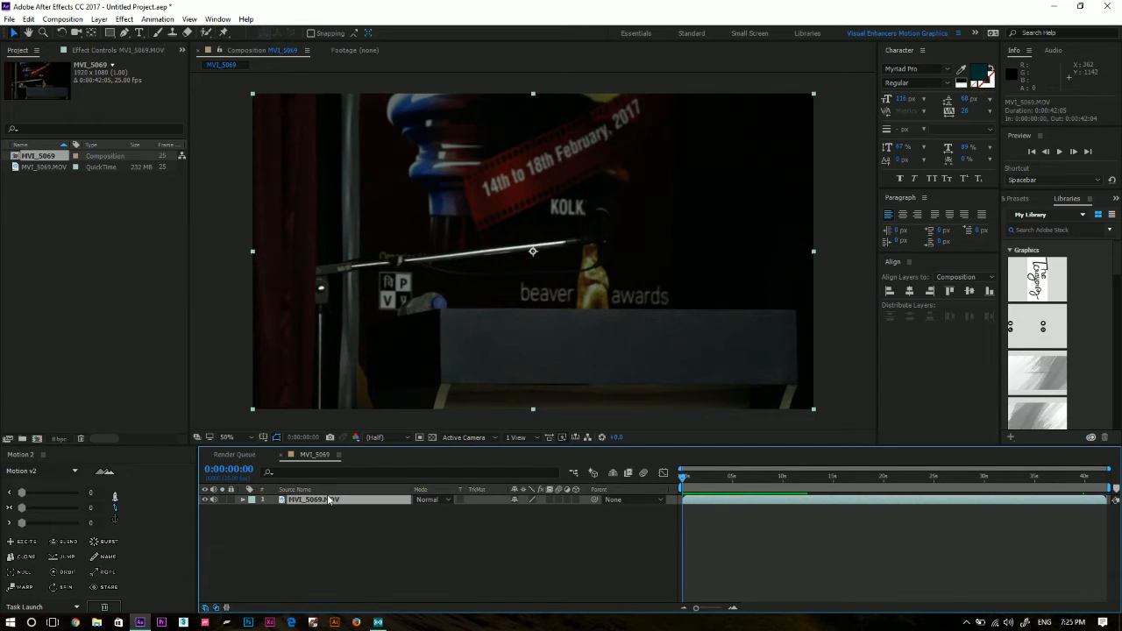
{"action": "left_click", "coordinate": [125, 19]}
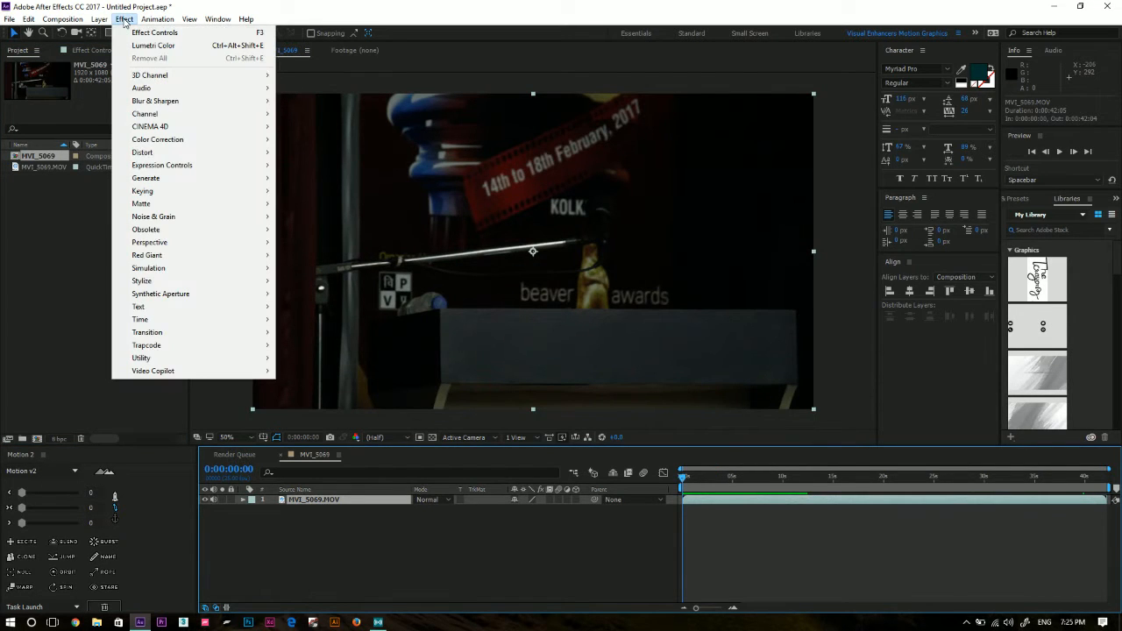
{"action": "mouse_move", "coordinate": [194, 314]}
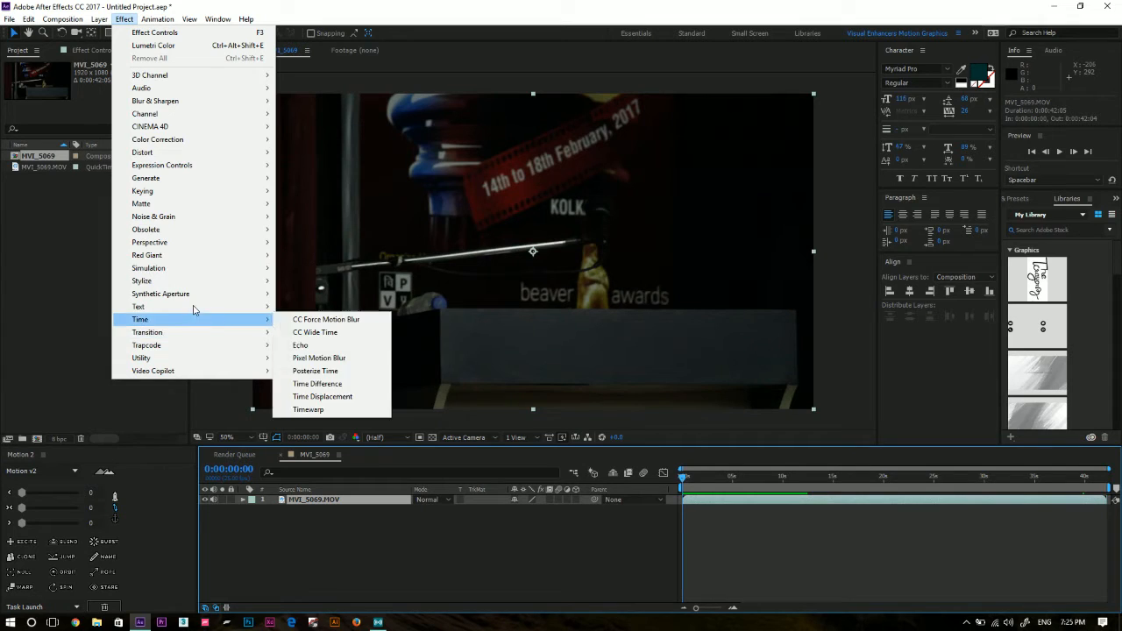
{"action": "mouse_move", "coordinate": [234, 142]}
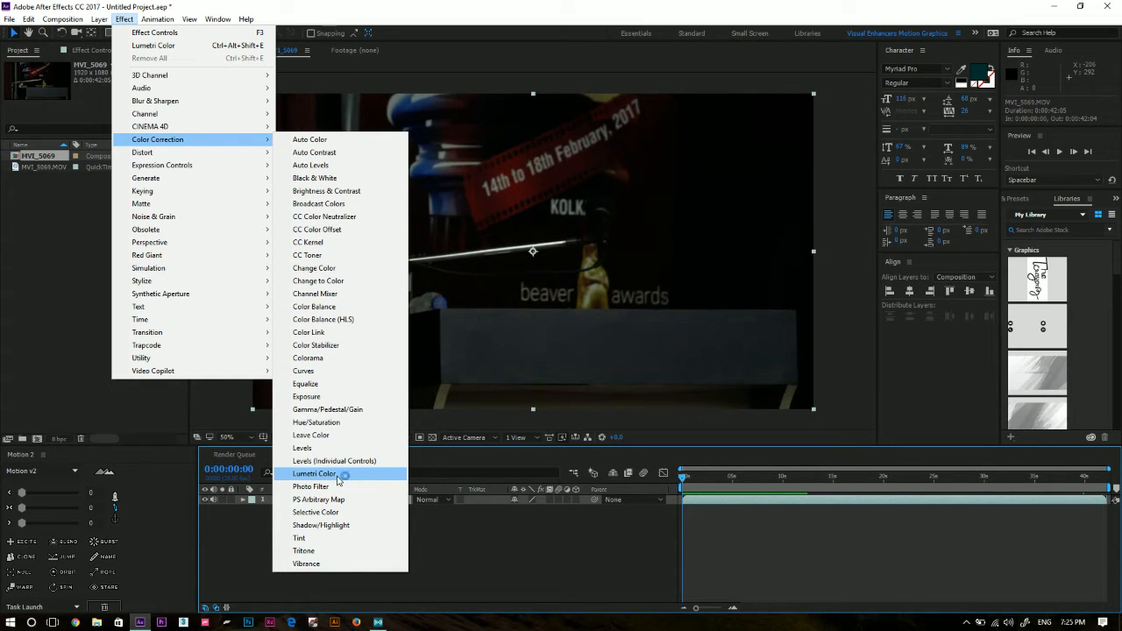
{"action": "left_click", "coordinate": [337, 477]}
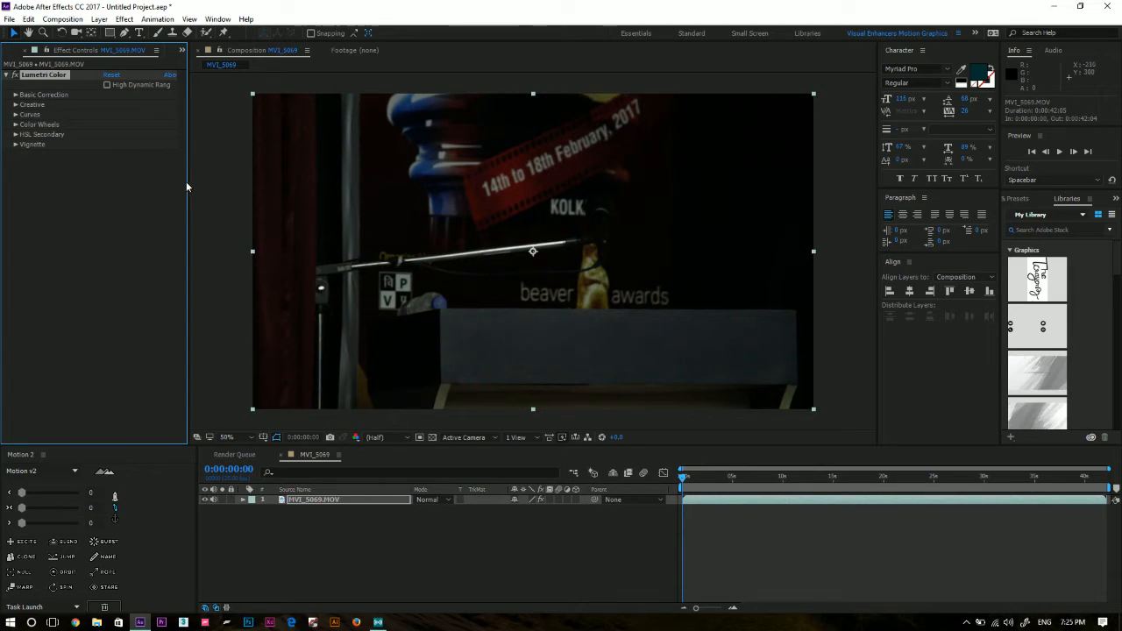
Widen the Effect Controls panel and set the composition viewer's magnification to Fit up to 100%.
{"action": "left_click_drag", "start_coordinate": [189, 191], "coordinate": [325, 193]}
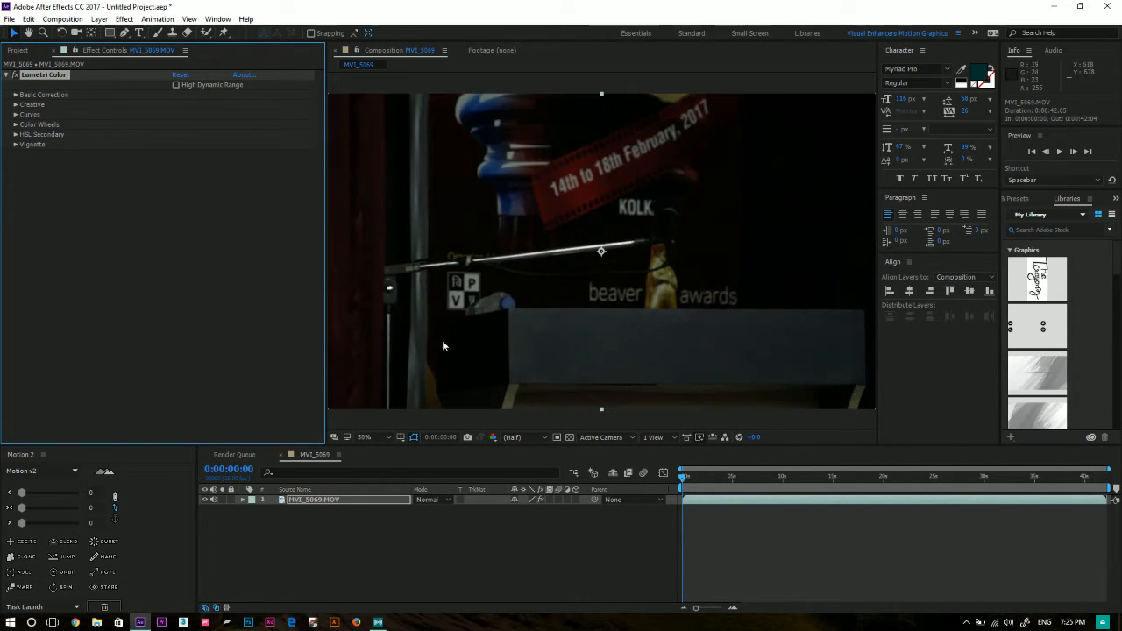
{"action": "left_click", "coordinate": [364, 437]}
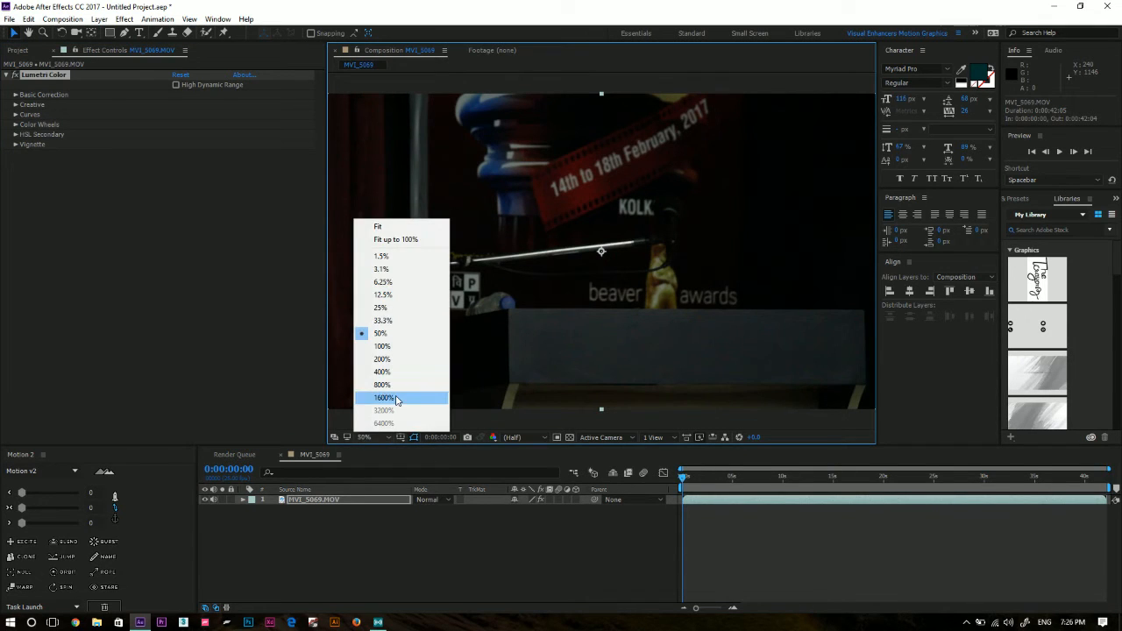
{"action": "left_click", "coordinate": [406, 242]}
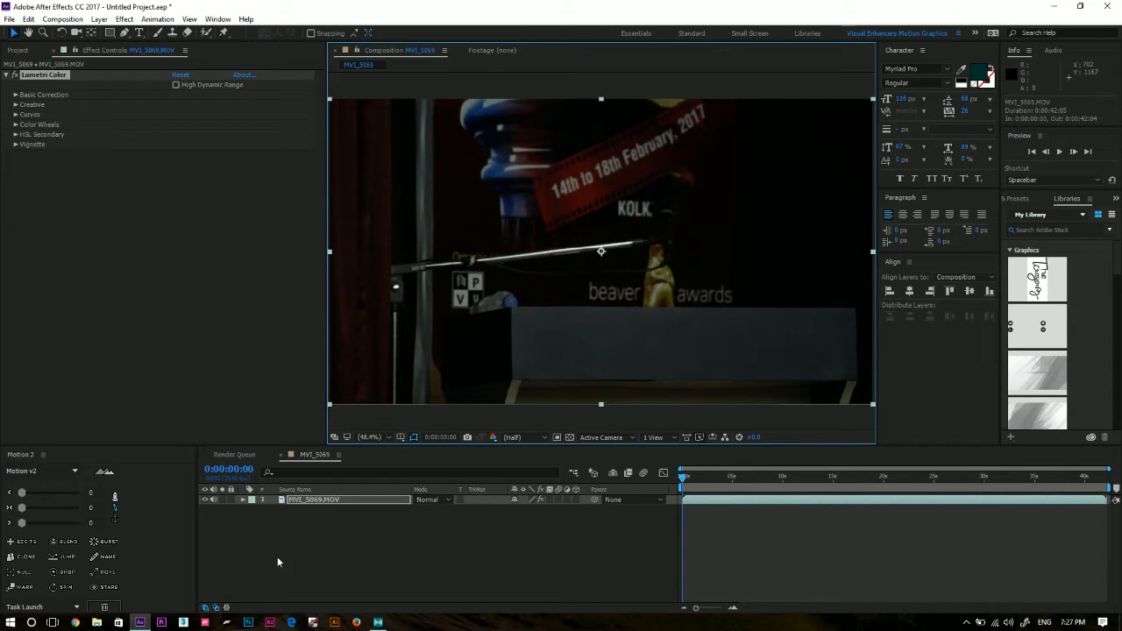
{"action": "left_click", "coordinate": [351, 521]}
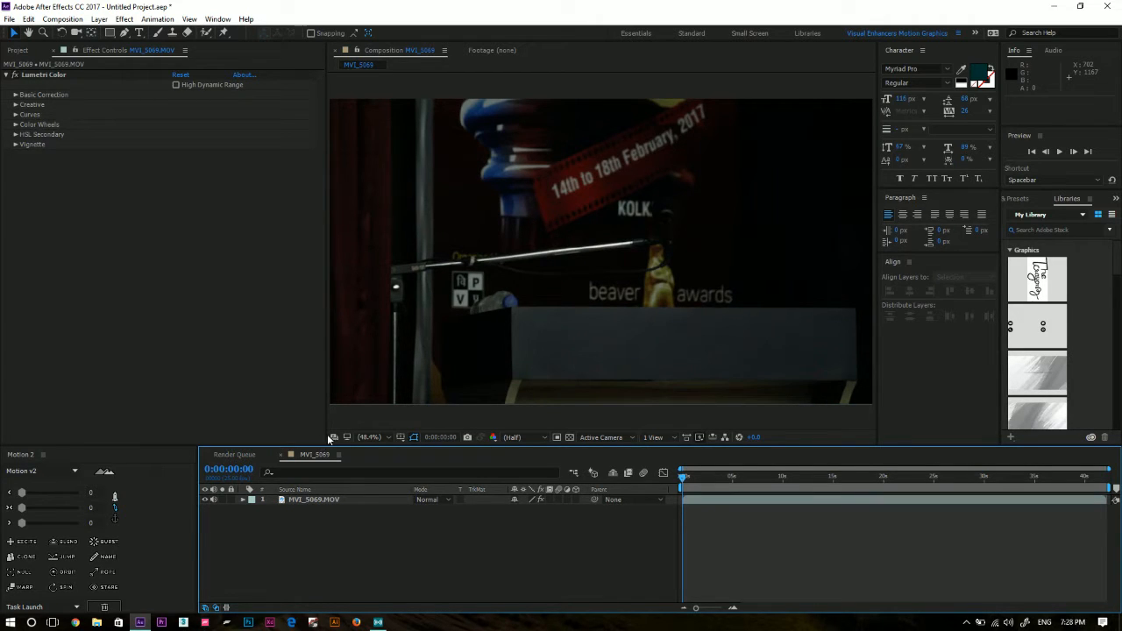
{"action": "left_click", "coordinate": [313, 499]}
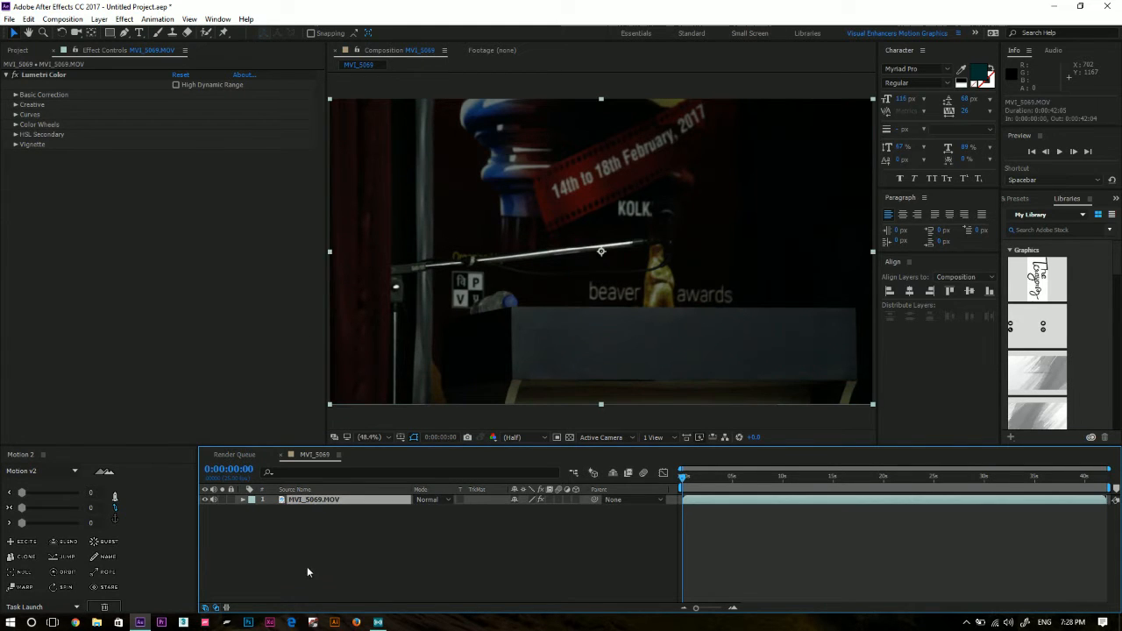
{"action": "left_click", "coordinate": [426, 534]}
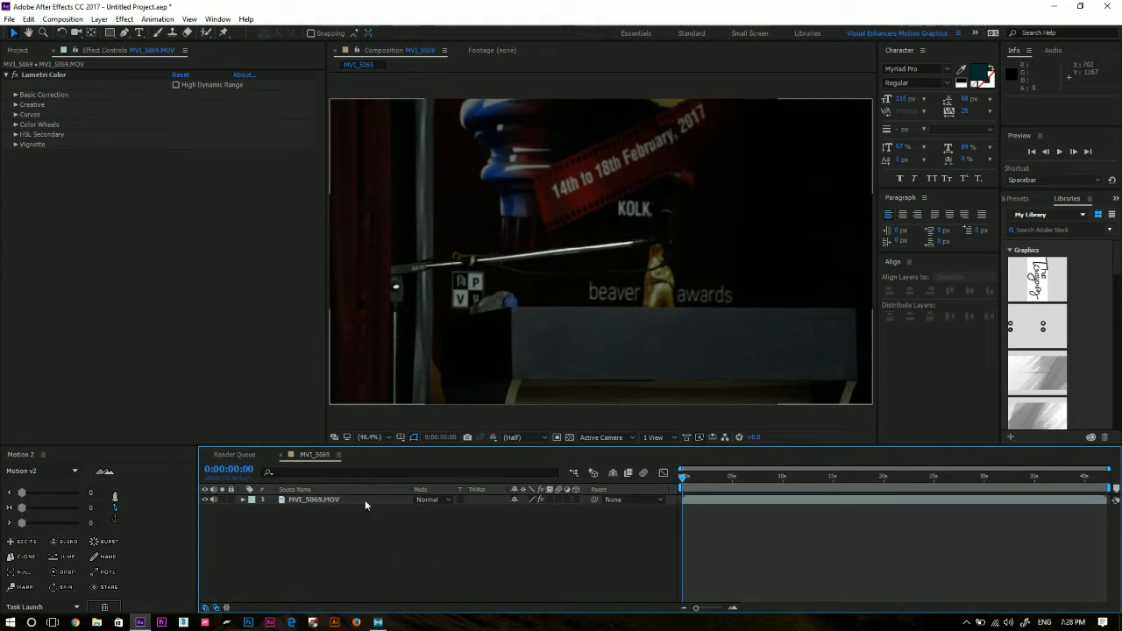
{"action": "left_click", "coordinate": [365, 499]}
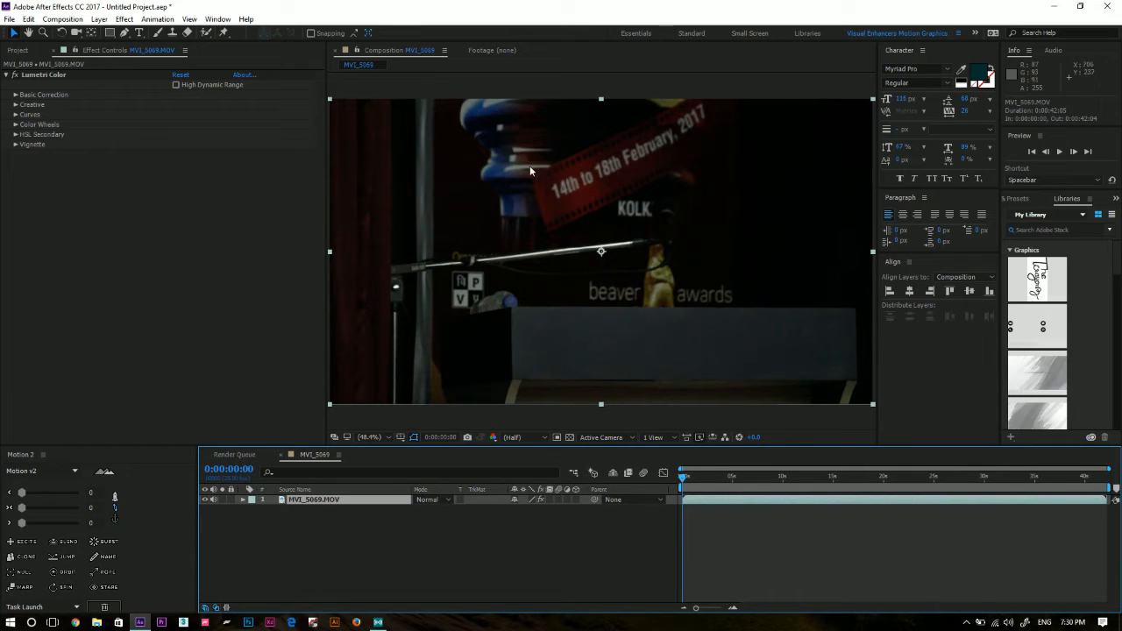
{"action": "left_click", "coordinate": [84, 75]}
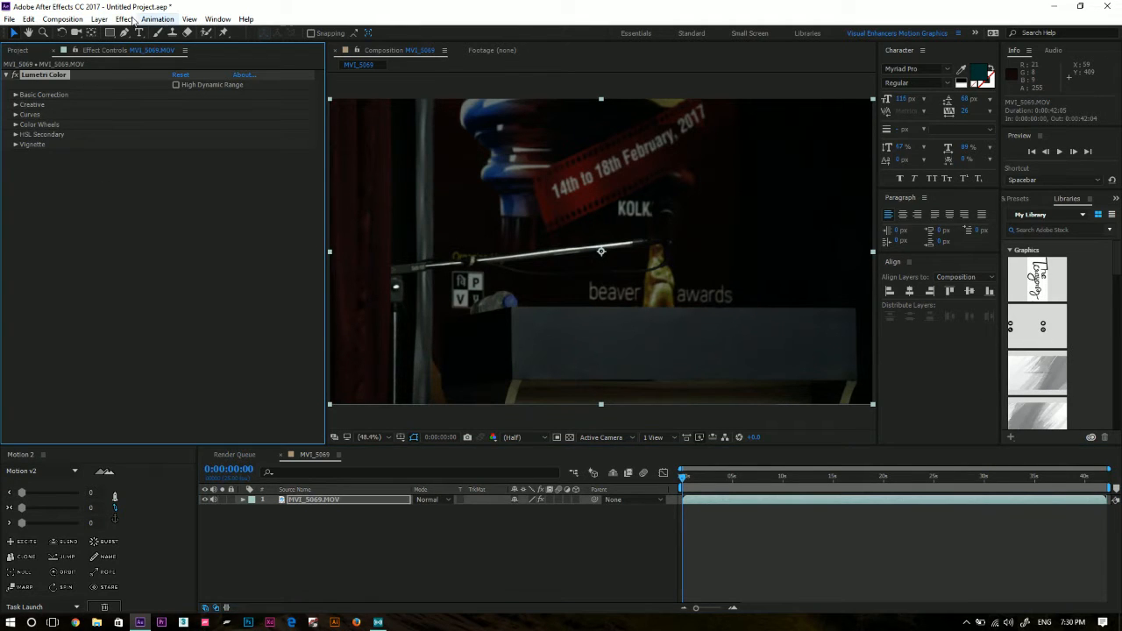
{"action": "left_click", "coordinate": [125, 19]}
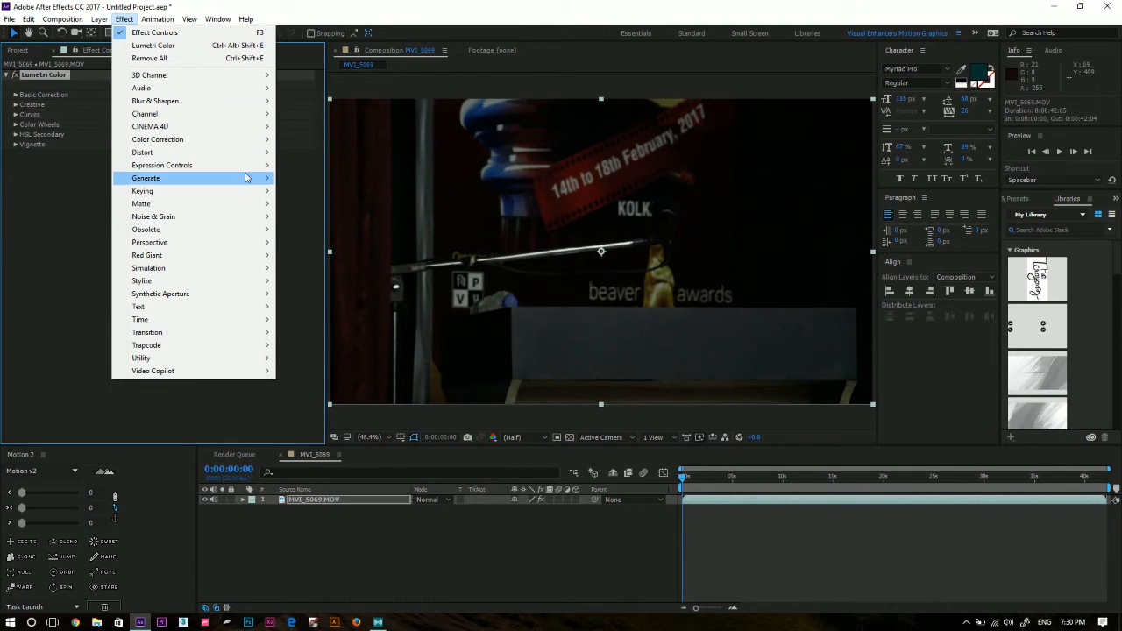
{"action": "mouse_move", "coordinate": [249, 141]}
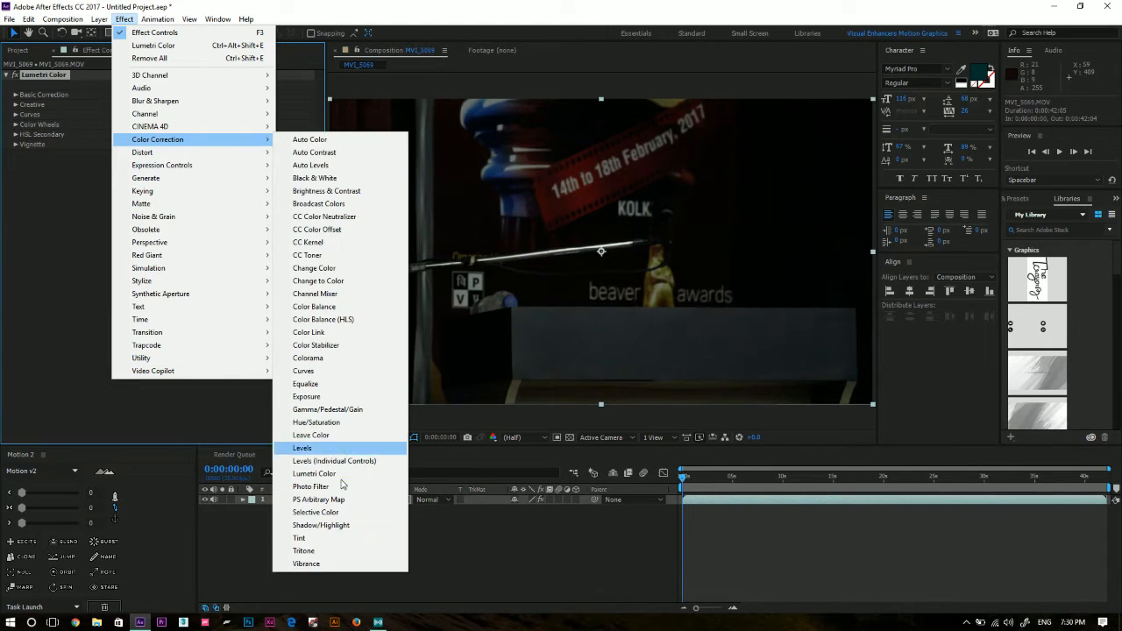
{"action": "left_click", "coordinate": [425, 528]}
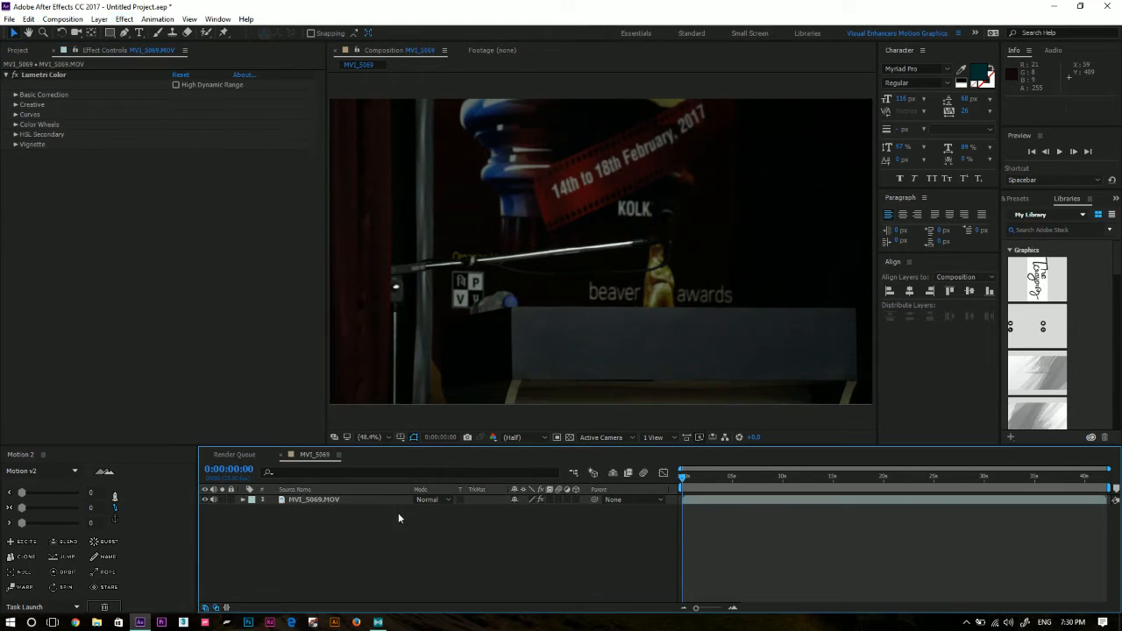
Expand Lumetri Color's Basic Correction settings and sample the white balance from the black-and-white square logo in the footage.
{"action": "left_click", "coordinate": [330, 501]}
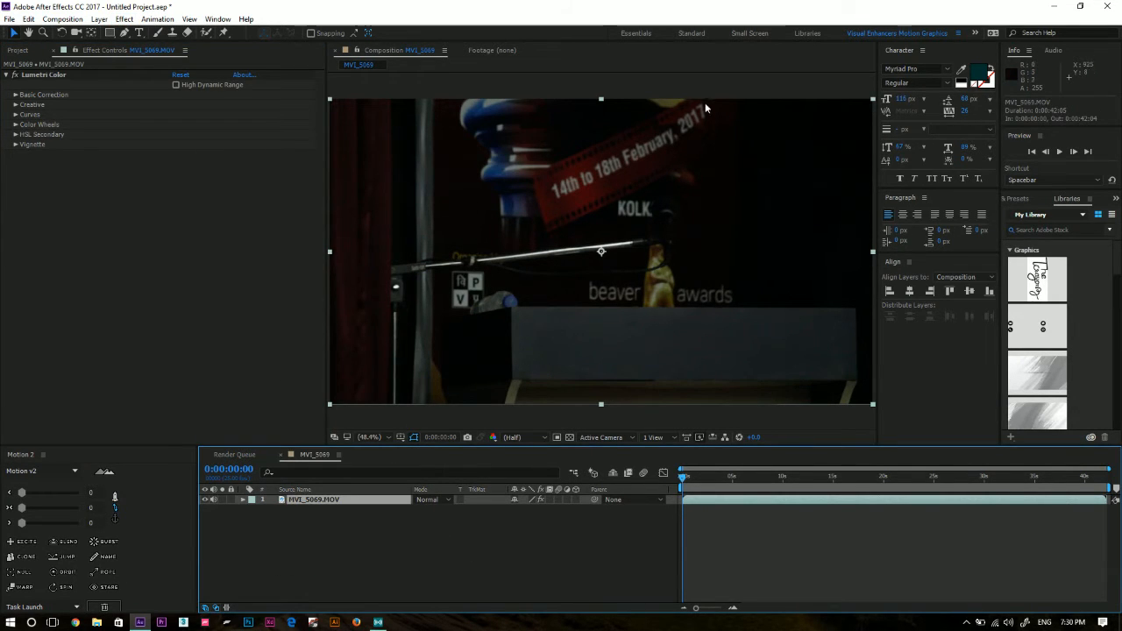
{"action": "left_click", "coordinate": [16, 94]}
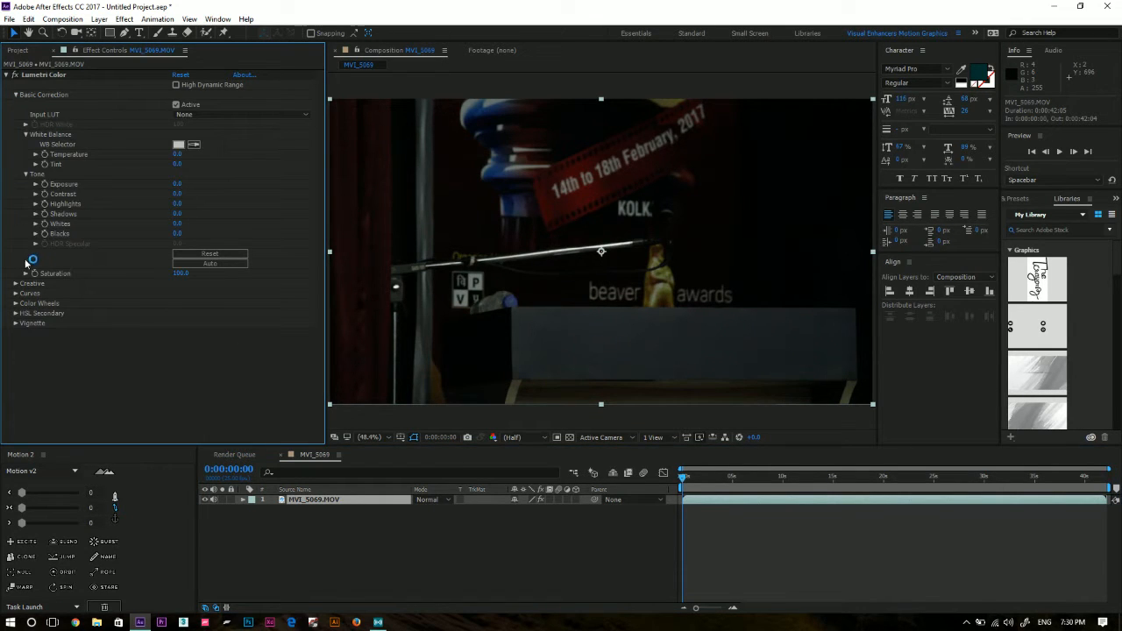
{"action": "left_click", "coordinate": [15, 283]}
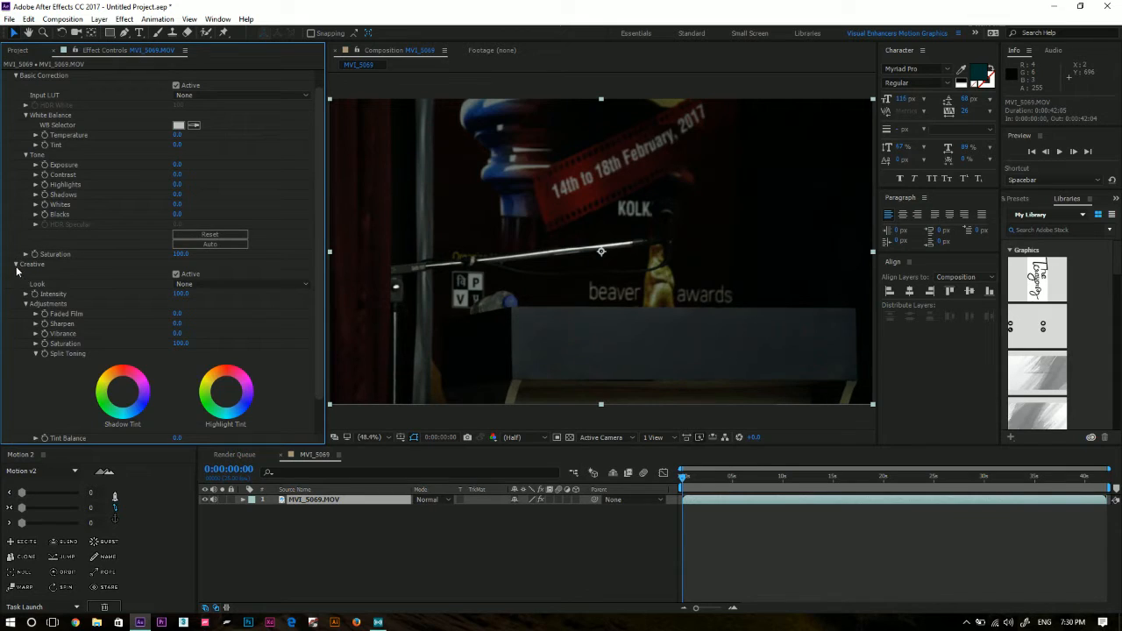
{"action": "left_click", "coordinate": [16, 264]}
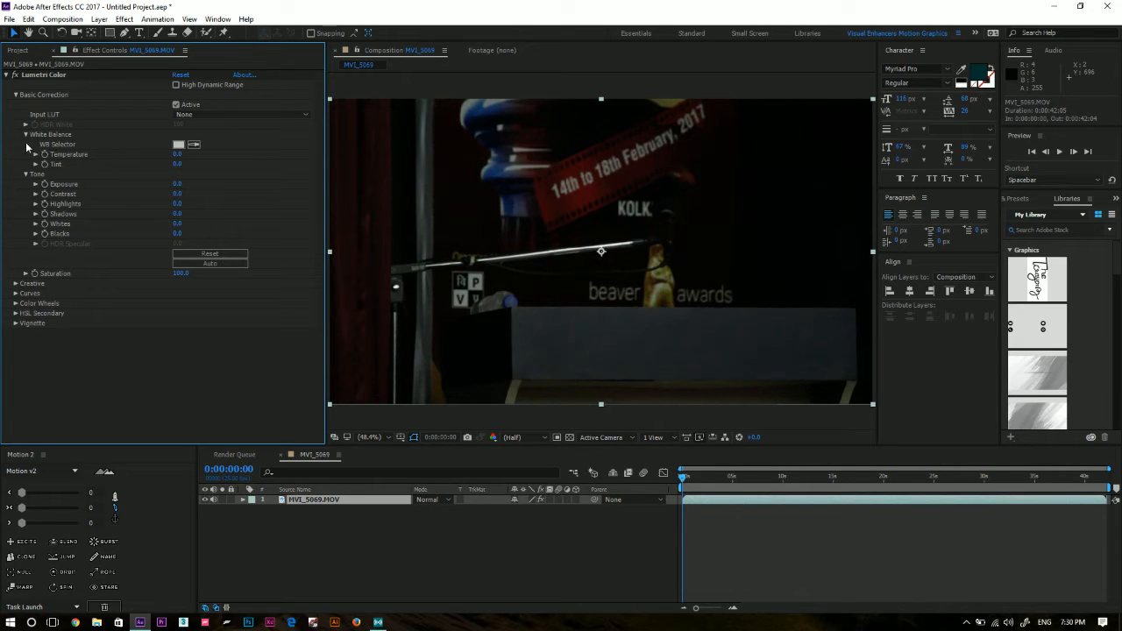
{"action": "left_click", "coordinate": [194, 144]}
{"action": "left_click", "coordinate": [195, 145]}
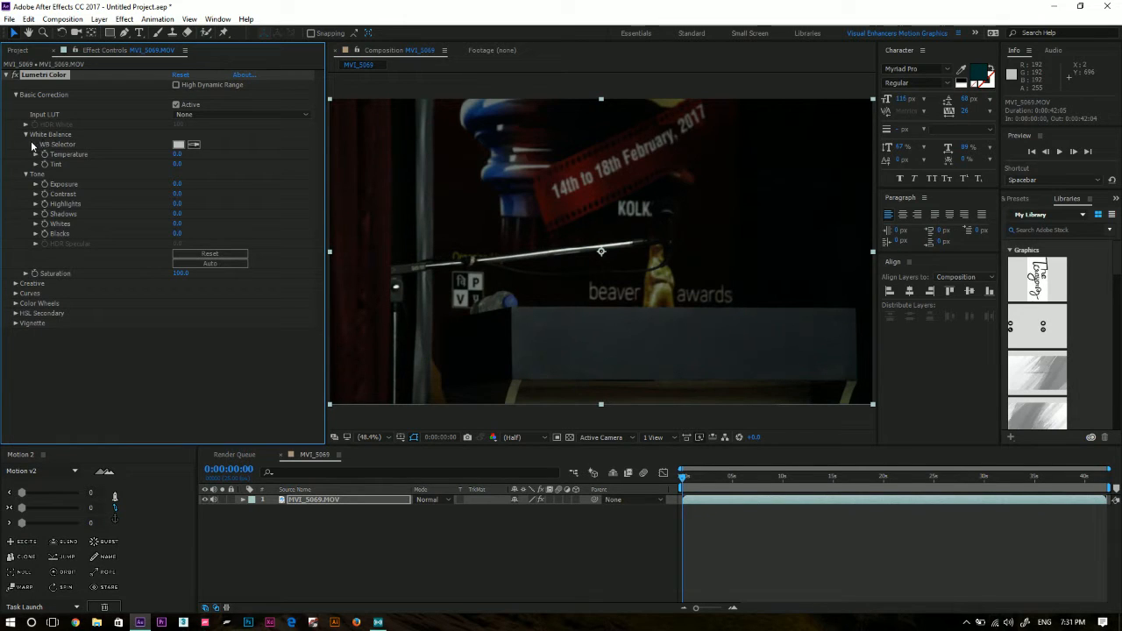
{"action": "left_click", "coordinate": [195, 146]}
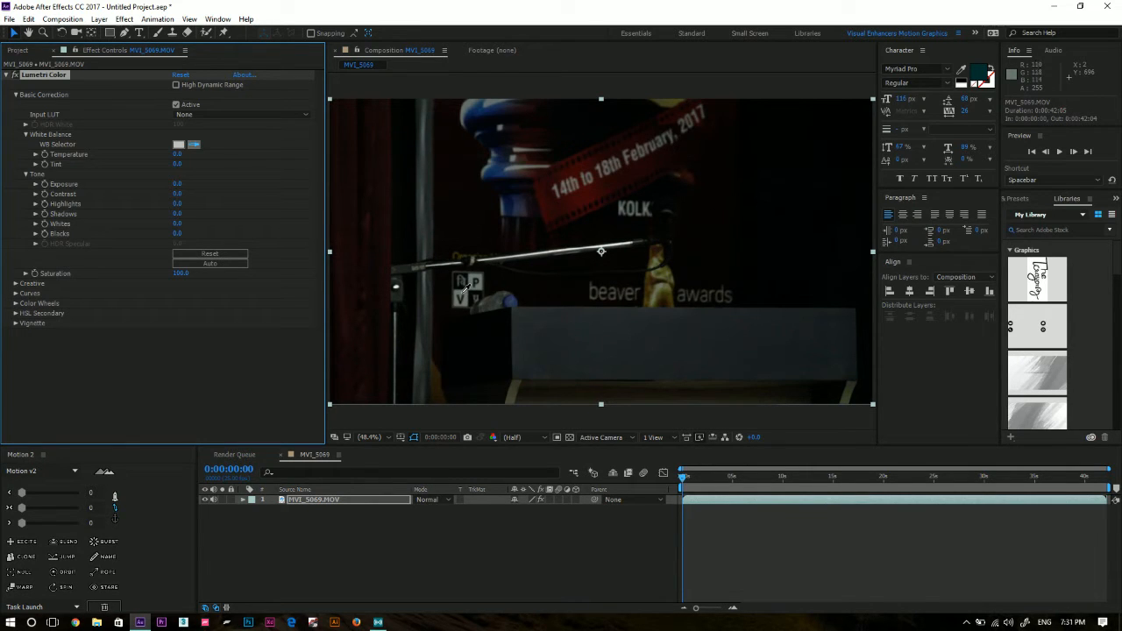
{"action": "left_click", "coordinate": [465, 292]}
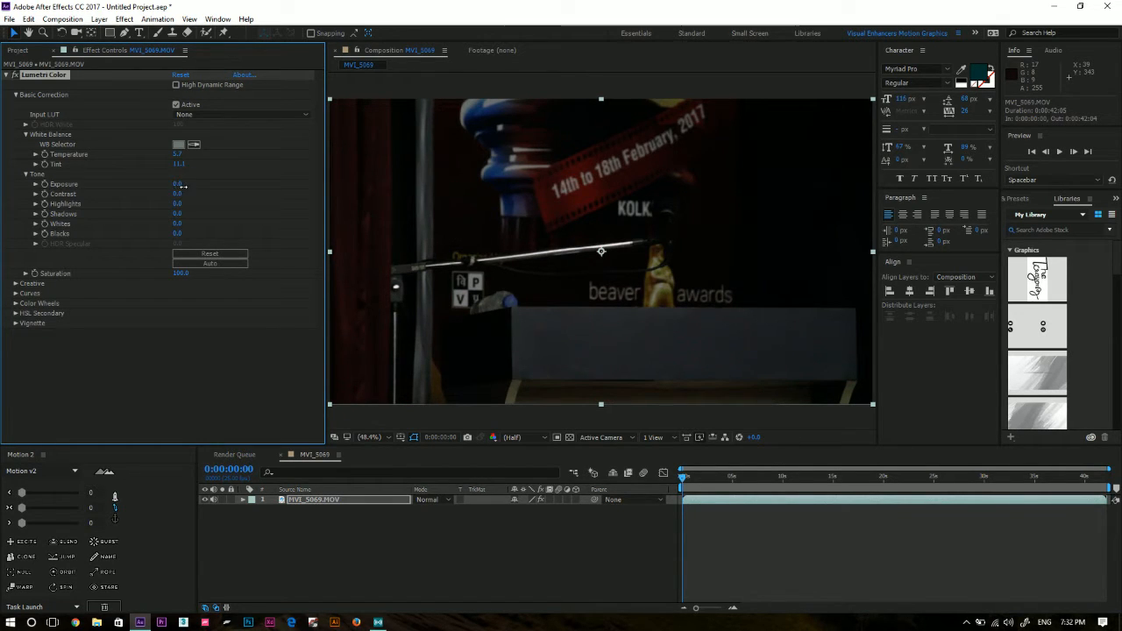
Brighten the footage by setting the Lumetri Color exposure to 2.1.
{"action": "left_click_drag", "start_coordinate": [190, 187], "coordinate": [371, 268]}
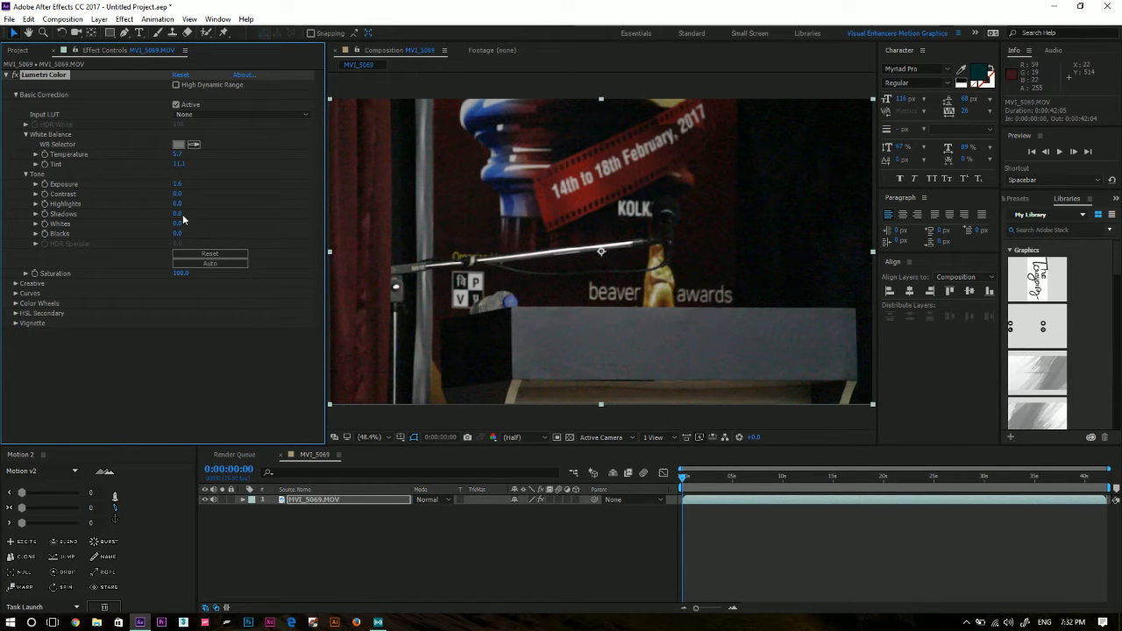
{"action": "left_click_drag", "start_coordinate": [178, 185], "coordinate": [204, 190]}
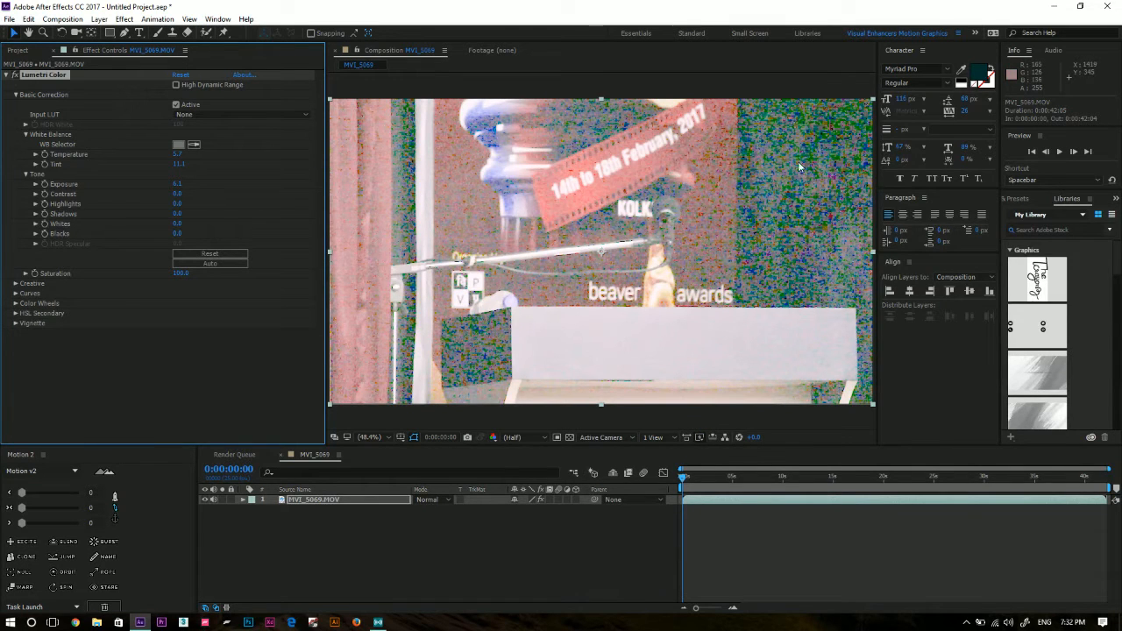
{"action": "left_click_drag", "start_coordinate": [167, 186], "coordinate": [153, 187]}
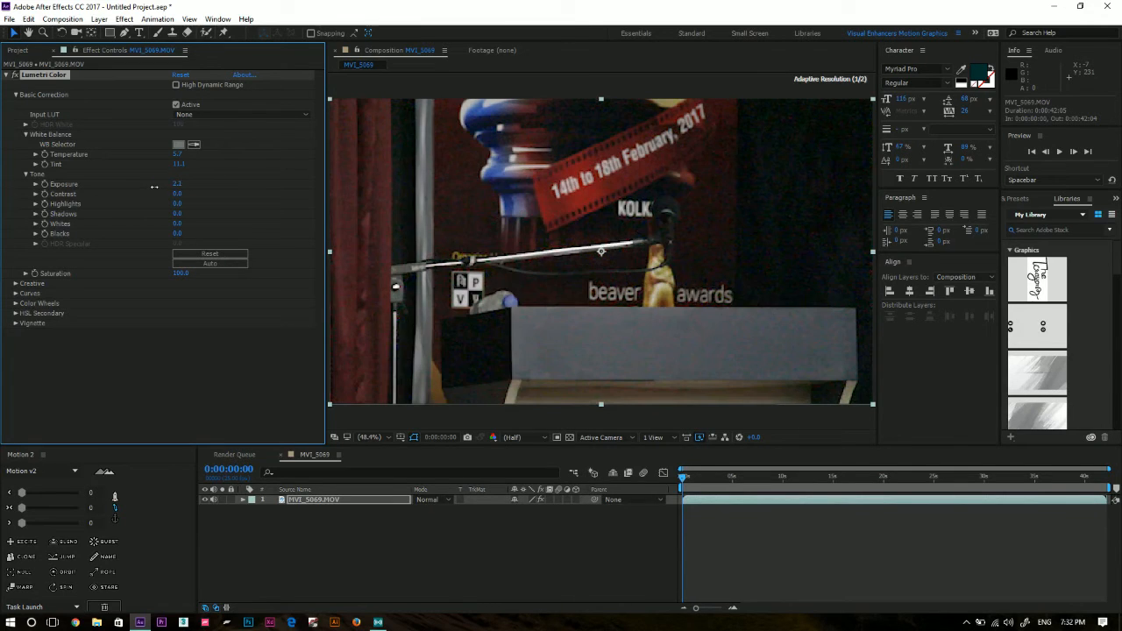
{"action": "left_click", "coordinate": [212, 187]}
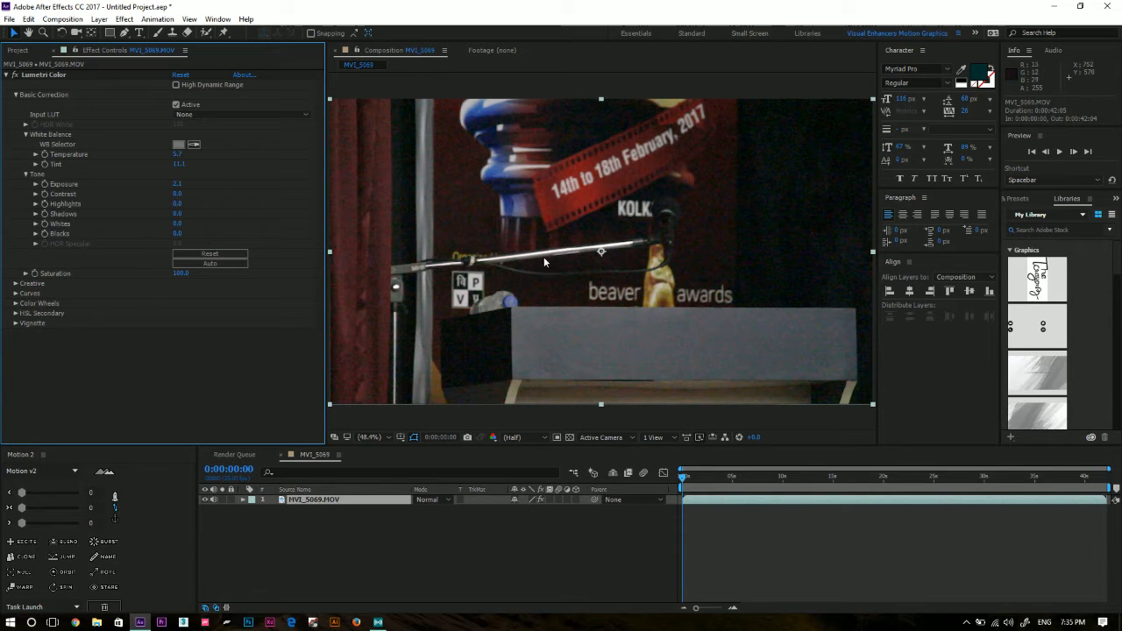
Examine the noise in the brightened footage up close around the mic stand and square logo, and fit the frame back in the viewer.
{"action": "scroll", "coordinate": [560, 232], "scroll_direction": "up", "scroll_amount": 8}
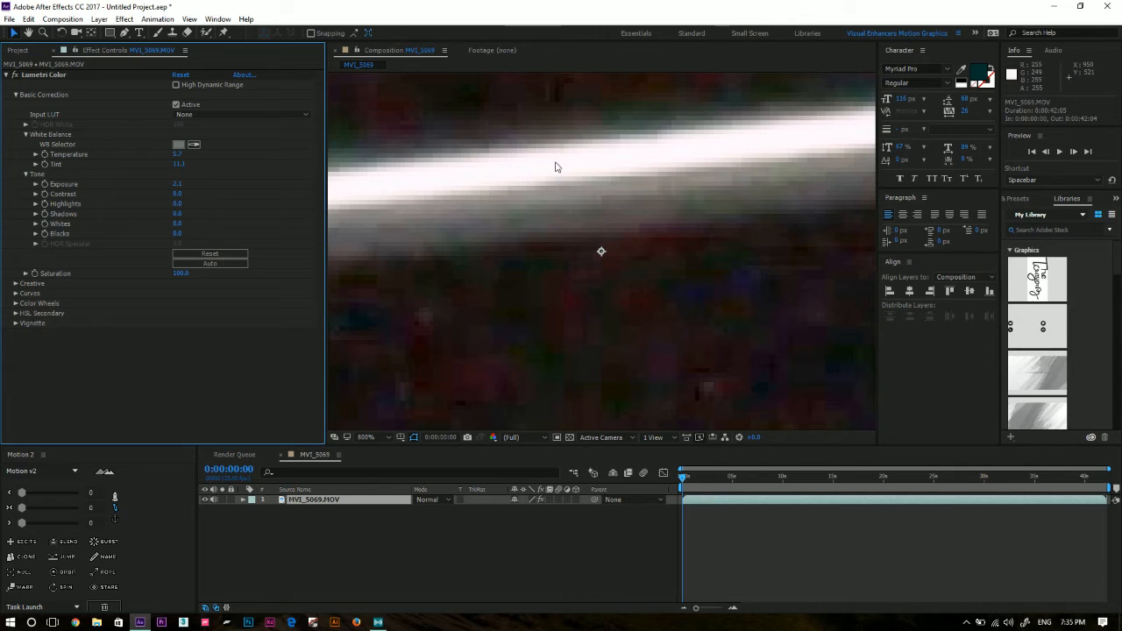
{"action": "scroll", "coordinate": [581, 190], "scroll_direction": "down", "scroll_amount": 8}
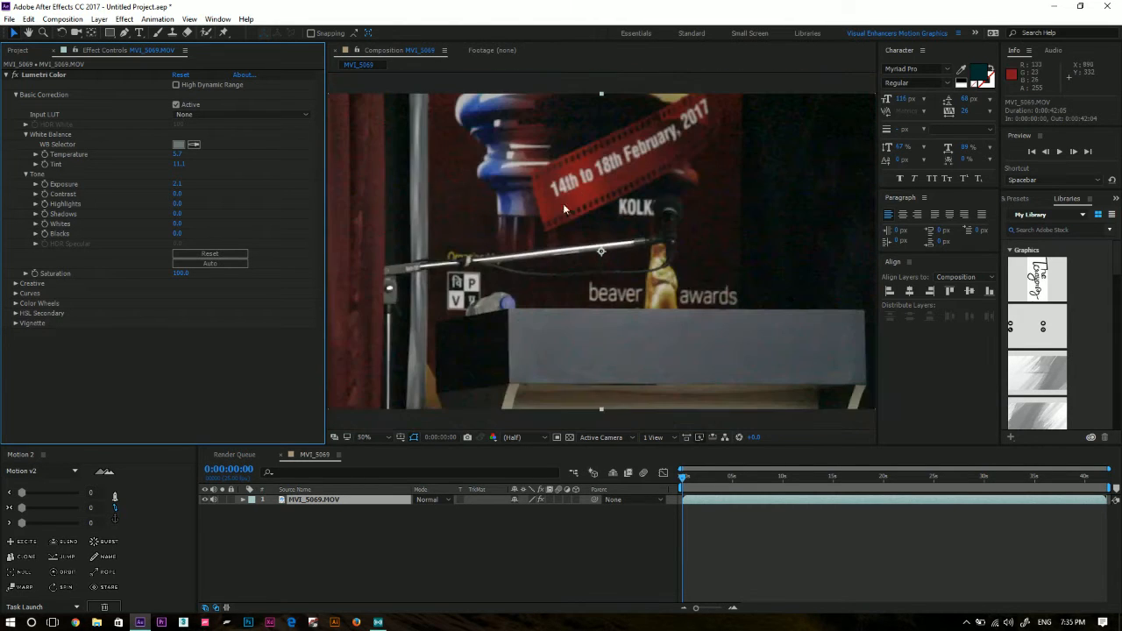
{"action": "scroll", "coordinate": [447, 309], "scroll_direction": "up", "scroll_amount": 2}
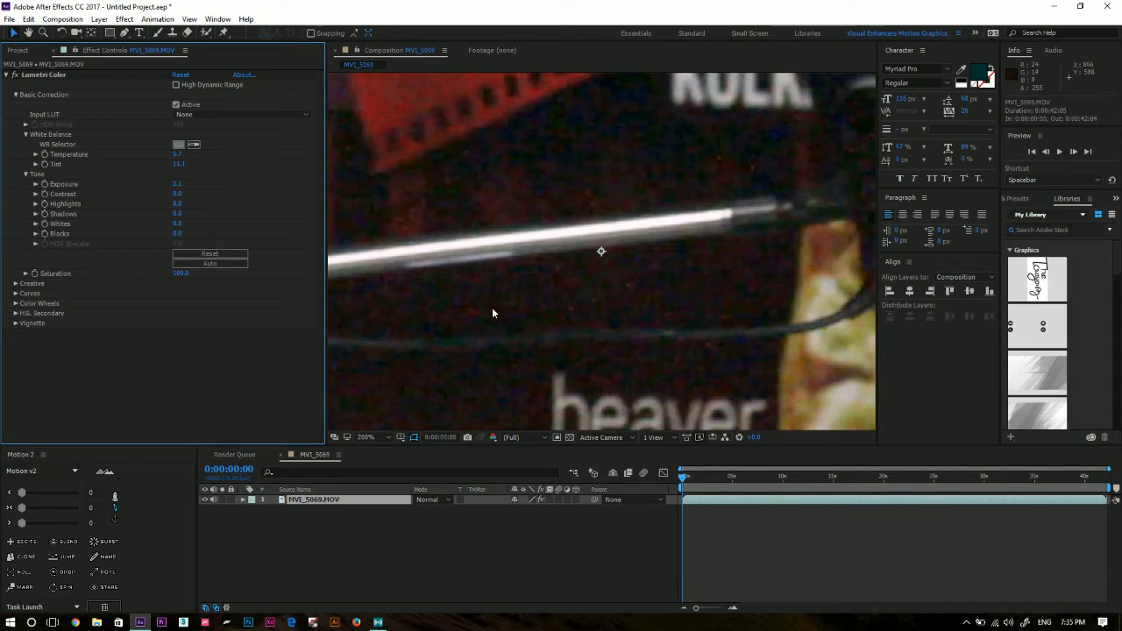
{"action": "key", "text": "space"}
{"action": "left_click_drag", "start_coordinate": [561, 274], "coordinate": [813, 152]}
{"action": "left_click_drag", "start_coordinate": [506, 281], "coordinate": [717, 302]}
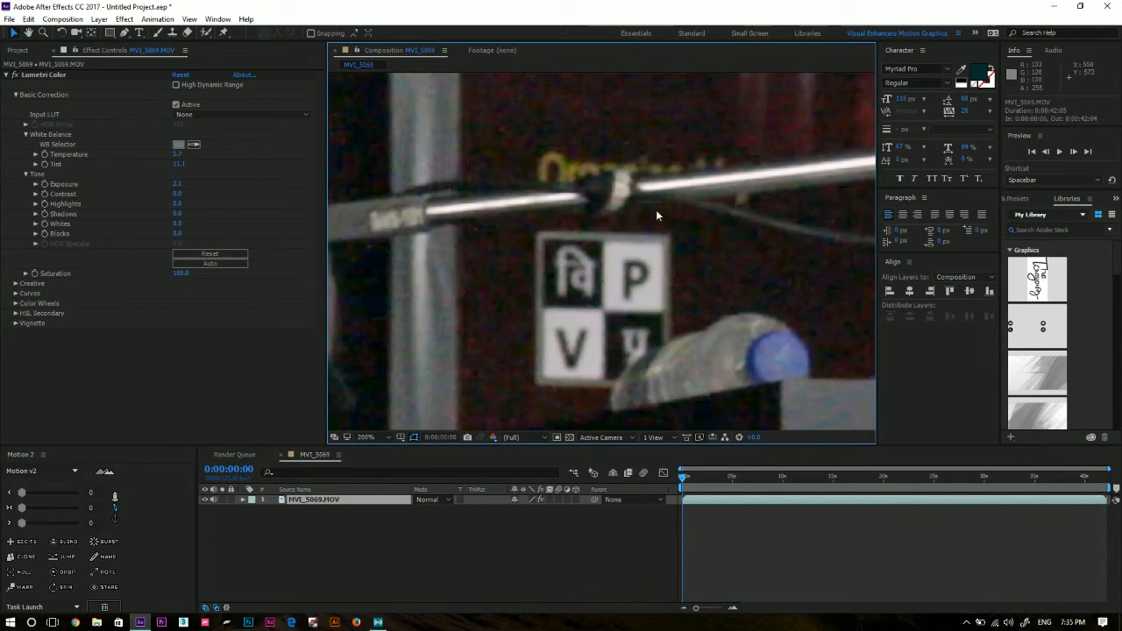
{"action": "scroll", "coordinate": [657, 208], "scroll_direction": "down", "scroll_amount": 2}
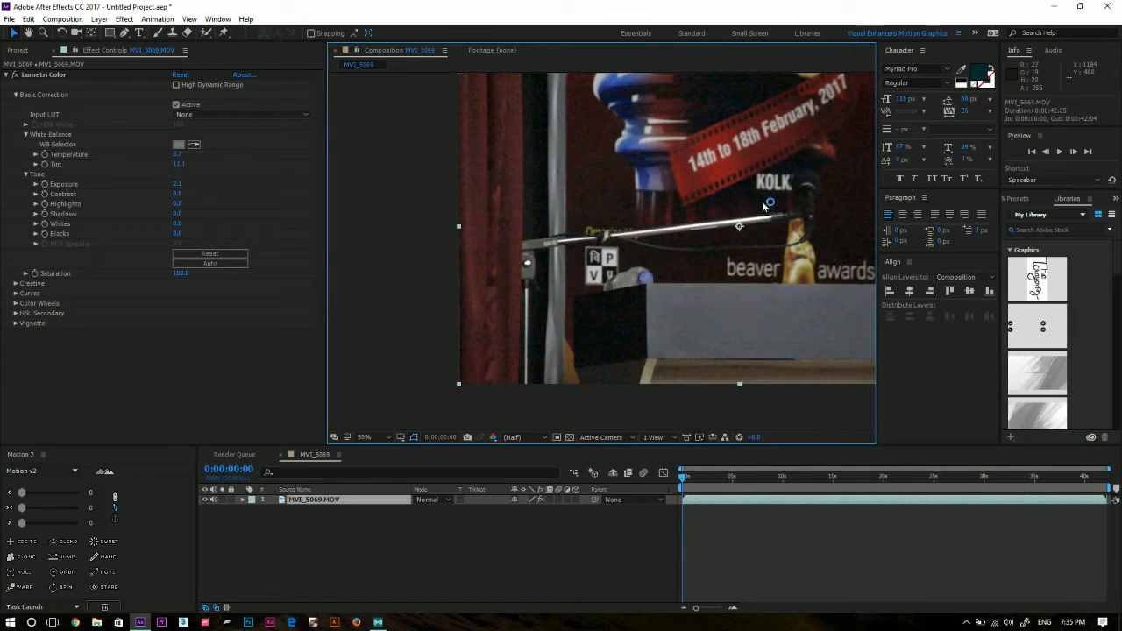
{"action": "scroll", "coordinate": [578, 254], "scroll_direction": "down", "scroll_amount": 1}
{"action": "left_click", "coordinate": [375, 434]}
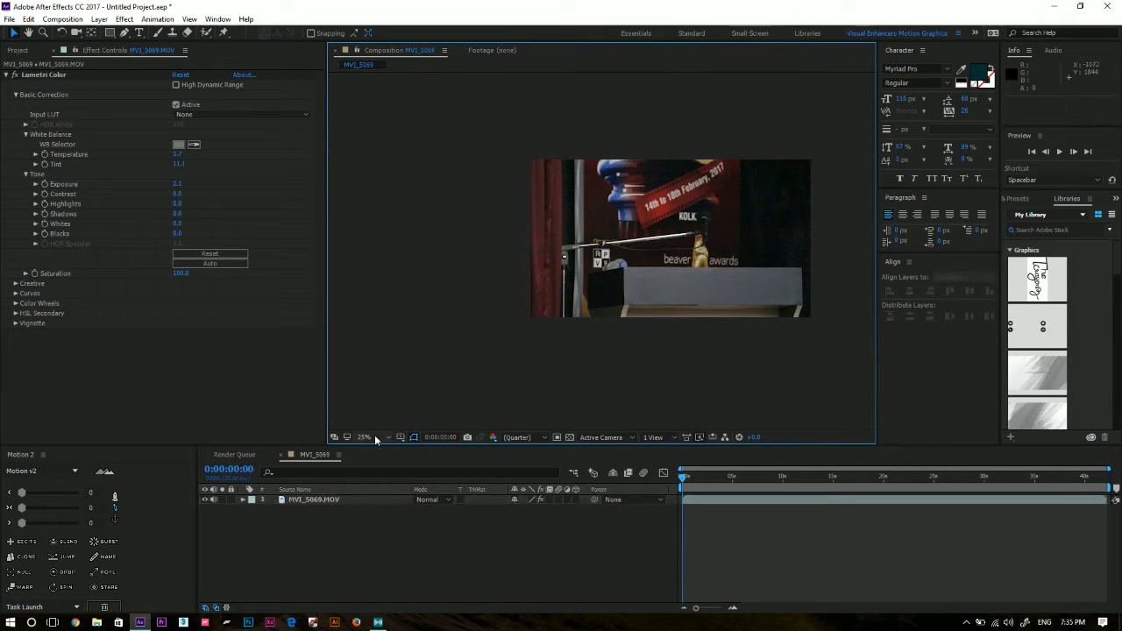
{"action": "left_click", "coordinate": [375, 437]}
{"action": "left_click", "coordinate": [433, 238]}
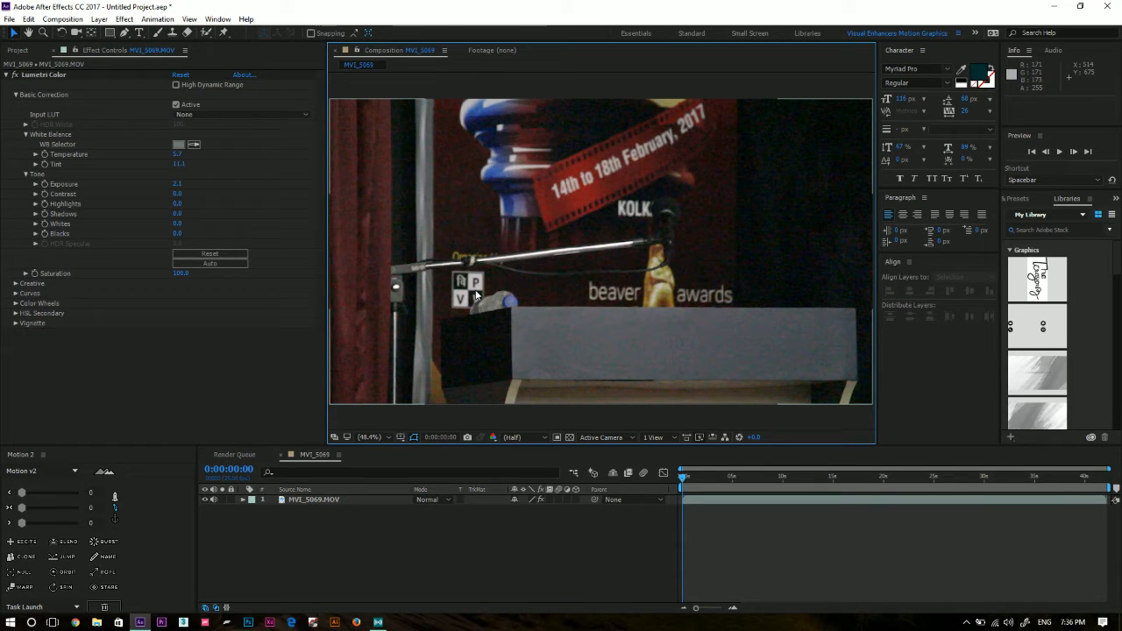
Preview the clip from the start, stop at 0:00:21:10, and raise the Lumetri Color contrast to 36.
{"action": "left_click", "coordinate": [281, 331]}
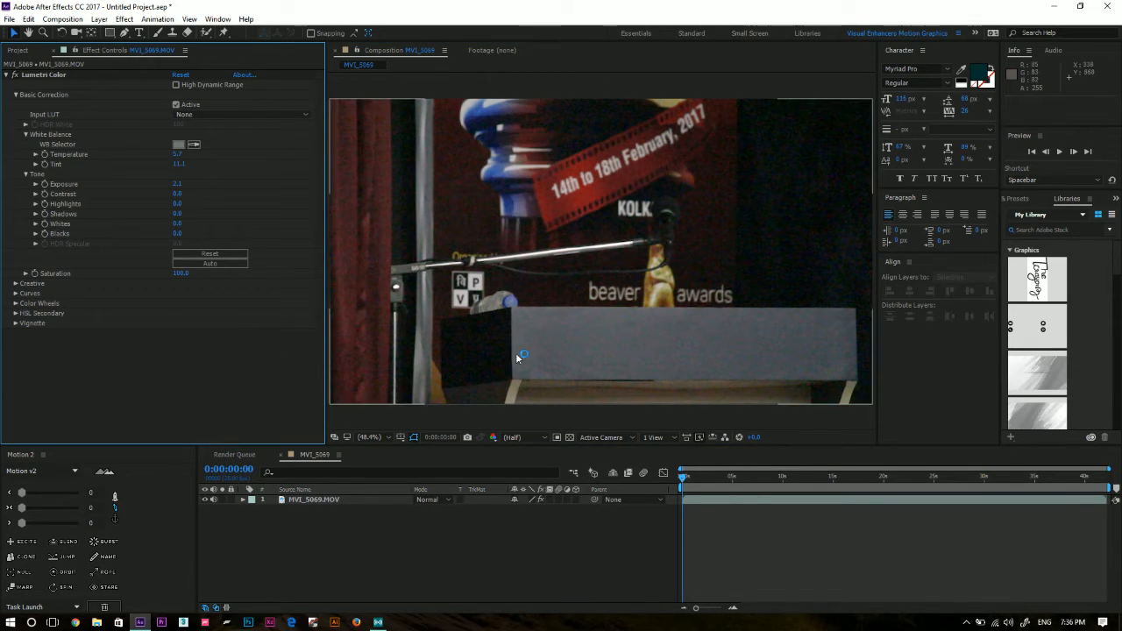
{"action": "left_click_drag", "start_coordinate": [683, 477], "coordinate": [679, 477]}
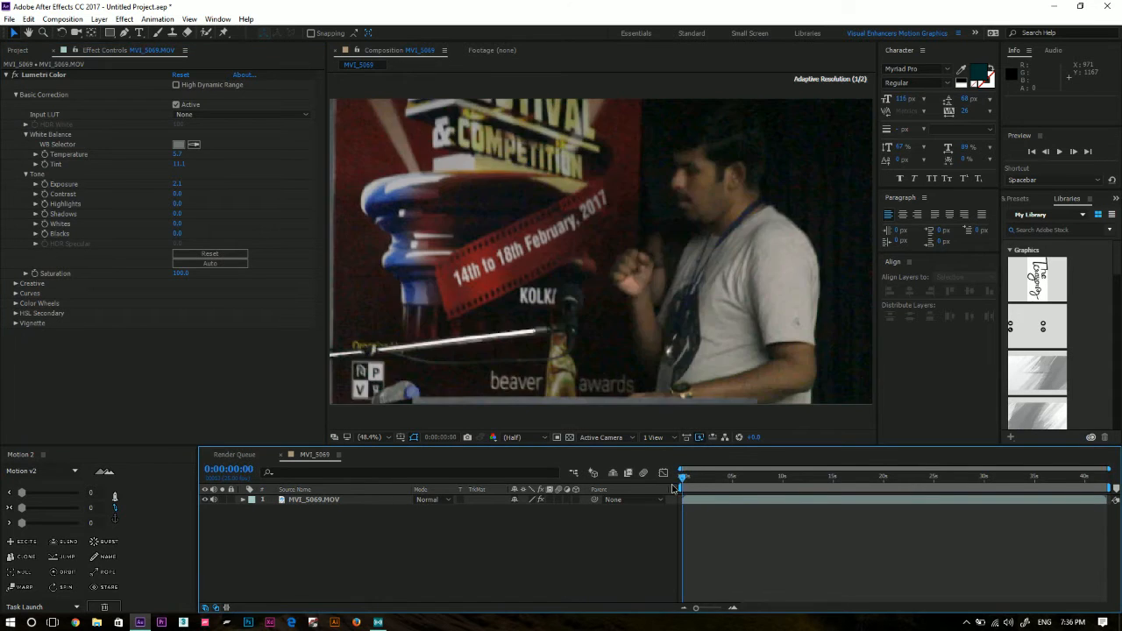
{"action": "key", "text": "space"}
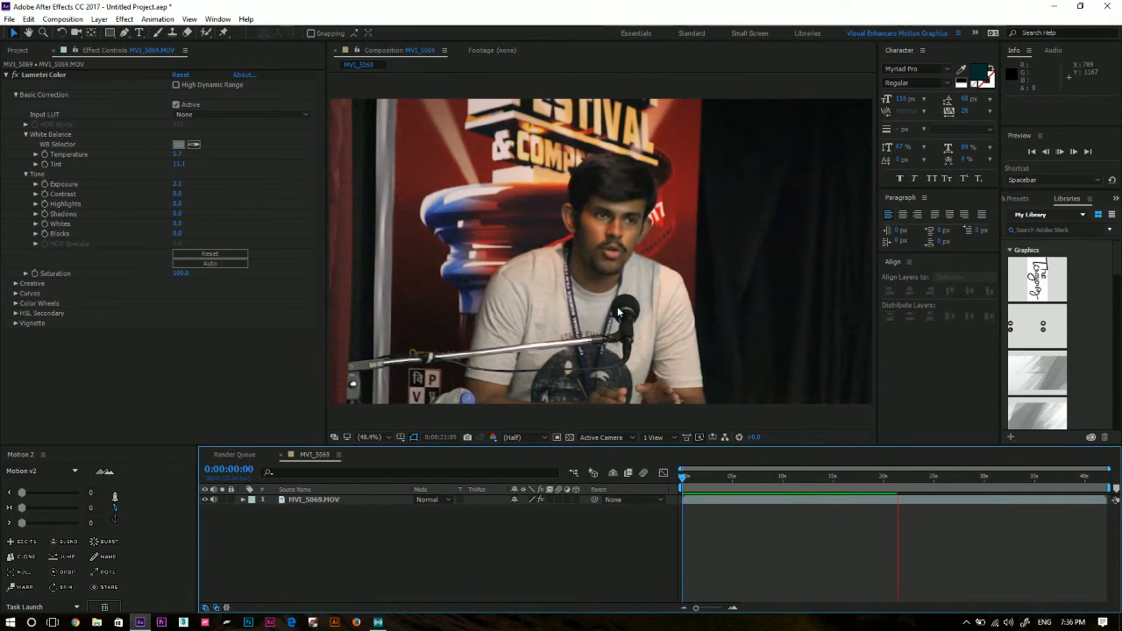
{"action": "key", "text": "space"}
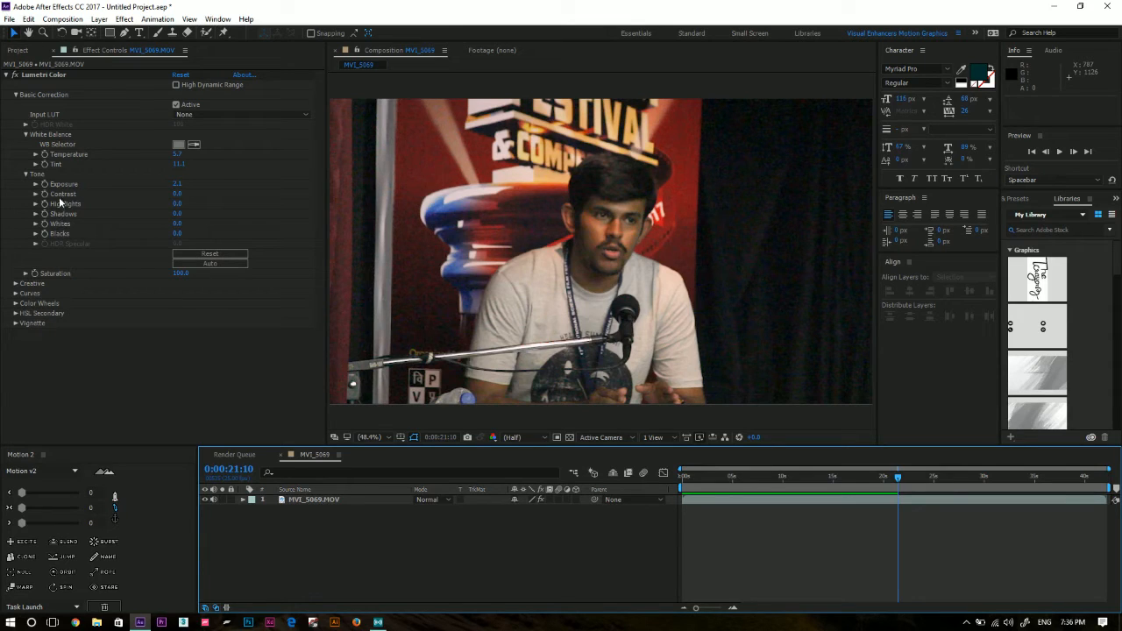
{"action": "left_click_drag", "start_coordinate": [177, 193], "coordinate": [199, 195]}
{"action": "left_click", "coordinate": [227, 360]}
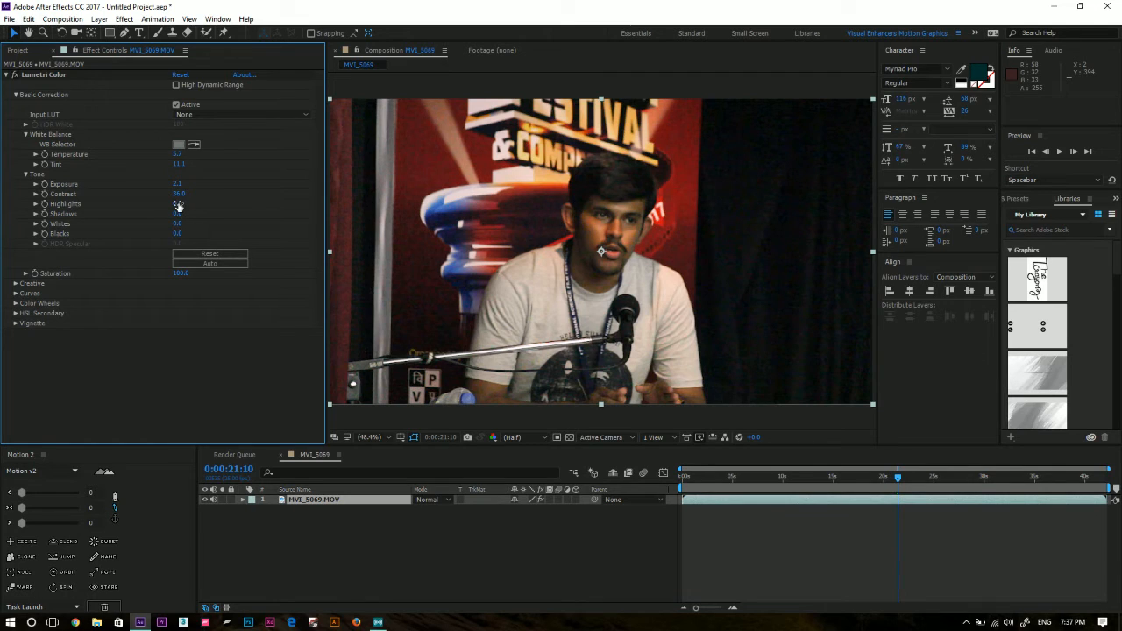
Try raising the Lumetri Color highlights to 150, comparing the footage against a value of 0.
{"action": "left_click_drag", "start_coordinate": [177, 204], "coordinate": [194, 203]}
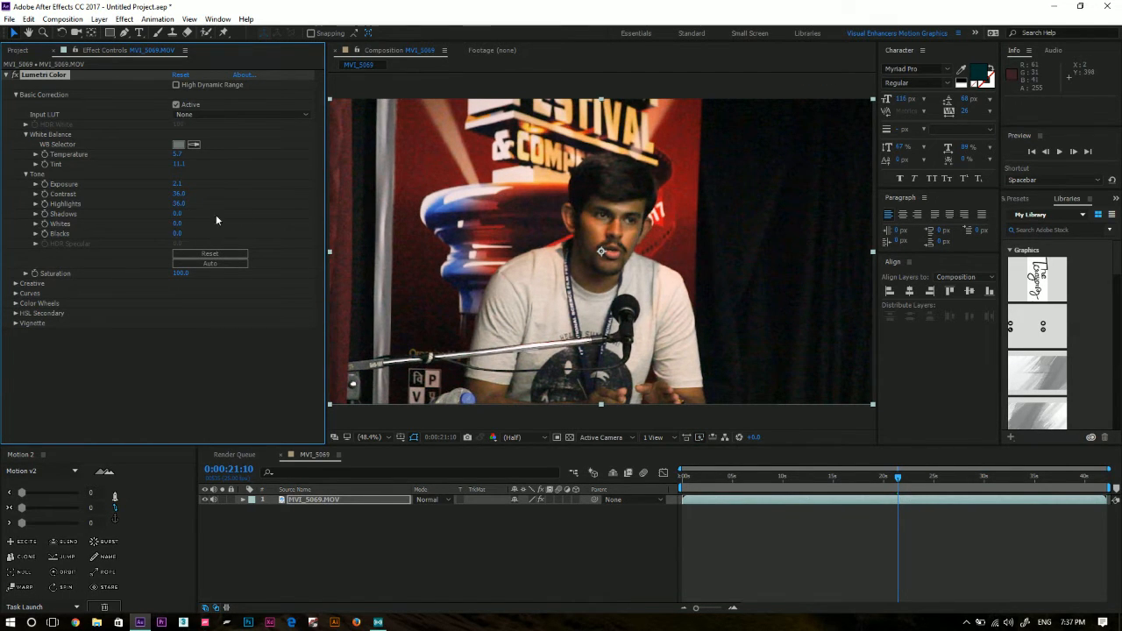
{"action": "left_click_drag", "start_coordinate": [180, 204], "coordinate": [277, 205]}
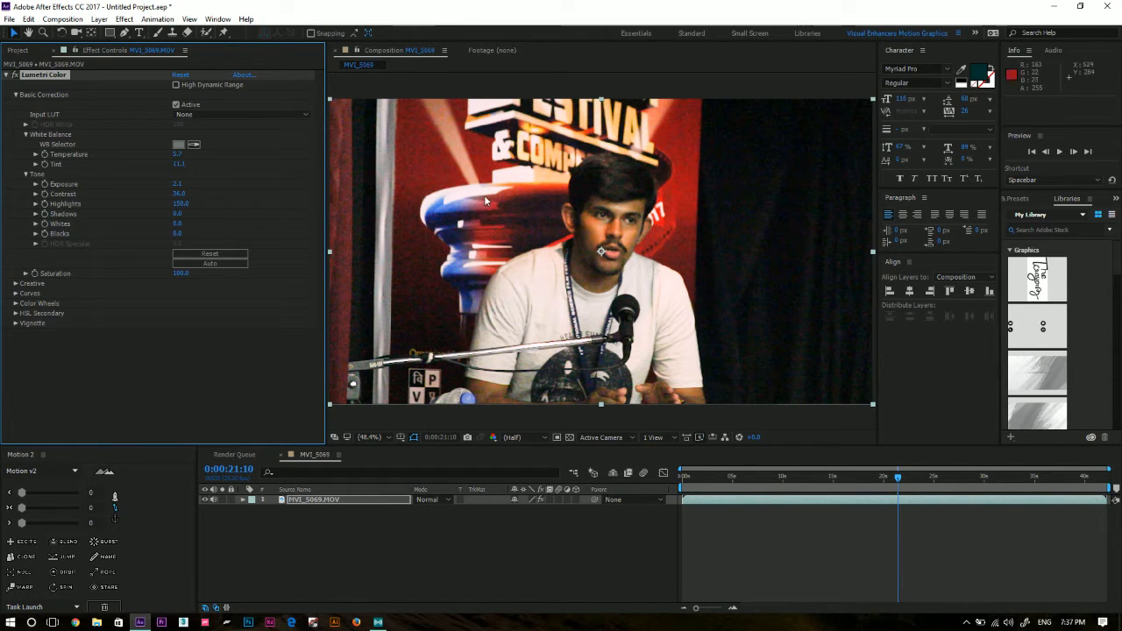
{"action": "left_click", "coordinate": [182, 204]}
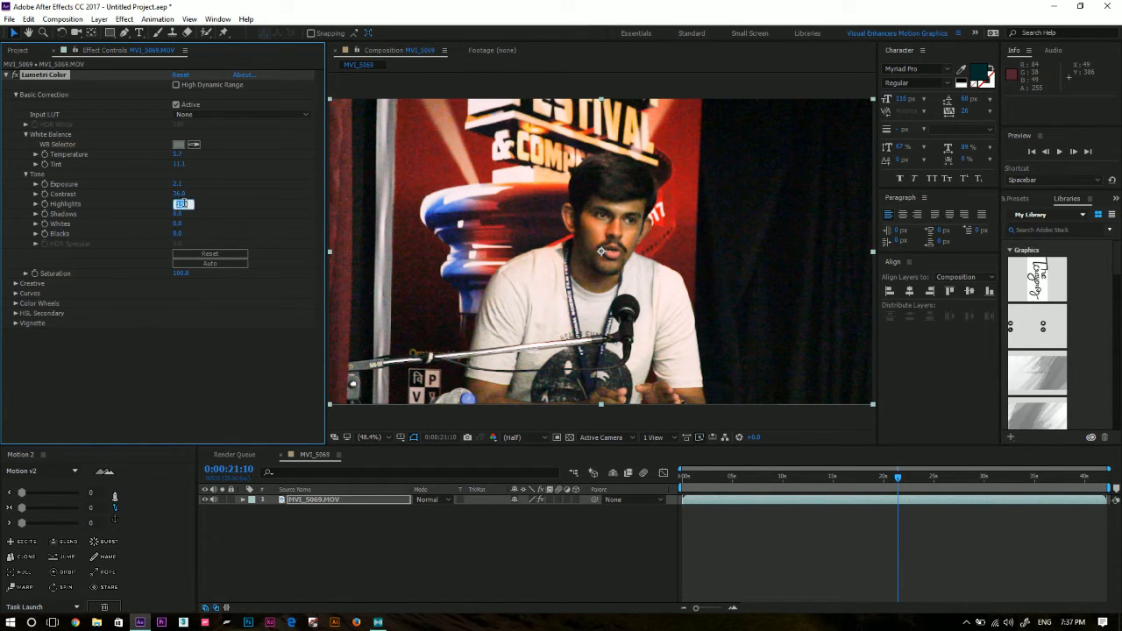
{"action": "type", "text": "0"}
{"action": "key", "text": "Return"}
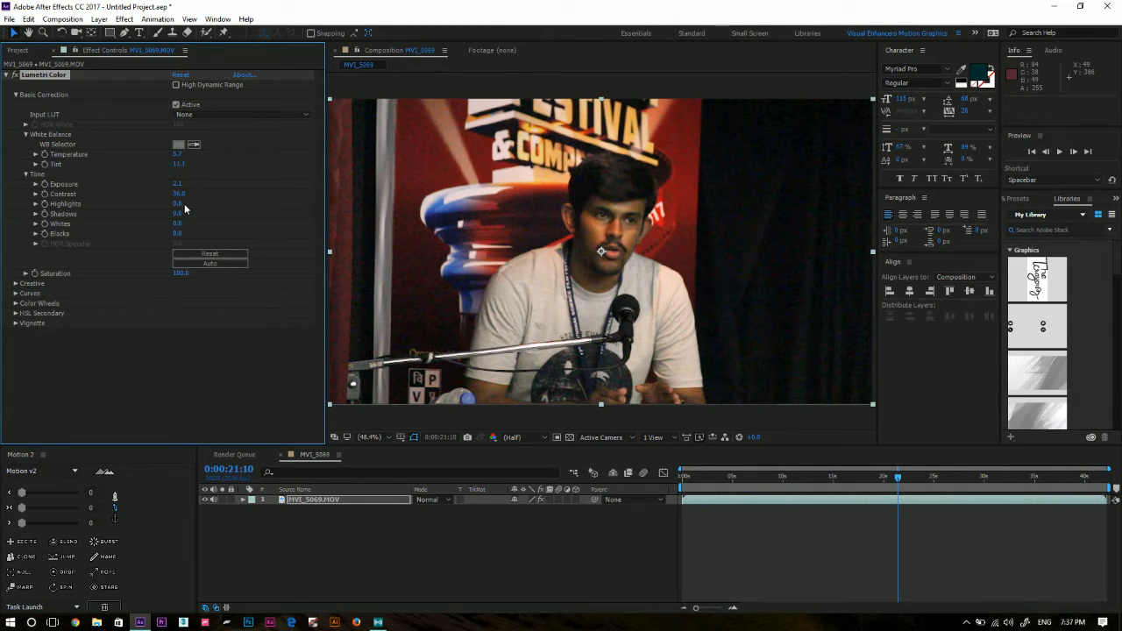
{"action": "left_click", "coordinate": [184, 203]}
{"action": "type", "text": "150"}
{"action": "key", "text": "Return"}
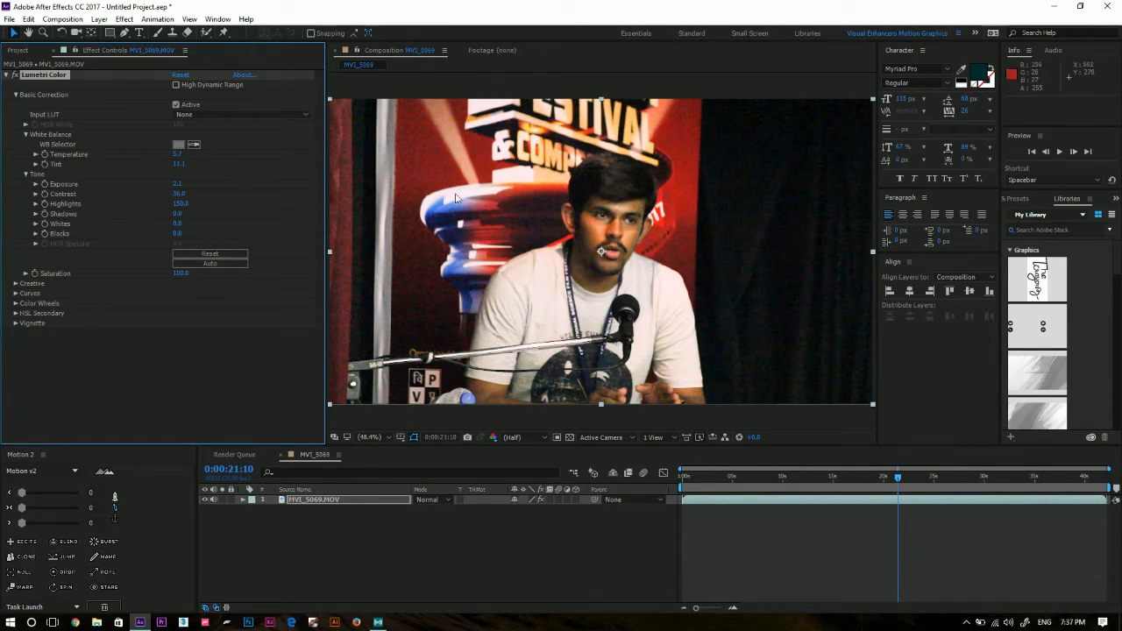
{"action": "left_click", "coordinate": [181, 203]}
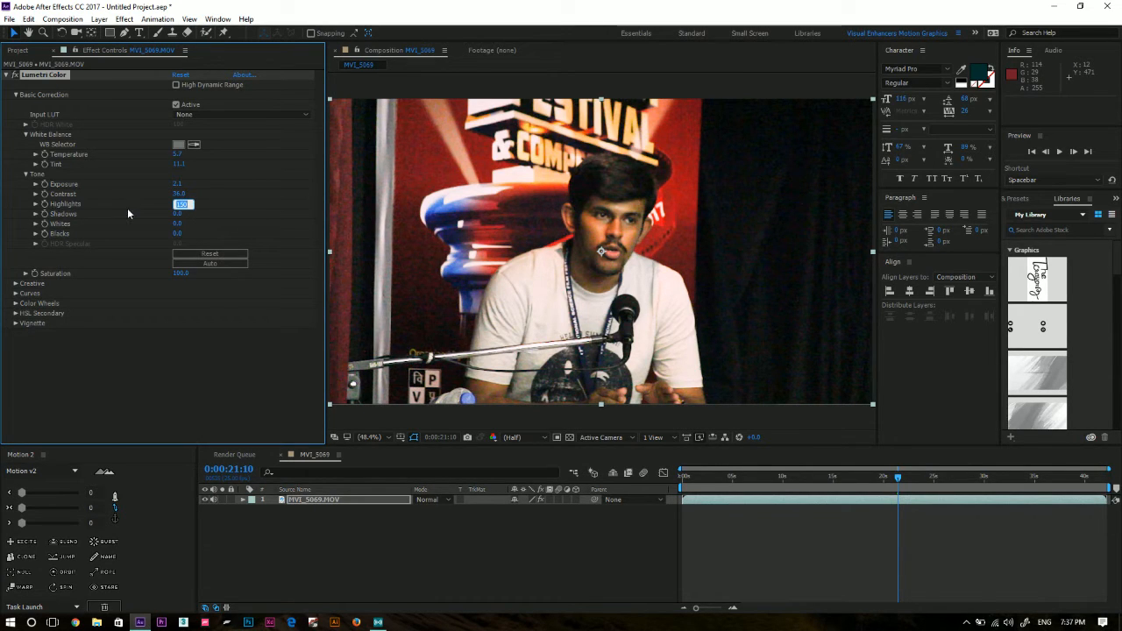
{"action": "type", "text": "0"}
{"action": "key", "text": "Return"}
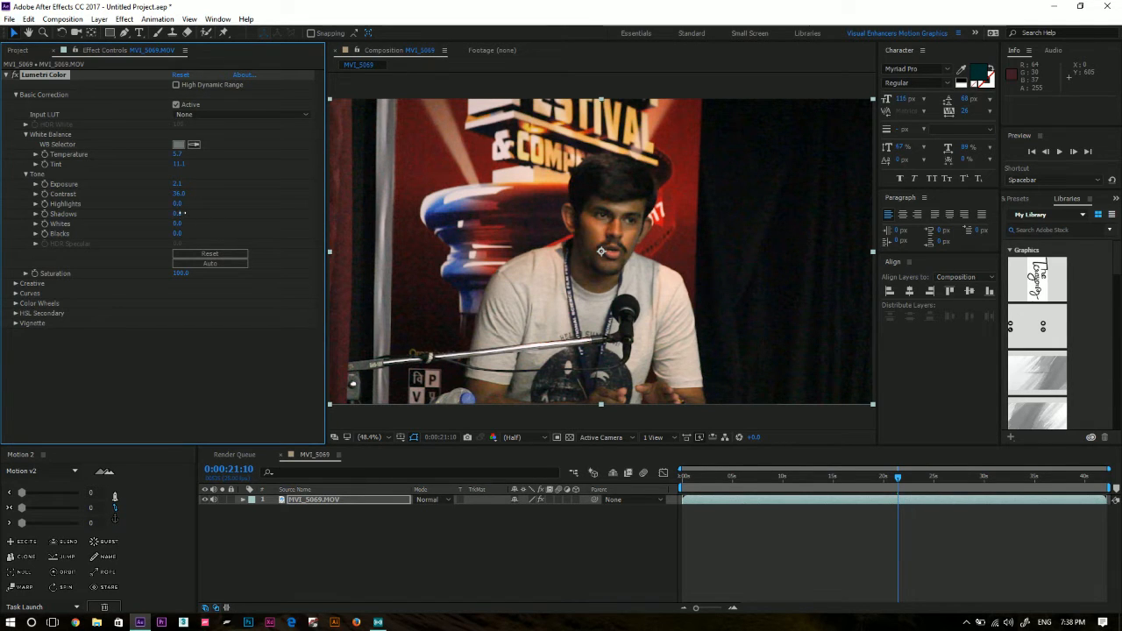
Try a different Lumetri Color shadows value and reset the shadows to 0.
{"action": "mouse_move", "coordinate": [179, 213]}
{"action": "left_mouse_down"}
{"action": "mouse_move", "coordinate": [211, 213]}
{"action": "mouse_move", "coordinate": [177, 214]}
{"action": "left_mouse_up"}
{"action": "left_click", "coordinate": [176, 213]}
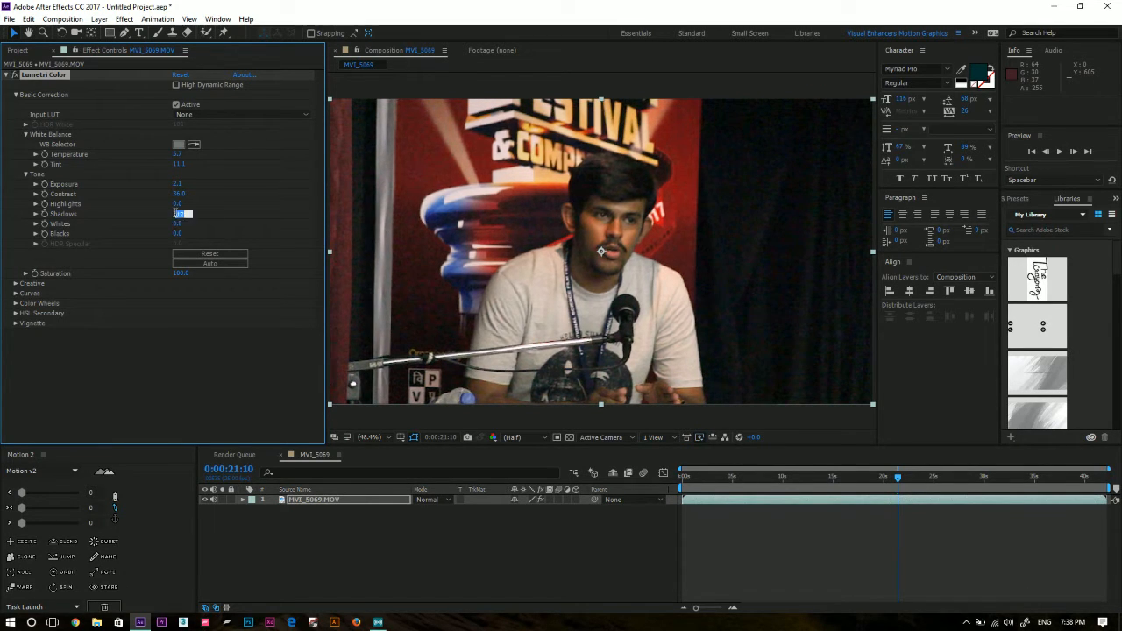
{"action": "type", "text": "0"}
{"action": "key", "text": "Return"}
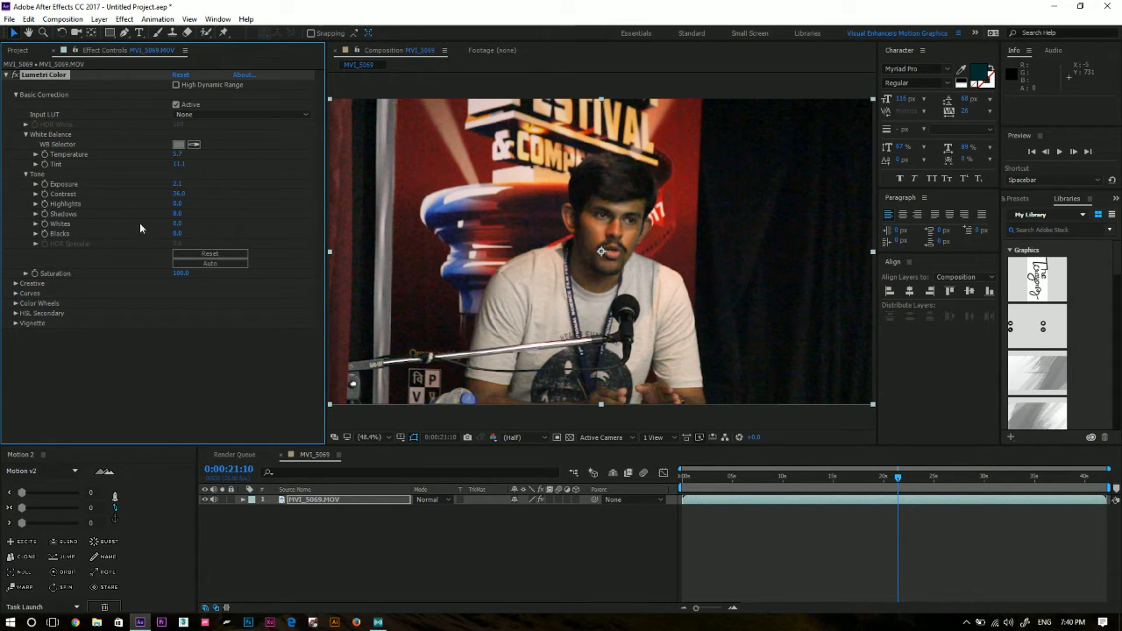
Lower the Lumetri Color whites to -16 and the blacks to -7.
{"action": "left_click", "coordinate": [186, 377]}
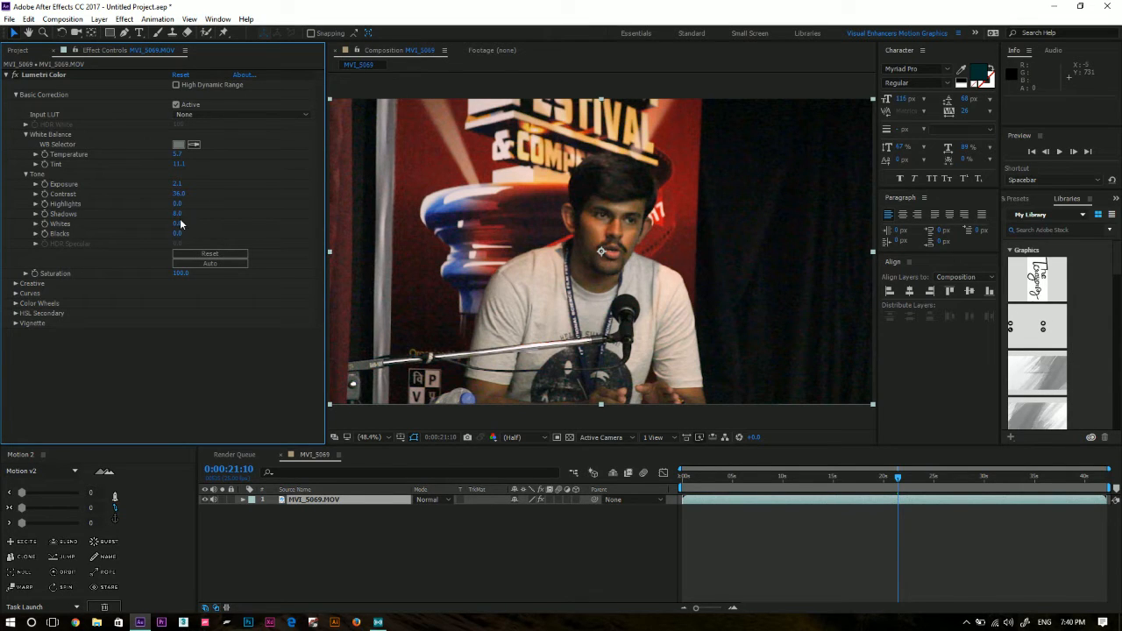
{"action": "mouse_move", "coordinate": [180, 226]}
{"action": "left_mouse_down"}
{"action": "mouse_move", "coordinate": [189, 225]}
{"action": "mouse_move", "coordinate": [176, 225]}
{"action": "left_mouse_up"}
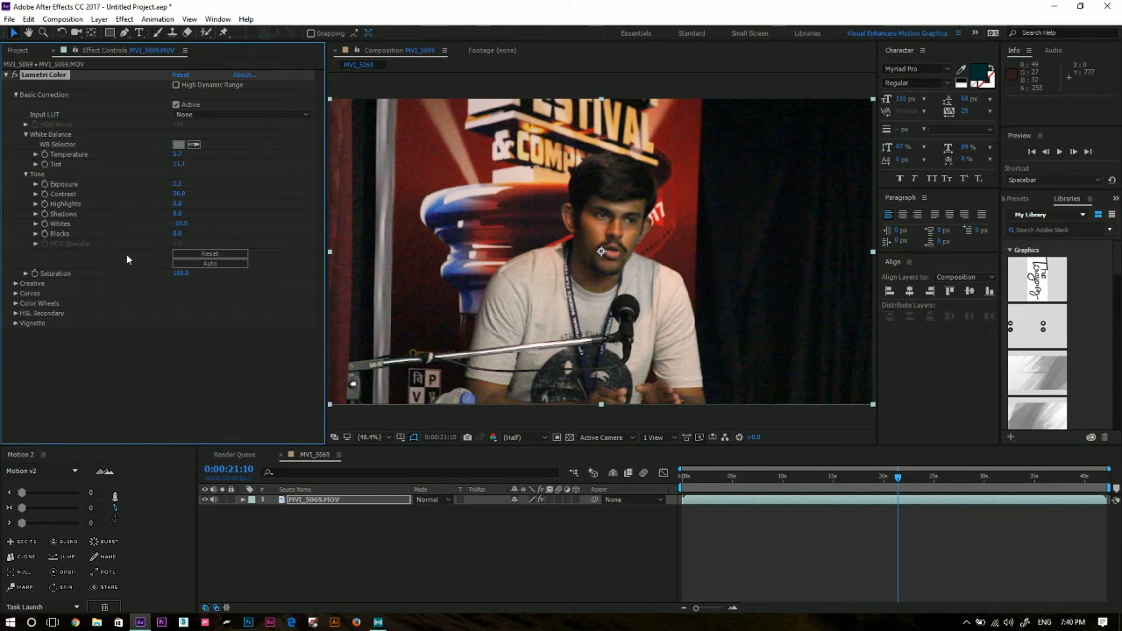
{"action": "left_click_drag", "start_coordinate": [179, 233], "coordinate": [180, 235]}
{"action": "left_click", "coordinate": [235, 374]}
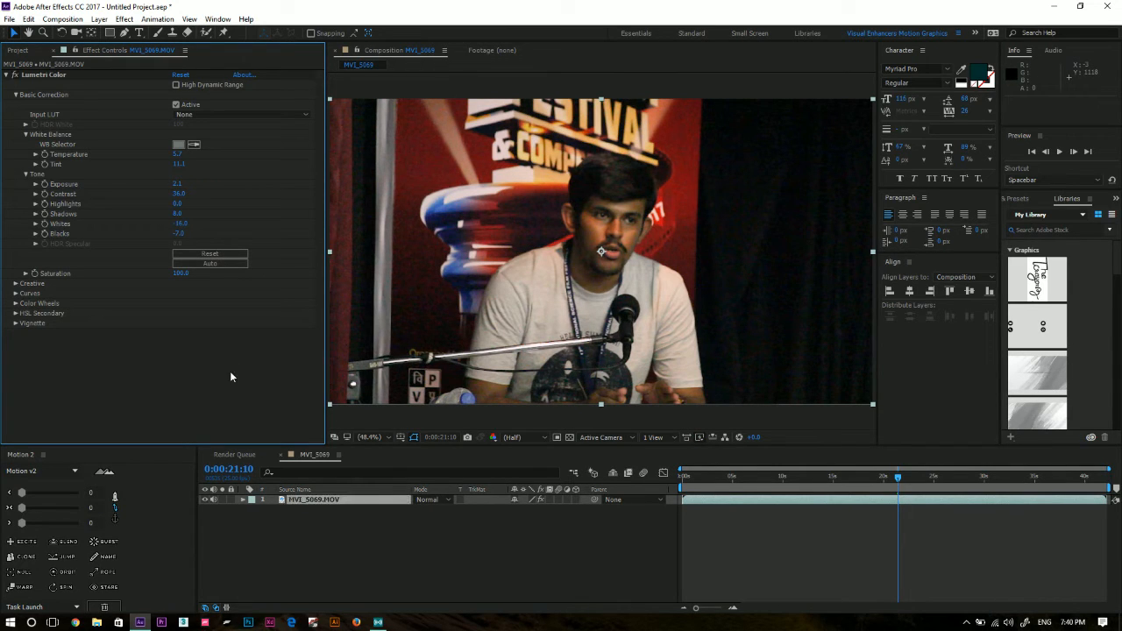
Collapse Basic Correction and compare the footage with the Lumetri Color effect disabled and enabled.
{"action": "left_click", "coordinate": [15, 94]}
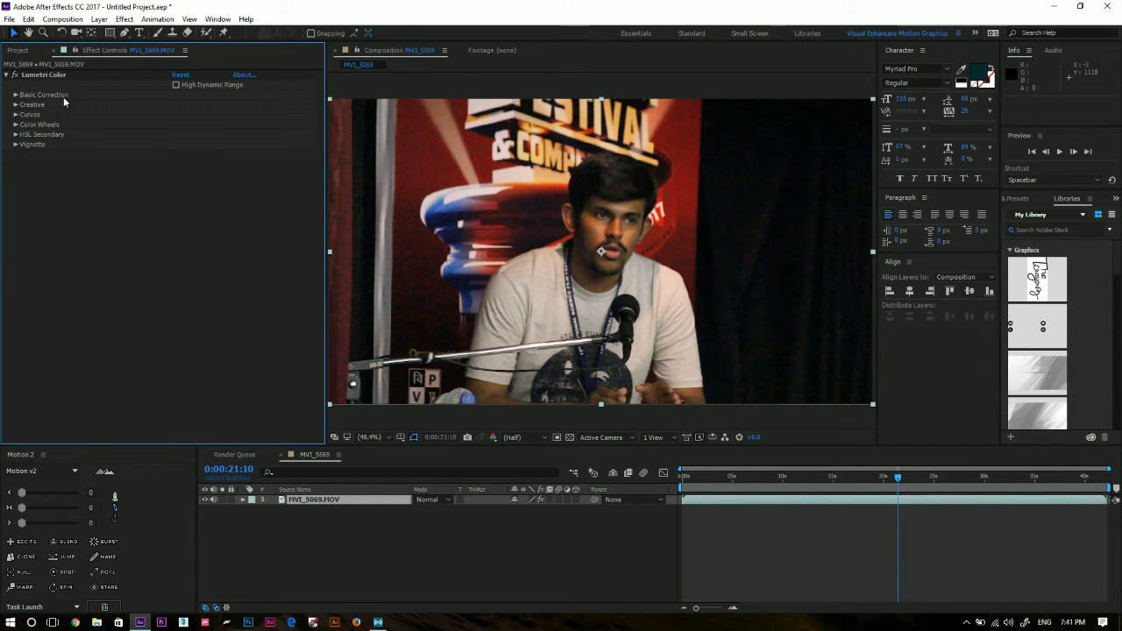
{"action": "left_click", "coordinate": [46, 77]}
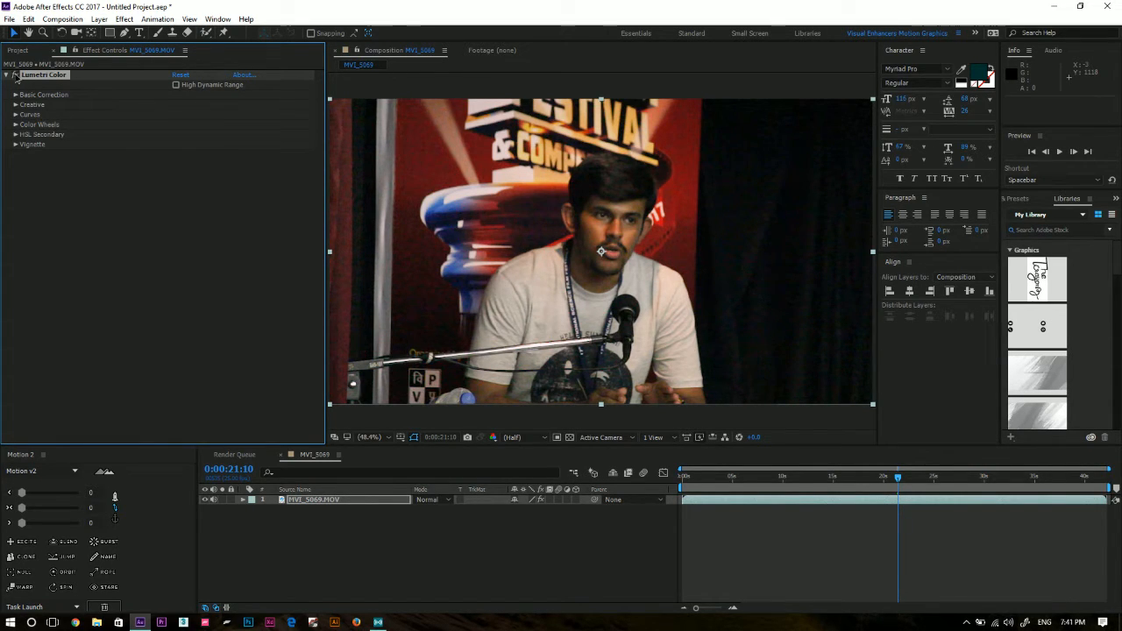
{"action": "left_click", "coordinate": [15, 76]}
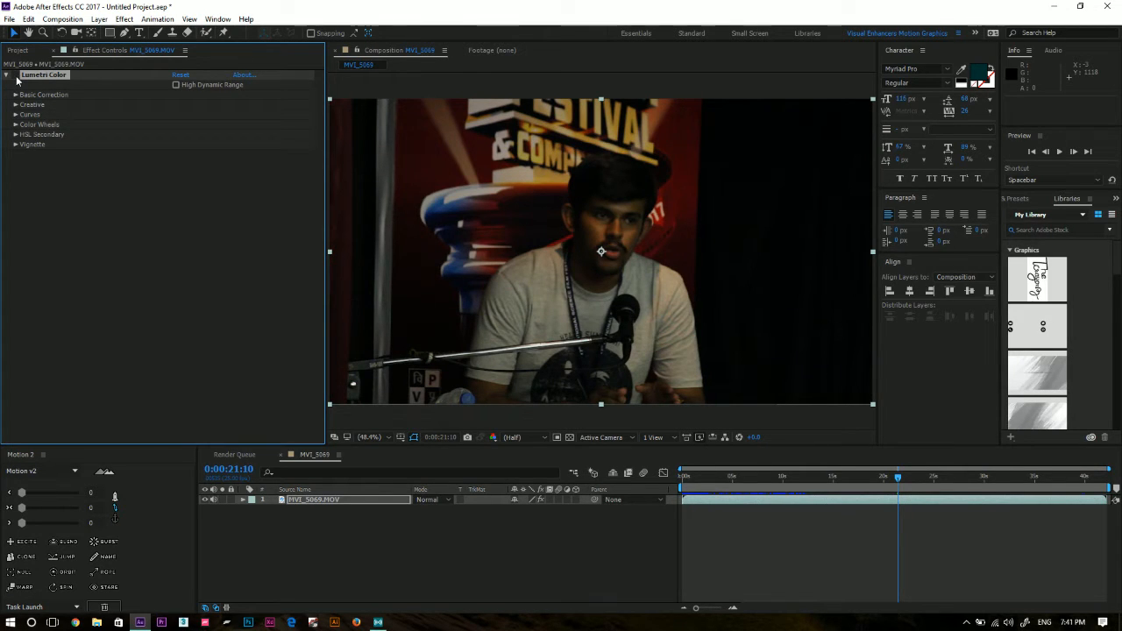
{"action": "left_click", "coordinate": [15, 77]}
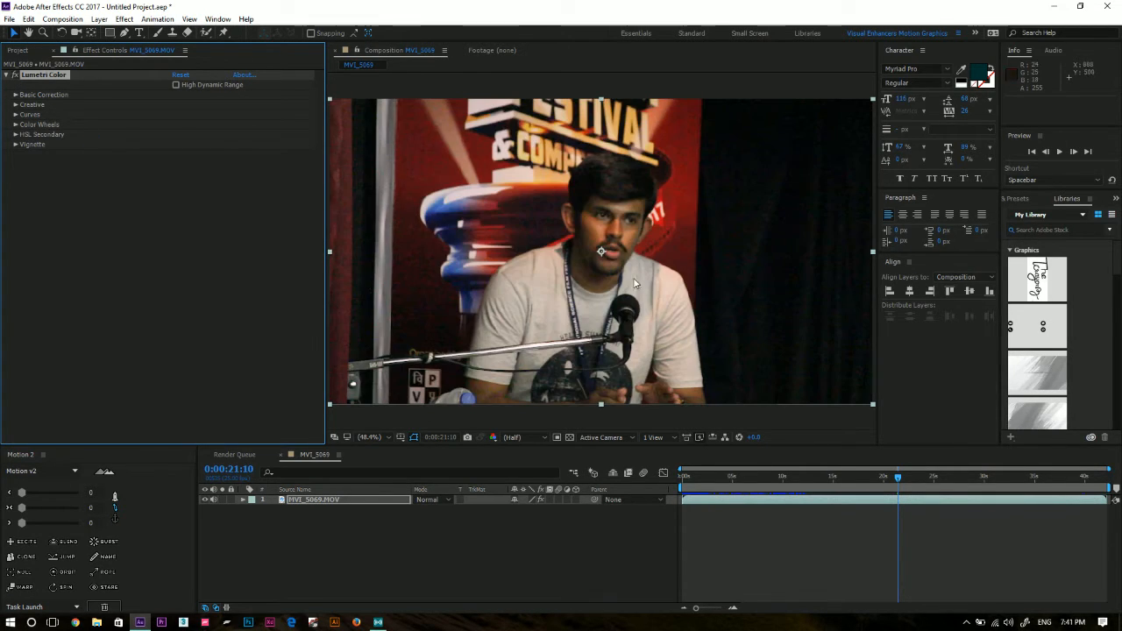
{"action": "left_click", "coordinate": [14, 76]}
{"action": "left_click", "coordinate": [15, 76]}
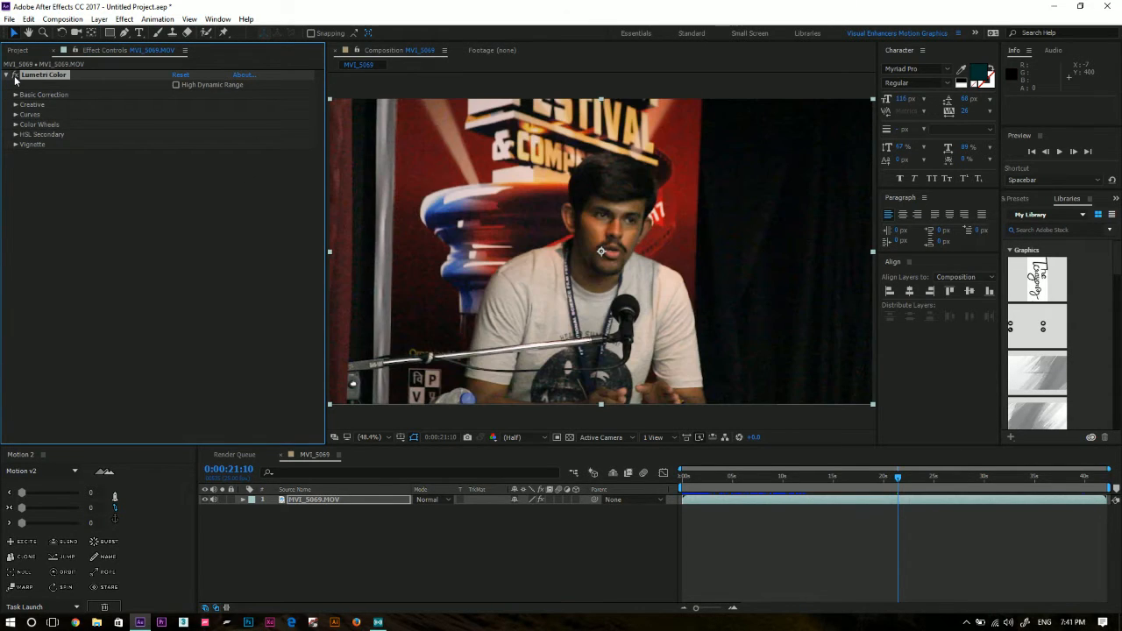
{"action": "left_click", "coordinate": [15, 76]}
{"action": "left_click", "coordinate": [15, 76]}
Try the CineSpace2383sRGB6bit, Kodak 5205 Fuji 3510 and SL BIG LDR creative looks, set the look back to None, and collapse Creative.
{"action": "left_click", "coordinate": [15, 105]}
{"action": "left_click", "coordinate": [266, 124]}
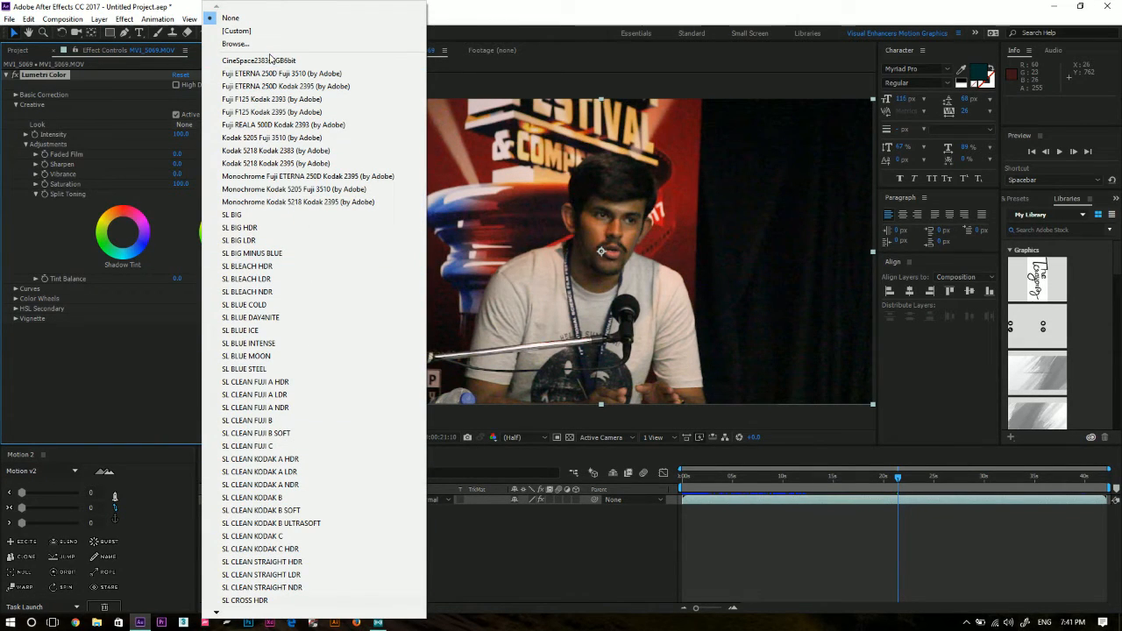
{"action": "left_click", "coordinate": [270, 59]}
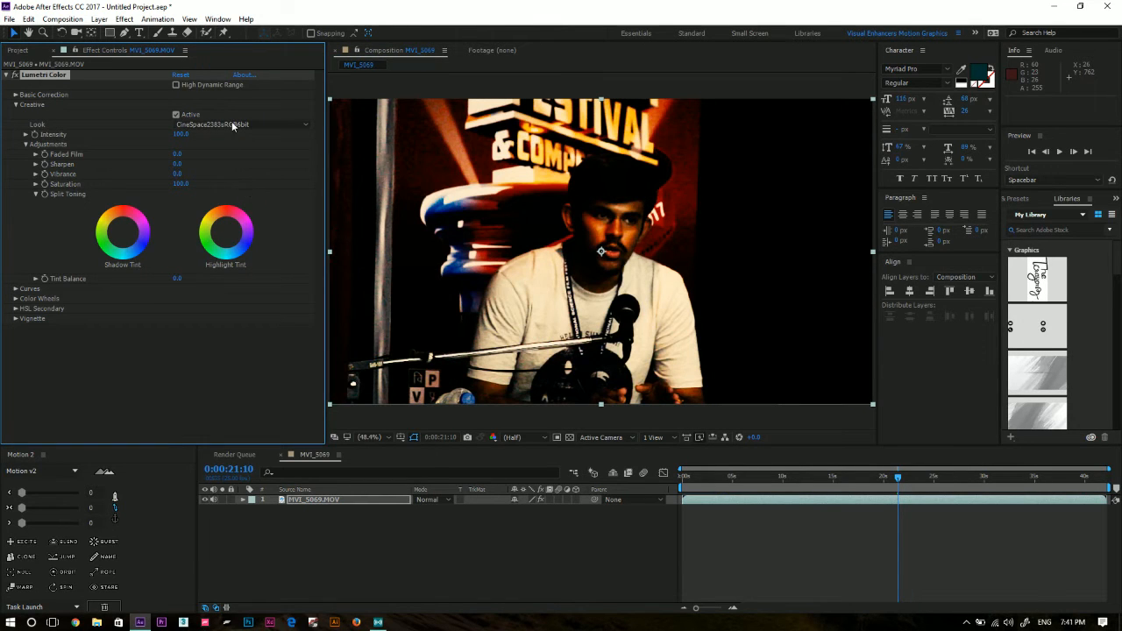
{"action": "left_click", "coordinate": [233, 125]}
{"action": "left_click", "coordinate": [272, 138]}
{"action": "left_click", "coordinate": [233, 125]}
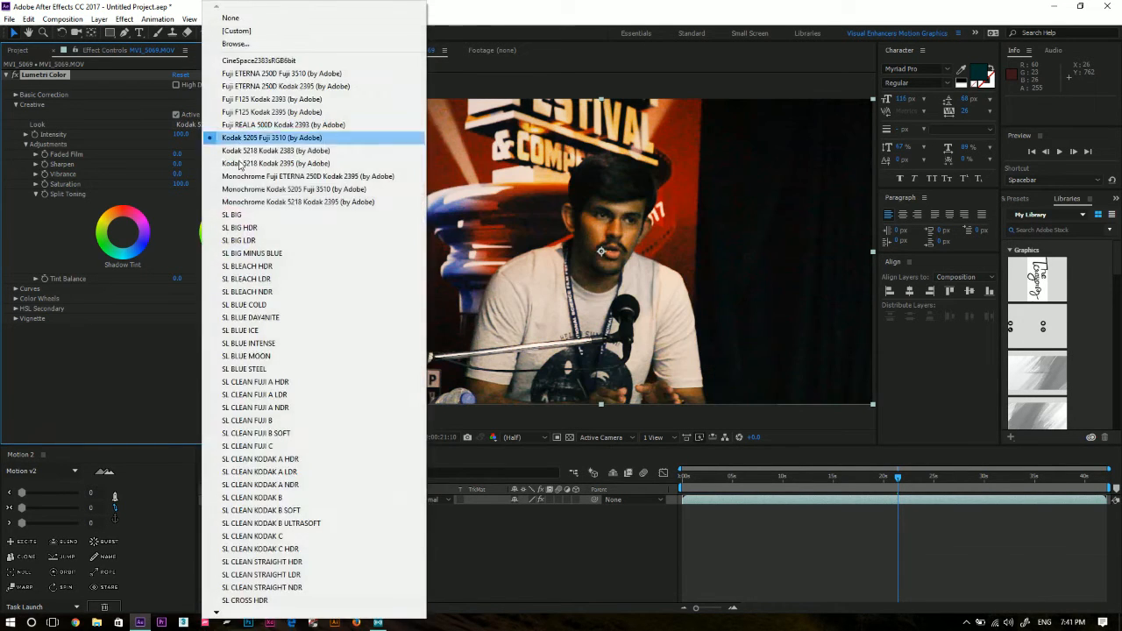
{"action": "left_click", "coordinate": [239, 240]}
{"action": "left_click", "coordinate": [227, 128]}
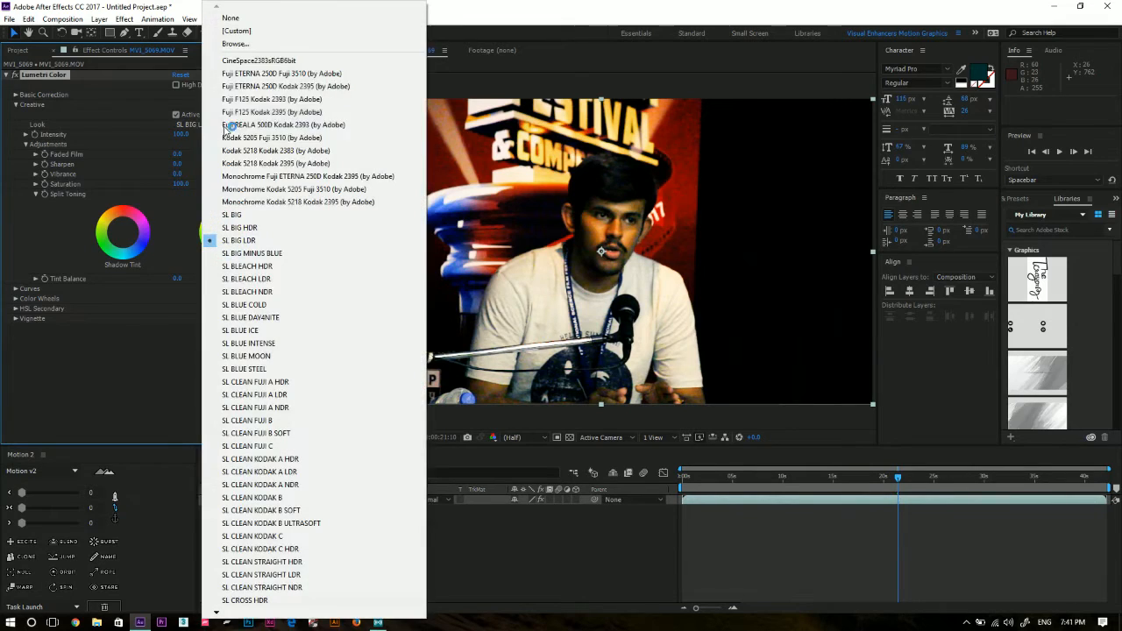
{"action": "left_click", "coordinate": [230, 18]}
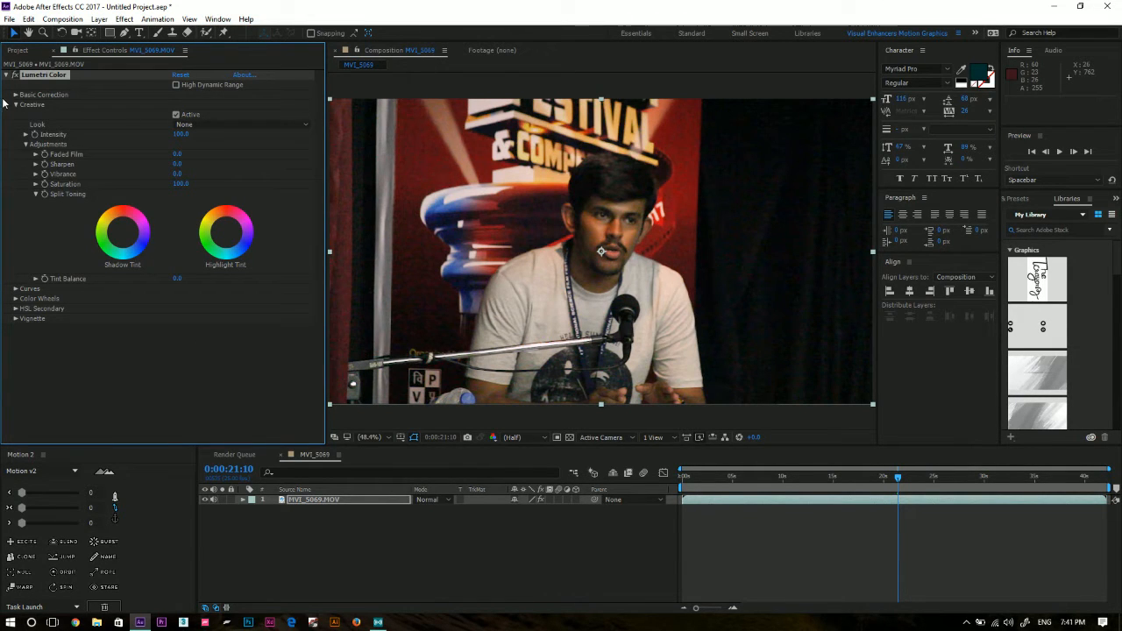
{"action": "left_click", "coordinate": [25, 145]}
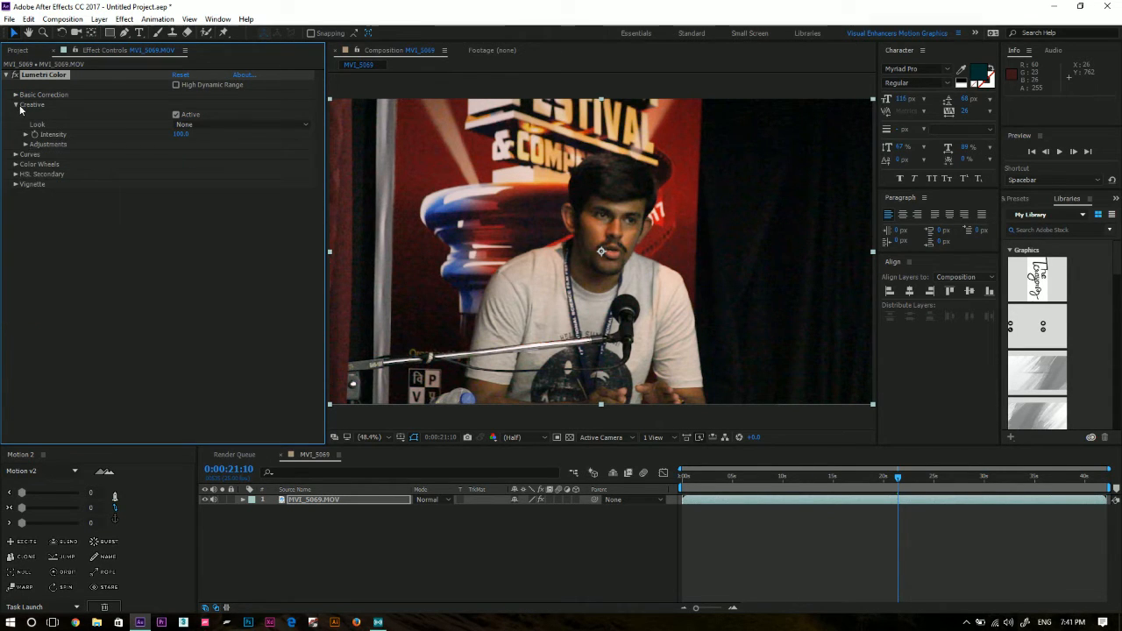
{"action": "left_click", "coordinate": [16, 105]}
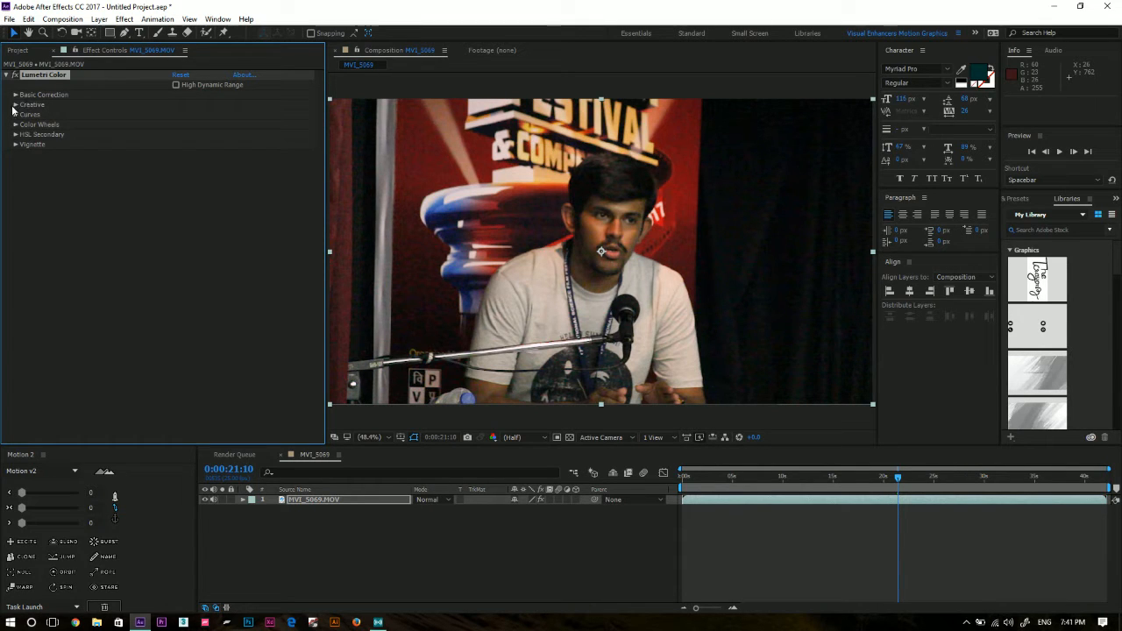
Look through the available Lumetri Color creative looks without applying one, and collapse Creative.
{"action": "left_click", "coordinate": [15, 105]}
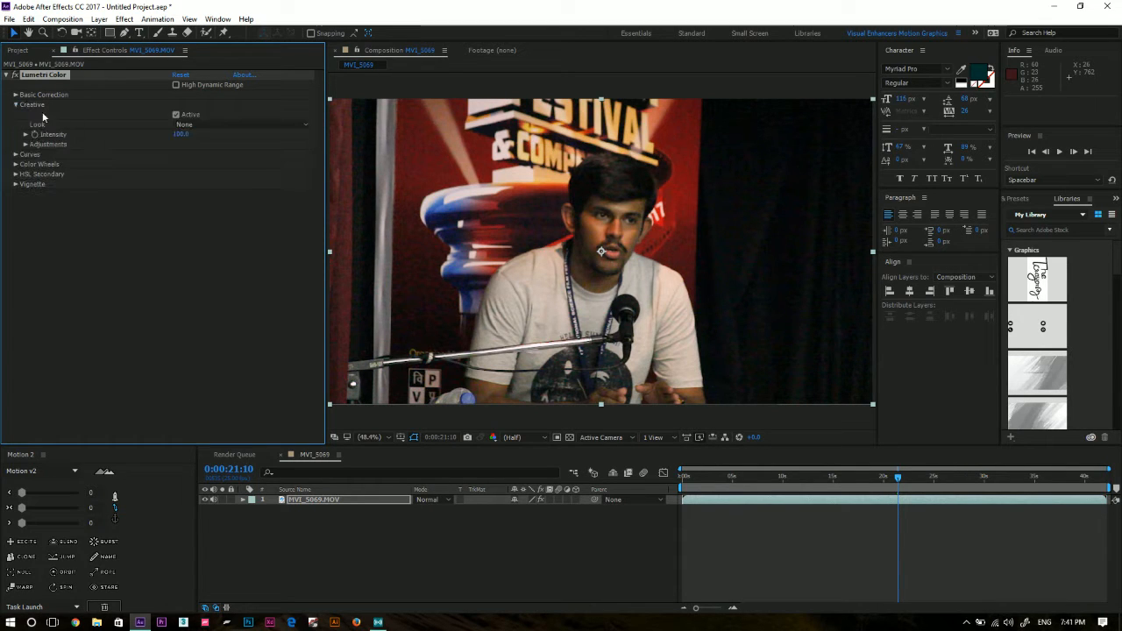
{"action": "left_click", "coordinate": [212, 123]}
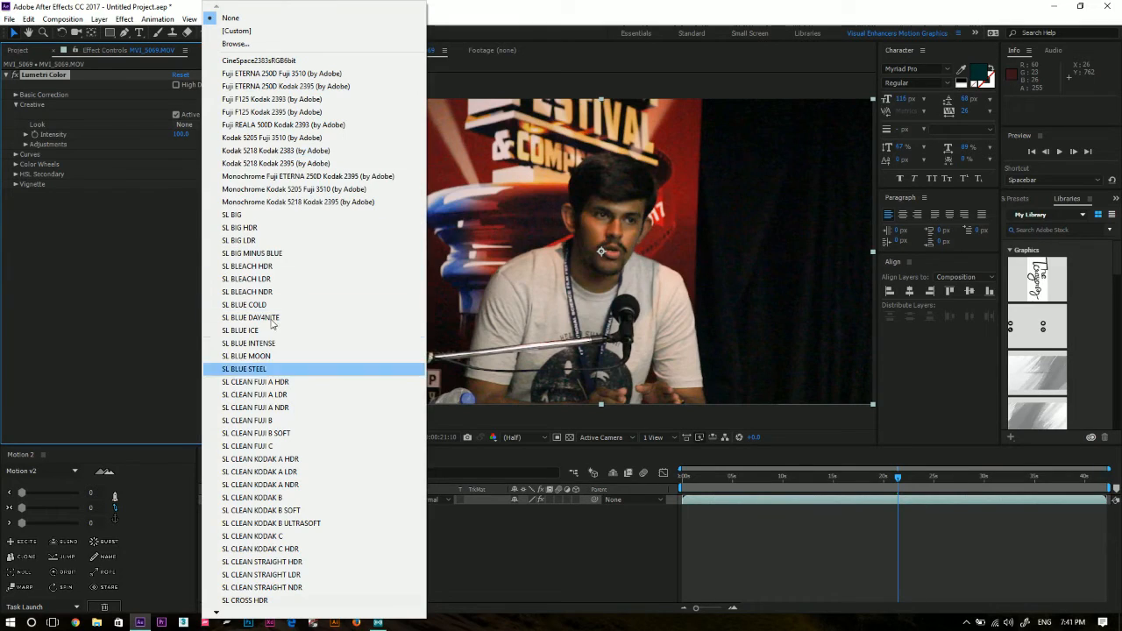
{"action": "left_click", "coordinate": [154, 293]}
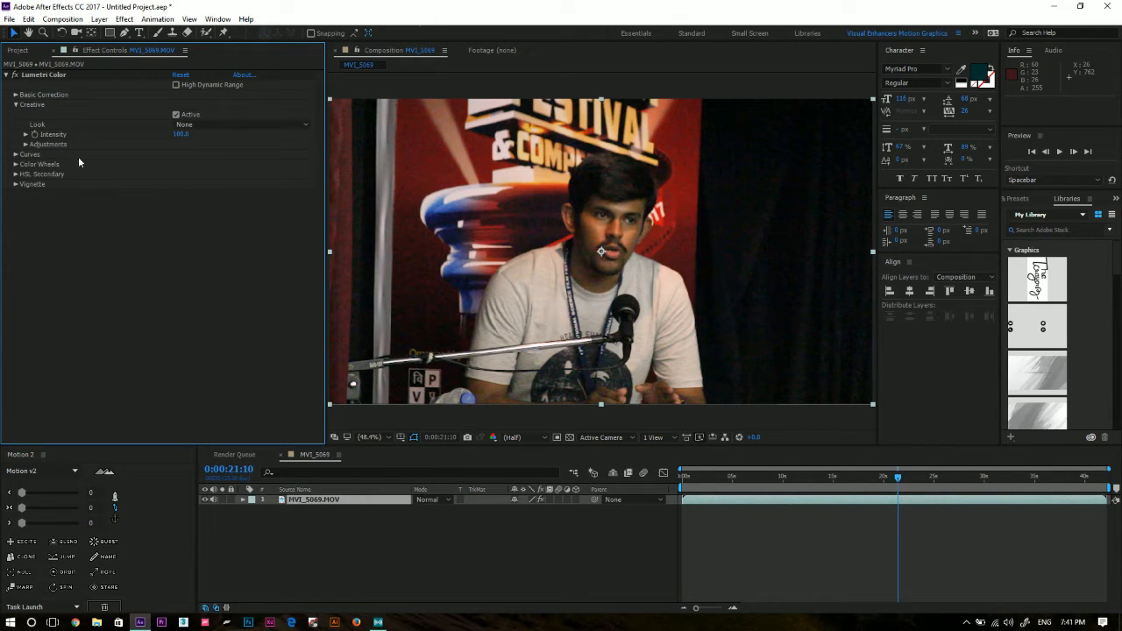
{"action": "left_click", "coordinate": [16, 105]}
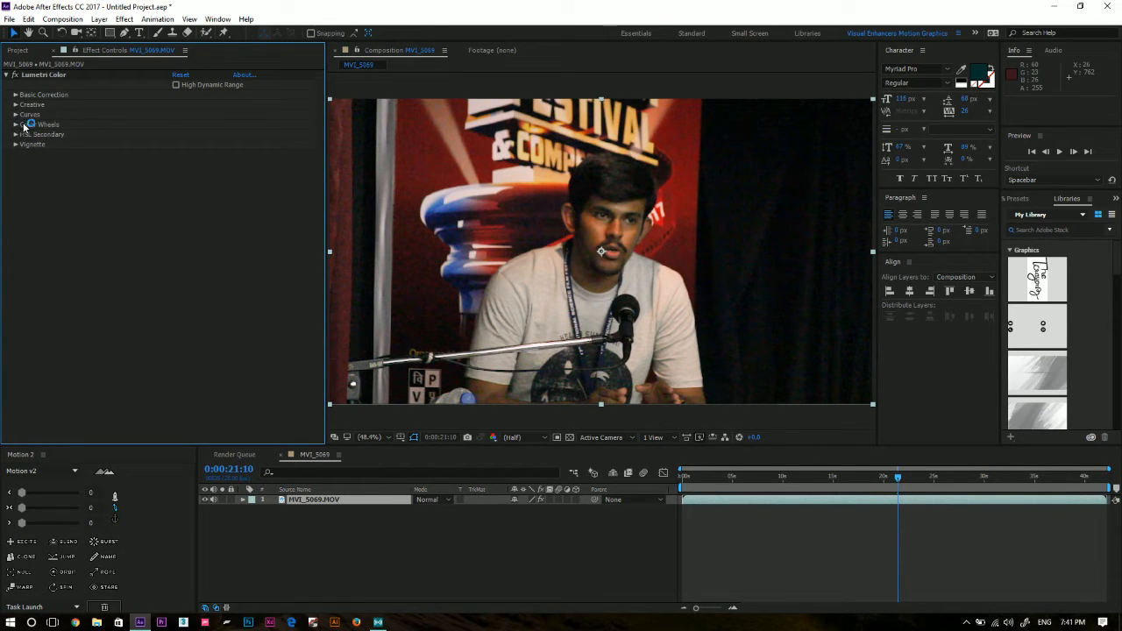
Expand the Lumetri Color Curves and view the white, red, green and blue channels of the RGB curves.
{"action": "left_click", "coordinate": [15, 115]}
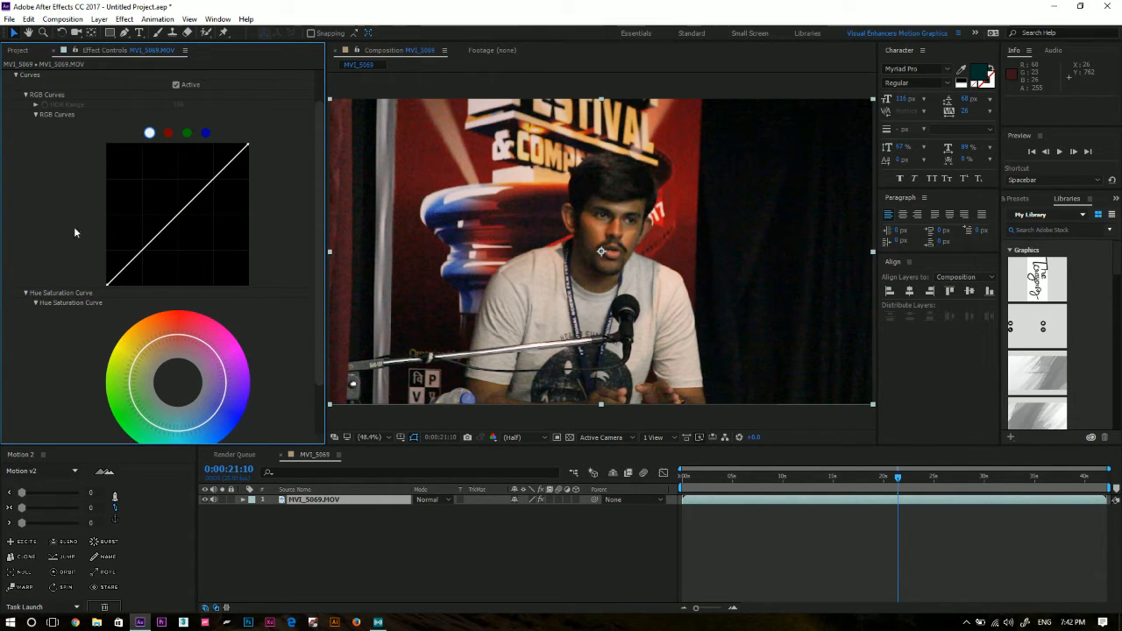
{"action": "scroll", "coordinate": [172, 268], "scroll_direction": "down", "scroll_amount": 3}
{"action": "scroll", "coordinate": [180, 256], "scroll_direction": "up", "scroll_amount": 2}
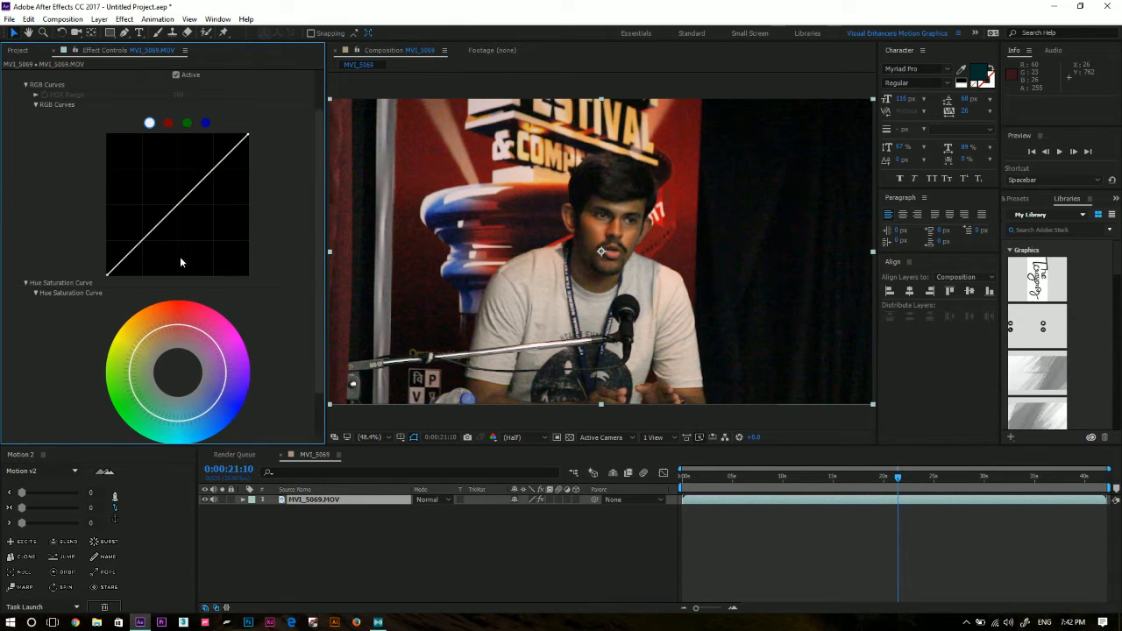
{"action": "left_click", "coordinate": [150, 125]}
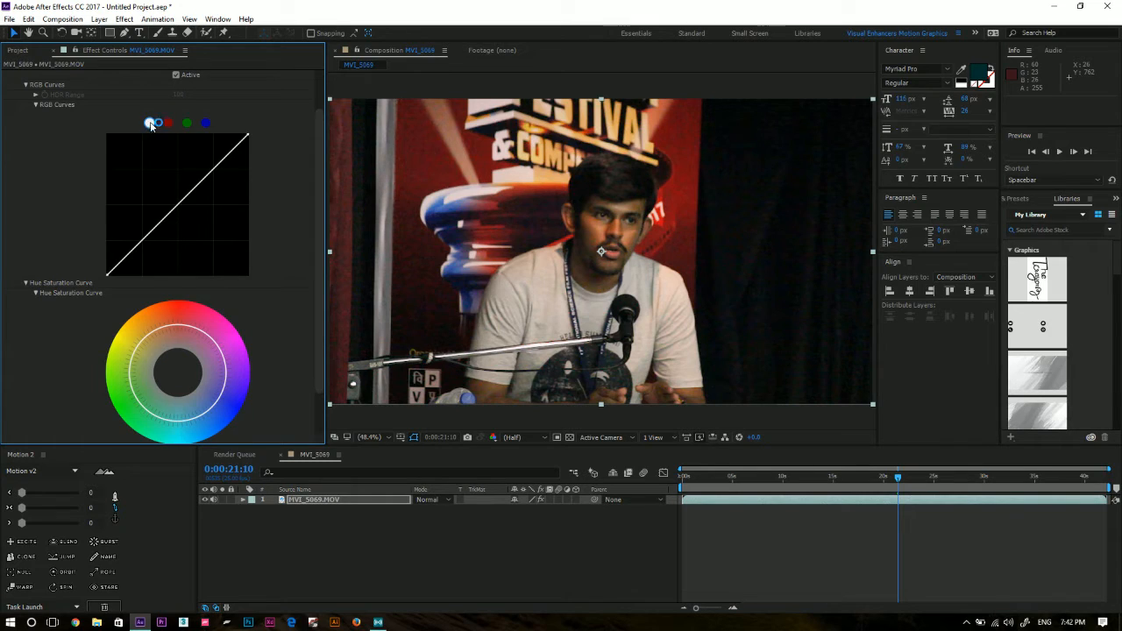
{"action": "left_click", "coordinate": [170, 123]}
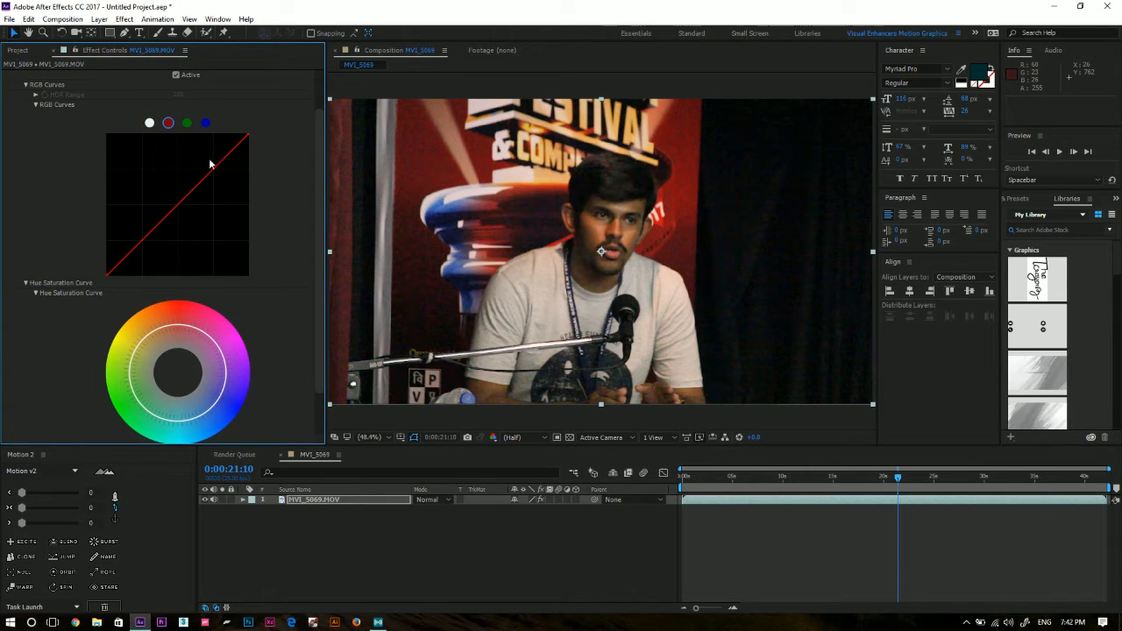
{"action": "left_click", "coordinate": [187, 123]}
{"action": "left_click", "coordinate": [207, 126]}
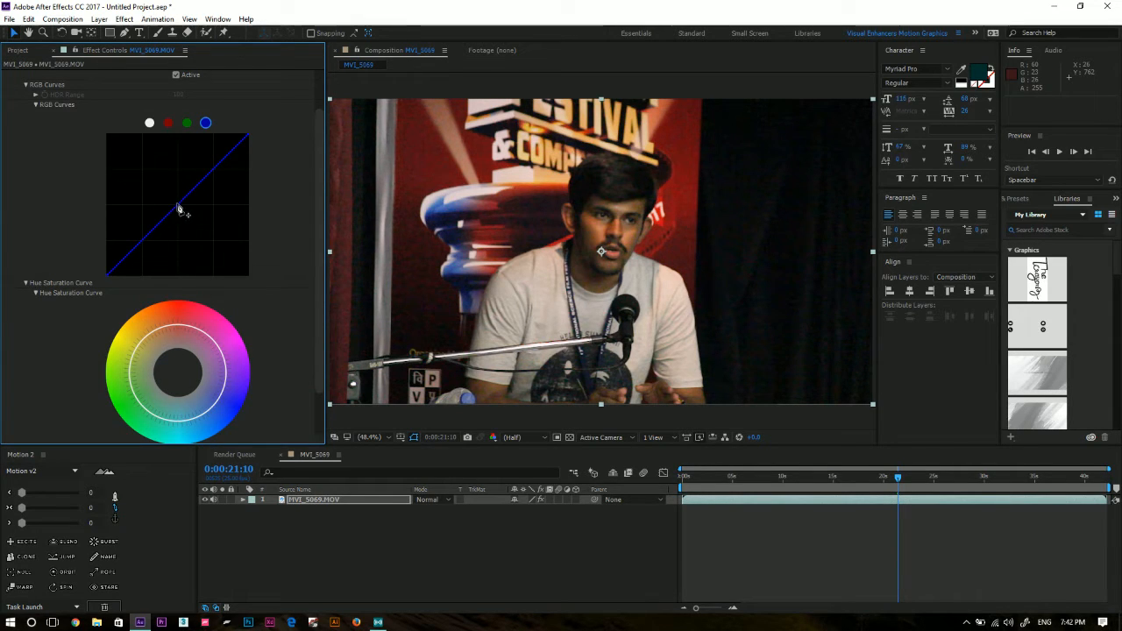
Try pulling down the middle of the blue RGB curve, undo the change, and collapse Curves.
{"action": "mouse_move", "coordinate": [178, 211]}
{"action": "left_mouse_down"}
{"action": "mouse_move", "coordinate": [193, 230]}
{"action": "mouse_move", "coordinate": [181, 211]}
{"action": "left_mouse_up"}
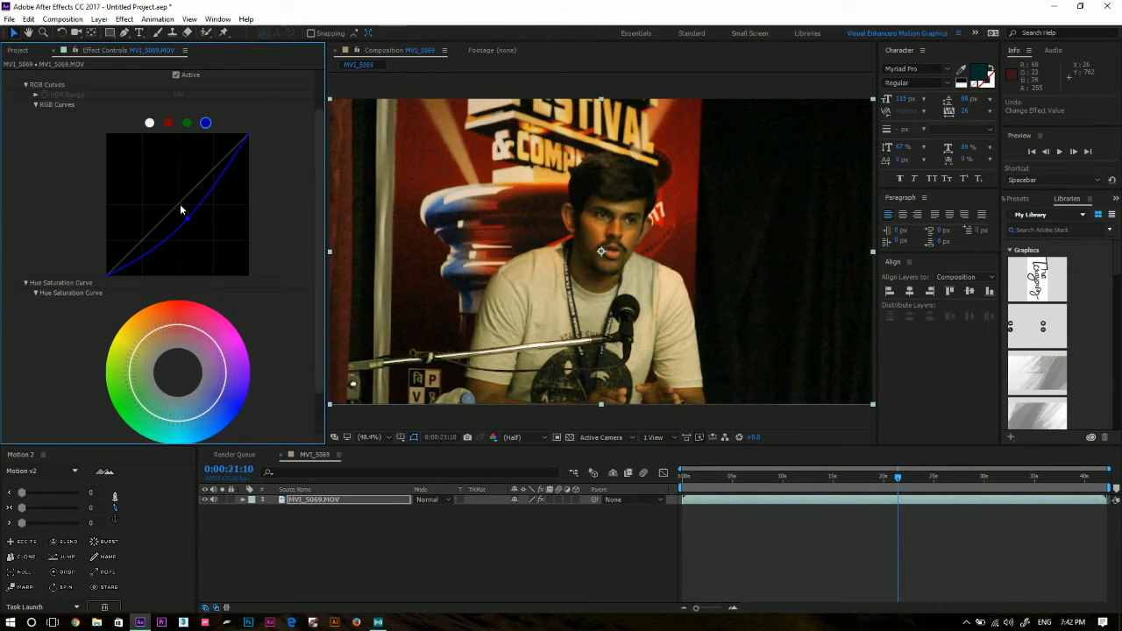
{"action": "key", "text": "ctrl+z"}
{"action": "left_click", "coordinate": [36, 104]}
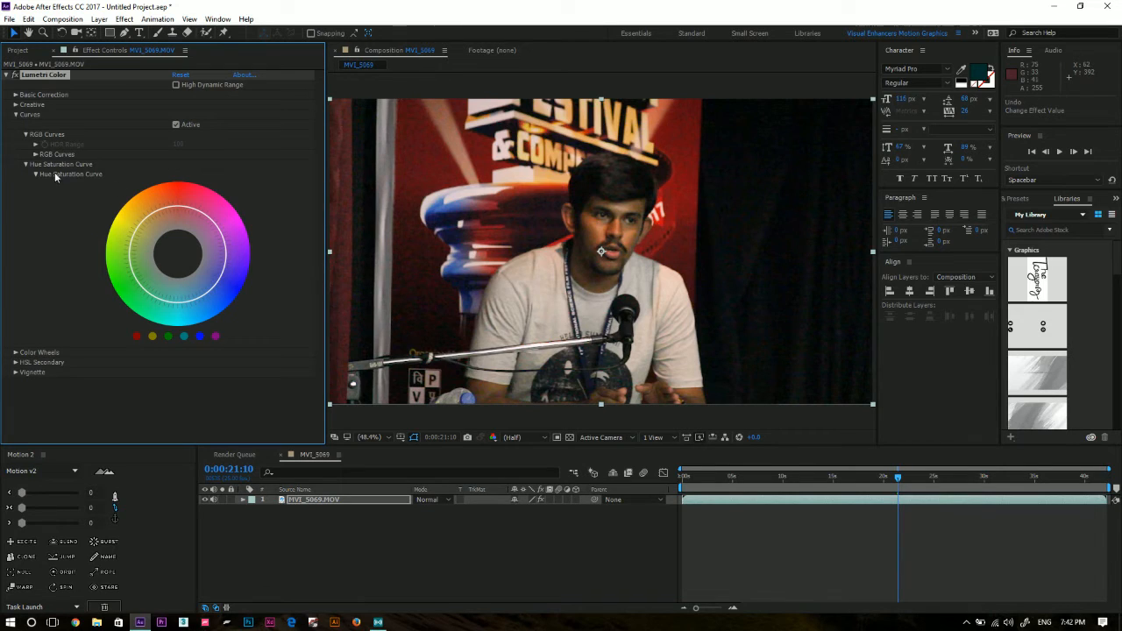
{"action": "left_click", "coordinate": [18, 121]}
{"action": "left_click", "coordinate": [16, 115]}
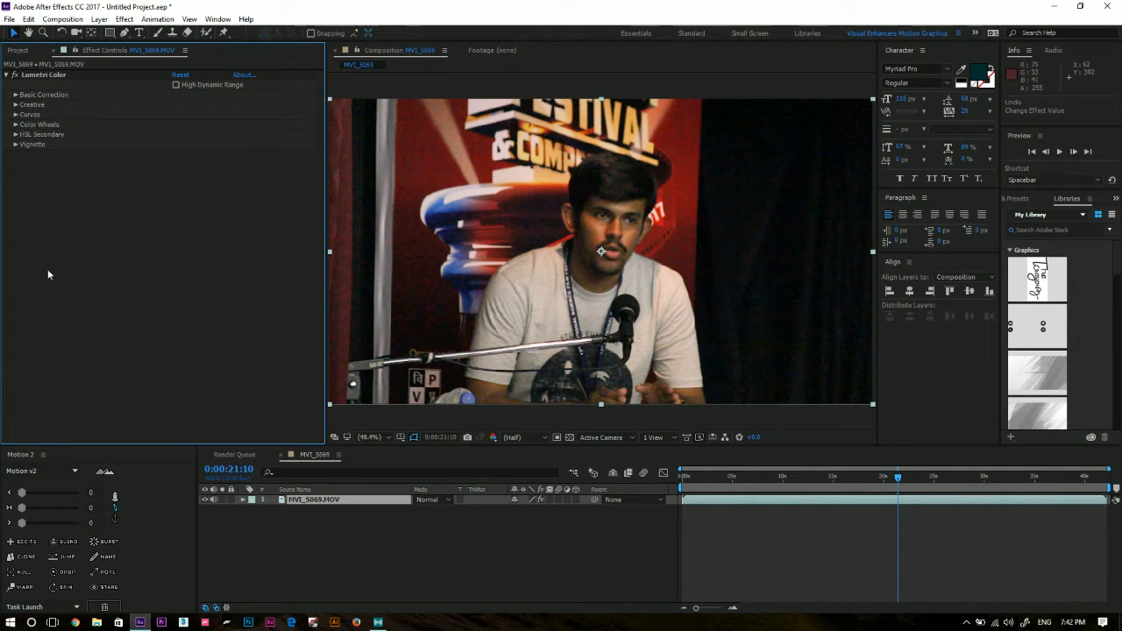
Try different Lumetri Color vignette amounts, set the amount back to 0, and collapse Vignette.
{"action": "left_click", "coordinate": [14, 144]}
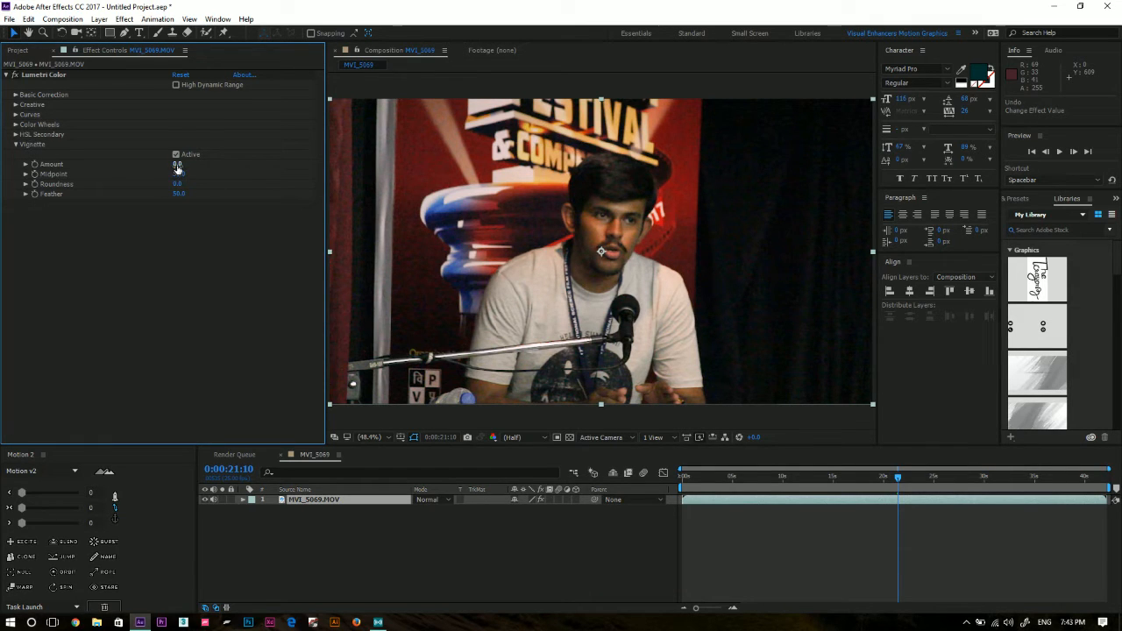
{"action": "left_click_drag", "start_coordinate": [177, 167], "coordinate": [287, 160]}
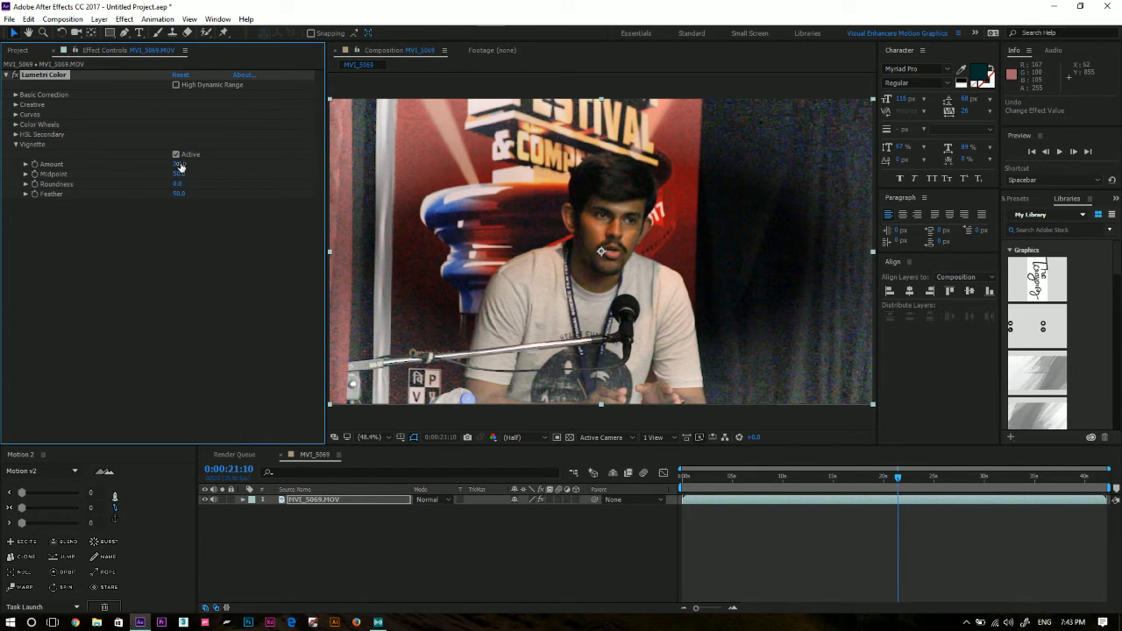
{"action": "left_click_drag", "start_coordinate": [180, 167], "coordinate": [86, 176]}
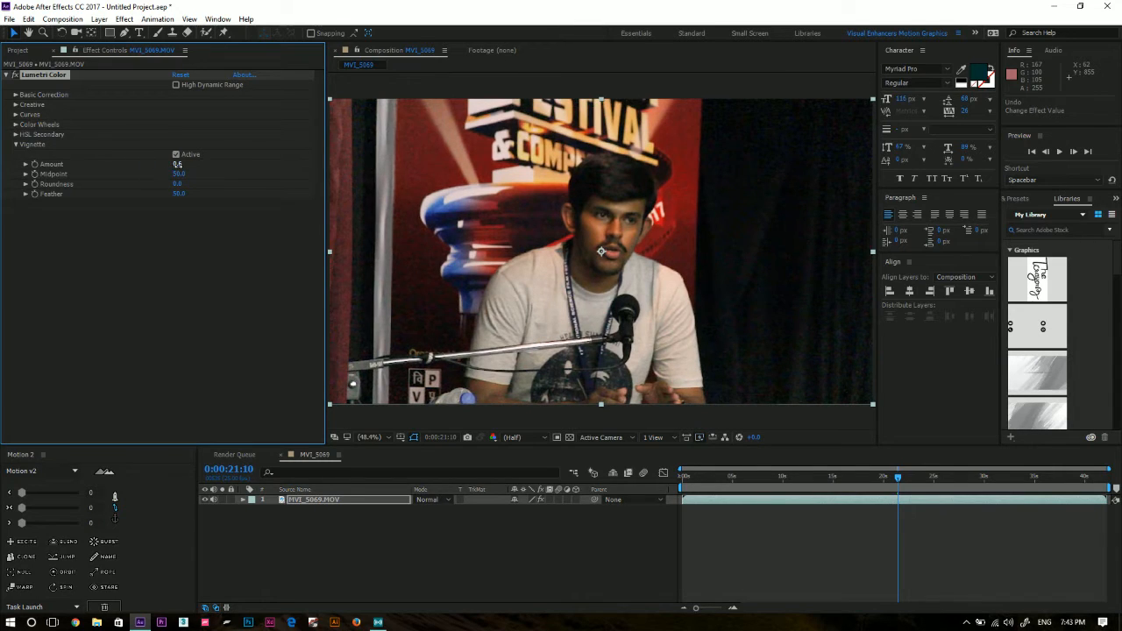
{"action": "left_click", "coordinate": [179, 164]}
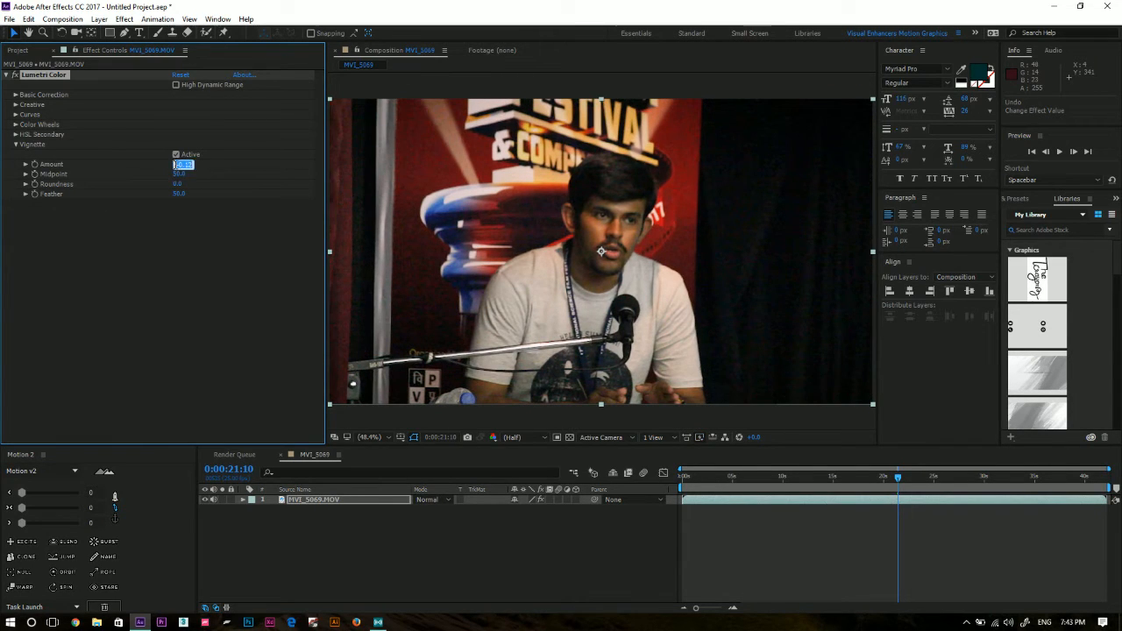
{"action": "type", "text": "0"}
{"action": "key", "text": "Return"}
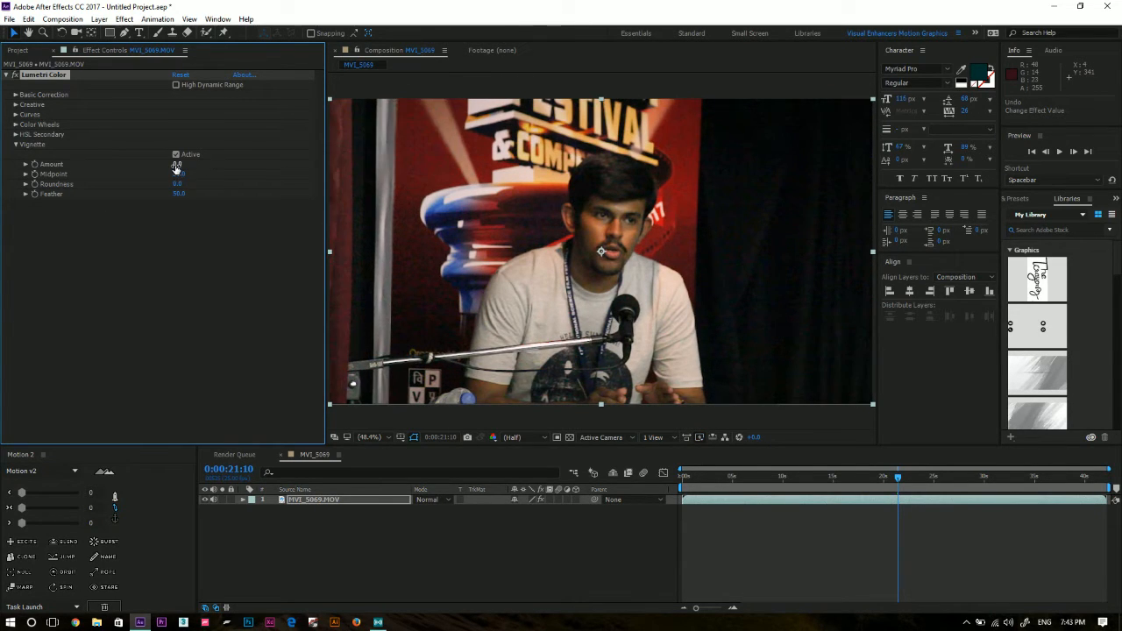
{"action": "left_click", "coordinate": [143, 248]}
{"action": "left_click", "coordinate": [15, 144]}
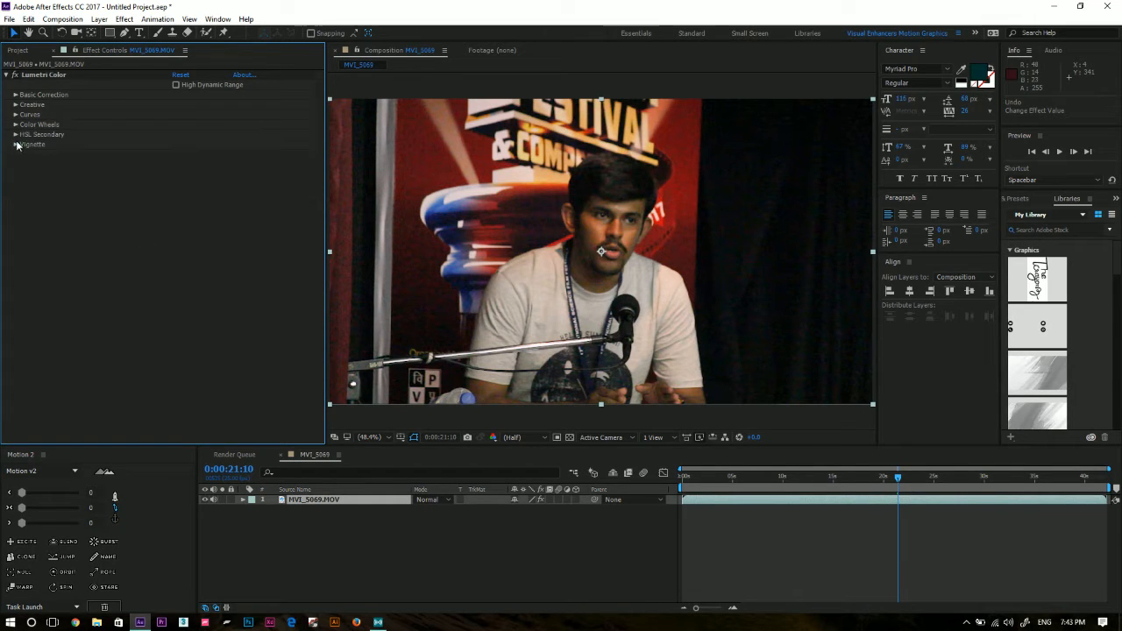
{"action": "left_click", "coordinate": [370, 526]}
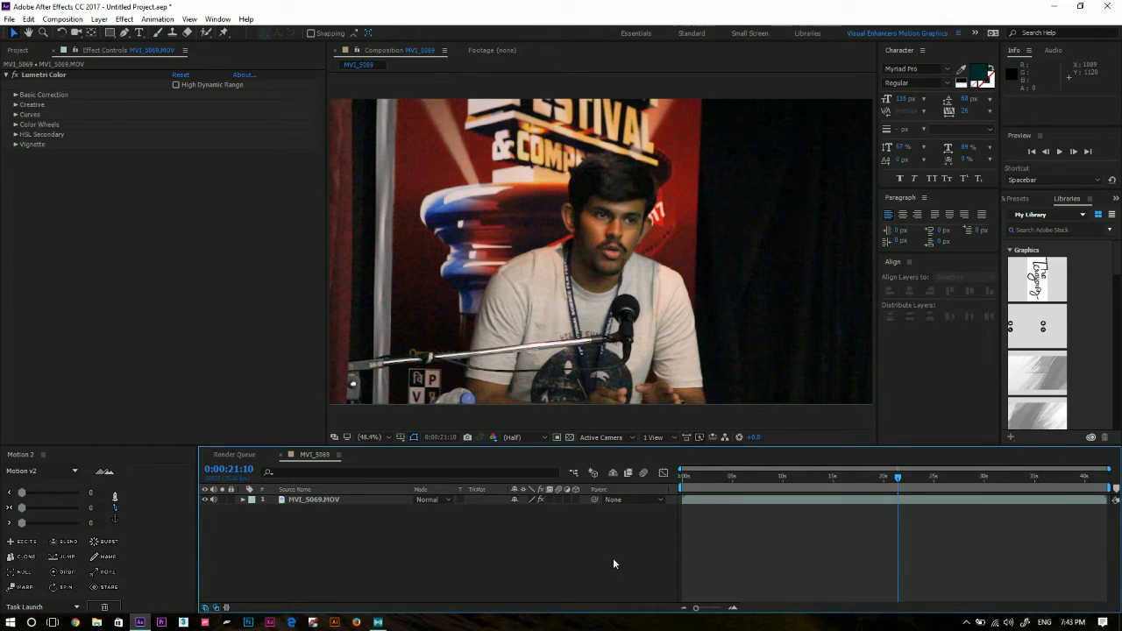
{"action": "left_click", "coordinate": [337, 502]}
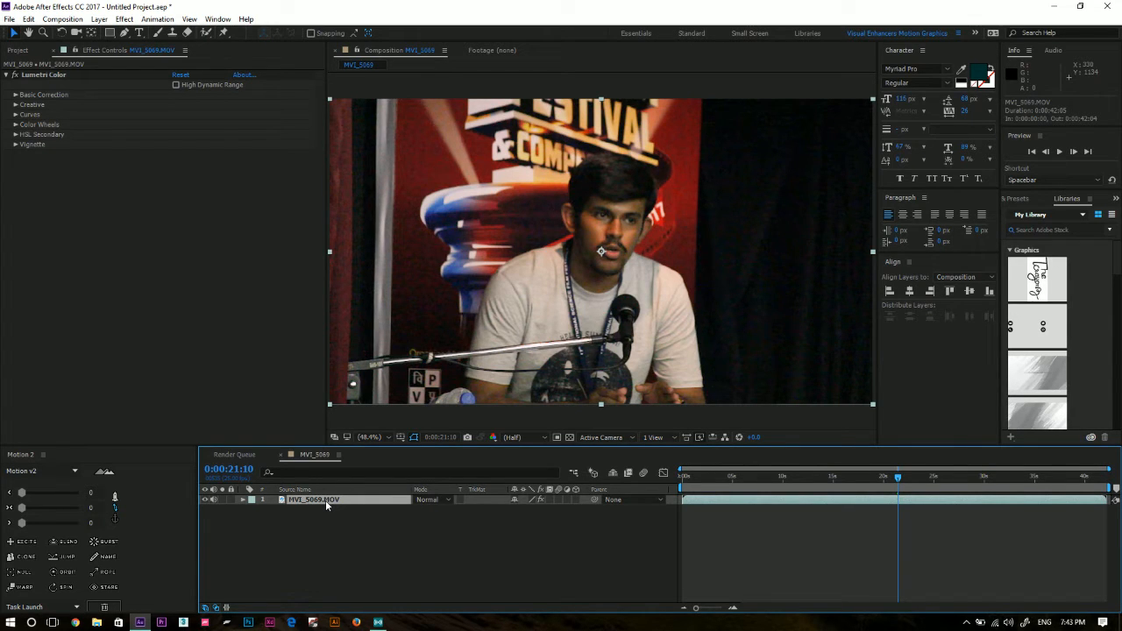
{"action": "right_click", "coordinate": [407, 543]}
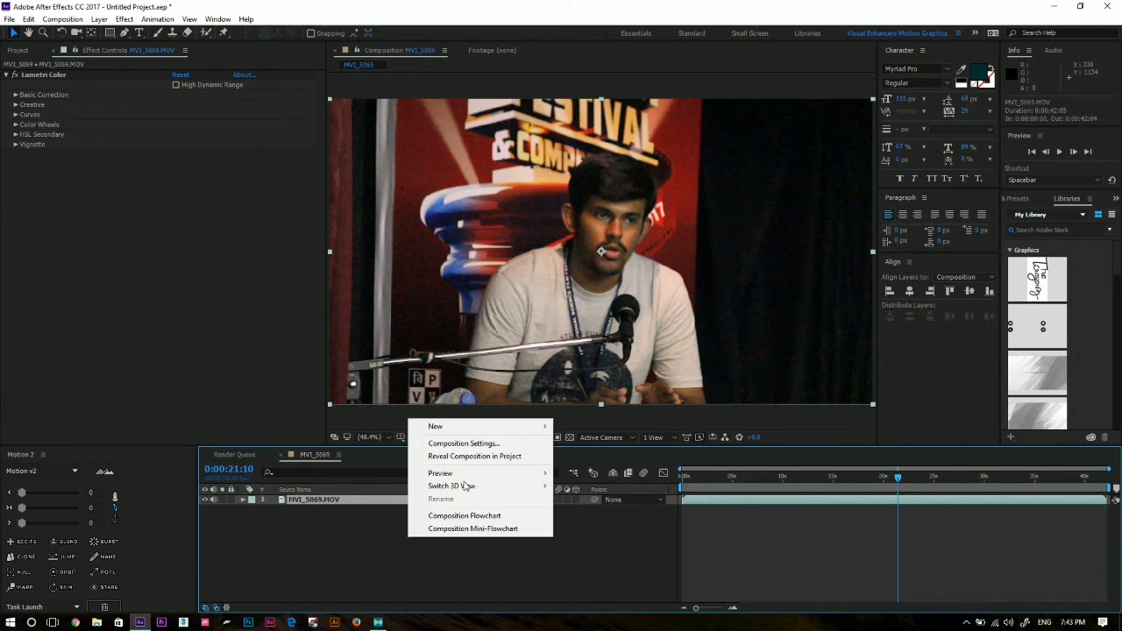
{"action": "left_click", "coordinate": [275, 555]}
{"action": "right_click", "coordinate": [277, 543]}
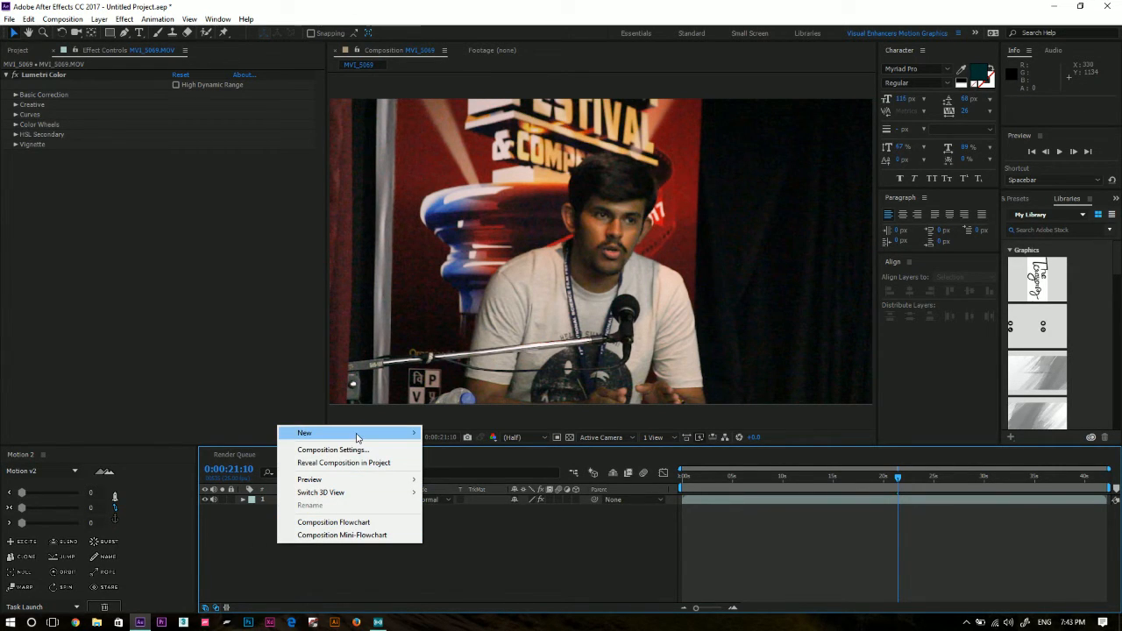
{"action": "mouse_move", "coordinate": [357, 433]}
{"action": "left_click", "coordinate": [274, 536]}
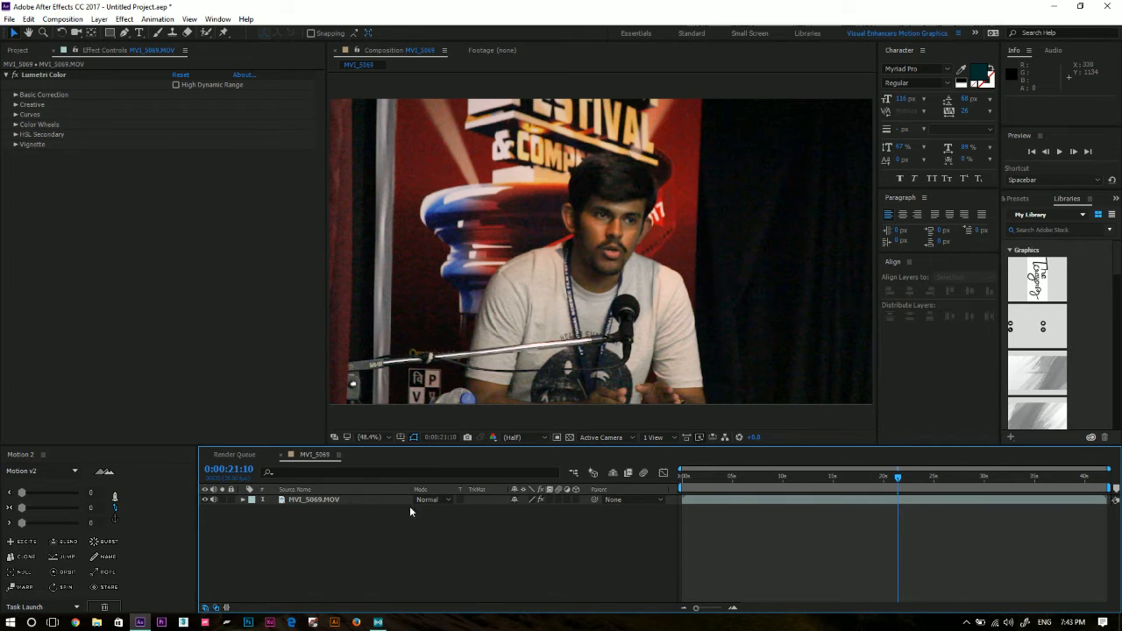
Create a new adjustment layer above the MVI_5069.MOV clip and select it.
{"action": "right_click", "coordinate": [292, 548]}
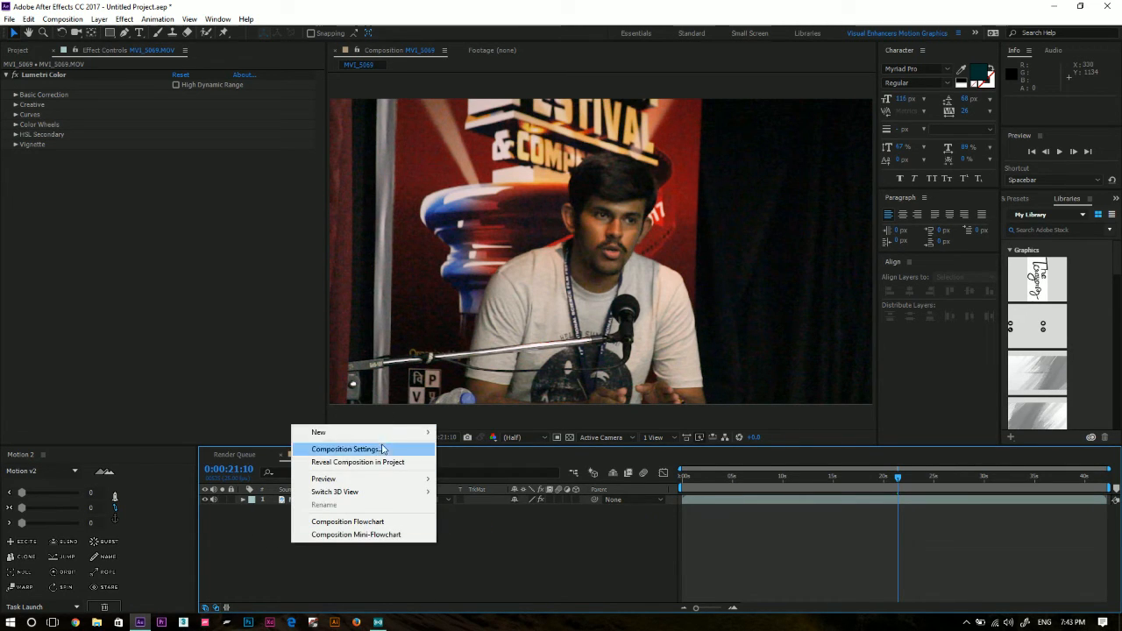
{"action": "mouse_move", "coordinate": [403, 433]}
{"action": "left_click", "coordinate": [509, 527]}
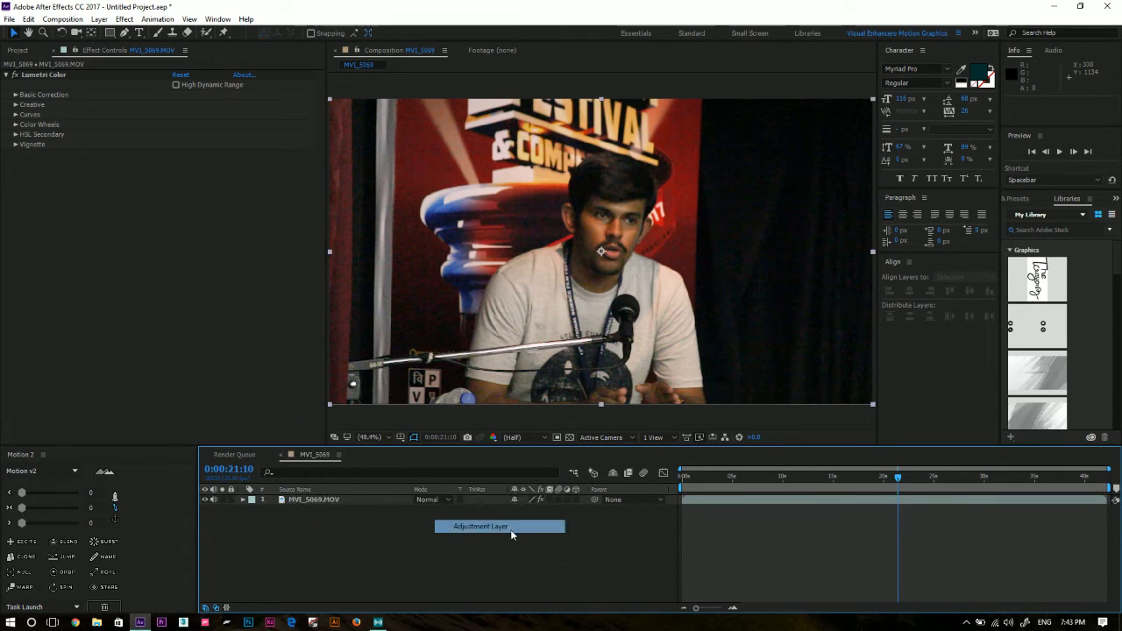
{"action": "left_click", "coordinate": [423, 549]}
{"action": "left_click", "coordinate": [337, 501]}
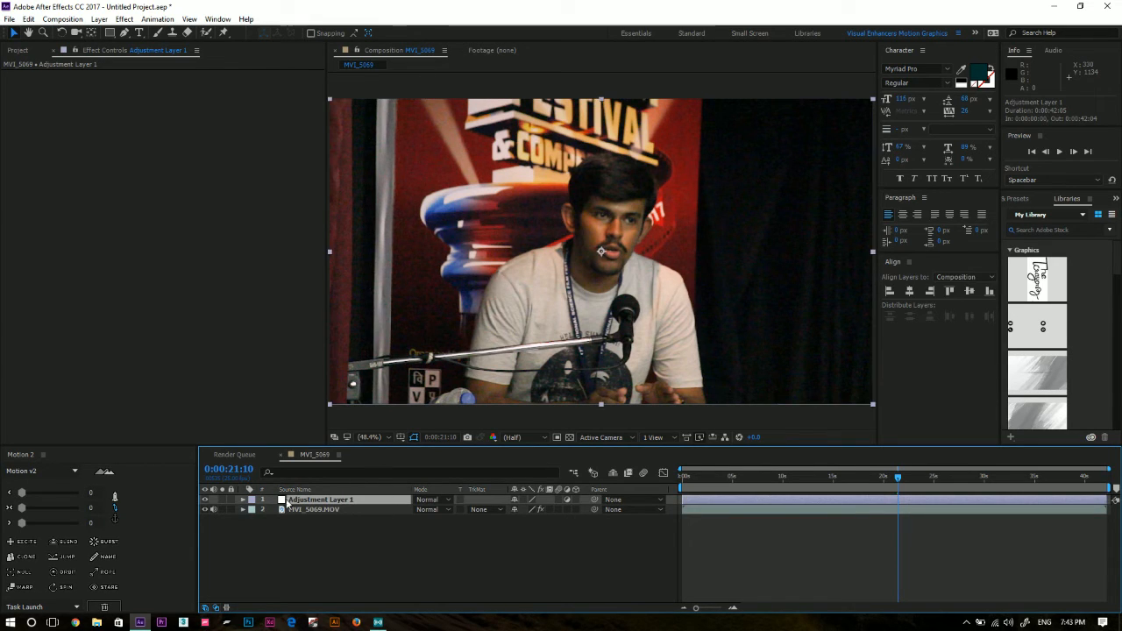
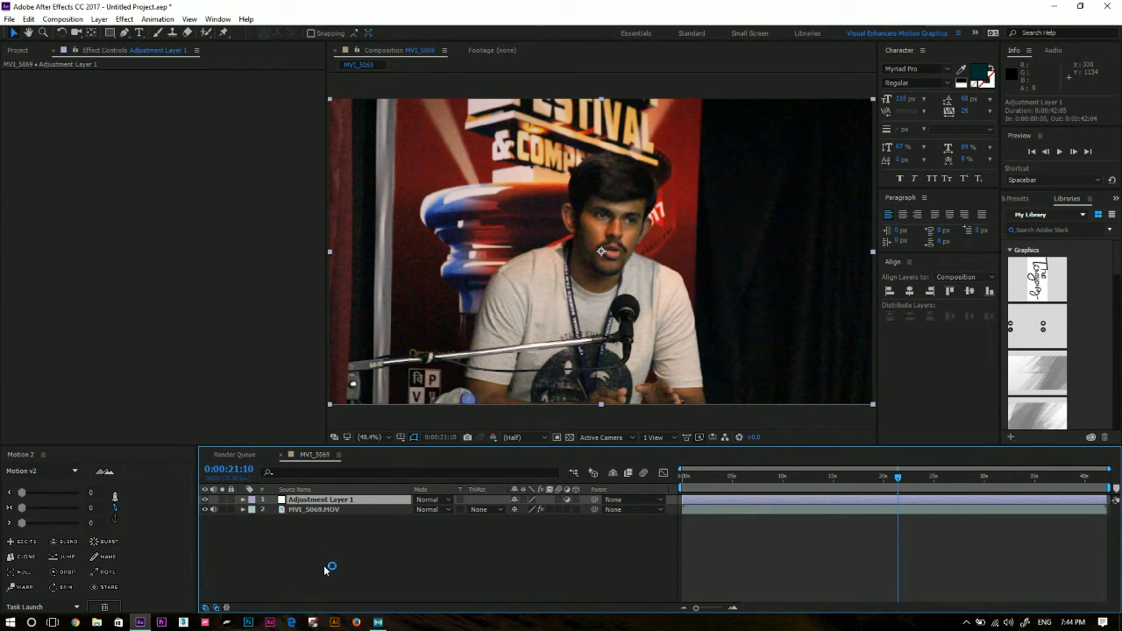
{"action": "left_click", "coordinate": [312, 509]}
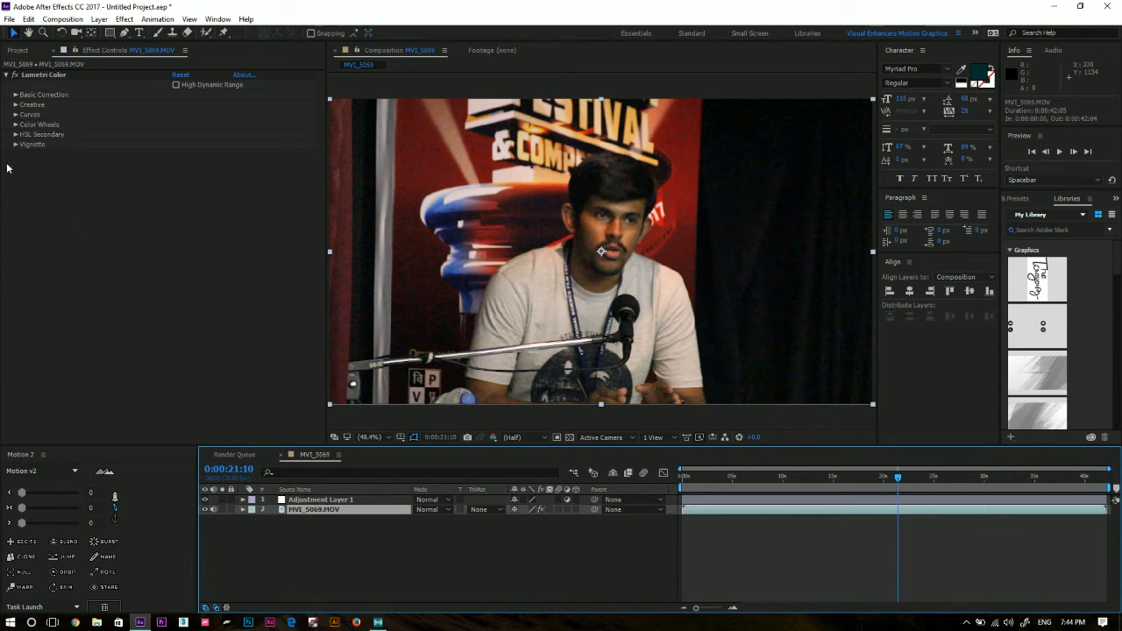
{"action": "left_click", "coordinate": [46, 78]}
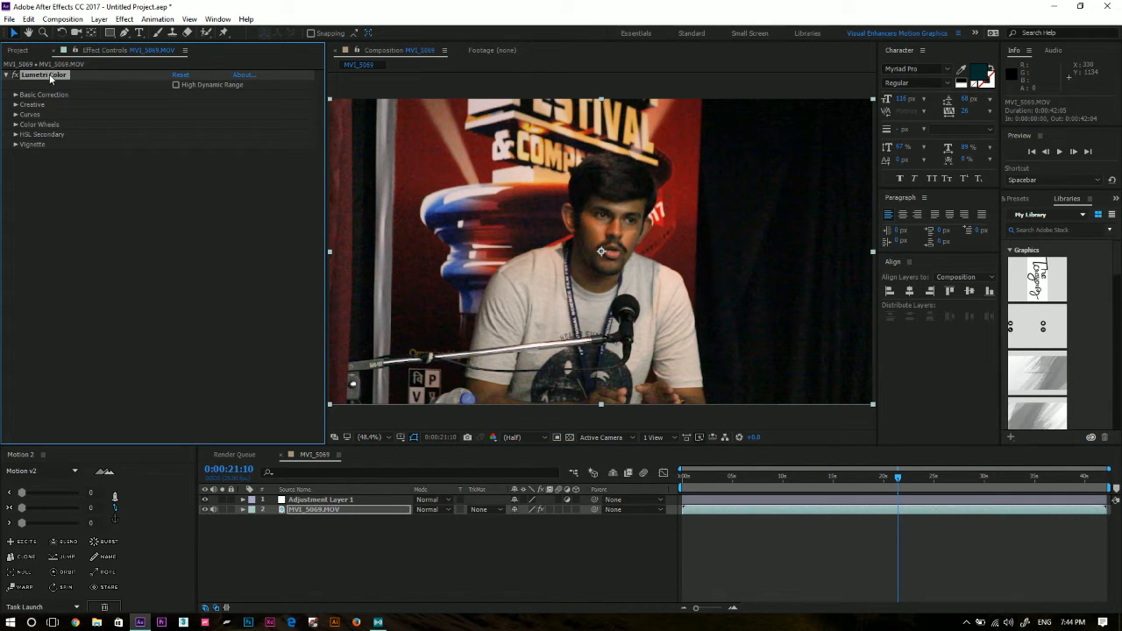
{"action": "left_click", "coordinate": [300, 500]}
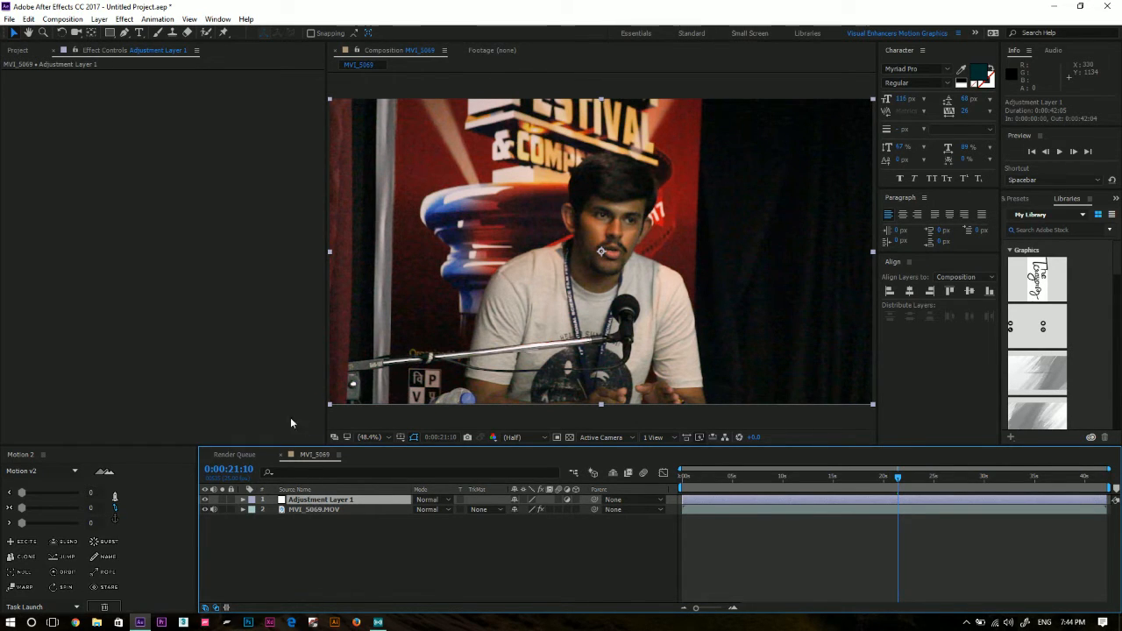
Create a composition-size solid in dark yellow 746C00 and place it beneath the MVI_5069.MOV clip.
{"action": "left_click", "coordinate": [326, 536]}
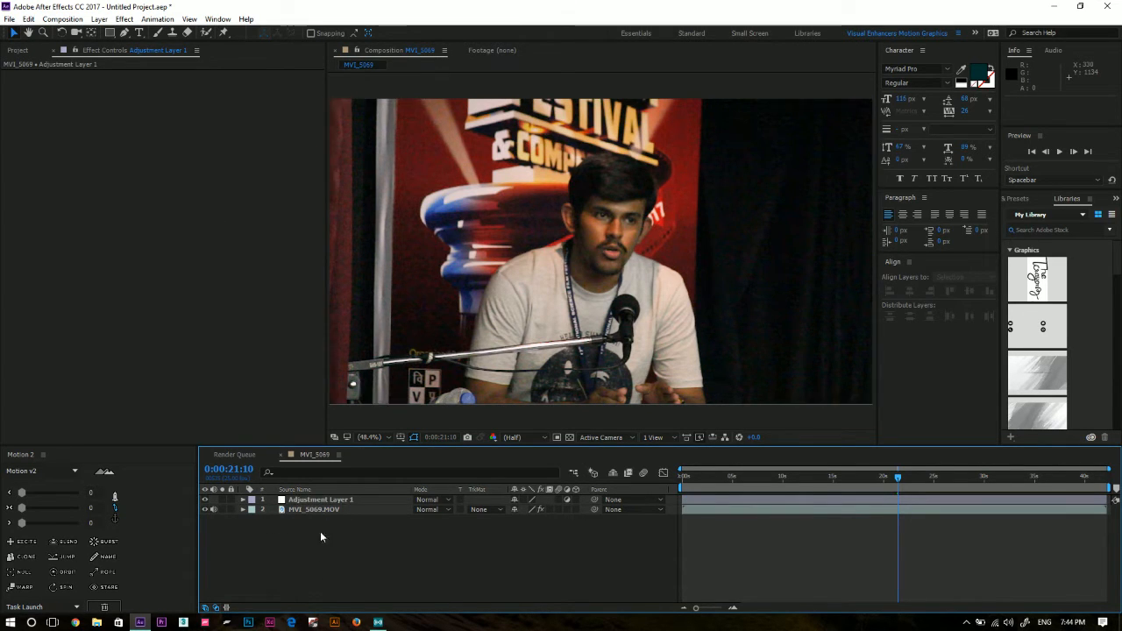
{"action": "right_click", "coordinate": [317, 547]}
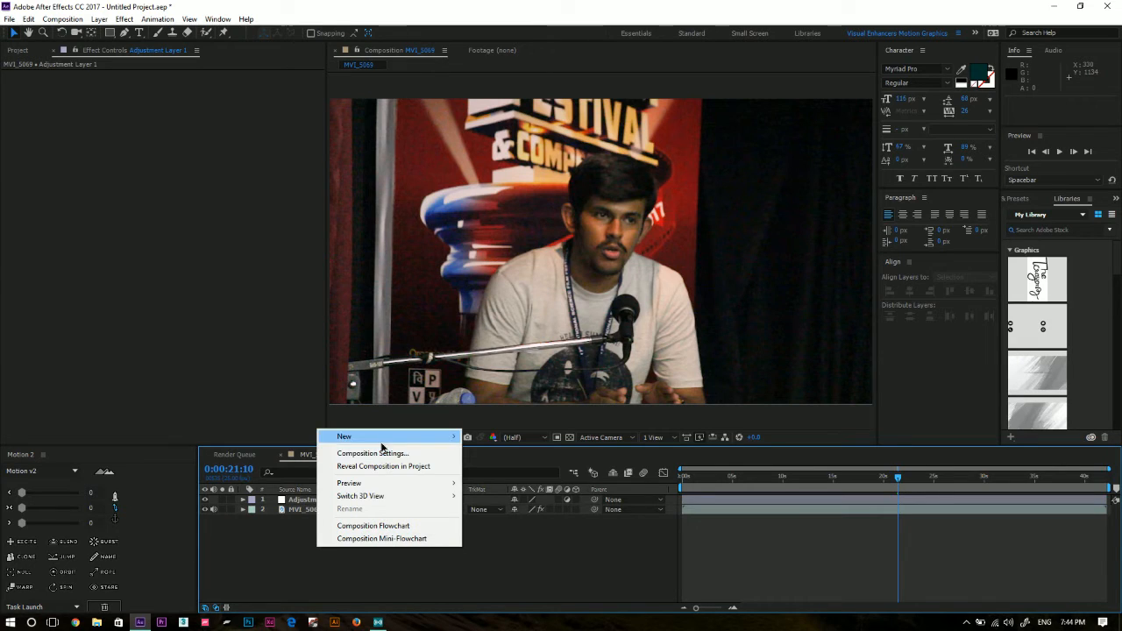
{"action": "mouse_move", "coordinate": [390, 437]}
{"action": "left_click", "coordinate": [521, 466]}
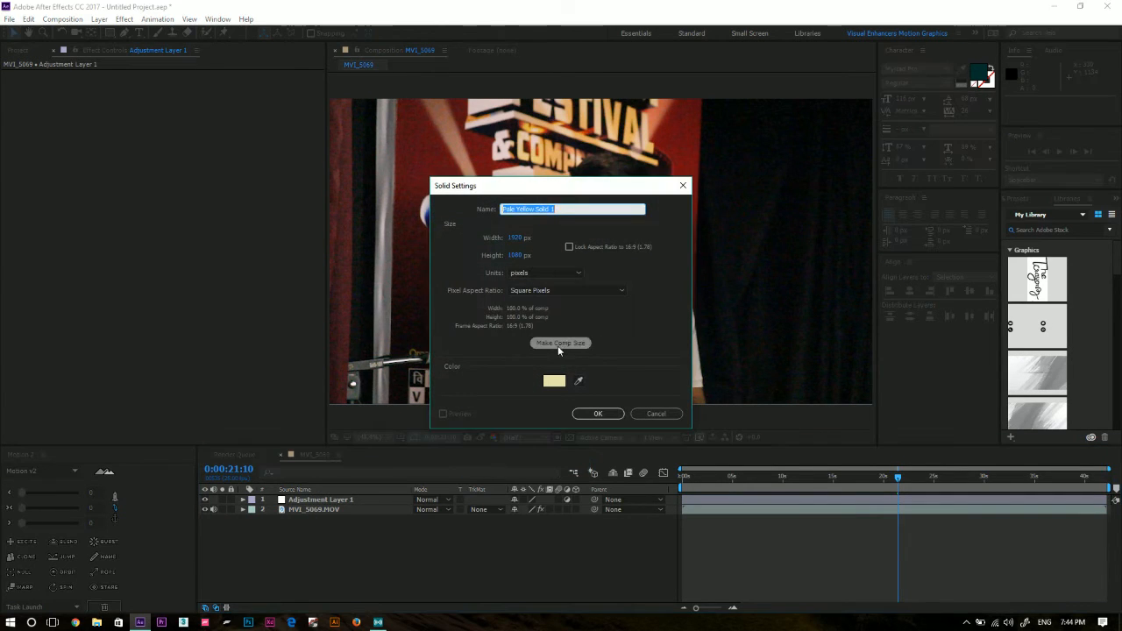
{"action": "left_click", "coordinate": [558, 345]}
{"action": "left_click", "coordinate": [556, 383]}
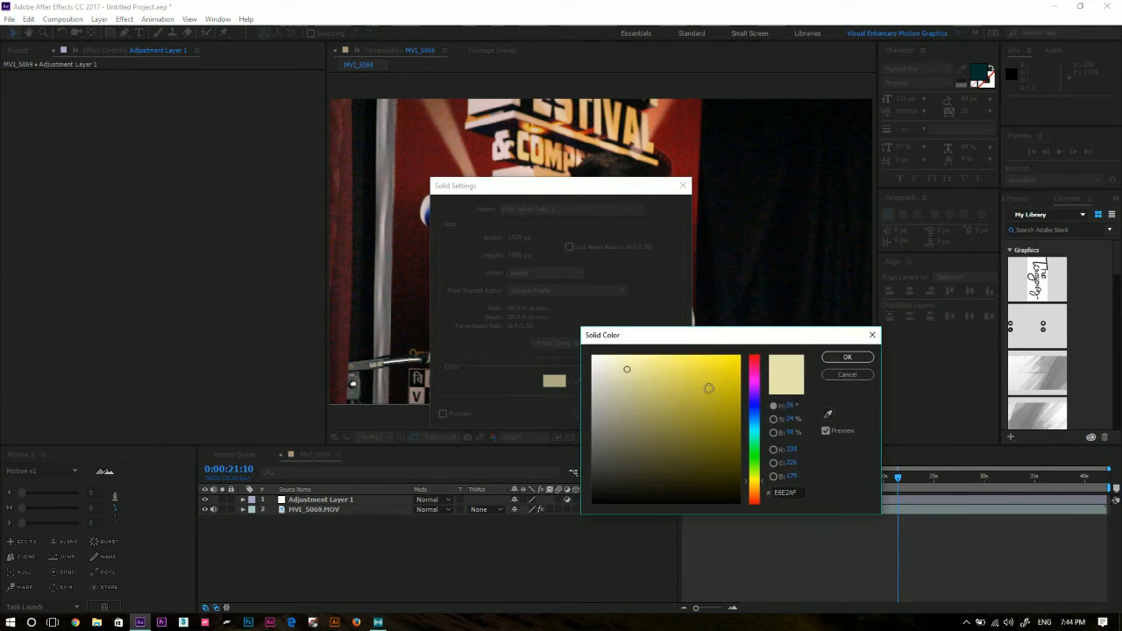
{"action": "mouse_move", "coordinate": [710, 389]}
{"action": "left_mouse_down"}
{"action": "mouse_move", "coordinate": [733, 379]}
{"action": "mouse_move", "coordinate": [739, 436]}
{"action": "left_mouse_up"}
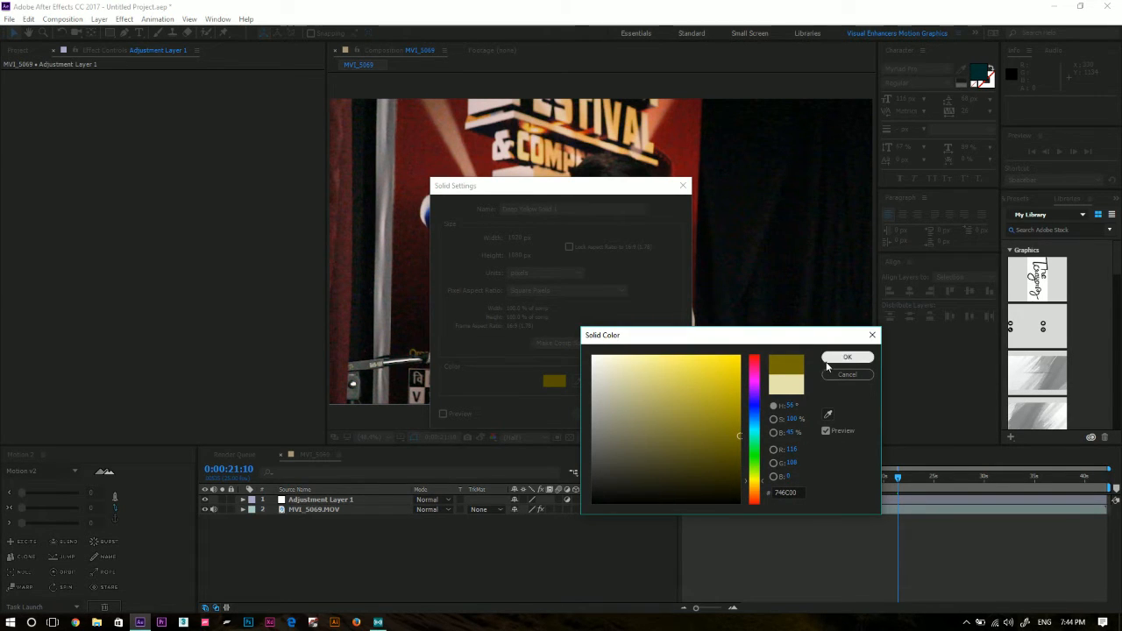
{"action": "left_click", "coordinate": [847, 357]}
{"action": "left_click", "coordinate": [598, 414]}
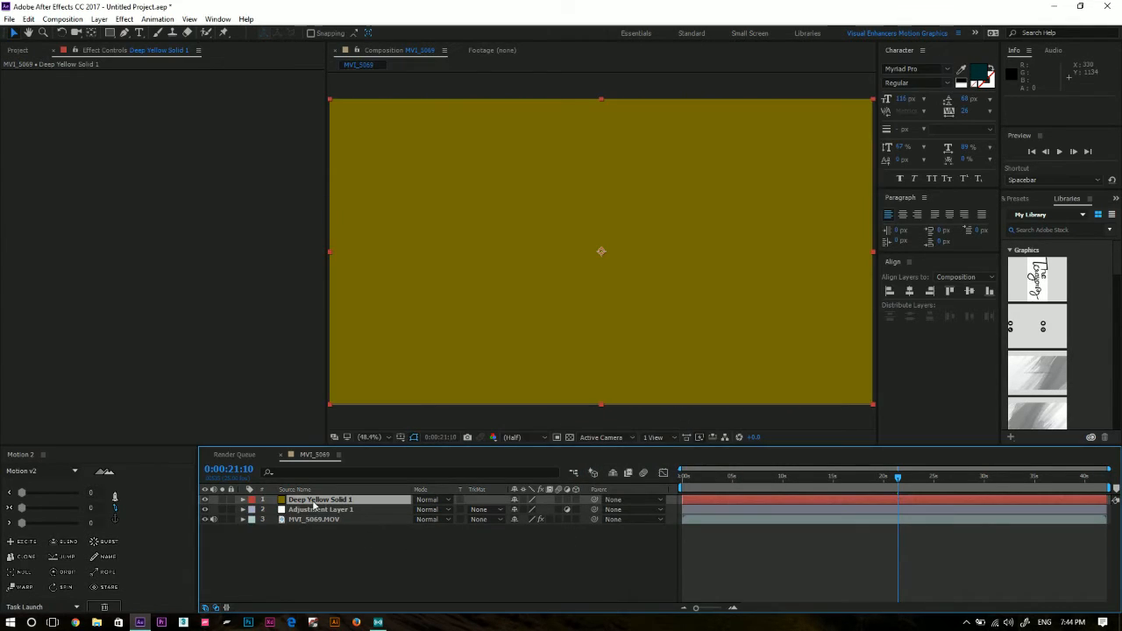
{"action": "left_click_drag", "start_coordinate": [315, 502], "coordinate": [295, 514]}
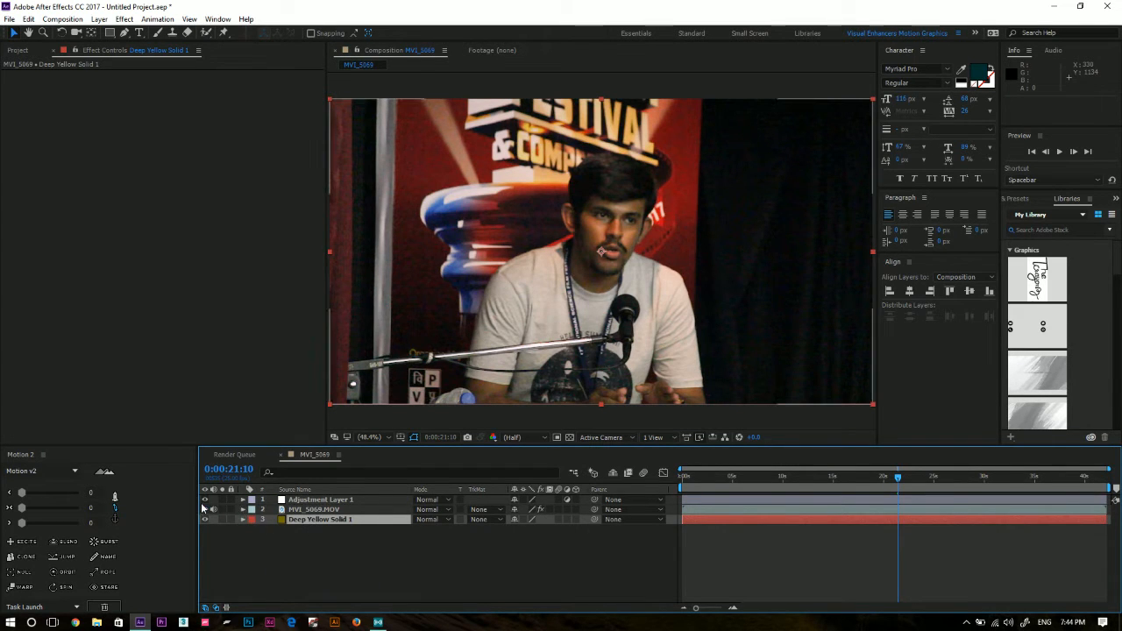
Hide the MVI_5069.MOV clip and the adjustment layer to reveal the solid, and show both layers again.
{"action": "left_click", "coordinate": [294, 511]}
{"action": "left_click", "coordinate": [292, 502]}
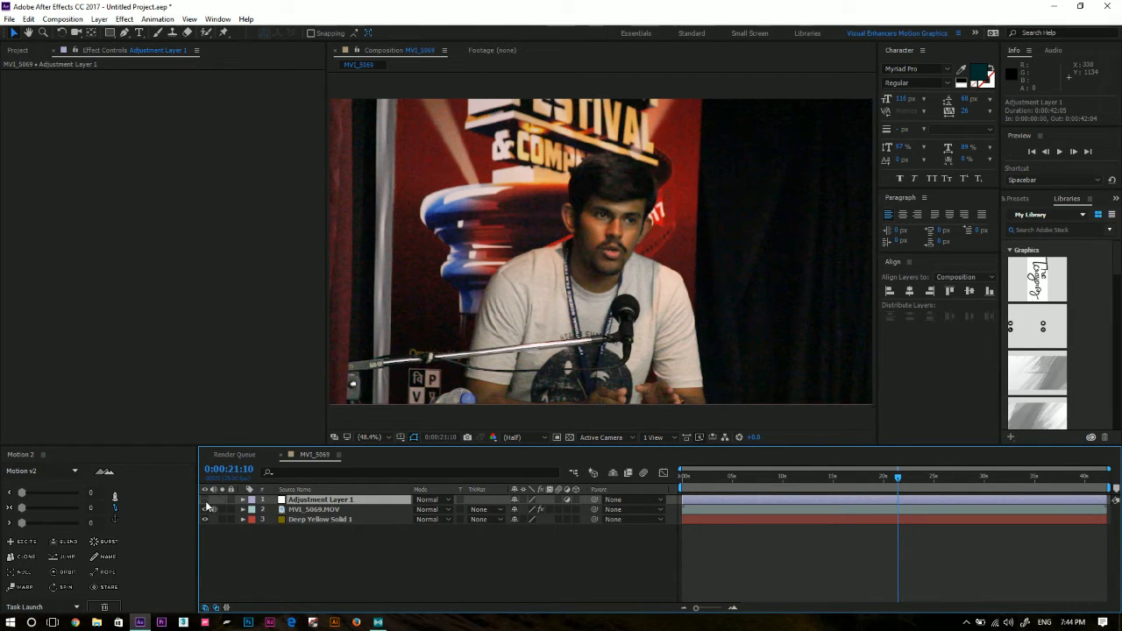
{"action": "left_click", "coordinate": [205, 510]}
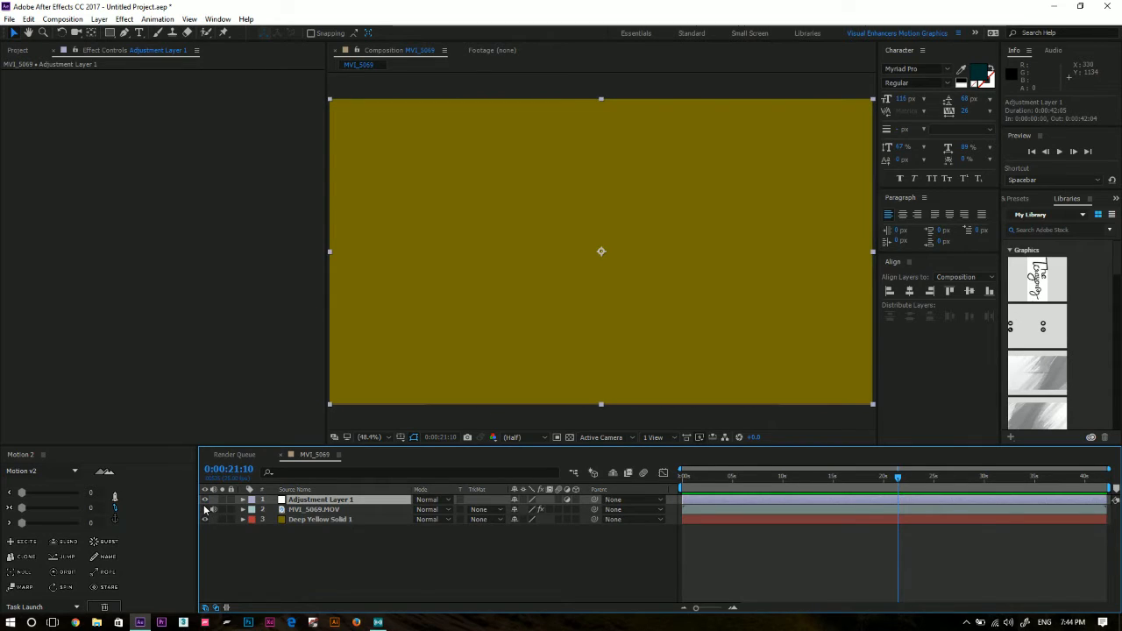
{"action": "left_click", "coordinate": [205, 500]}
{"action": "left_click", "coordinate": [377, 523]}
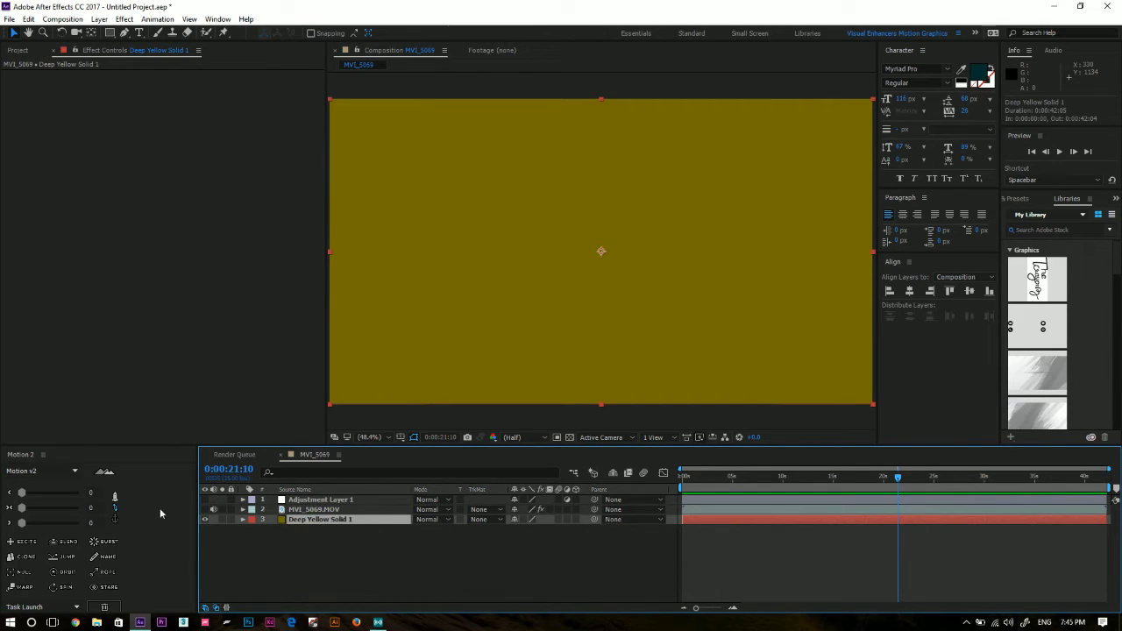
{"action": "left_click", "coordinate": [205, 510]}
{"action": "left_click", "coordinate": [205, 500]}
Cut the Lumetri Color effect from the MVI_5069.MOV clip, paste it onto Adjustment Layer 1, and check both layers' effects.
{"action": "left_click", "coordinate": [315, 510]}
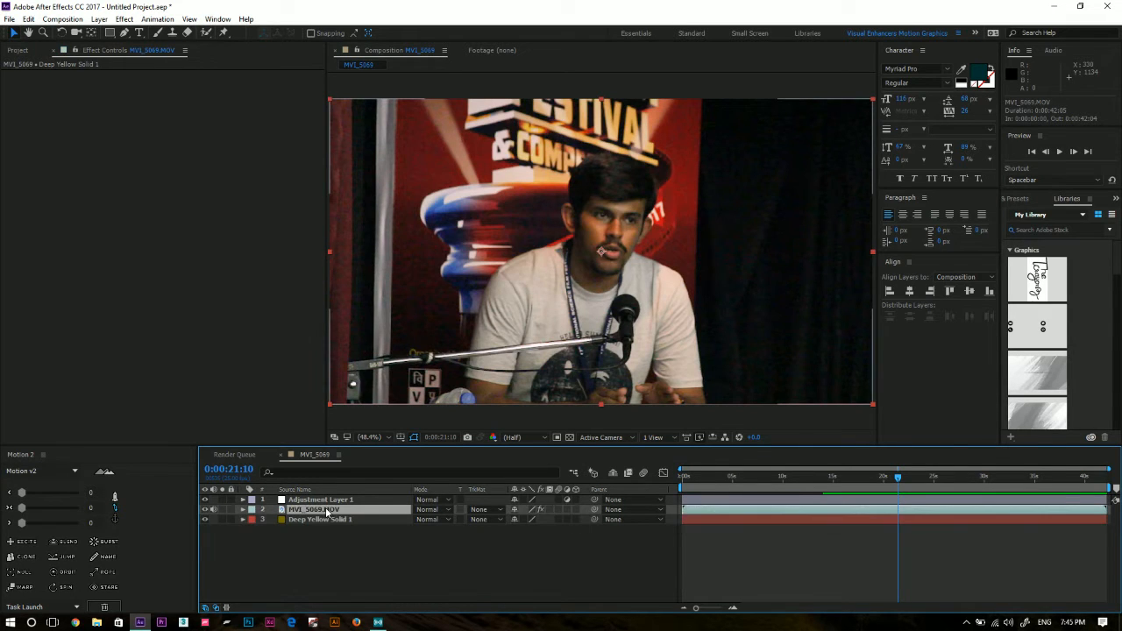
{"action": "left_click", "coordinate": [60, 72]}
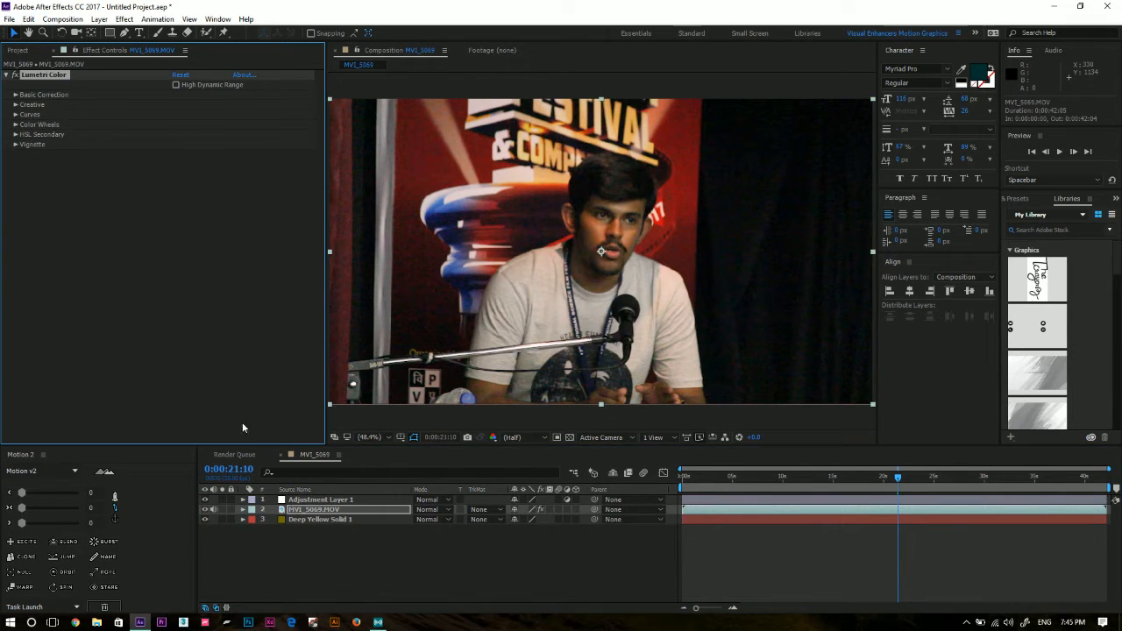
{"action": "left_click", "coordinate": [290, 500]}
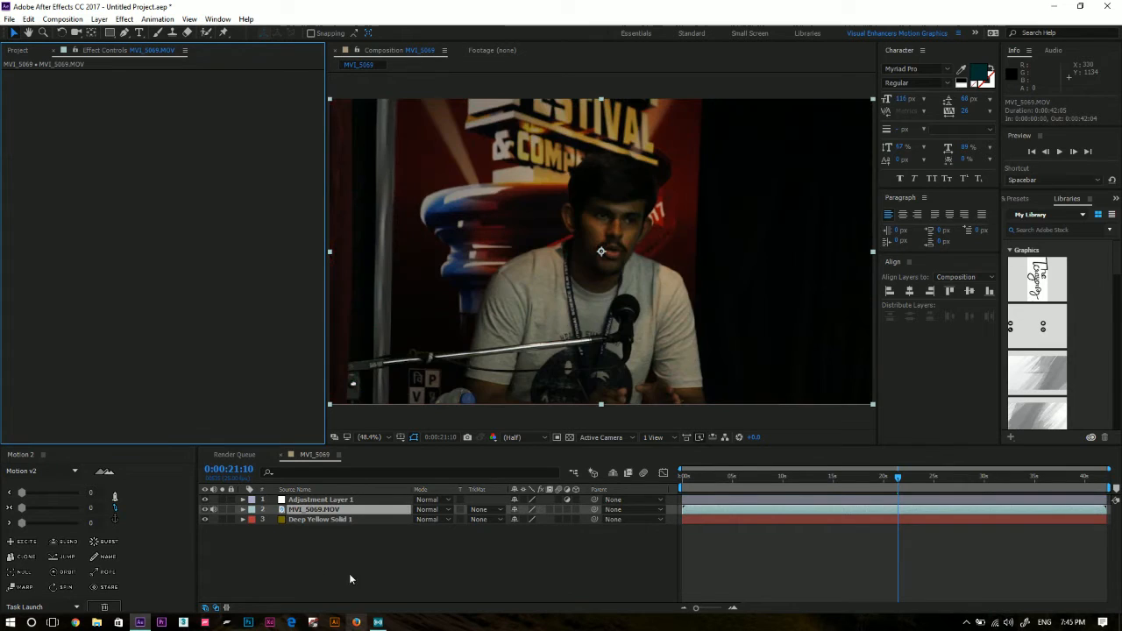
{"action": "key", "text": "ctrl+v"}
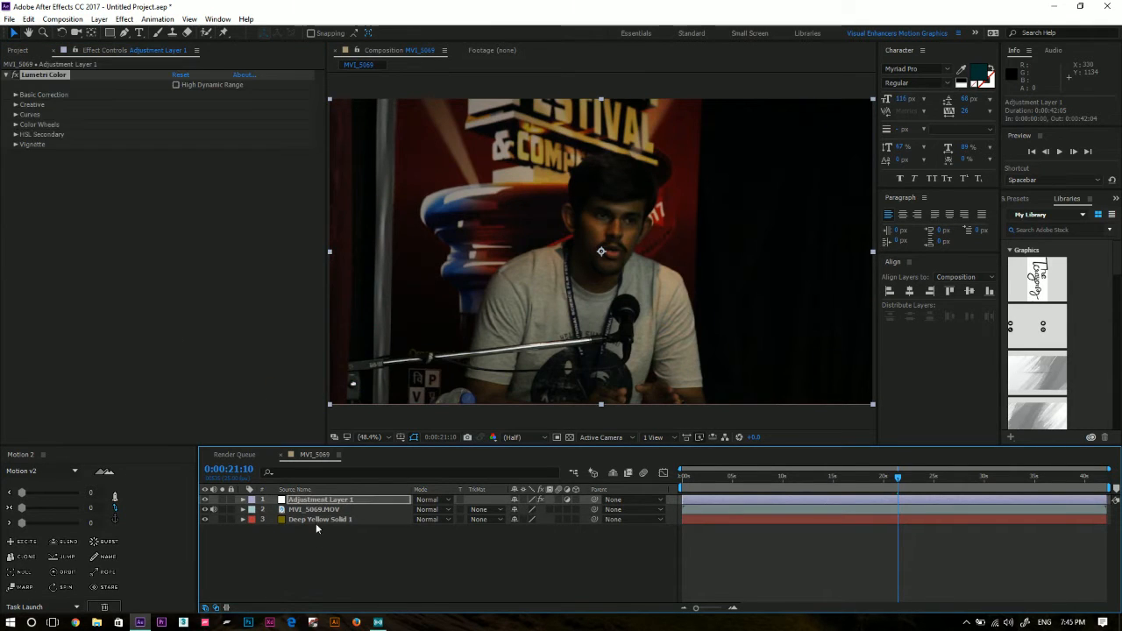
{"action": "left_click", "coordinate": [316, 510]}
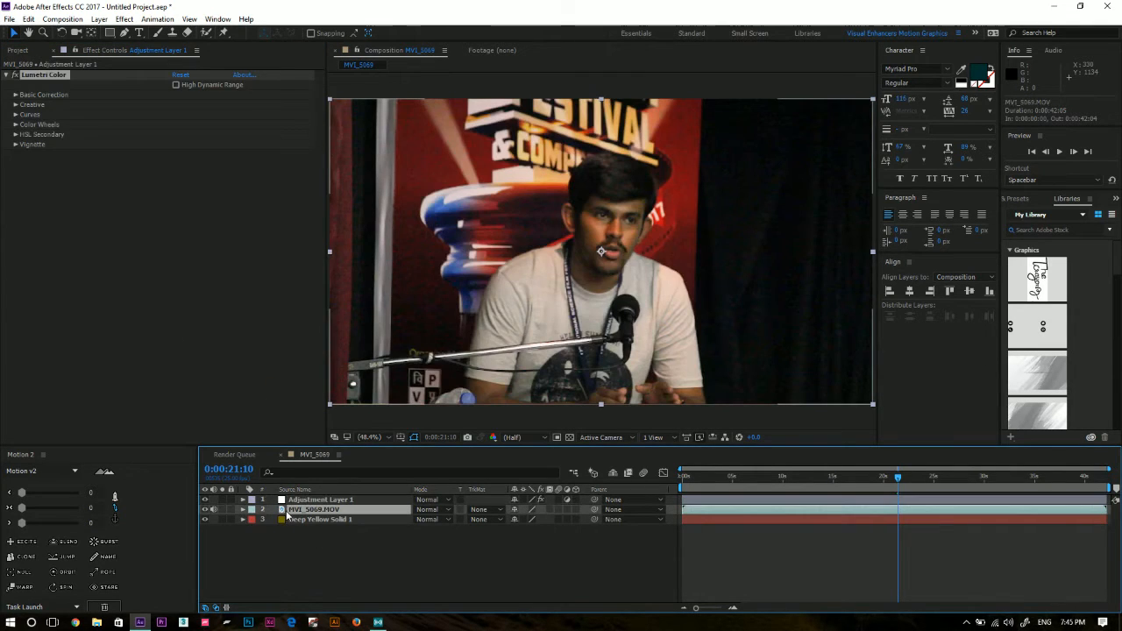
{"action": "left_click", "coordinate": [336, 500]}
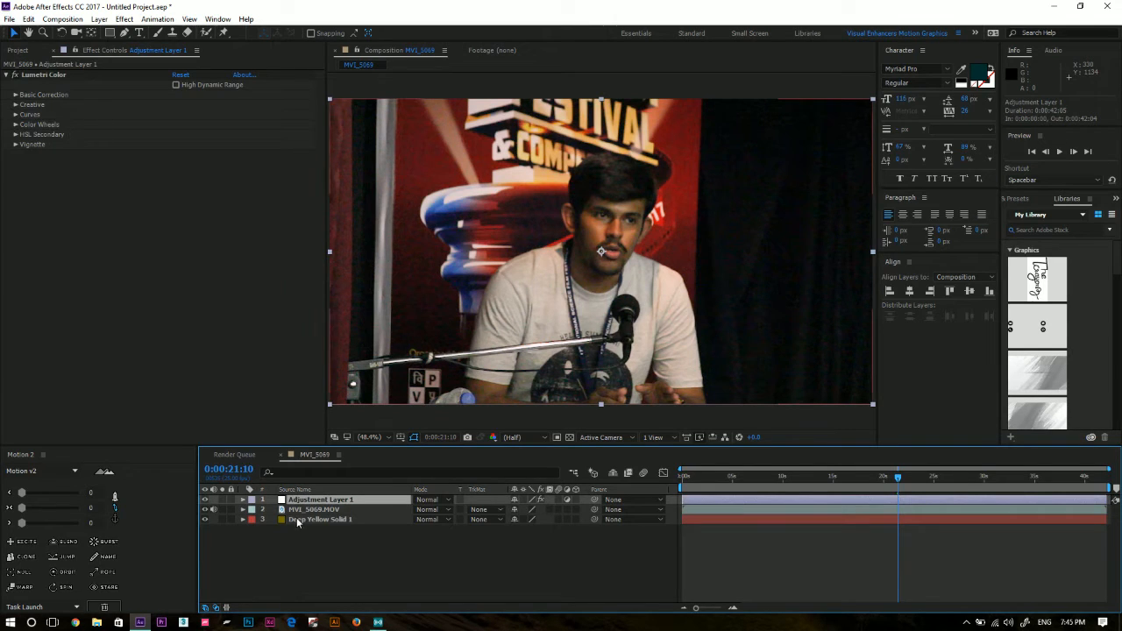
Hide the MVI_5069.MOV clip and toggle Adjustment Layer 1's visibility to compare the solid with and without the color correction.
{"action": "left_click", "coordinate": [205, 511]}
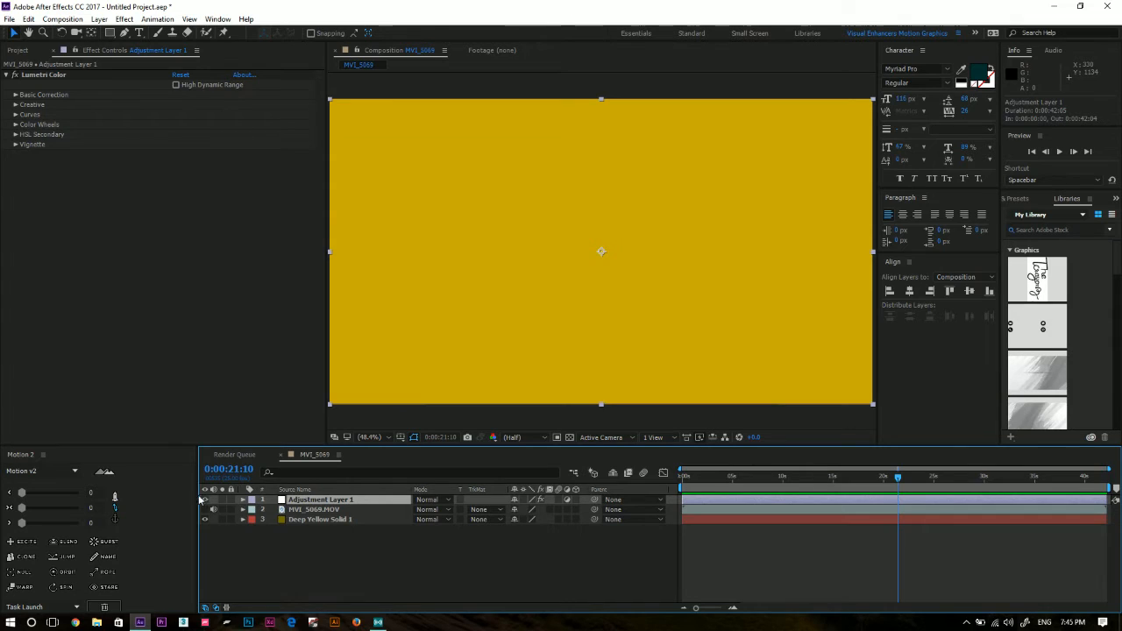
{"action": "left_click", "coordinate": [206, 500]}
{"action": "left_click", "coordinate": [206, 500]}
{"action": "left_click", "coordinate": [205, 500]}
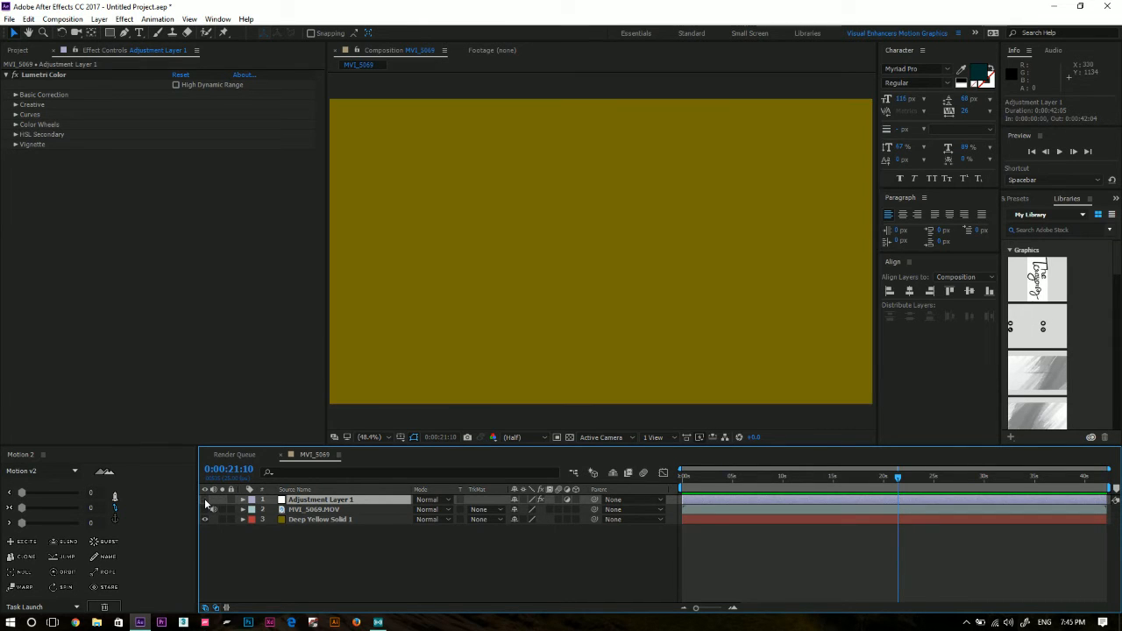
{"action": "left_click", "coordinate": [205, 500]}
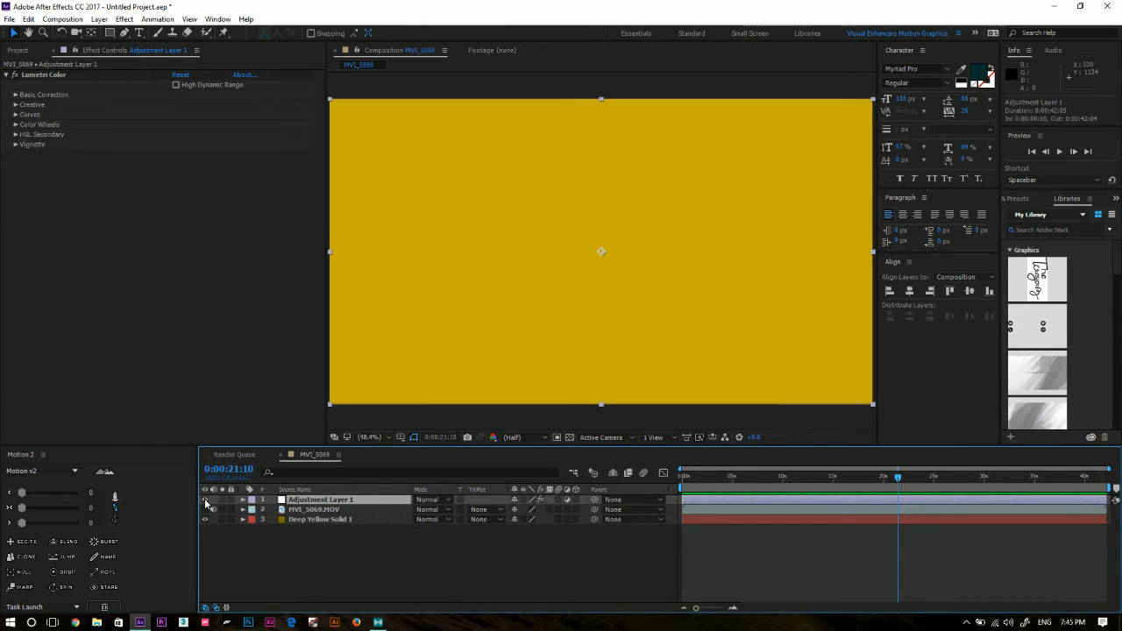
Hide the yellow solid and make the MVI_5069.MOV clip visible again.
{"action": "left_click", "coordinate": [325, 520]}
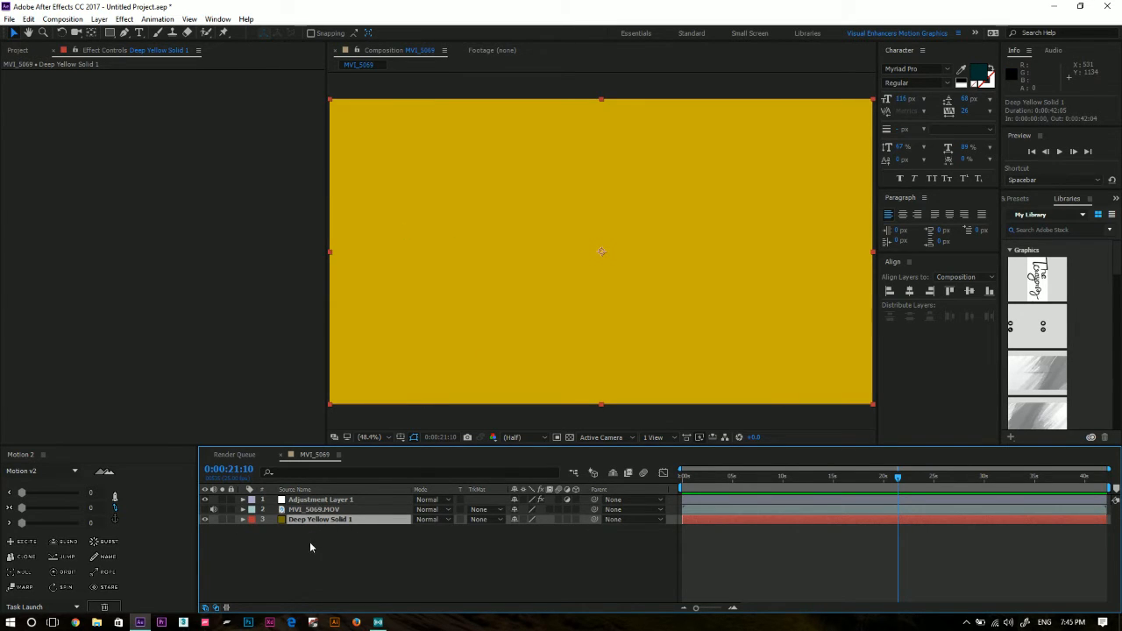
{"action": "left_click", "coordinate": [206, 520]}
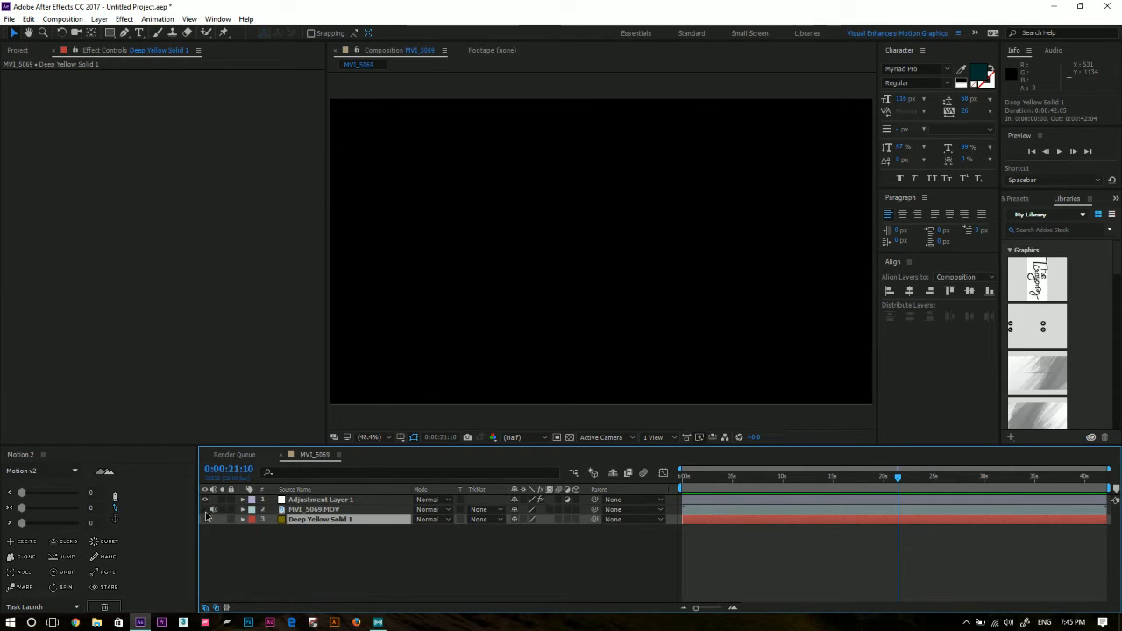
{"action": "left_click", "coordinate": [206, 509]}
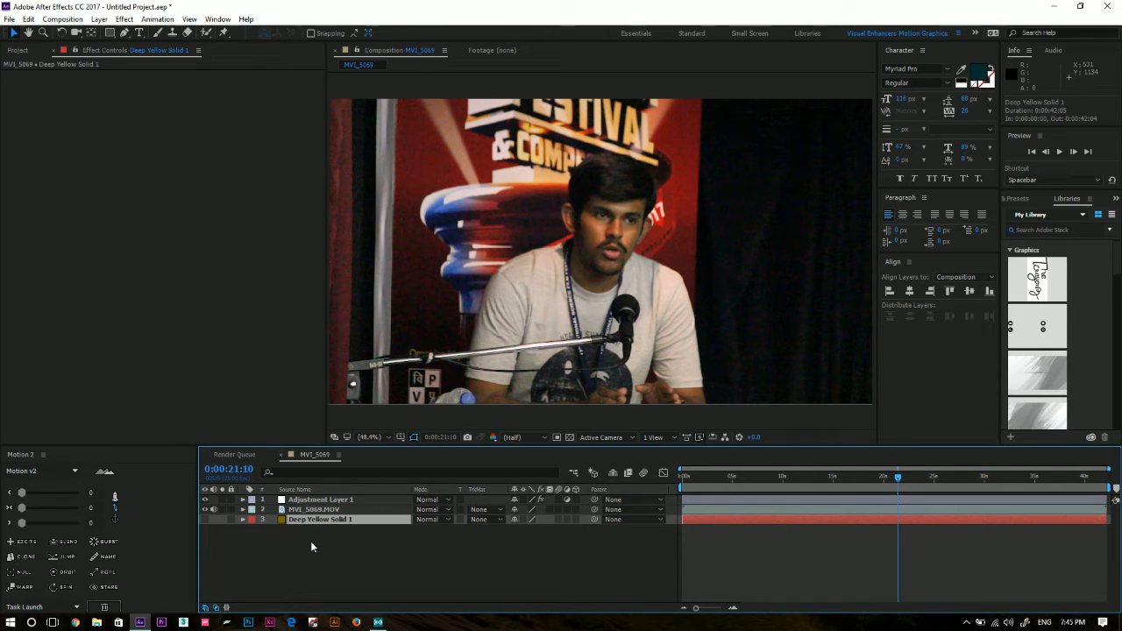
Move the Lumetri Color effect from Adjustment Layer 1 back onto the MVI_5069.MOV clip.
{"action": "left_click", "coordinate": [327, 510]}
{"action": "left_click", "coordinate": [322, 500]}
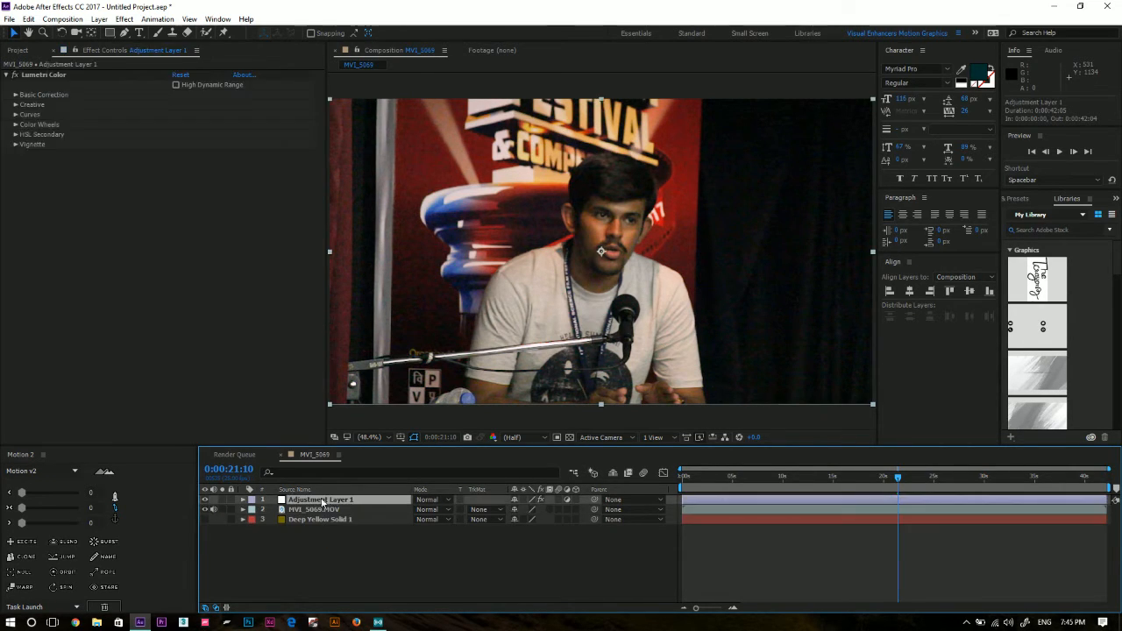
{"action": "left_click", "coordinate": [39, 77]}
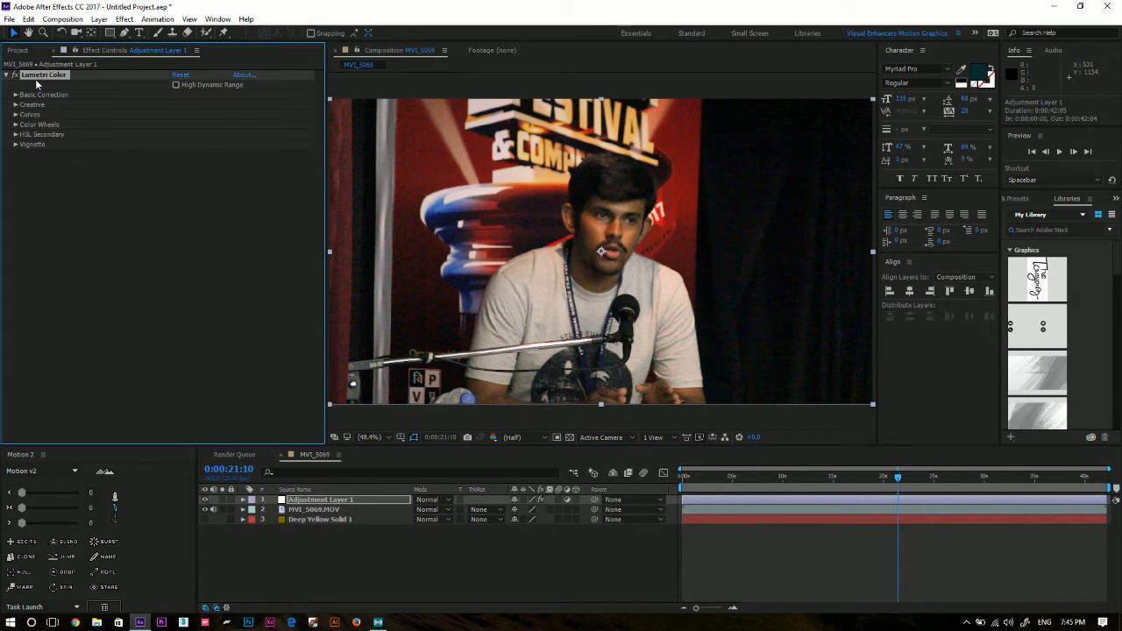
{"action": "key", "text": "Delete"}
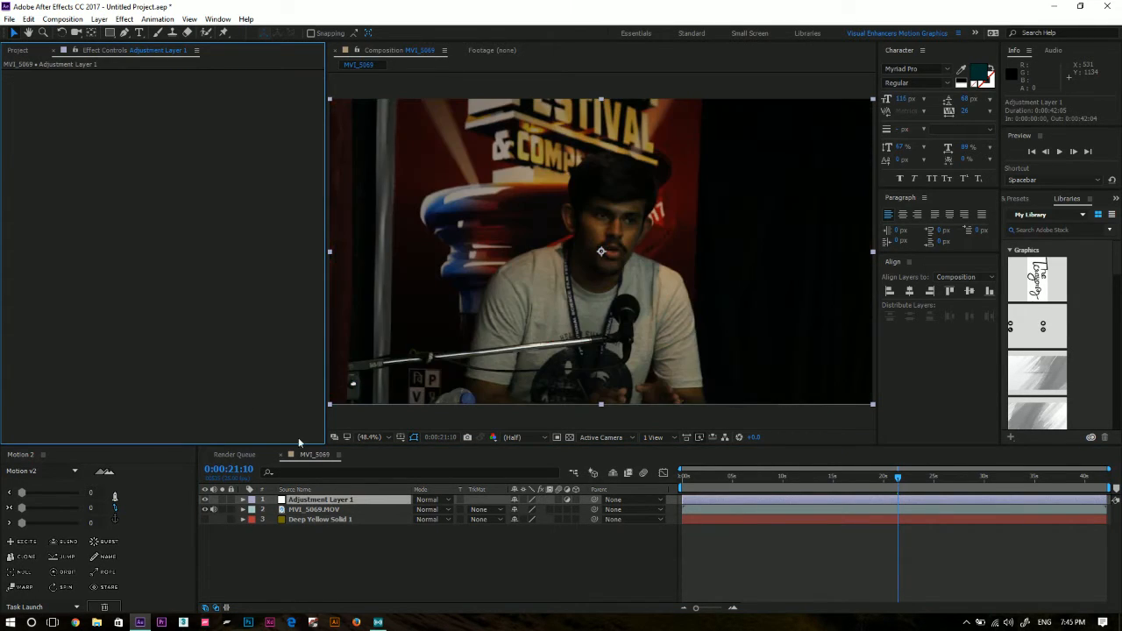
{"action": "left_click", "coordinate": [312, 508]}
{"action": "key", "text": "ctrl+v"}
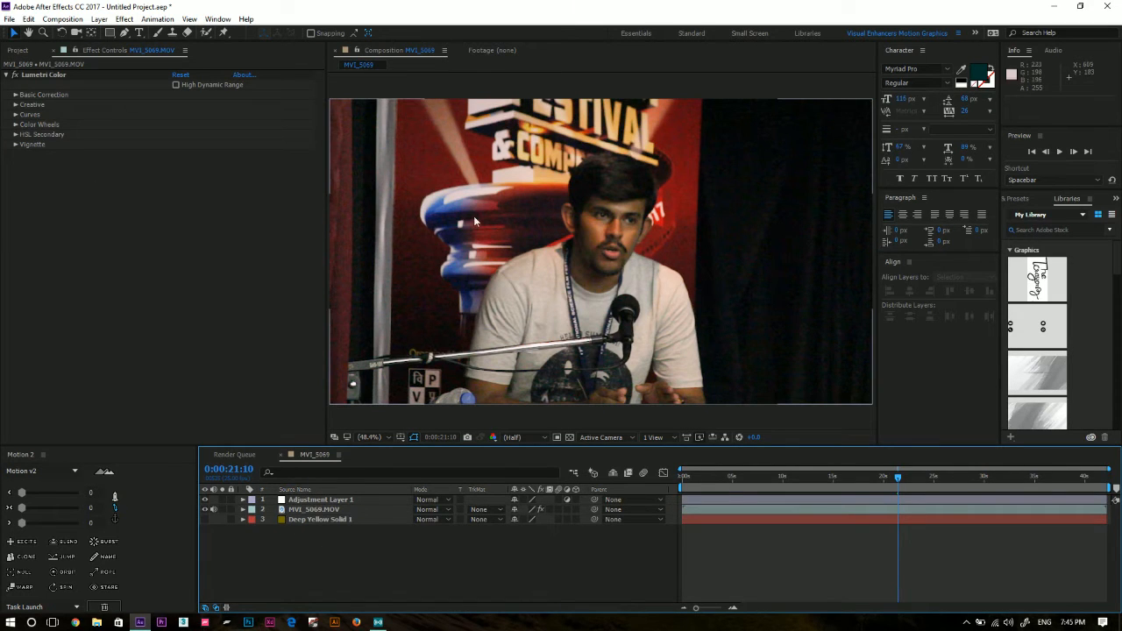
Delete Adjustment Layer 1 and the yellow solid from the composition.
{"action": "left_click", "coordinate": [291, 501]}
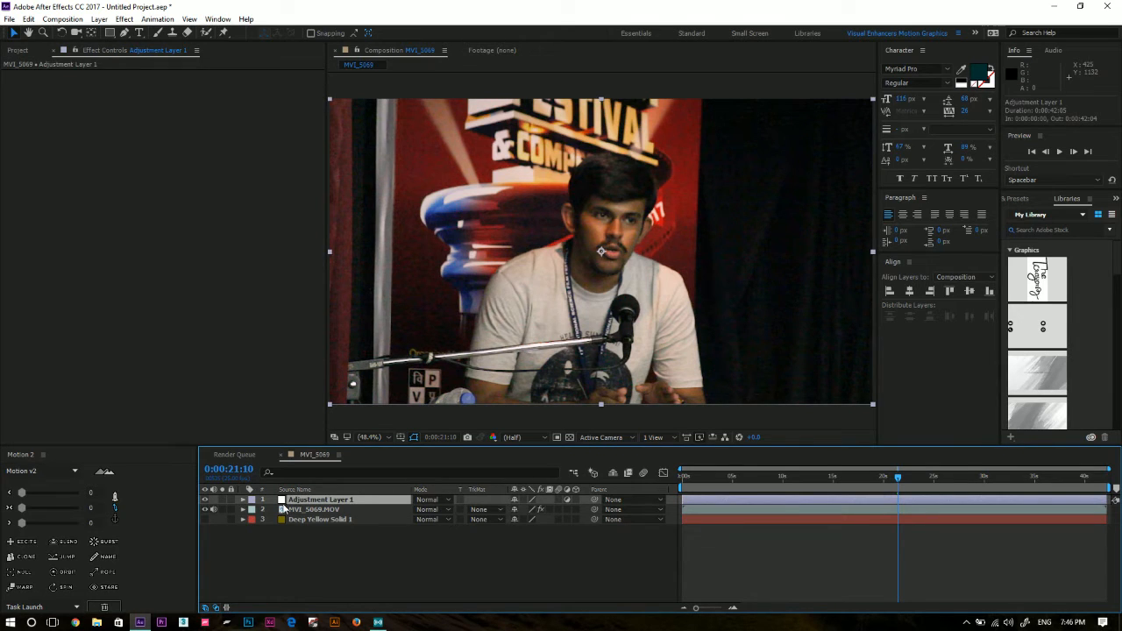
{"action": "key", "text": "Delete"}
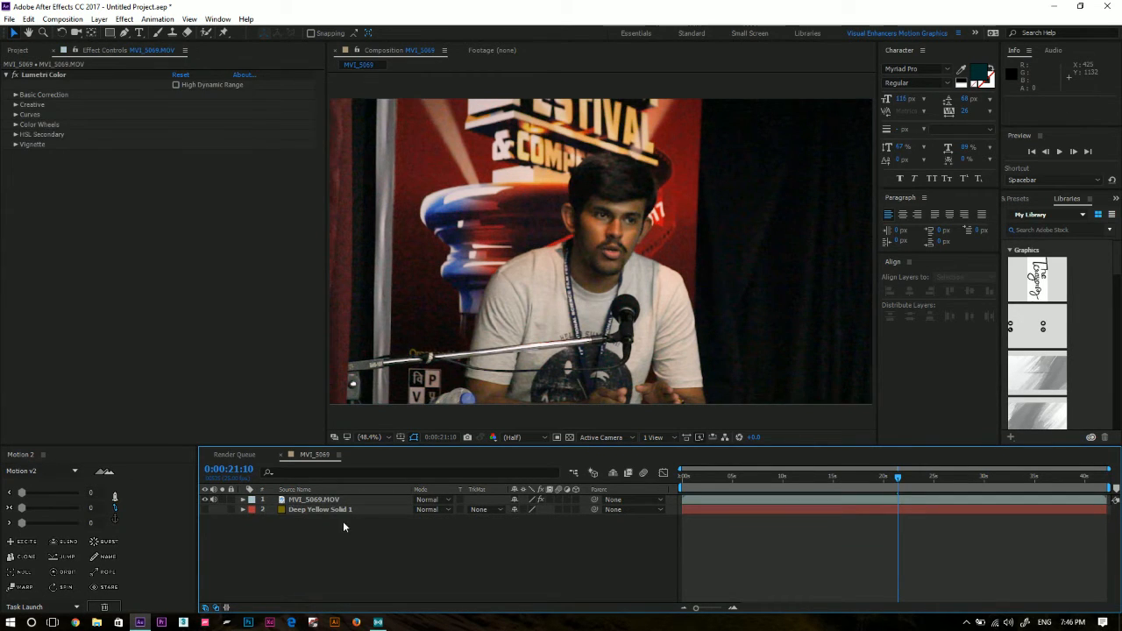
{"action": "left_click", "coordinate": [335, 510]}
{"action": "key", "text": "Delete"}
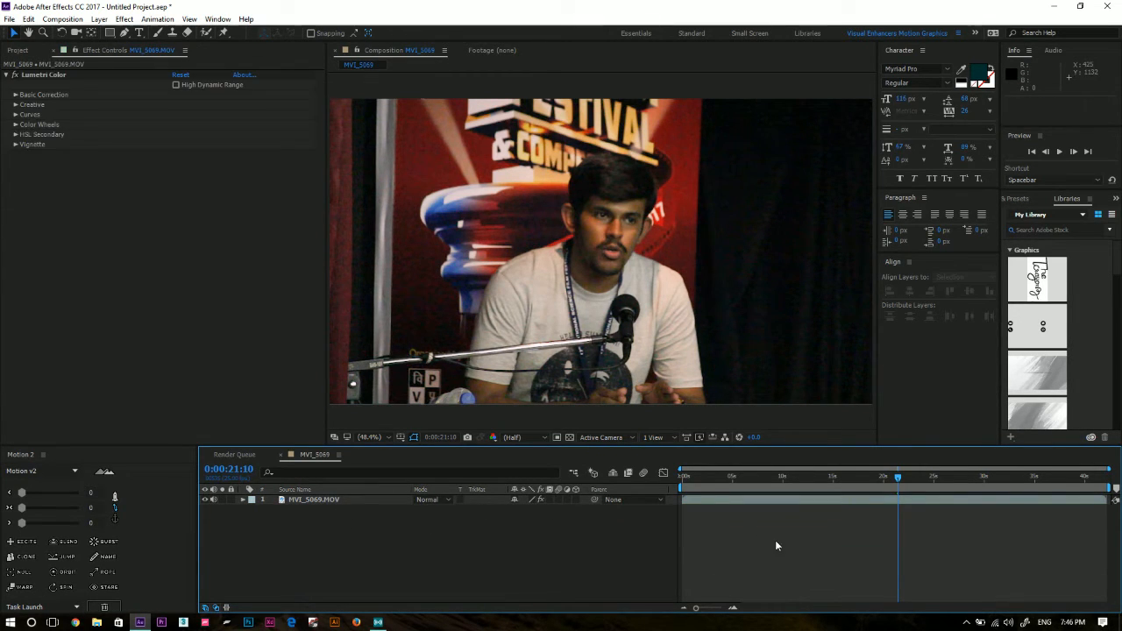
Apply the Remove Grain effect to the MVI_5069.MOV clip, viewed at its first frame, and set its viewing mode to Final Output.
{"action": "left_click_drag", "start_coordinate": [748, 478], "coordinate": [673, 502]}
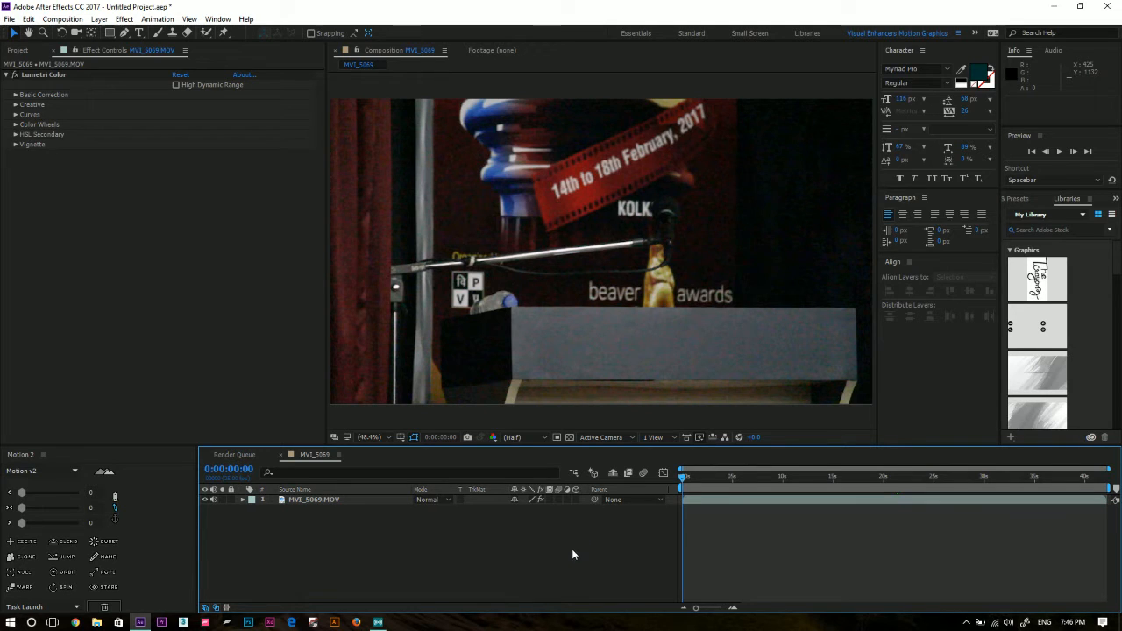
{"action": "left_click", "coordinate": [332, 500]}
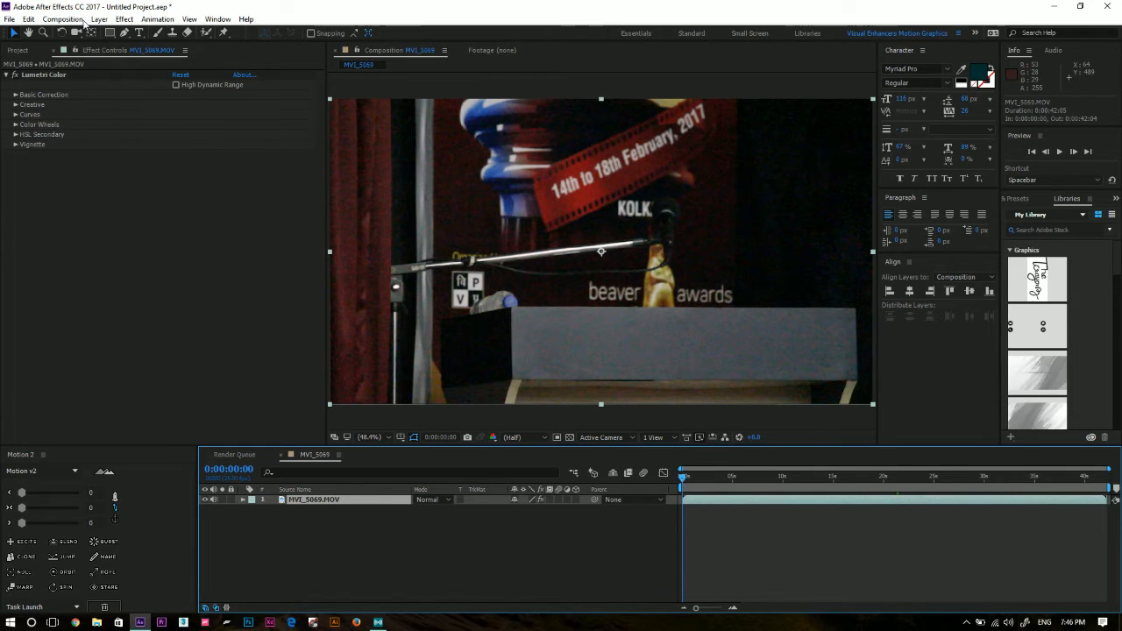
{"action": "left_click", "coordinate": [125, 19]}
{"action": "mouse_move", "coordinate": [237, 217]}
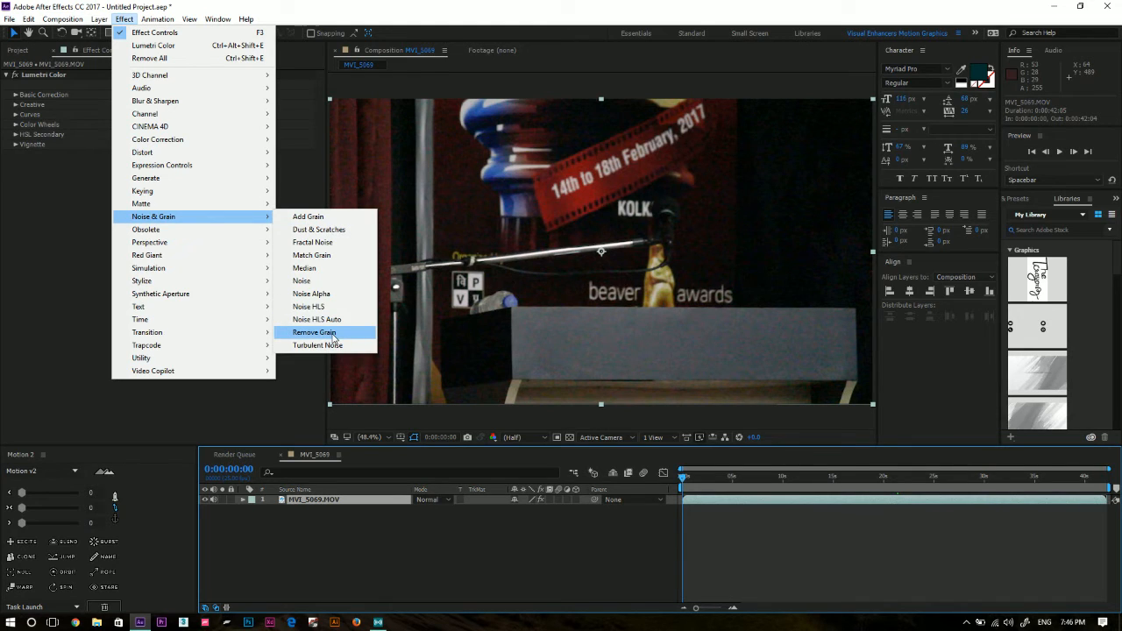
{"action": "left_click", "coordinate": [333, 336]}
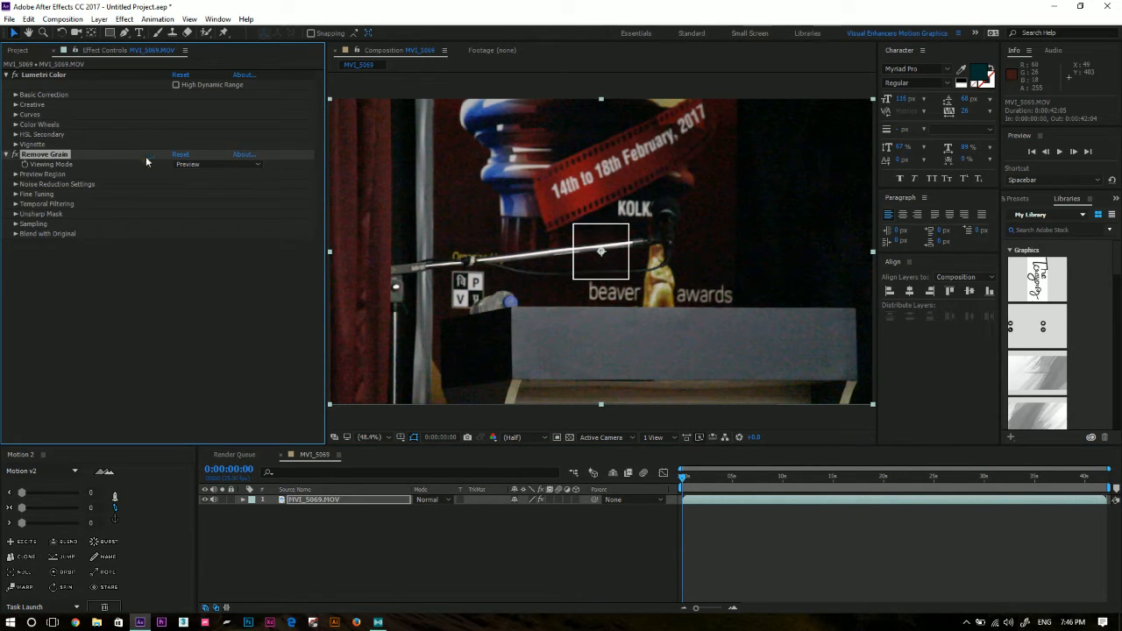
{"action": "left_click", "coordinate": [201, 166]}
{"action": "left_click", "coordinate": [212, 215]}
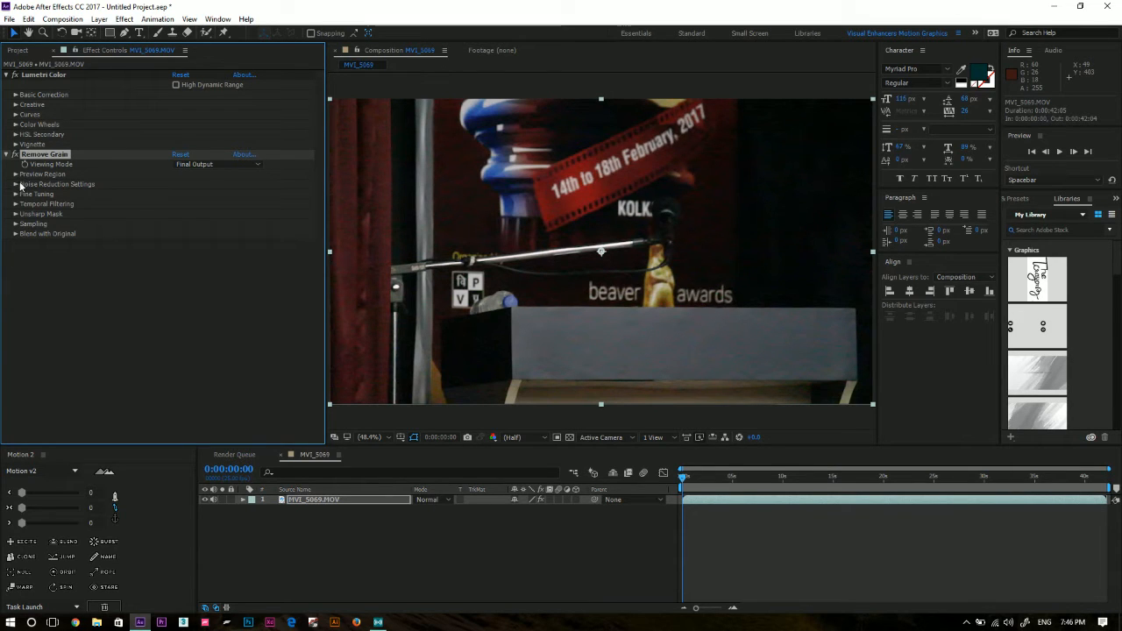
Raise the Remove Grain effect's Noise Reduction to 11.250 while inspecting the grain on the red curtain up close.
{"action": "left_click", "coordinate": [16, 184]}
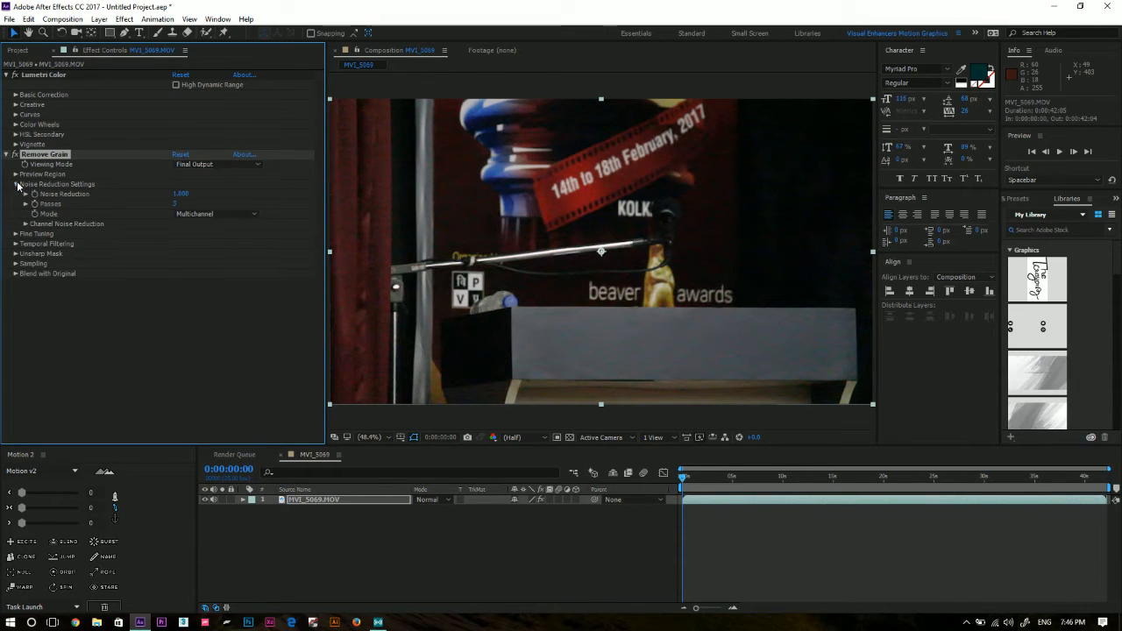
{"action": "left_click", "coordinate": [182, 196]}
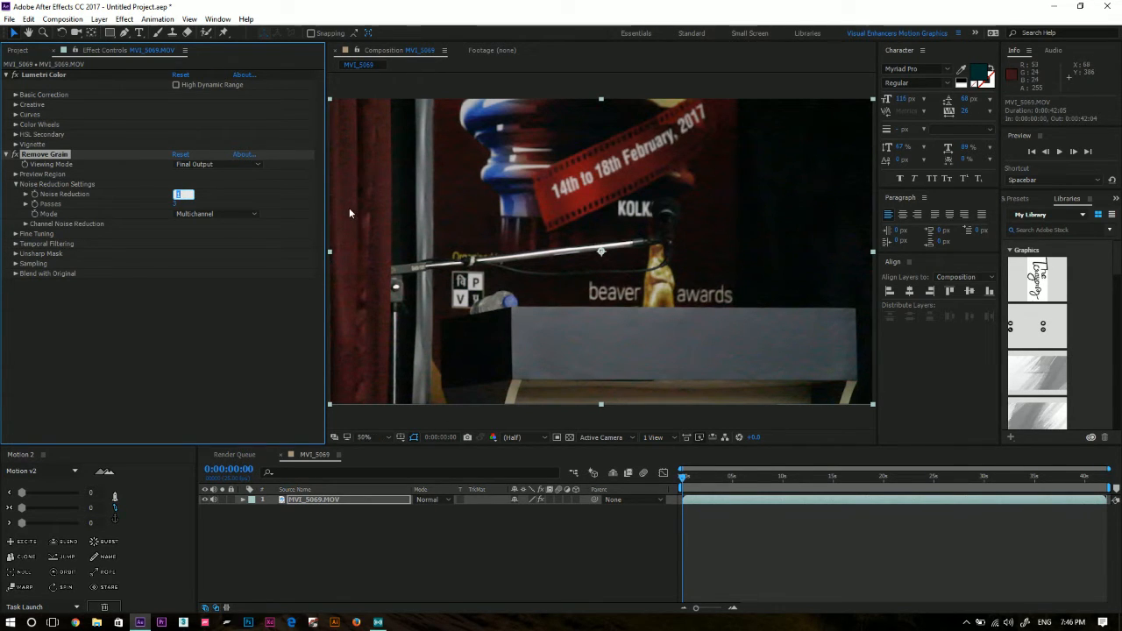
{"action": "scroll", "coordinate": [349, 208], "scroll_direction": "up", "scroll_amount": 6}
{"action": "scroll", "coordinate": [386, 209], "scroll_direction": "down", "scroll_amount": 2}
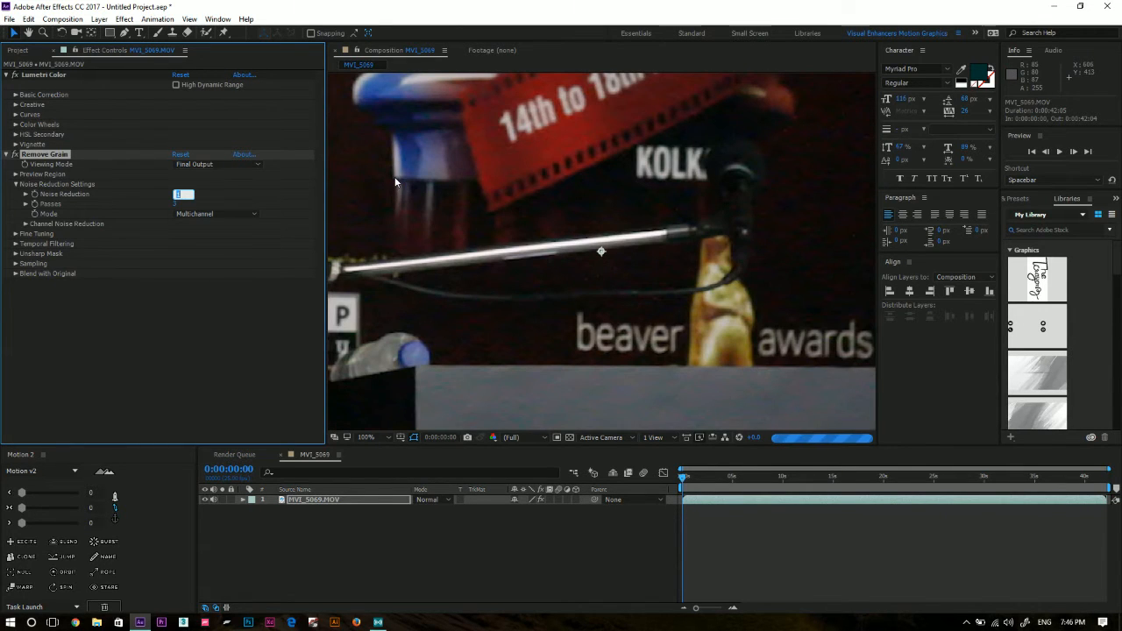
{"action": "left_click_drag", "start_coordinate": [476, 216], "coordinate": [746, 365]}
{"action": "left_click_drag", "start_coordinate": [449, 273], "coordinate": [581, 224]}
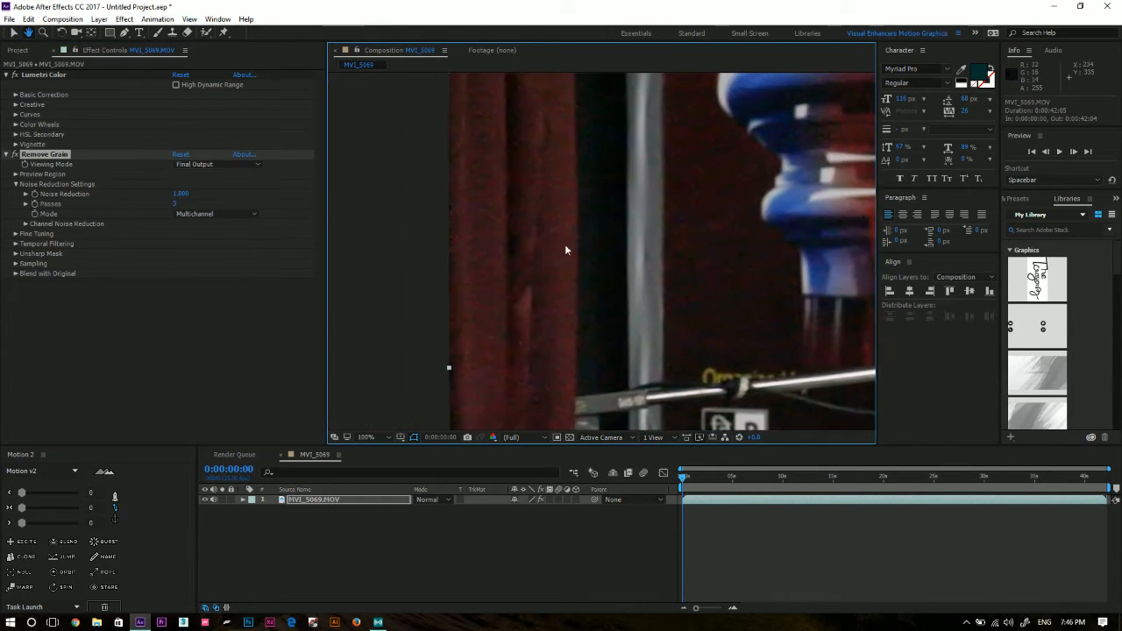
{"action": "scroll", "coordinate": [377, 214], "scroll_direction": "up", "scroll_amount": 1}
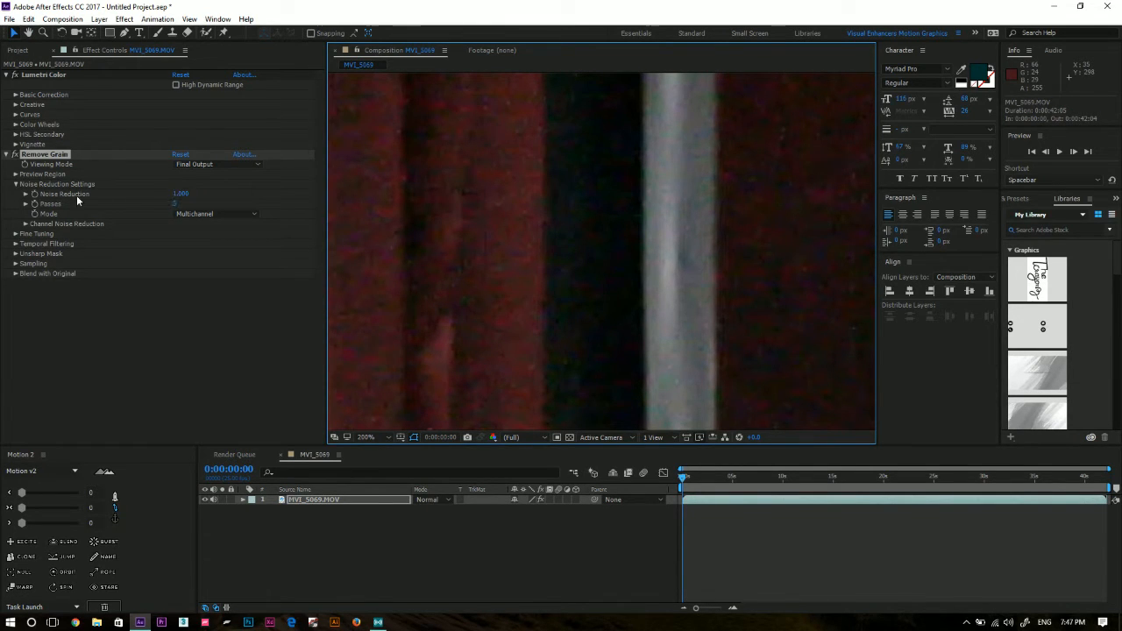
{"action": "left_click_drag", "start_coordinate": [174, 197], "coordinate": [218, 198]}
{"action": "left_click_drag", "start_coordinate": [181, 193], "coordinate": [223, 191]}
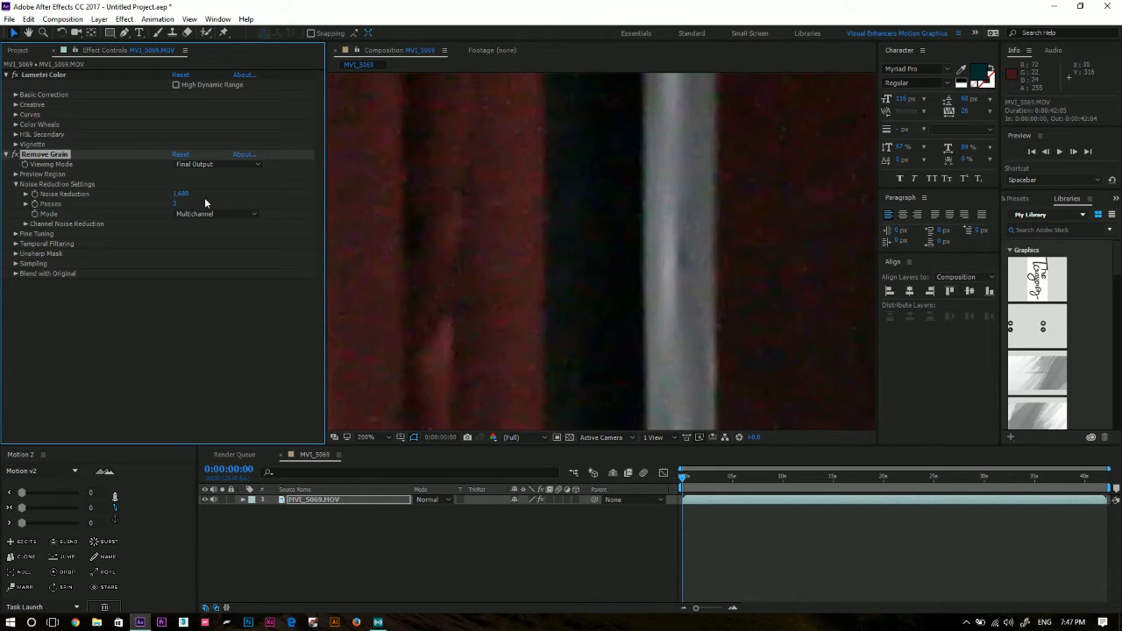
{"action": "left_click_drag", "start_coordinate": [182, 194], "coordinate": [567, 181]}
{"action": "left_click_drag", "start_coordinate": [181, 194], "coordinate": [363, 200]}
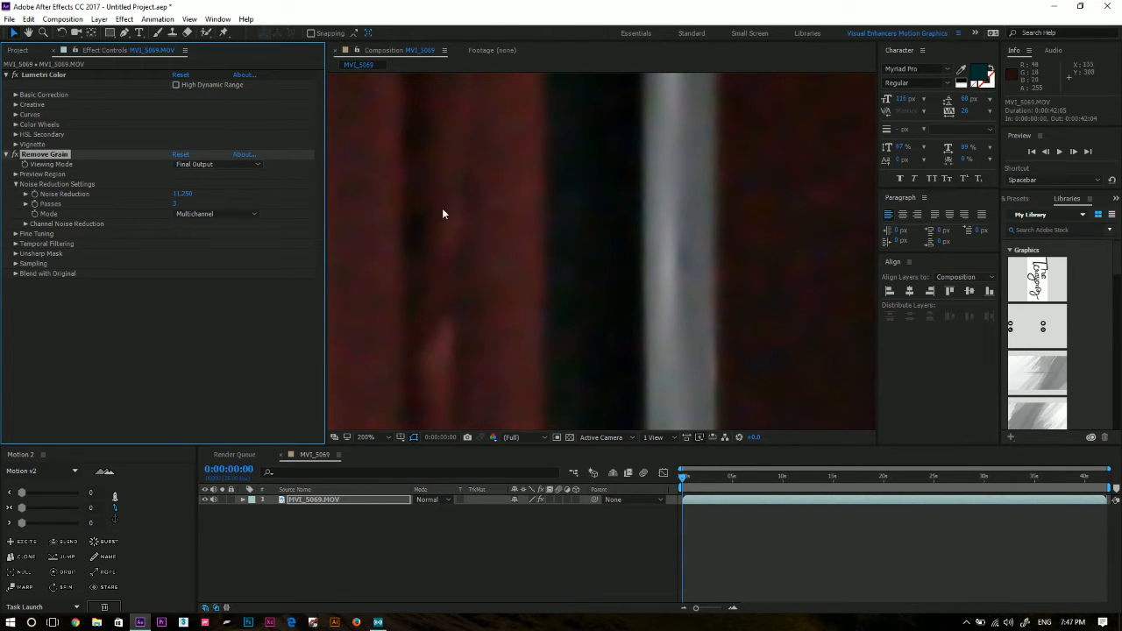
Compare the clip with Remove Grain switched off and on, at the first frame and at 0:00:34:02.
{"action": "scroll", "coordinate": [442, 208], "scroll_direction": "down", "scroll_amount": 4}
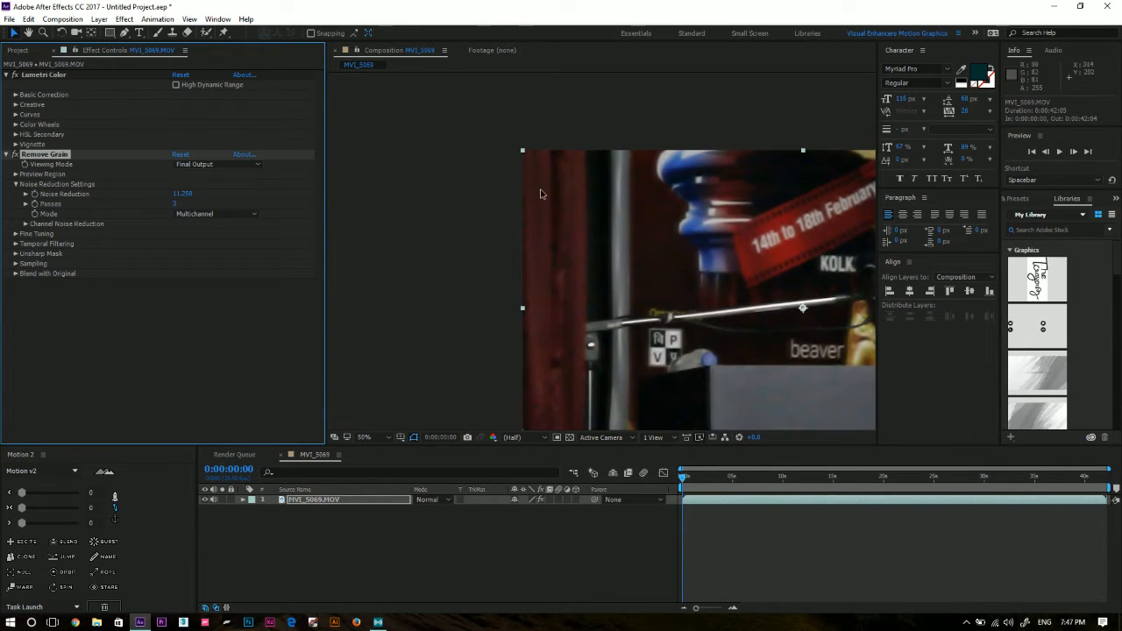
{"action": "left_click_drag", "start_coordinate": [541, 194], "coordinate": [419, 178]}
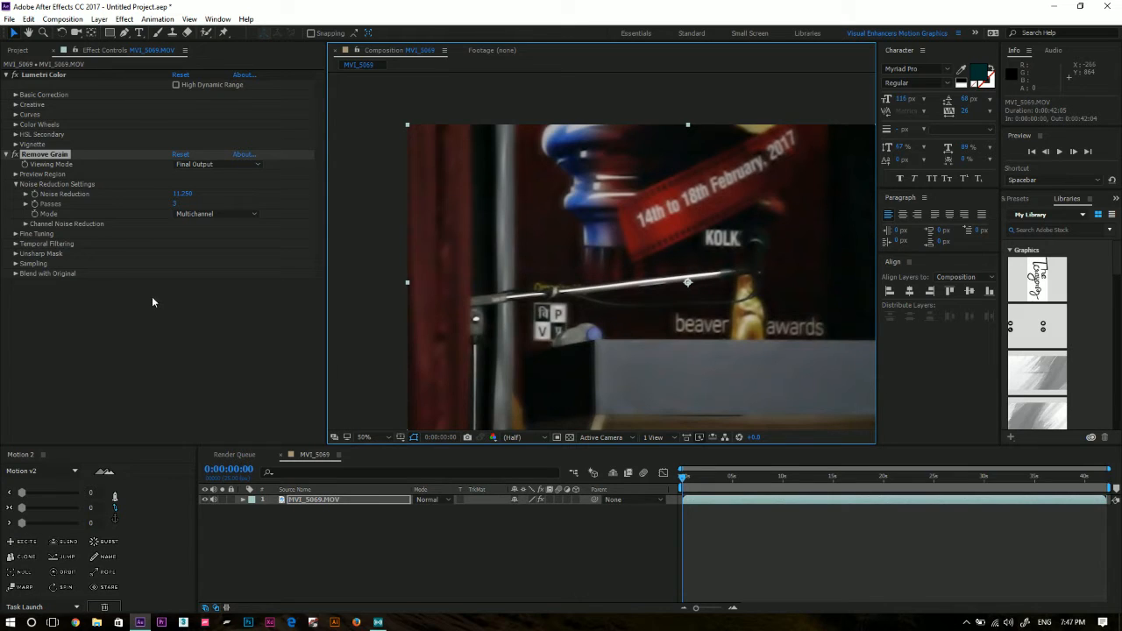
{"action": "left_click", "coordinate": [14, 154]}
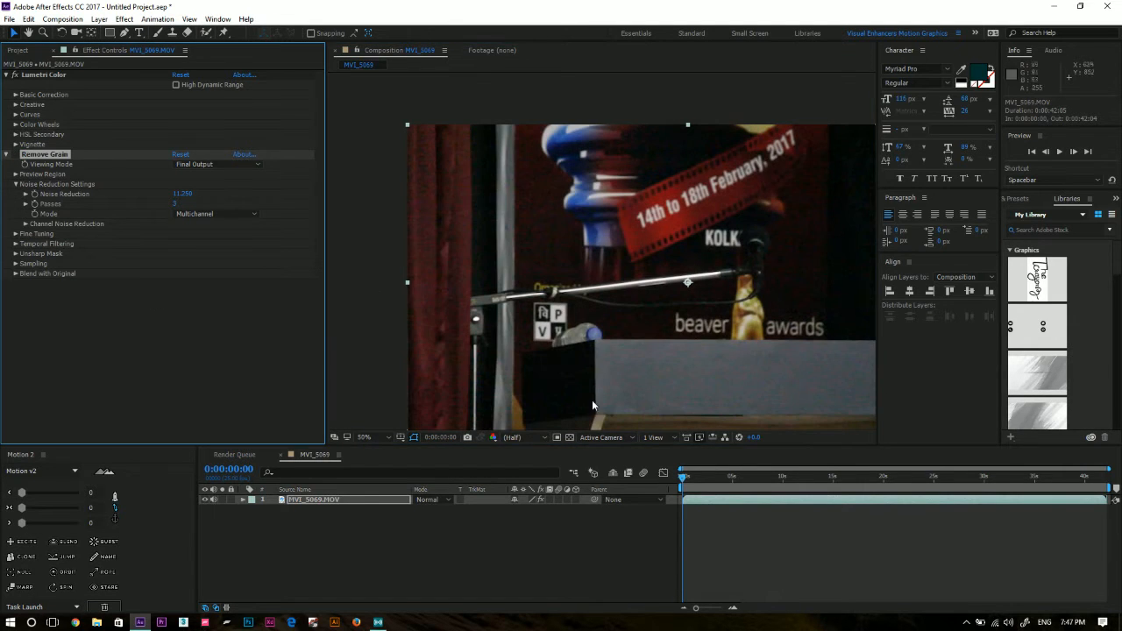
{"action": "left_click_drag", "start_coordinate": [701, 477], "coordinate": [736, 478]}
{"action": "left_click_drag", "start_coordinate": [820, 473], "coordinate": [1031, 473]}
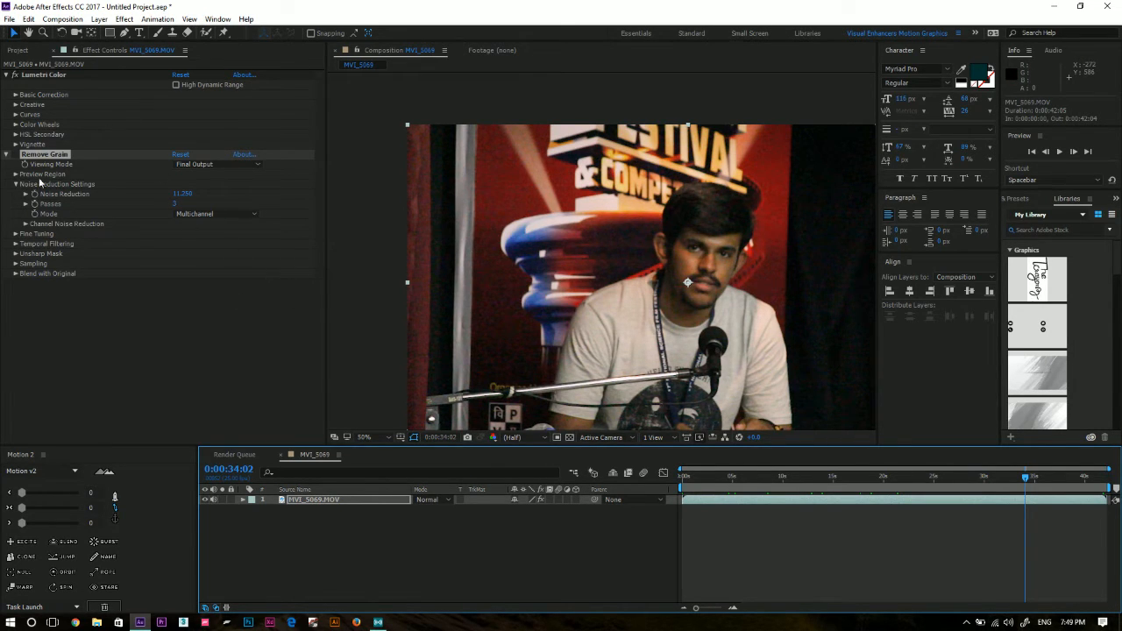
{"action": "left_click", "coordinate": [20, 154]}
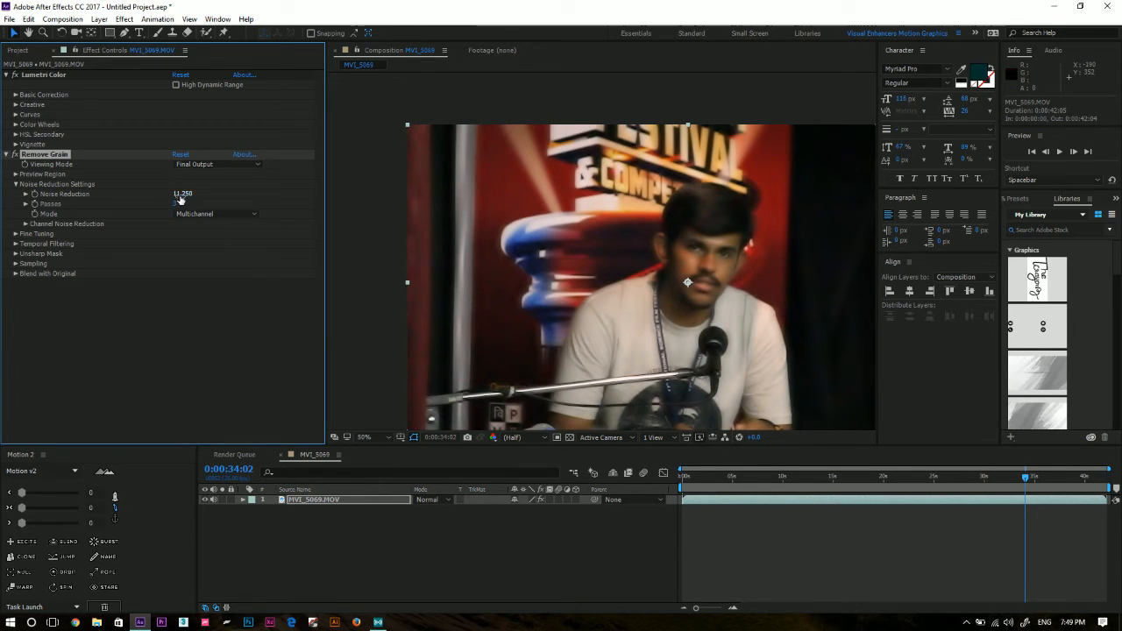
Lower the Remove Grain effect's Noise Reduction to 1.980.
{"action": "left_click_drag", "start_coordinate": [180, 197], "coordinate": [124, 203]}
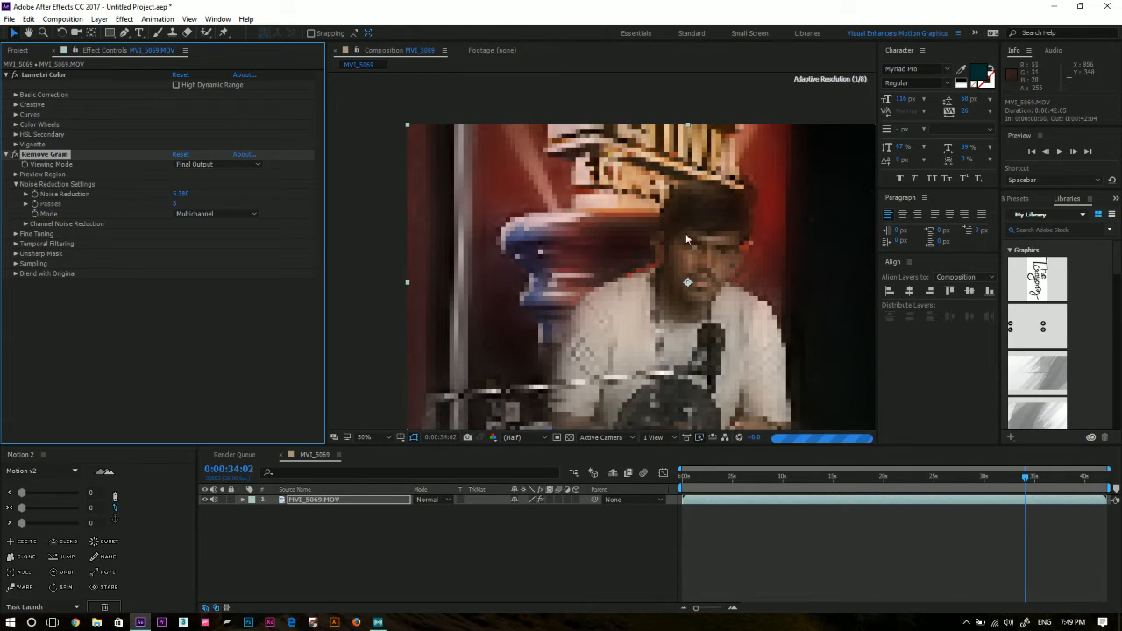
{"action": "left_click_drag", "start_coordinate": [180, 193], "coordinate": [168, 198]}
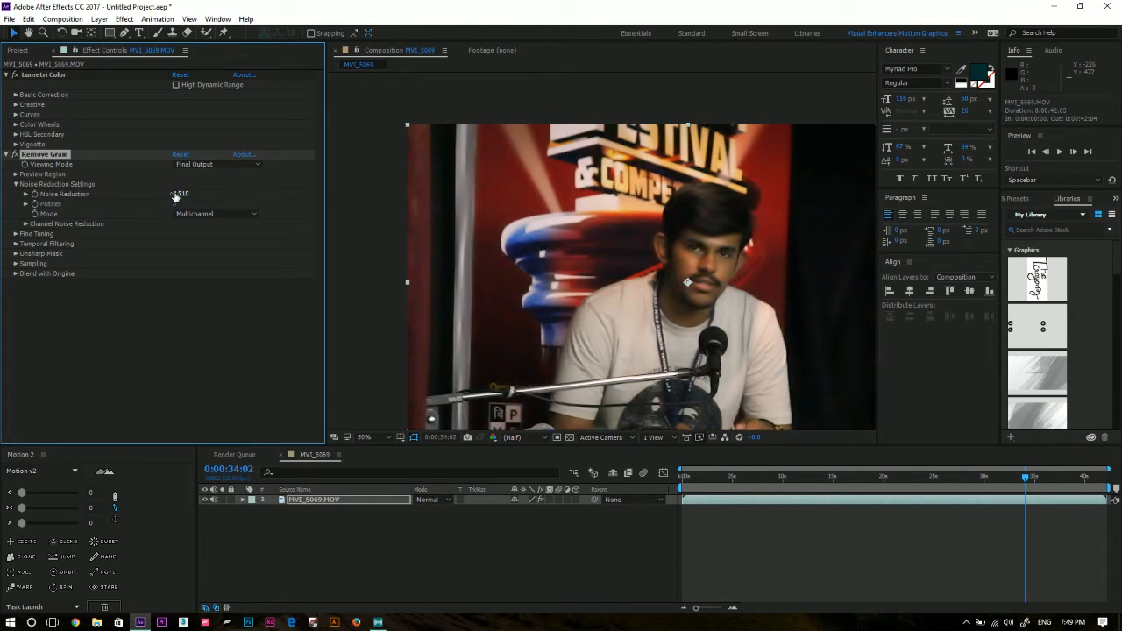
{"action": "left_click_drag", "start_coordinate": [183, 194], "coordinate": [181, 191]}
{"action": "left_click_drag", "start_coordinate": [190, 191], "coordinate": [177, 196]}
{"action": "left_click_drag", "start_coordinate": [180, 194], "coordinate": [174, 195]}
{"action": "left_click_drag", "start_coordinate": [181, 194], "coordinate": [186, 193]}
{"action": "left_click_drag", "start_coordinate": [181, 194], "coordinate": [190, 194]}
Check the grain-reduced picture at several points along the clip, from about 6 to 41 seconds and at 0:00:08:12.
{"action": "left_click", "coordinate": [716, 478]}
{"action": "left_click", "coordinate": [746, 479]}
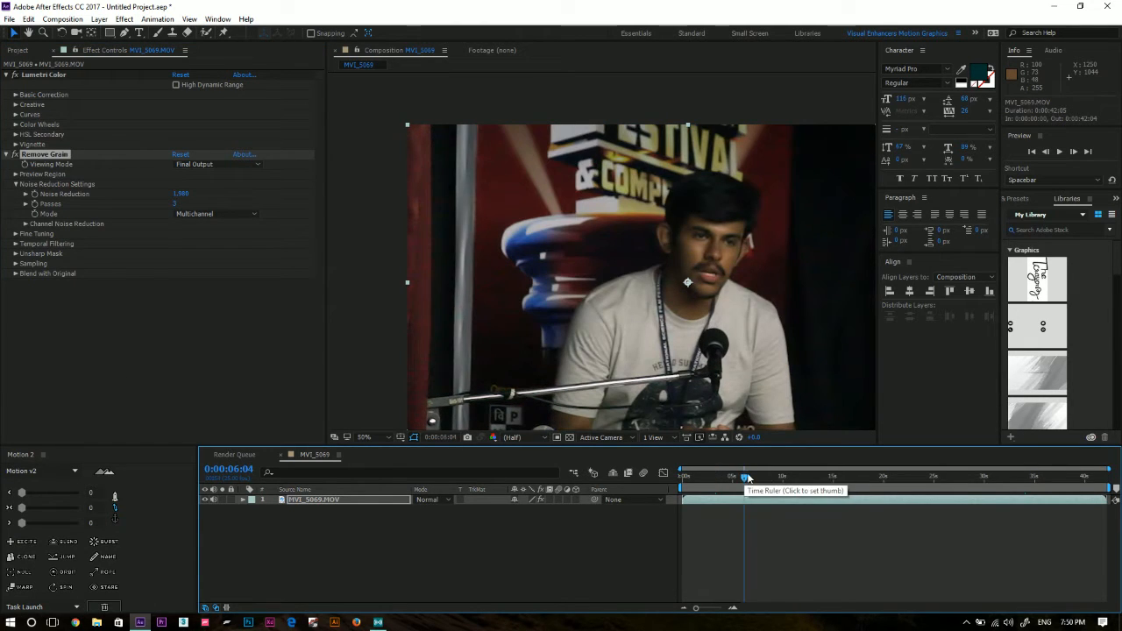
{"action": "left_click", "coordinate": [775, 479]}
{"action": "left_click", "coordinate": [814, 481]}
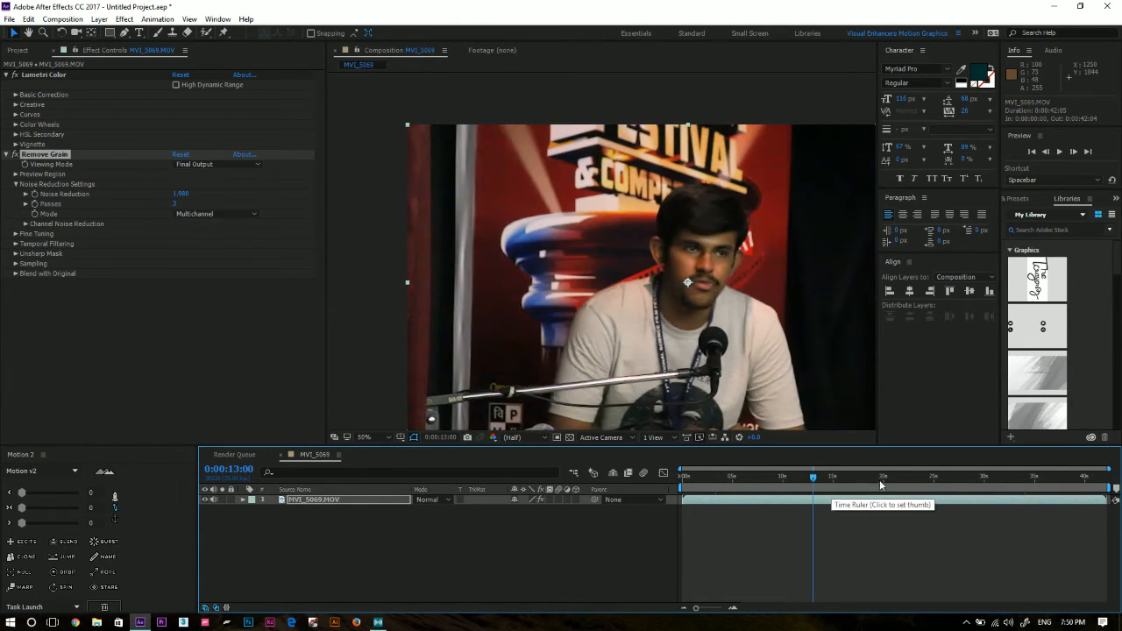
{"action": "left_click", "coordinate": [882, 480]}
{"action": "left_click", "coordinate": [931, 481]}
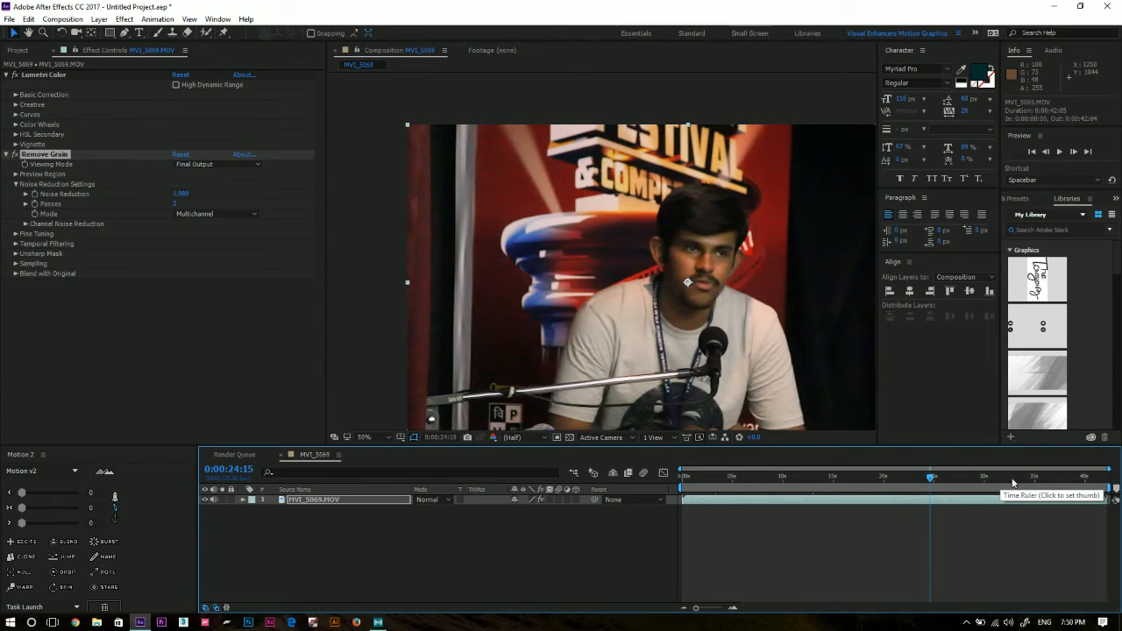
{"action": "left_click", "coordinate": [1102, 481]}
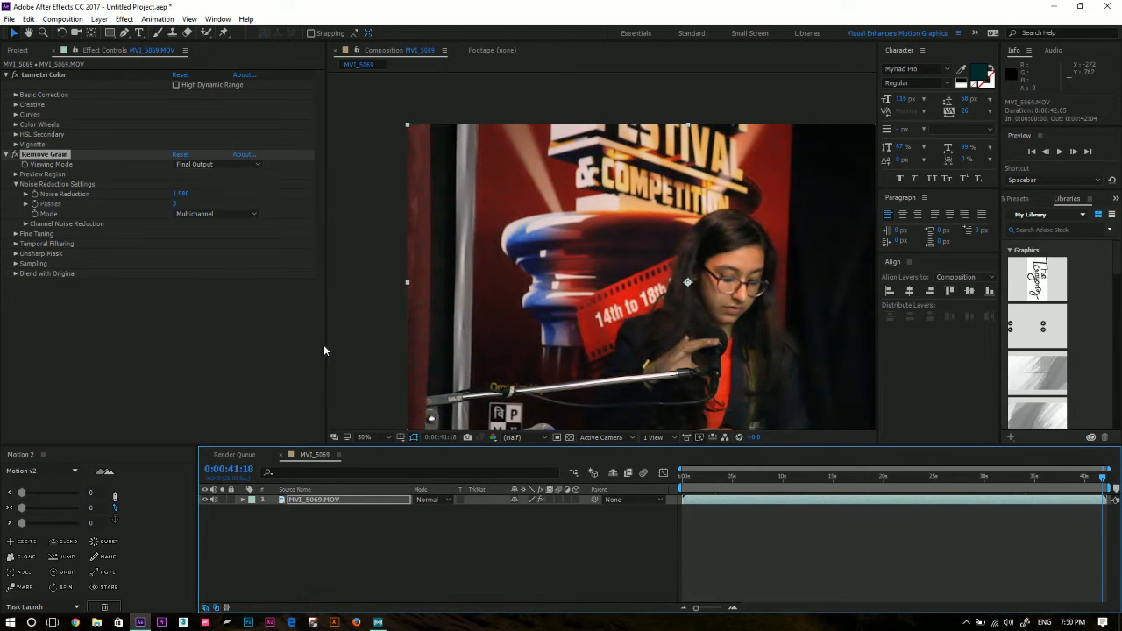
{"action": "left_click", "coordinate": [481, 540]}
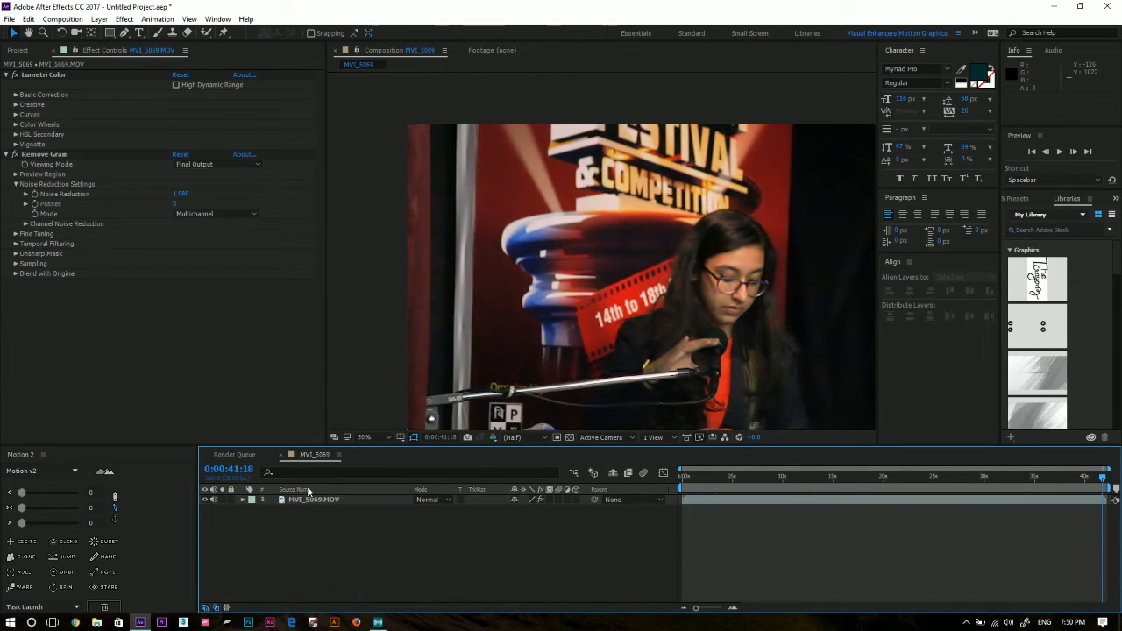
{"action": "left_click", "coordinate": [320, 501]}
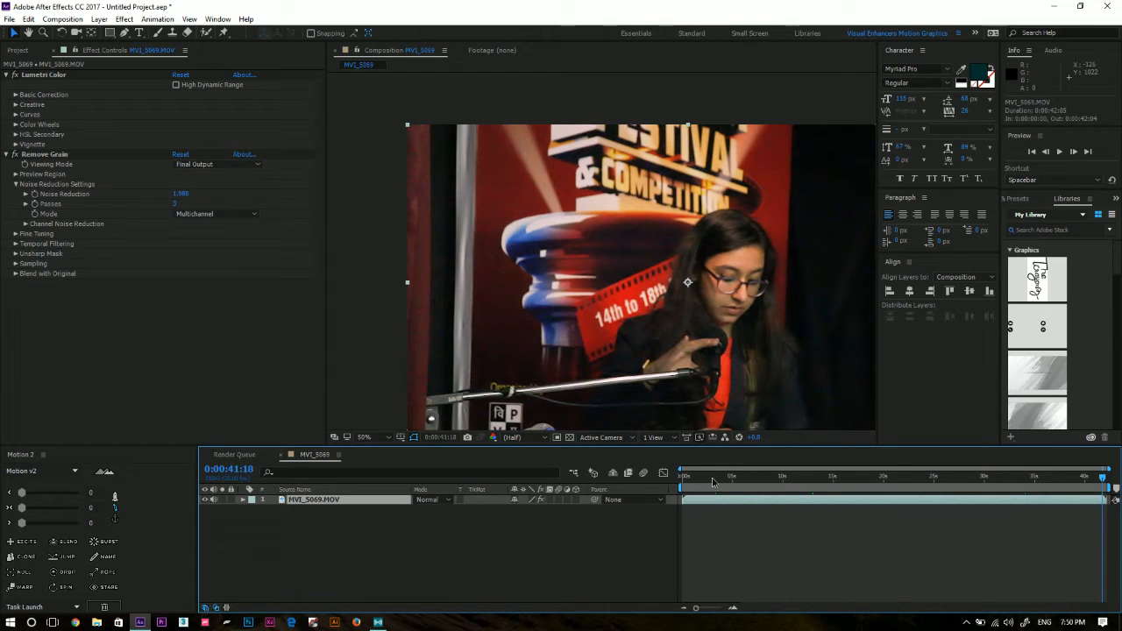
{"action": "left_click_drag", "start_coordinate": [714, 481], "coordinate": [767, 514]}
{"action": "left_click", "coordinate": [429, 522]}
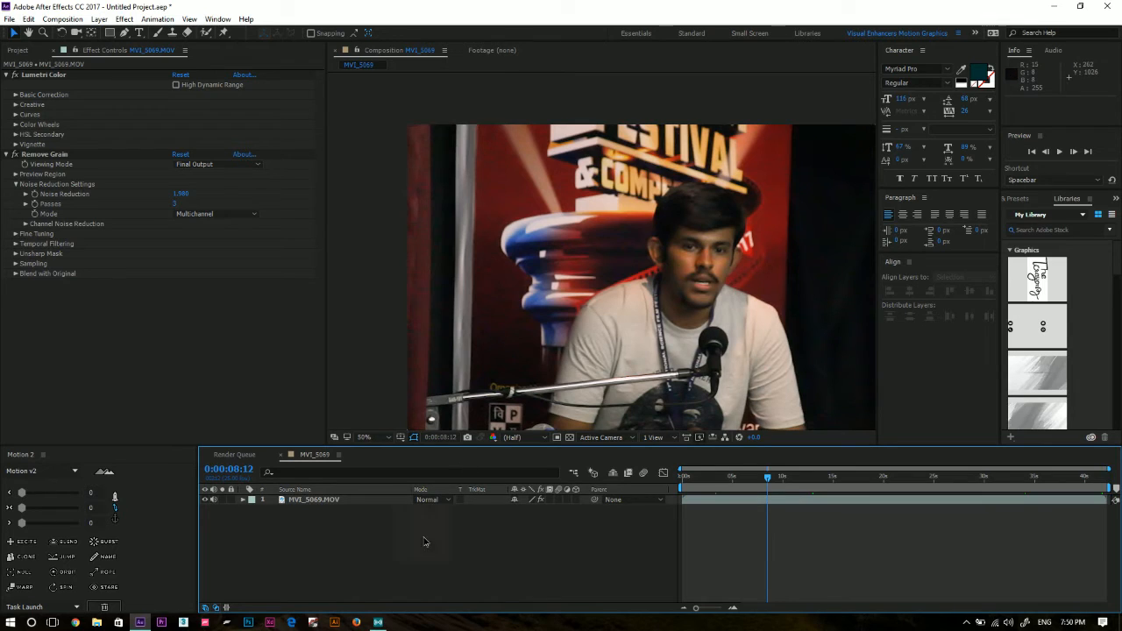
Add the MVI_5069 composition to the render queue and set its output module format to QuickTime.
{"action": "left_click", "coordinate": [314, 502]}
{"action": "left_click", "coordinate": [388, 592]}
{"action": "key", "text": "ctrl+m"}
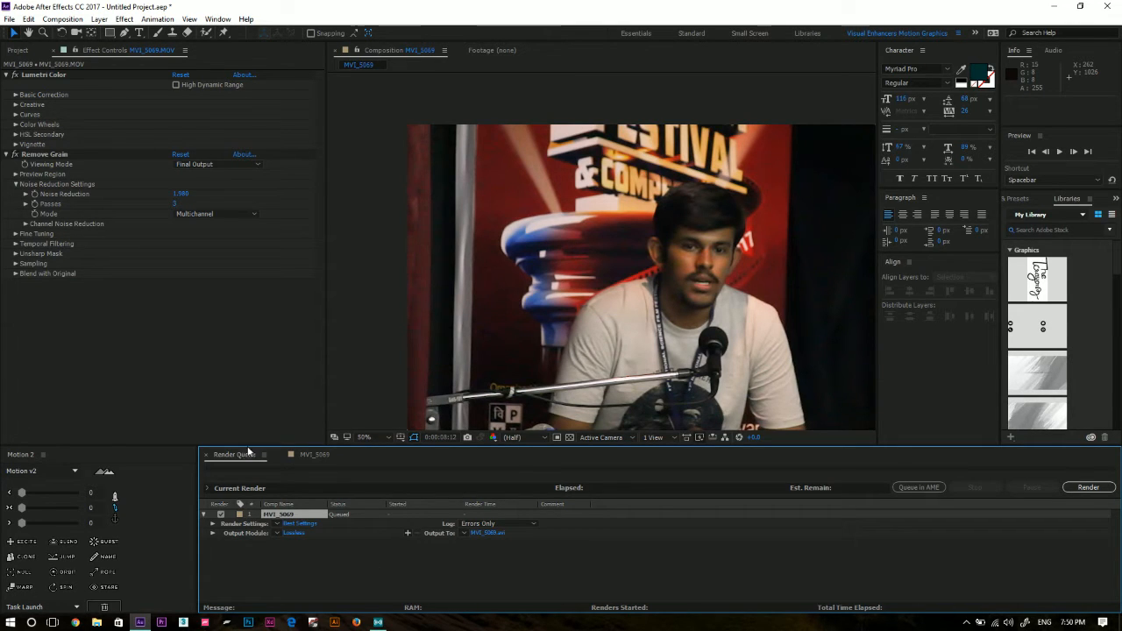
{"action": "left_click", "coordinate": [295, 533]}
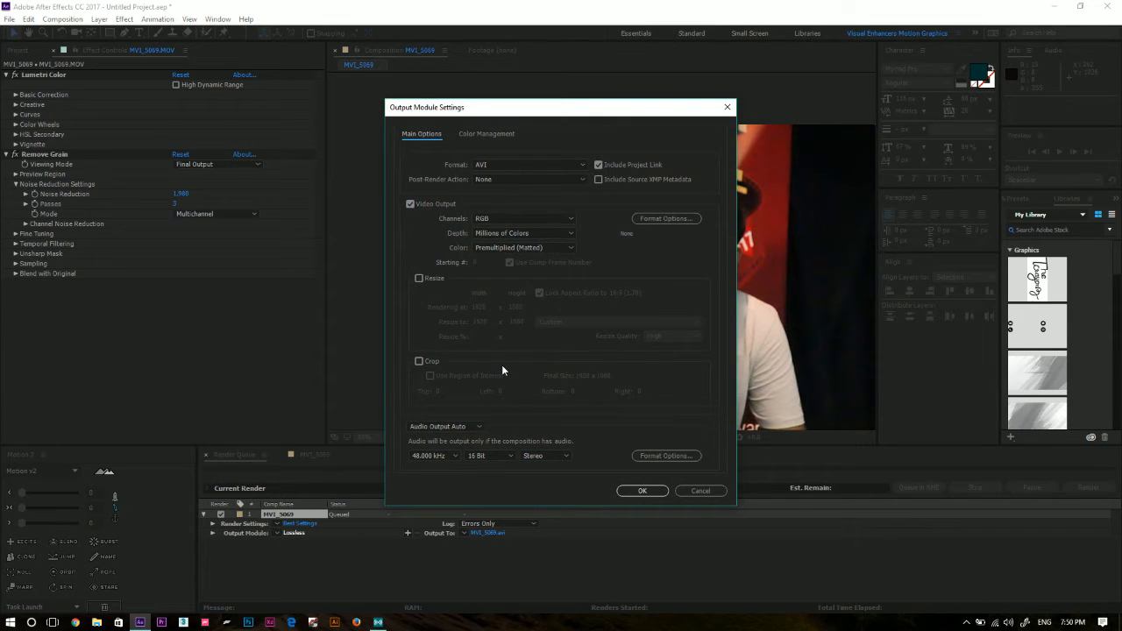
{"action": "left_click", "coordinate": [503, 170]}
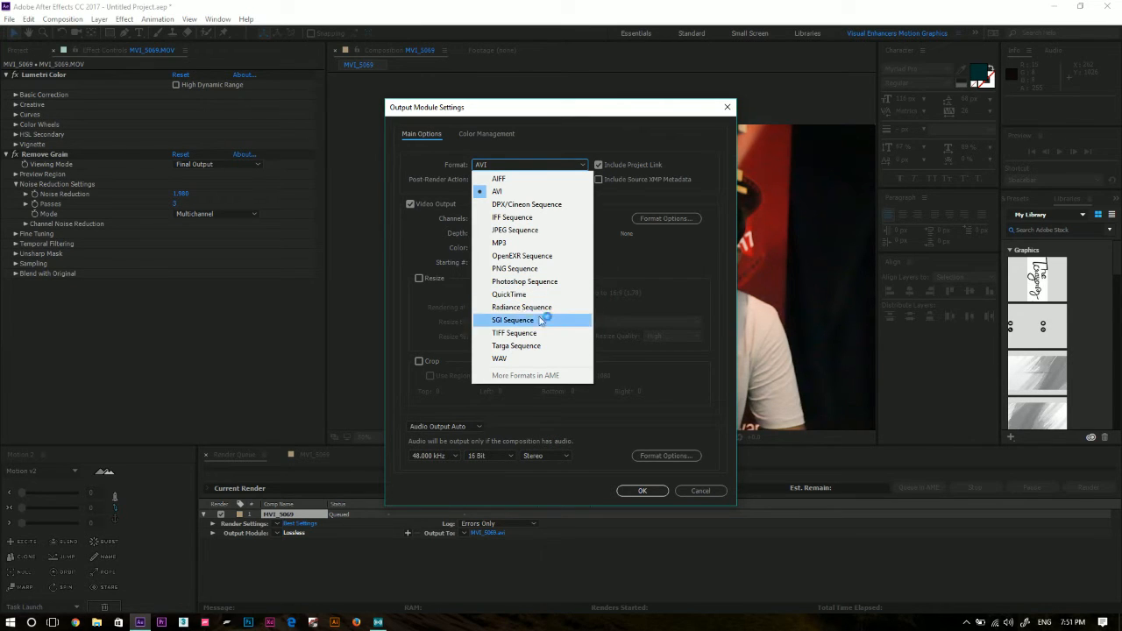
{"action": "left_click", "coordinate": [496, 296]}
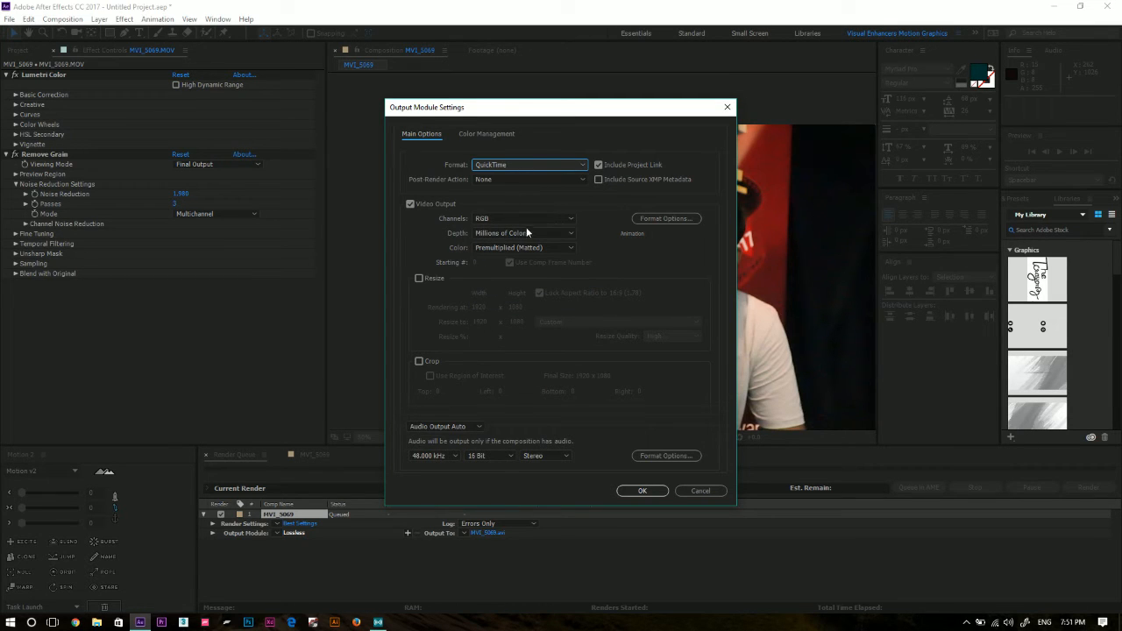
Set the QuickTime video codec to H.264 and keep QuickTime as the output format.
{"action": "left_click", "coordinate": [662, 218]}
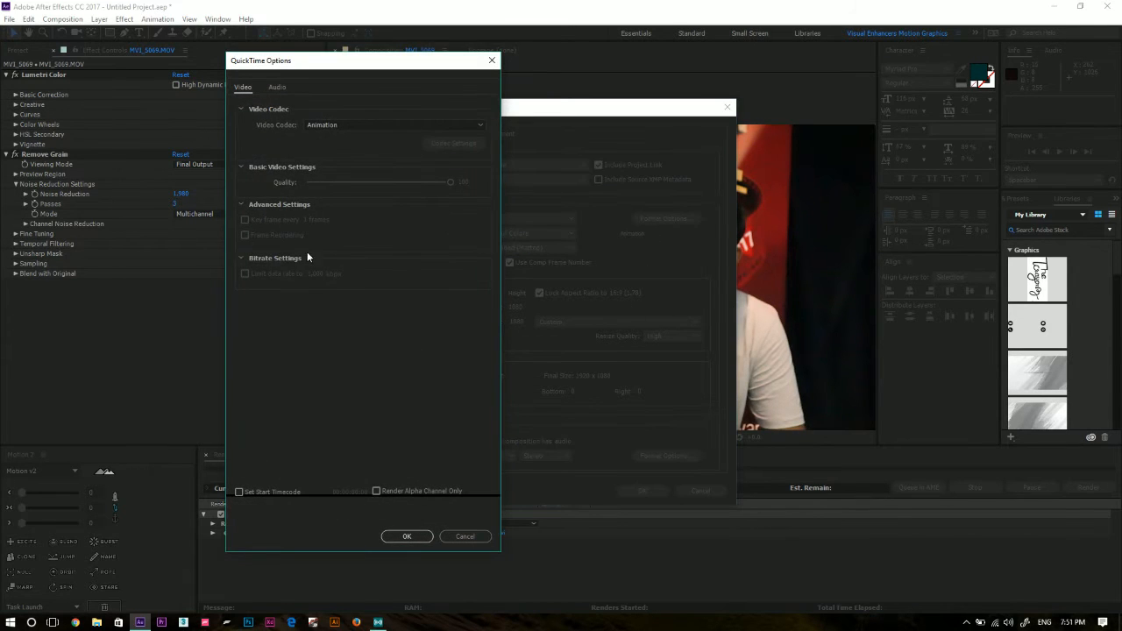
{"action": "left_click", "coordinate": [369, 124]}
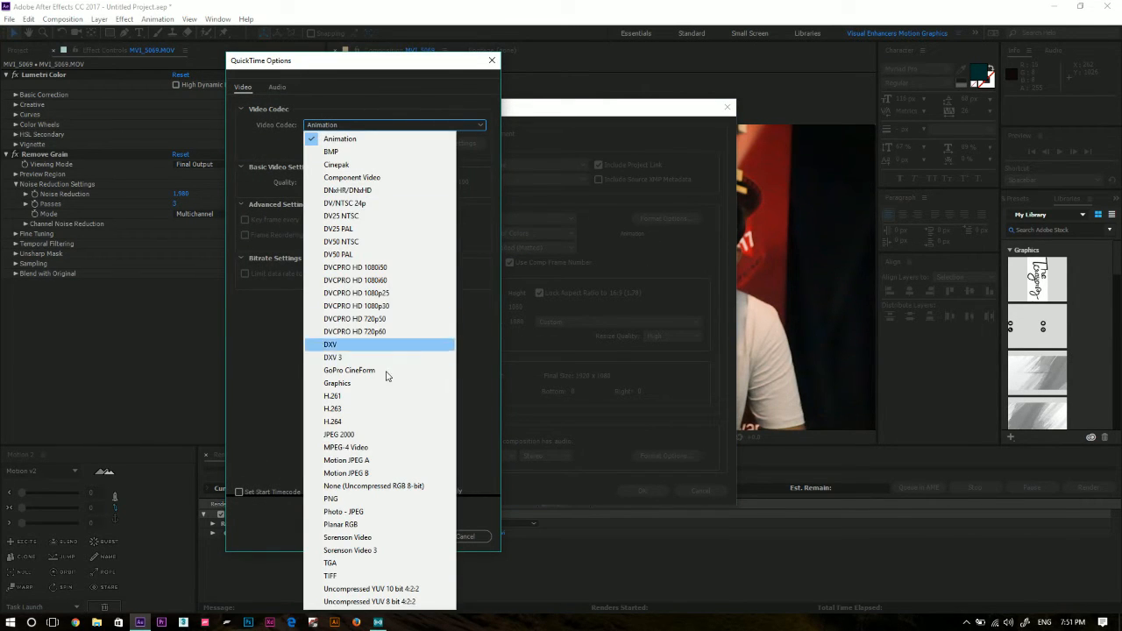
{"action": "left_click", "coordinate": [370, 422]}
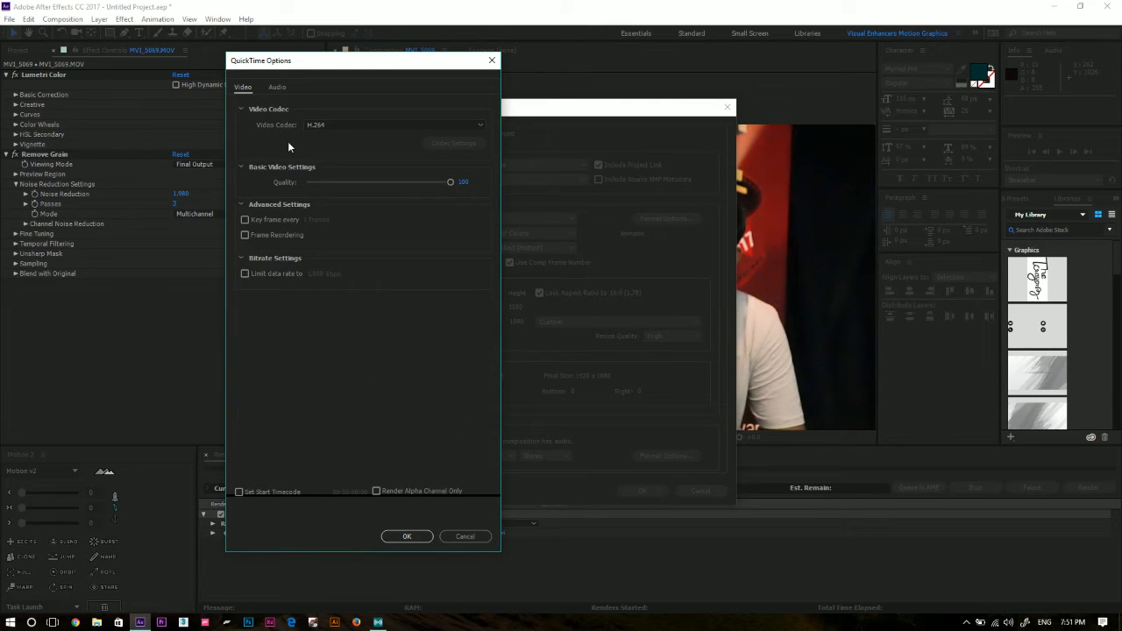
{"action": "left_click", "coordinate": [407, 537]}
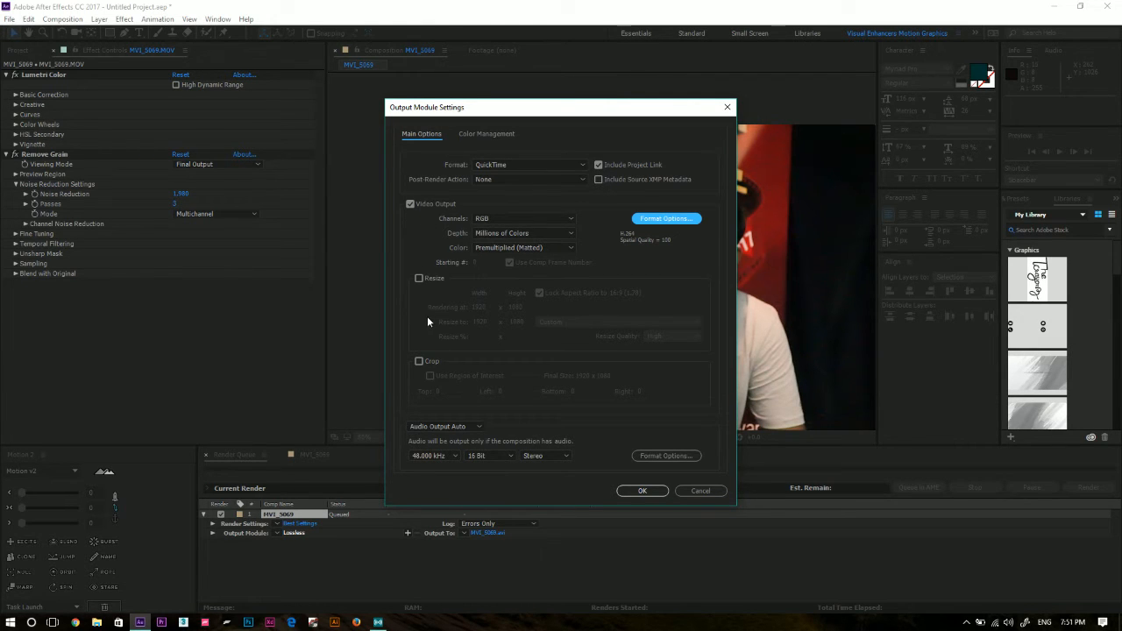
{"action": "left_click", "coordinate": [522, 167]}
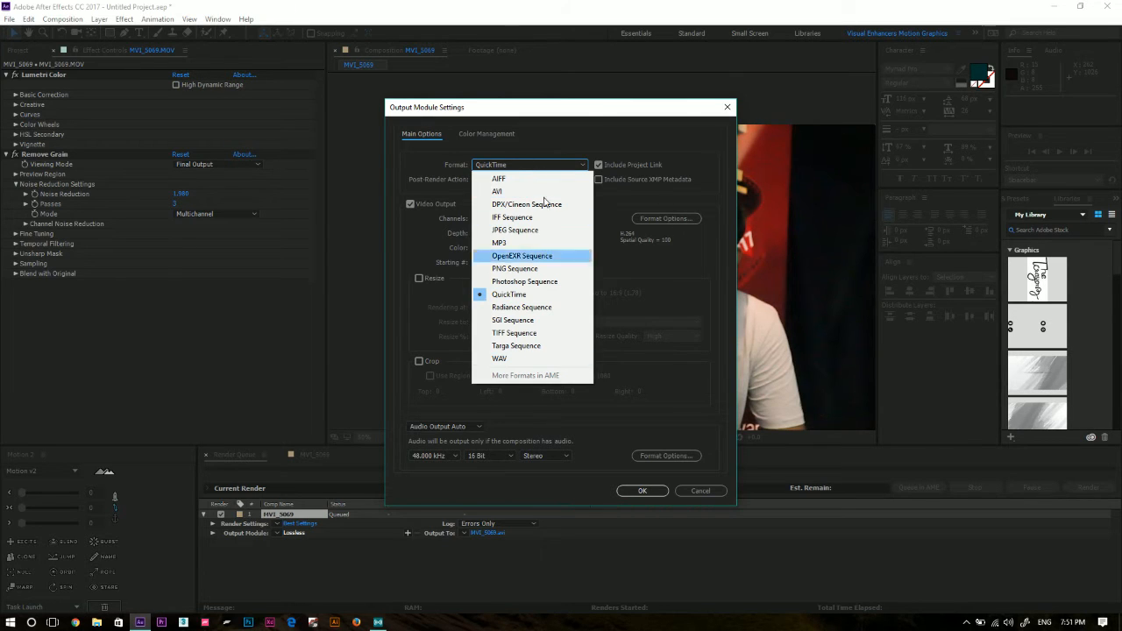
{"action": "left_click", "coordinate": [550, 300]}
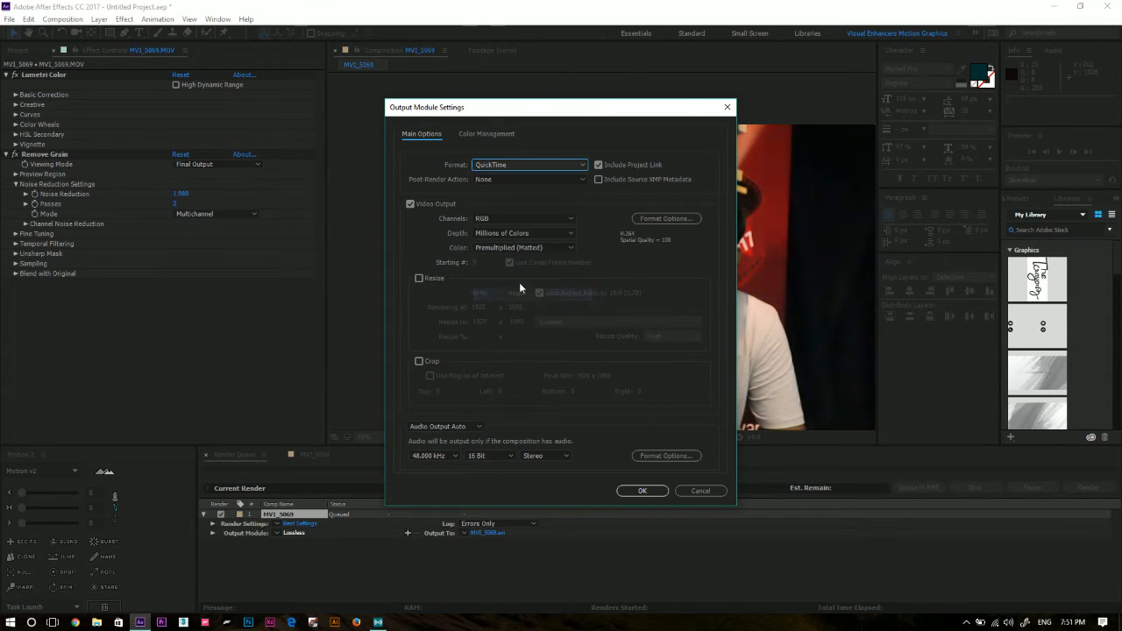
Keep H.264 as the QuickTime video codec and apply the output module settings to the MVI_5069 render item.
{"action": "left_click", "coordinate": [664, 219]}
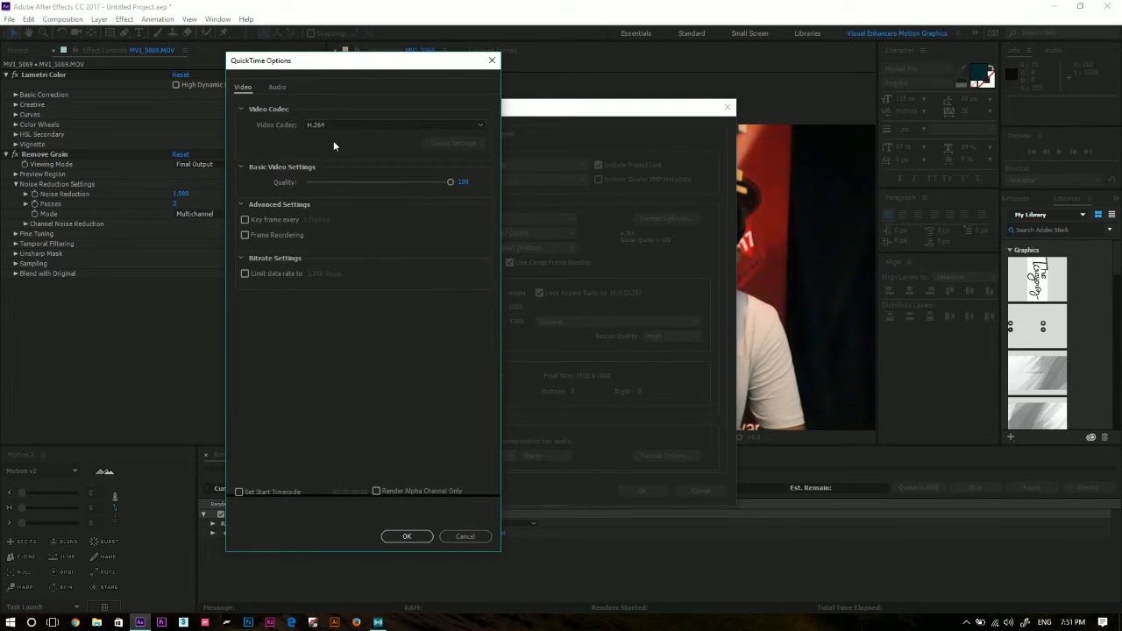
{"action": "left_click", "coordinate": [377, 125]}
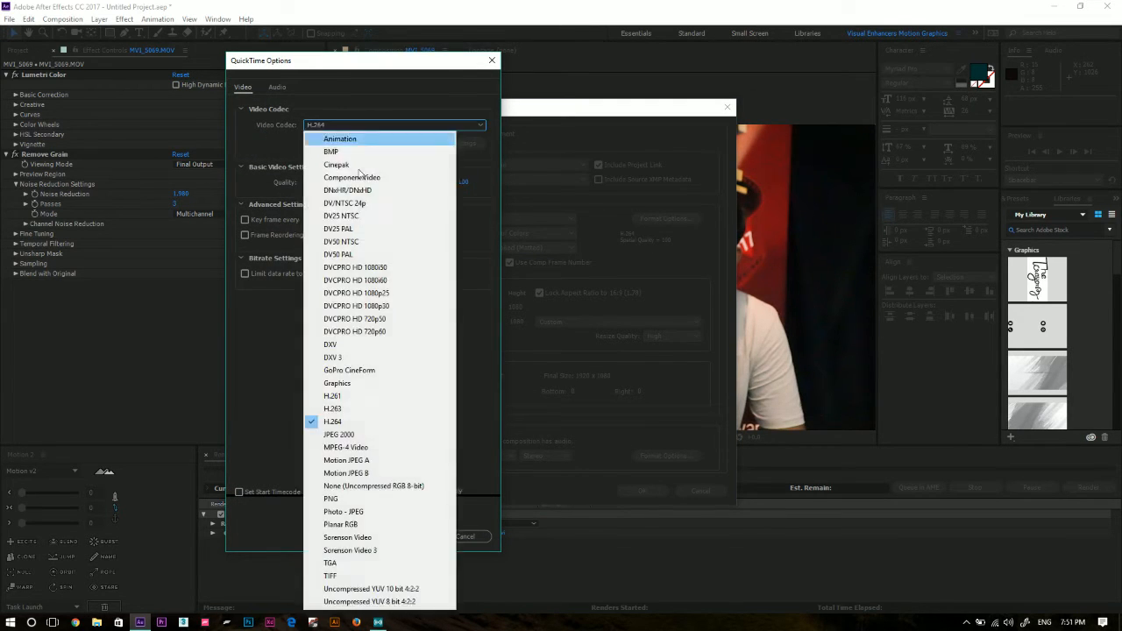
{"action": "left_click", "coordinate": [364, 421]}
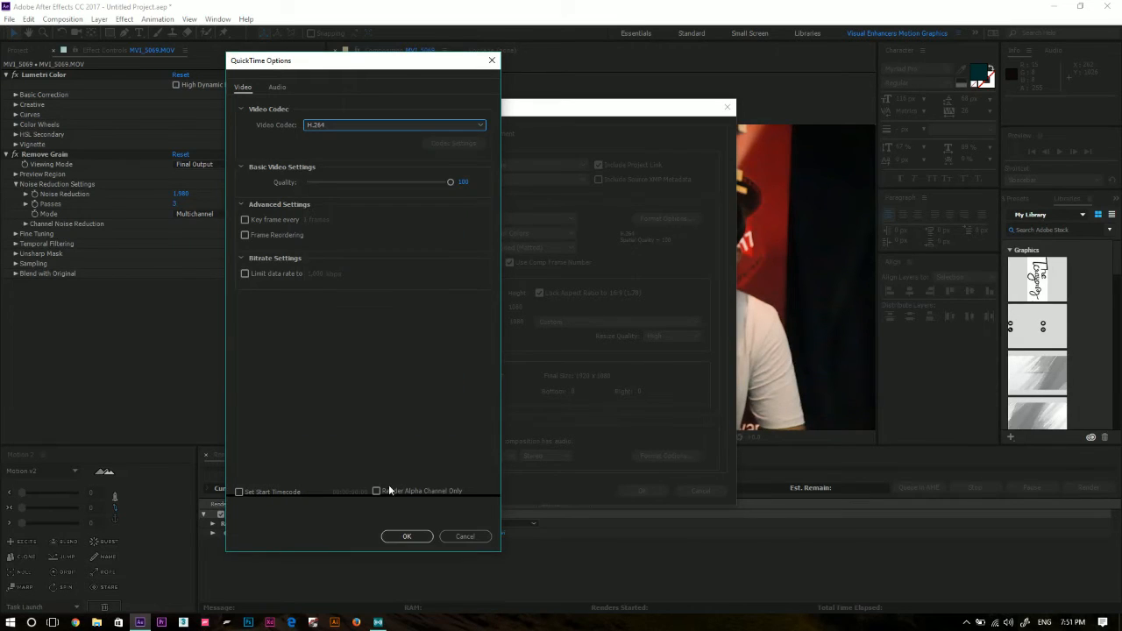
{"action": "left_click", "coordinate": [407, 536]}
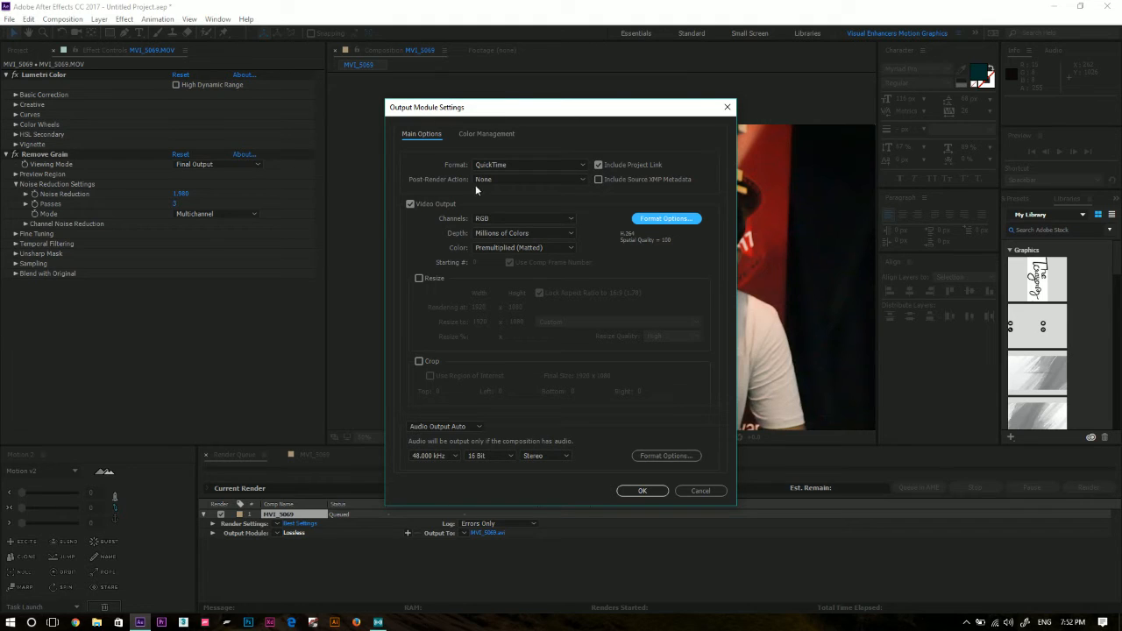
{"action": "left_click", "coordinate": [657, 494]}
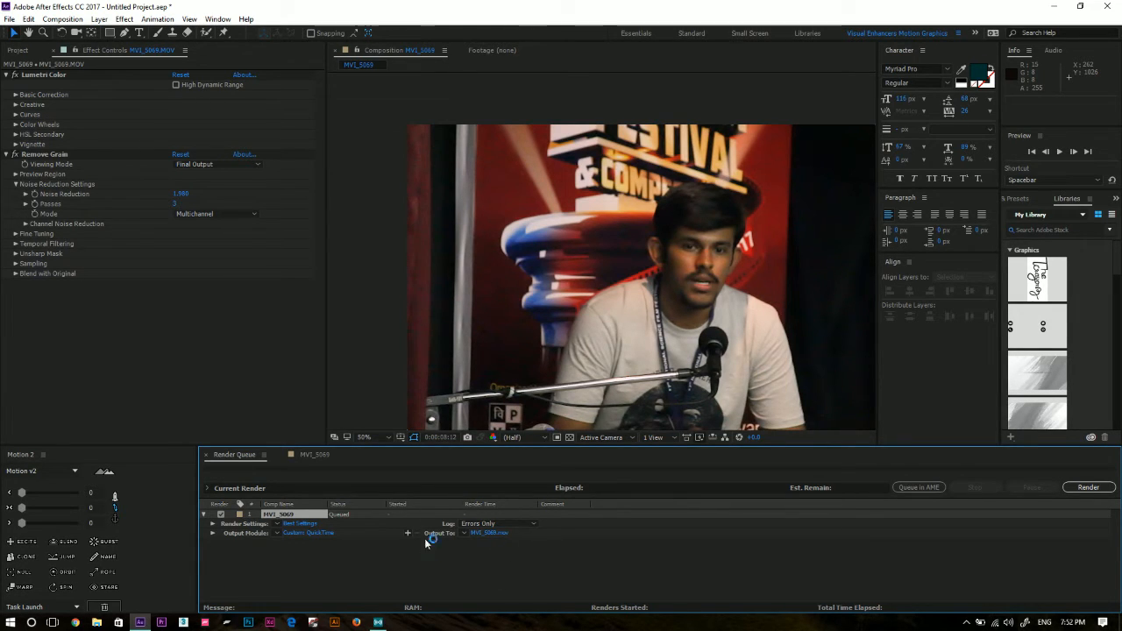
Set the output movie's file name to "Color corrected" in the Desktop folder and start rendering the queue.
{"action": "left_click", "coordinate": [496, 534]}
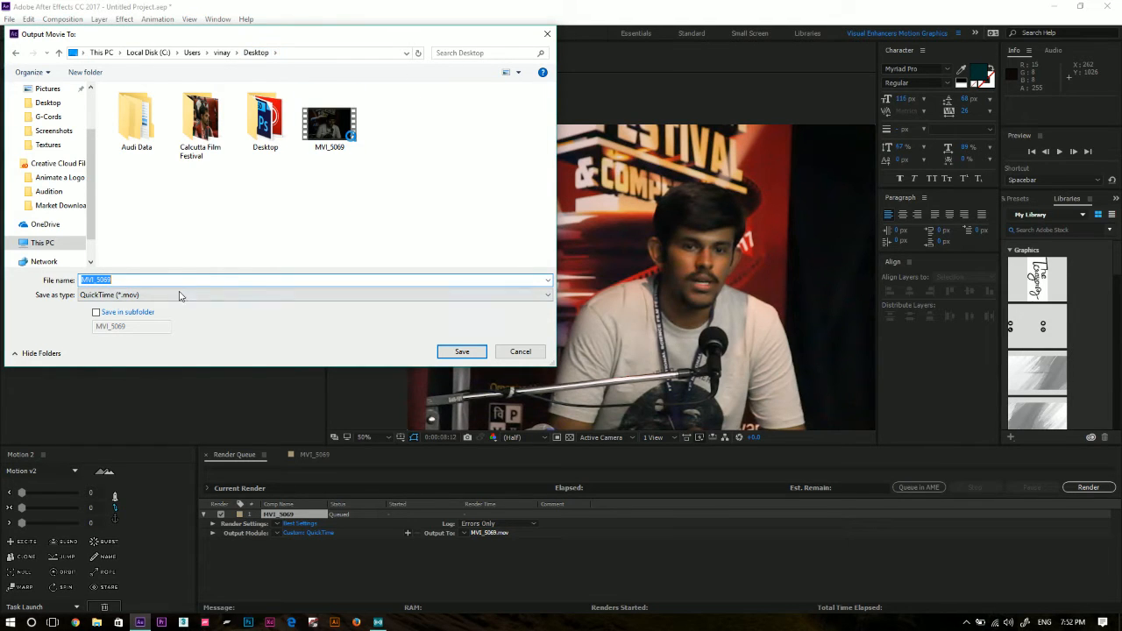
{"action": "type", "text": "C"}
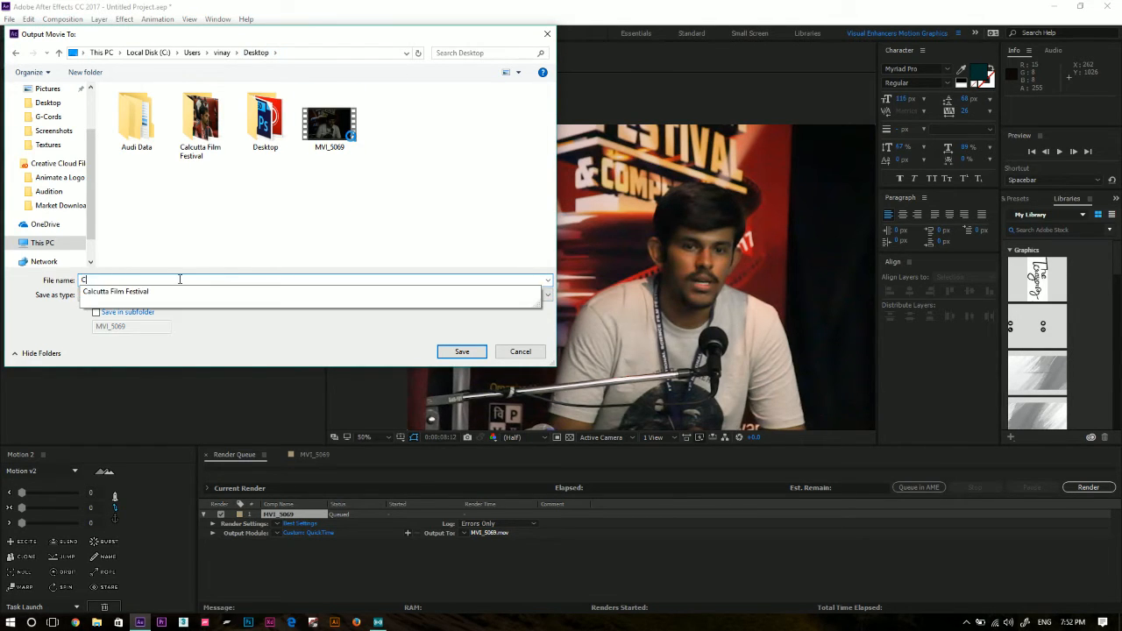
{"action": "type", "text": "olor co"}
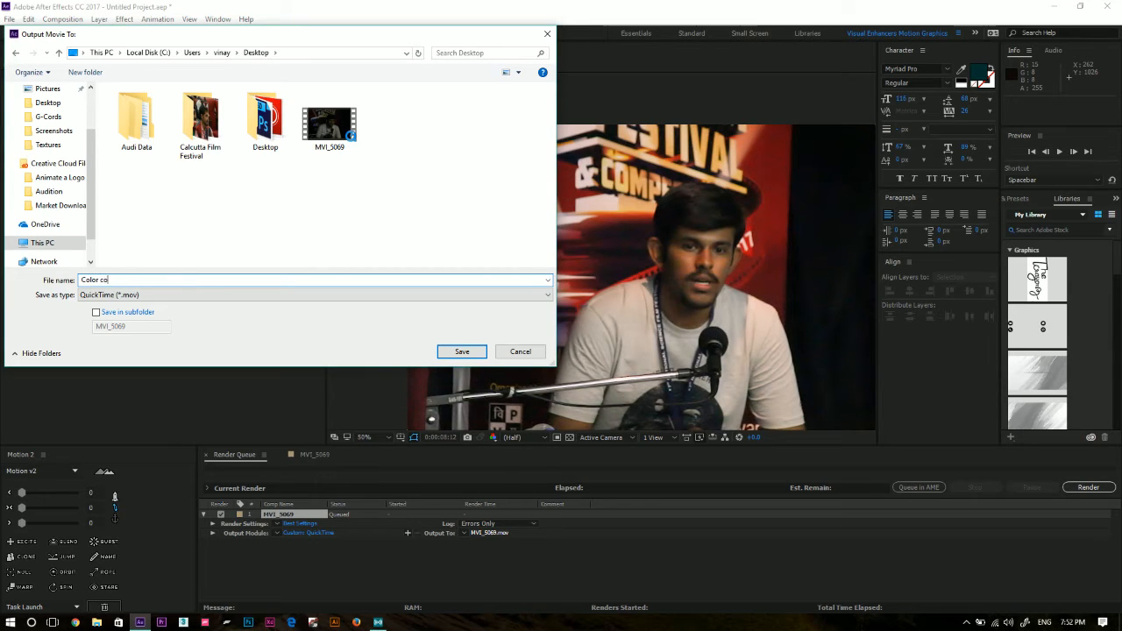
{"action": "type", "text": "rrected"}
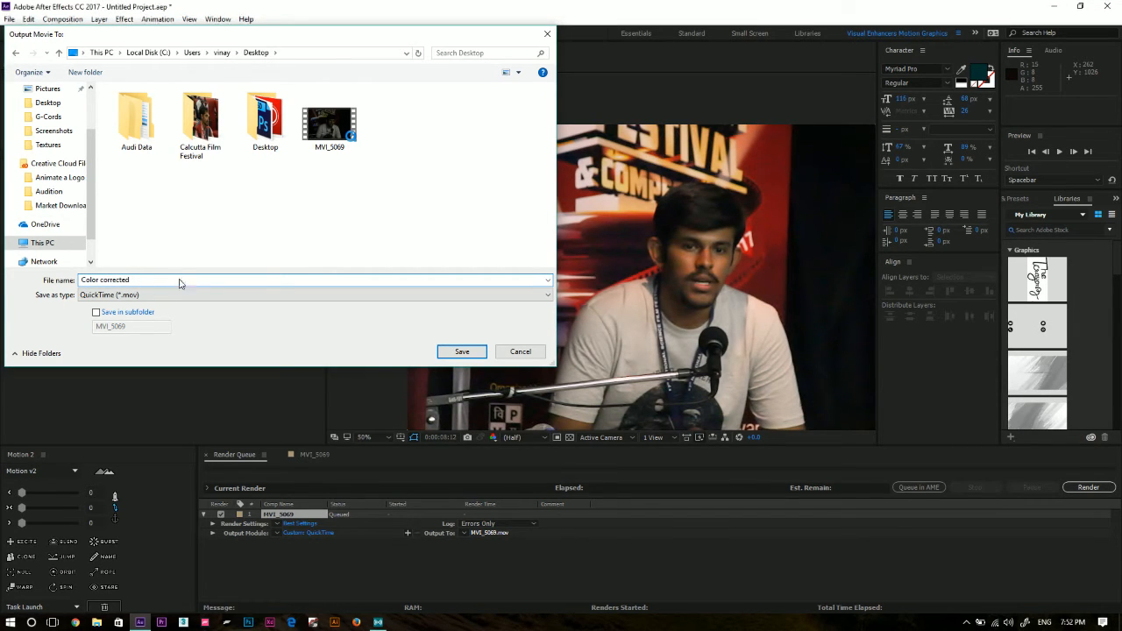
{"action": "key", "text": "Return"}
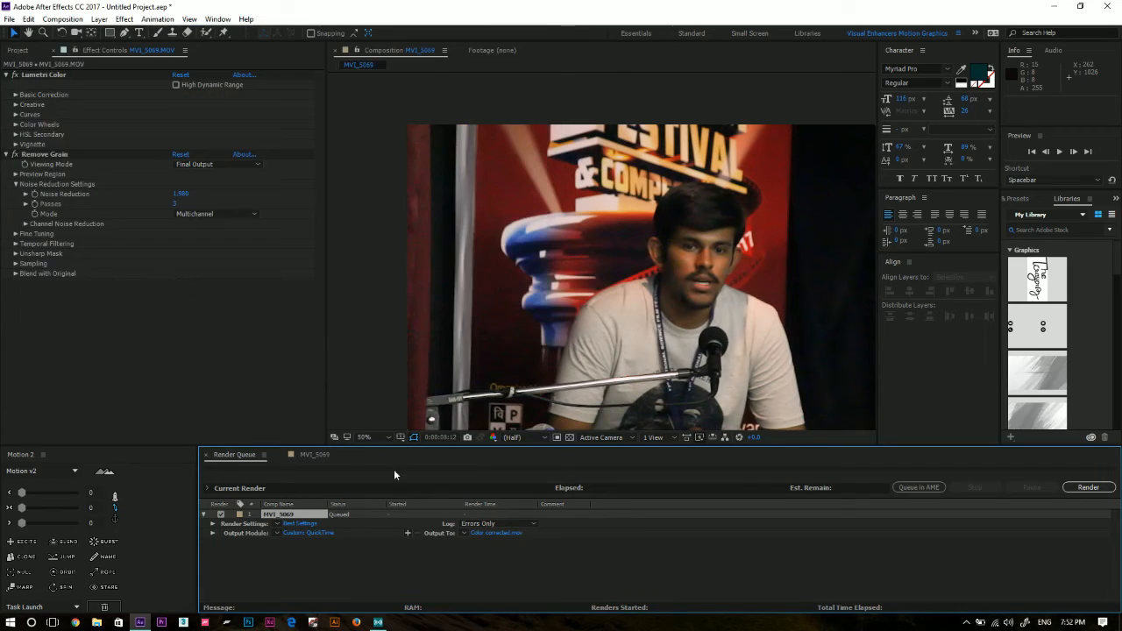
{"action": "left_click", "coordinate": [1089, 488]}
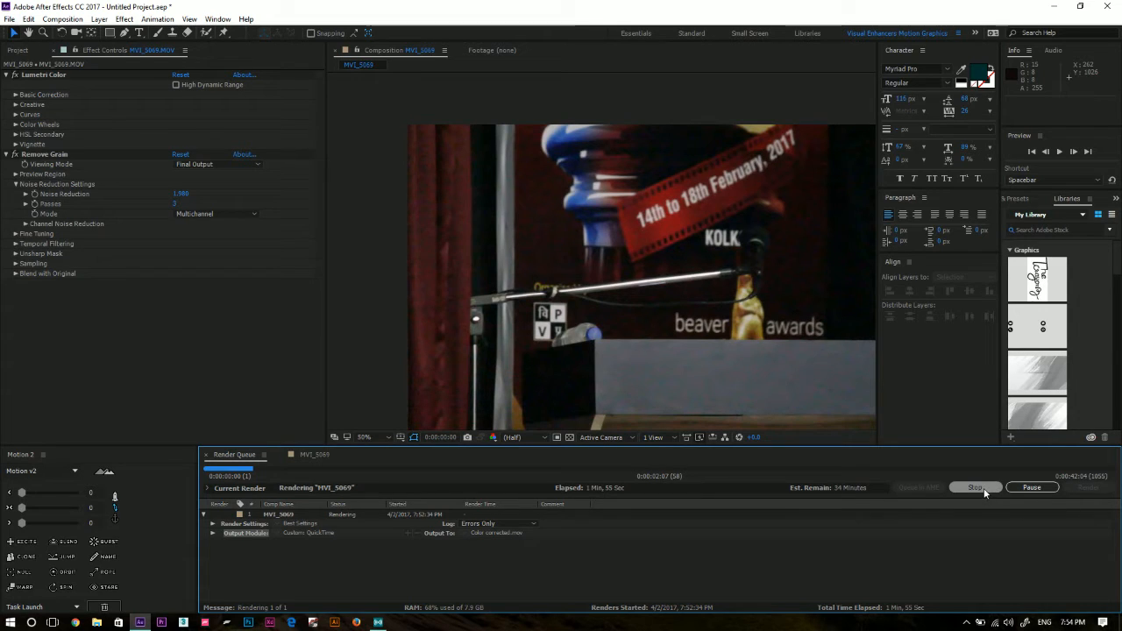
Stop the render and remove both MVI_5069 items from the render queue.
{"action": "left_click", "coordinate": [1042, 489]}
{"action": "left_click", "coordinate": [973, 489]}
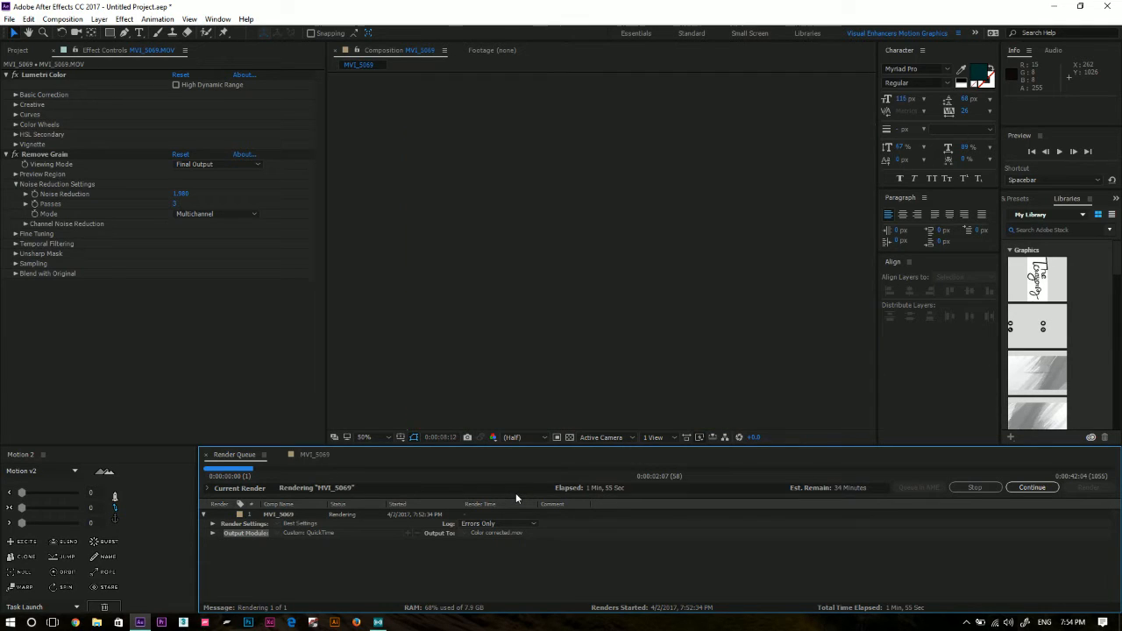
{"action": "left_click", "coordinate": [285, 516]}
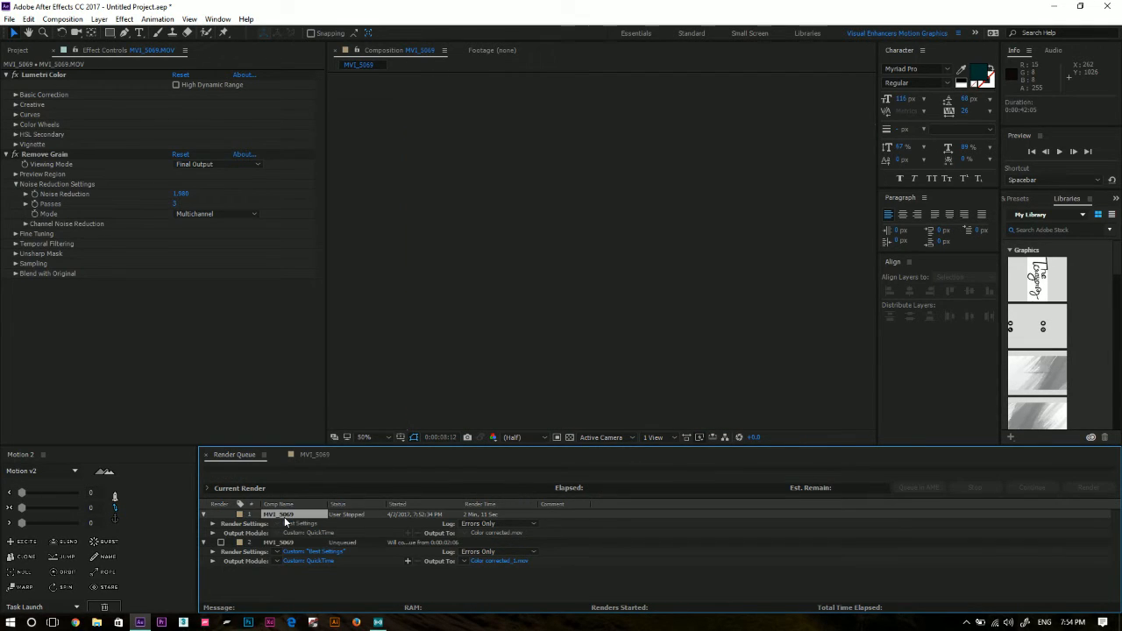
{"action": "key", "text": "Delete"}
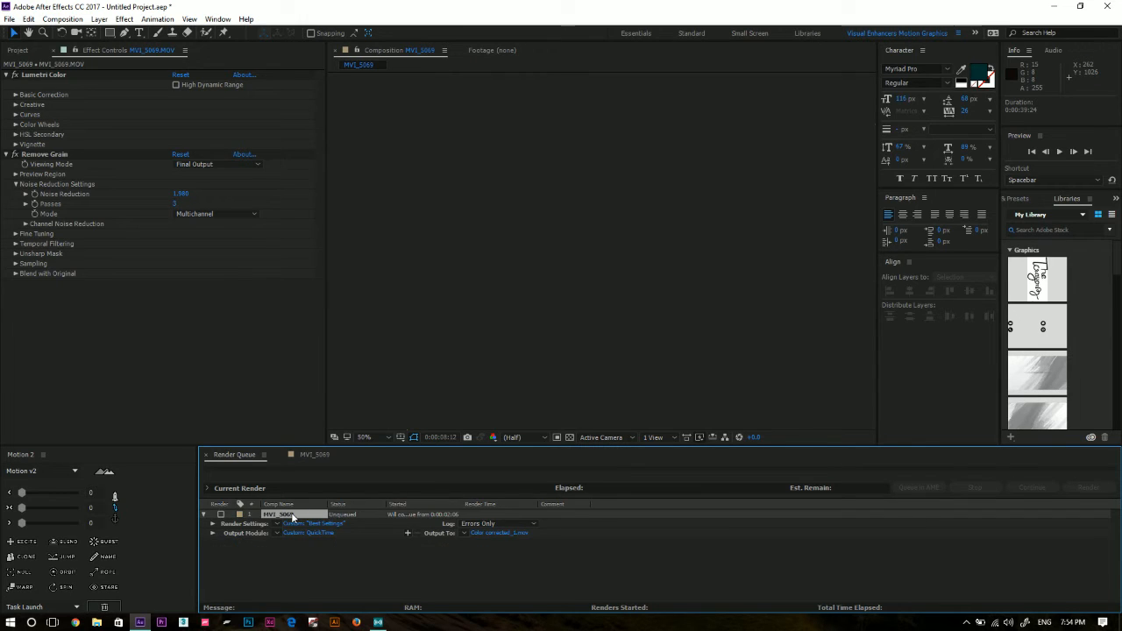
{"action": "key", "text": "Delete"}
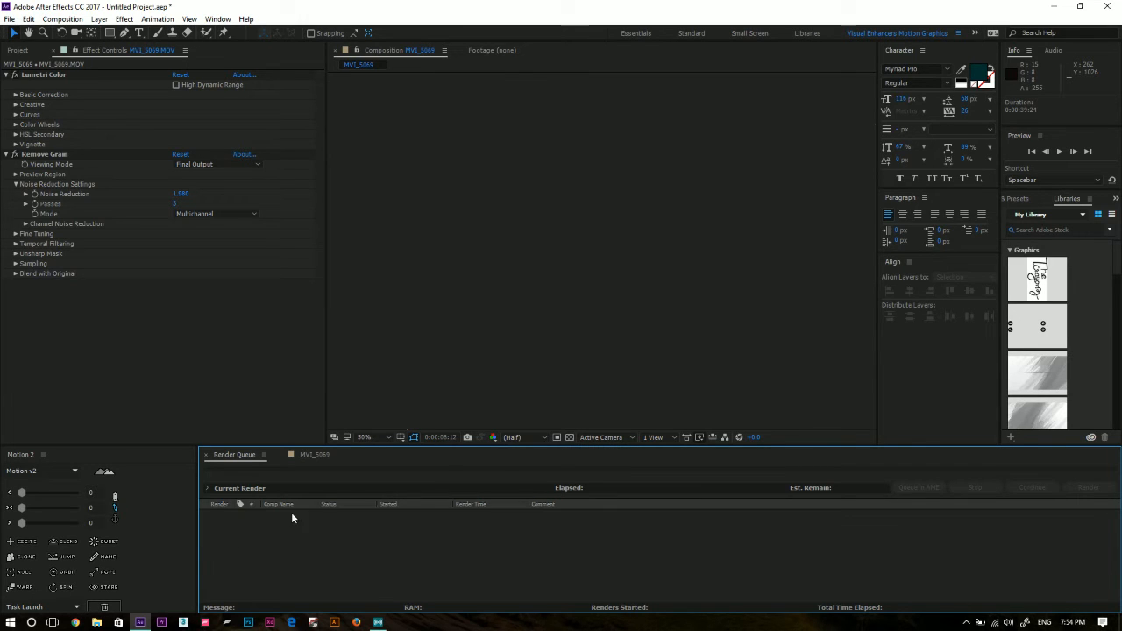
Delete the MVI_5069 composition, its source footage and the Solids folder from the project.
{"action": "left_click", "coordinate": [24, 52]}
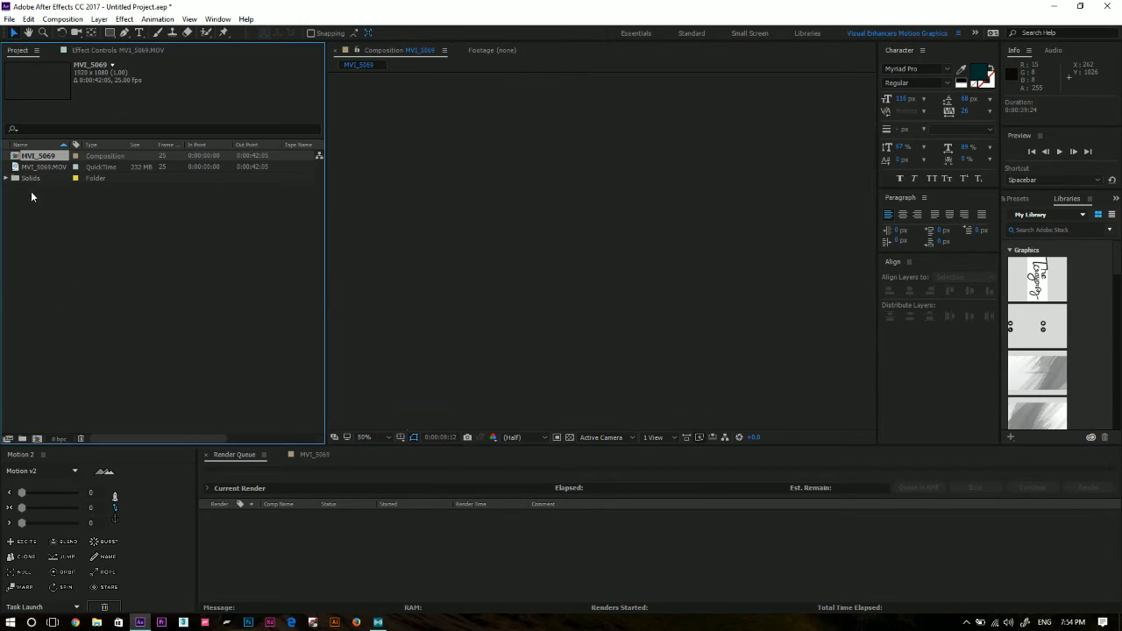
{"action": "left_click_drag", "start_coordinate": [54, 214], "coordinate": [21, 111]}
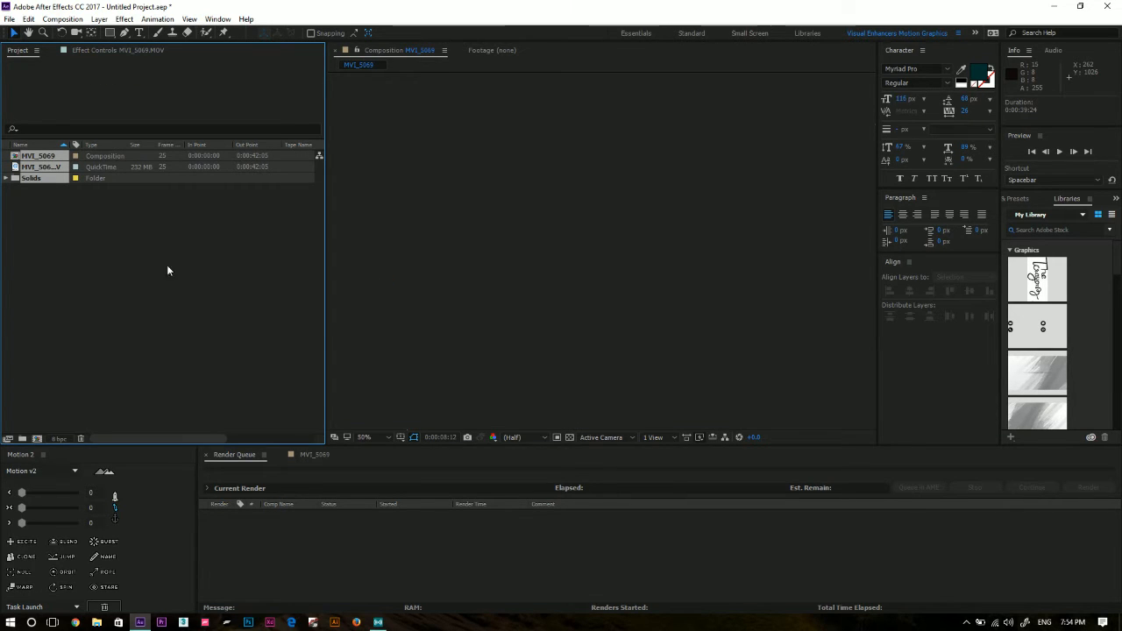
{"action": "key", "text": "Delete"}
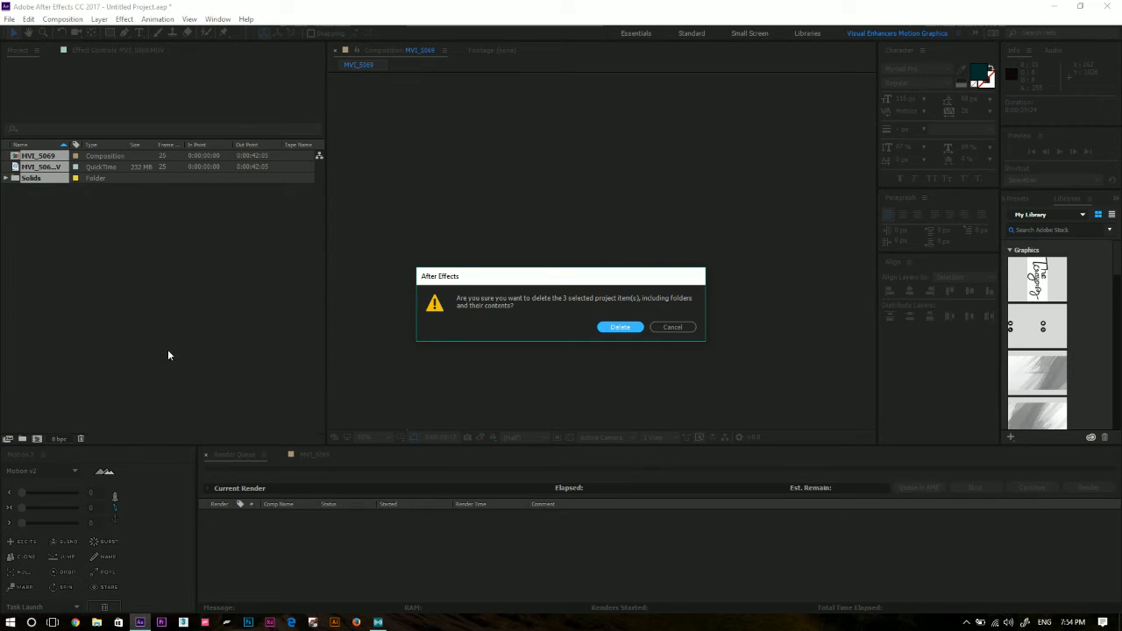
{"action": "left_click", "coordinate": [612, 331]}
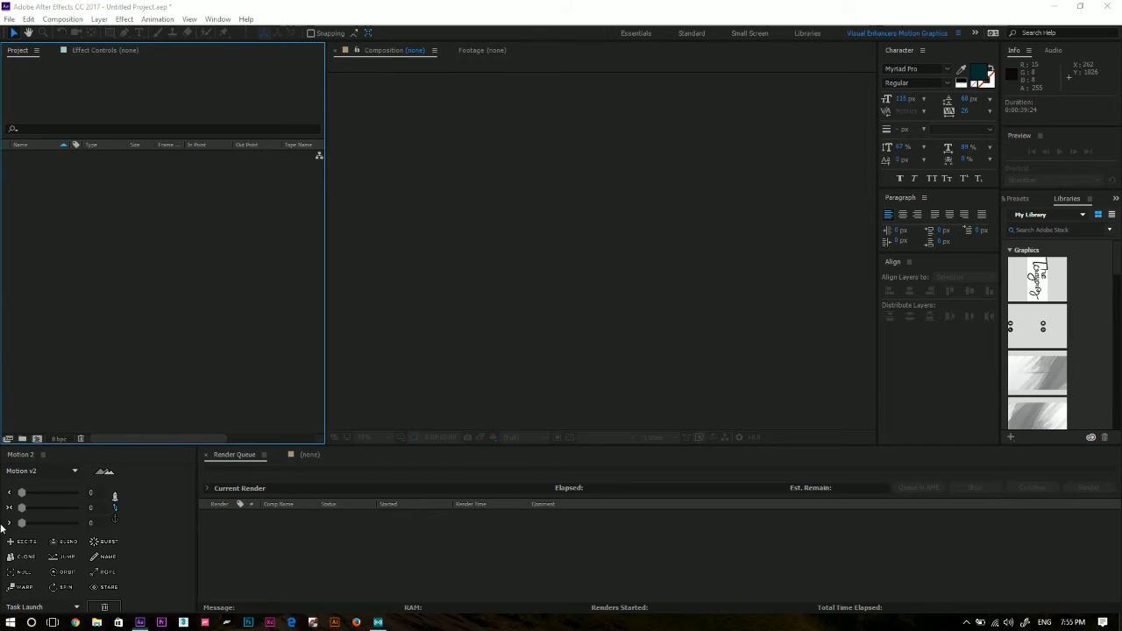
Show the desktop, open the Calcutta Film Festival folder and maximize its window.
{"action": "key", "text": "super+d"}
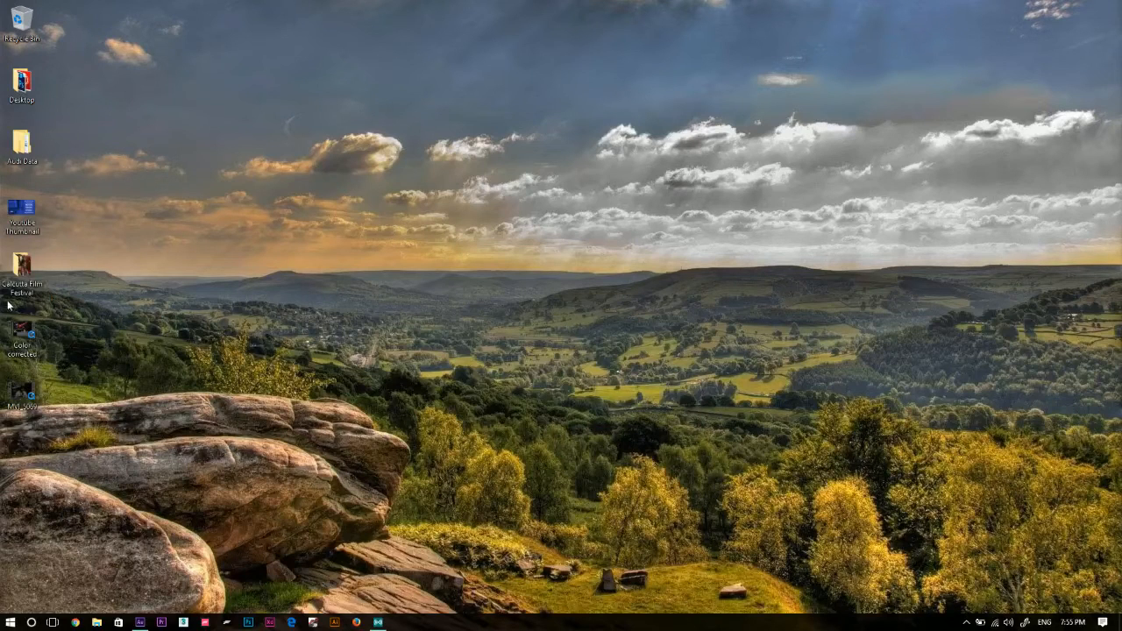
{"action": "left_click", "coordinate": [22, 270]}
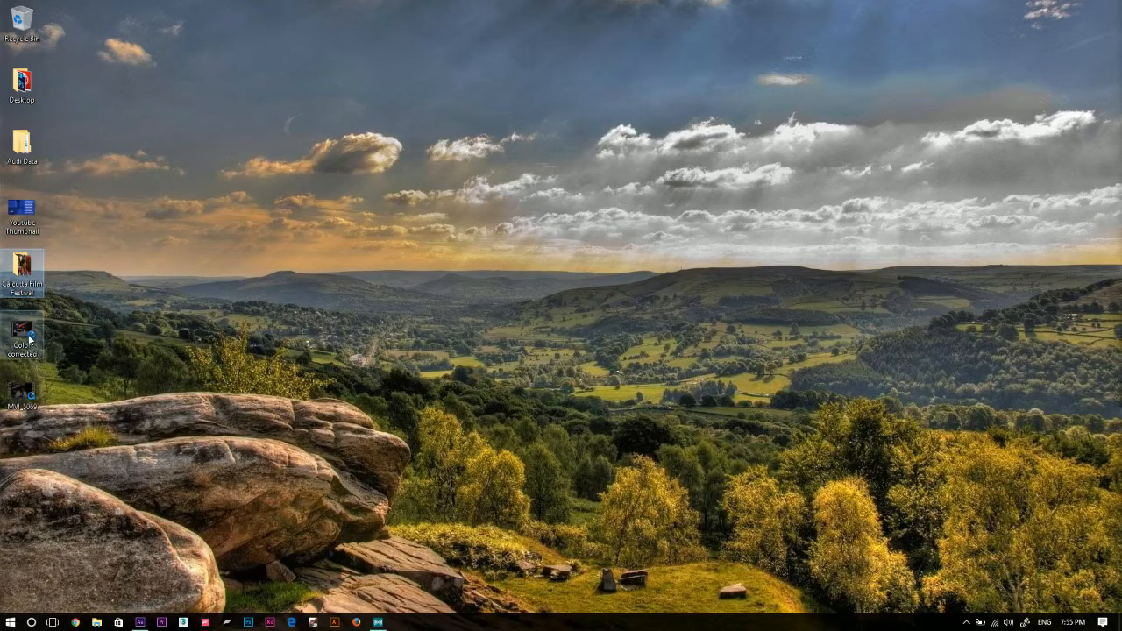
{"action": "double_click", "coordinate": [37, 269]}
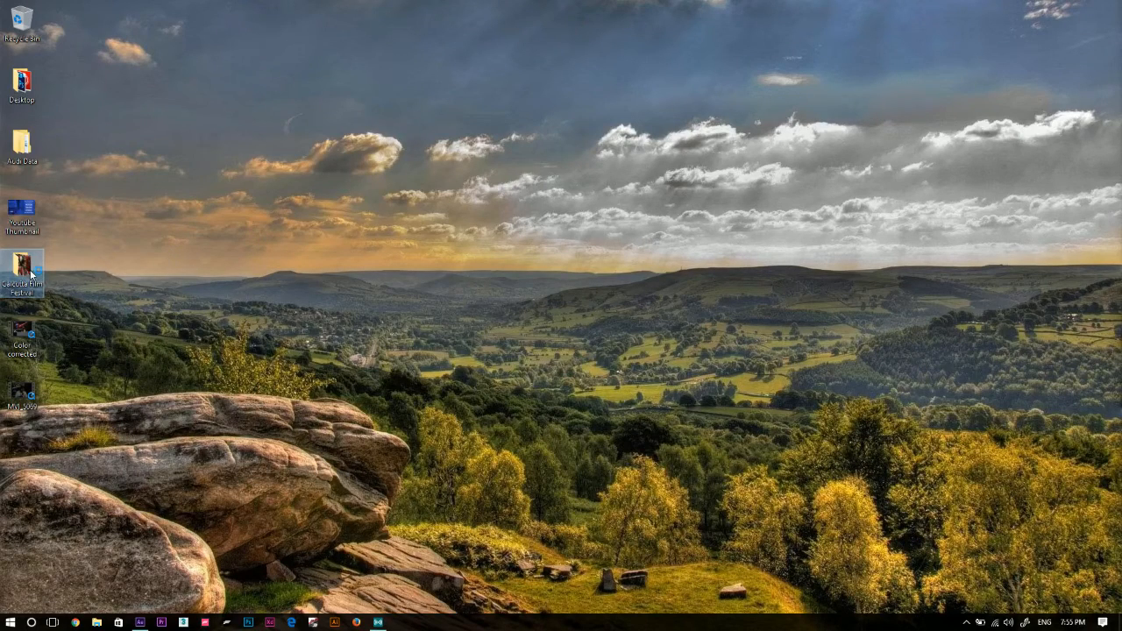
{"action": "mouse_move", "coordinate": [32, 274]}
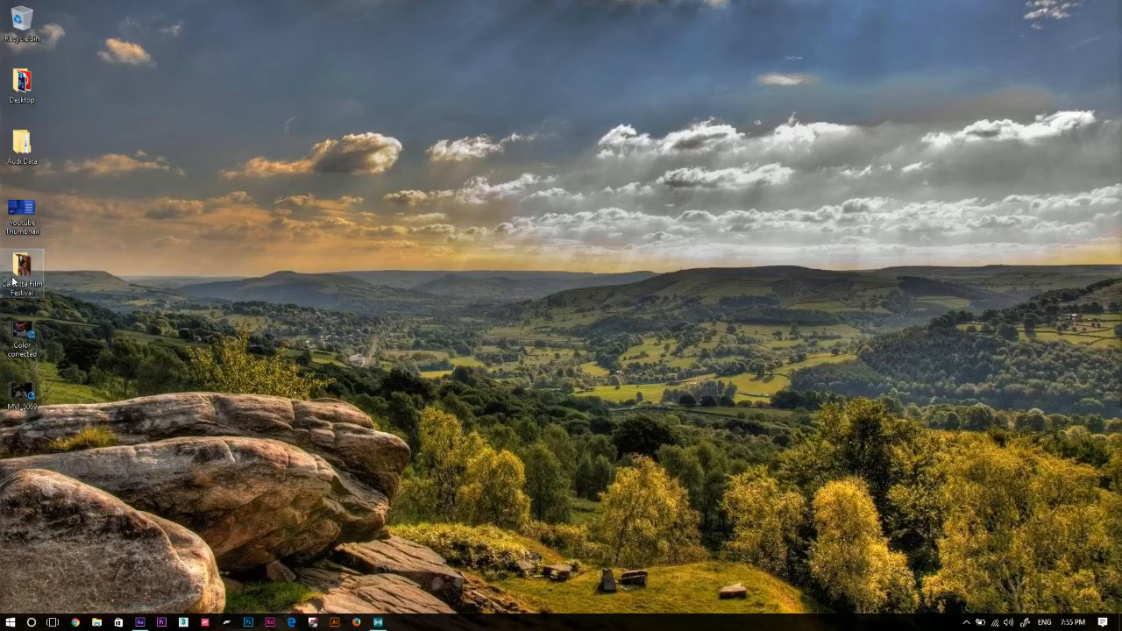
{"action": "double_click", "coordinate": [13, 281]}
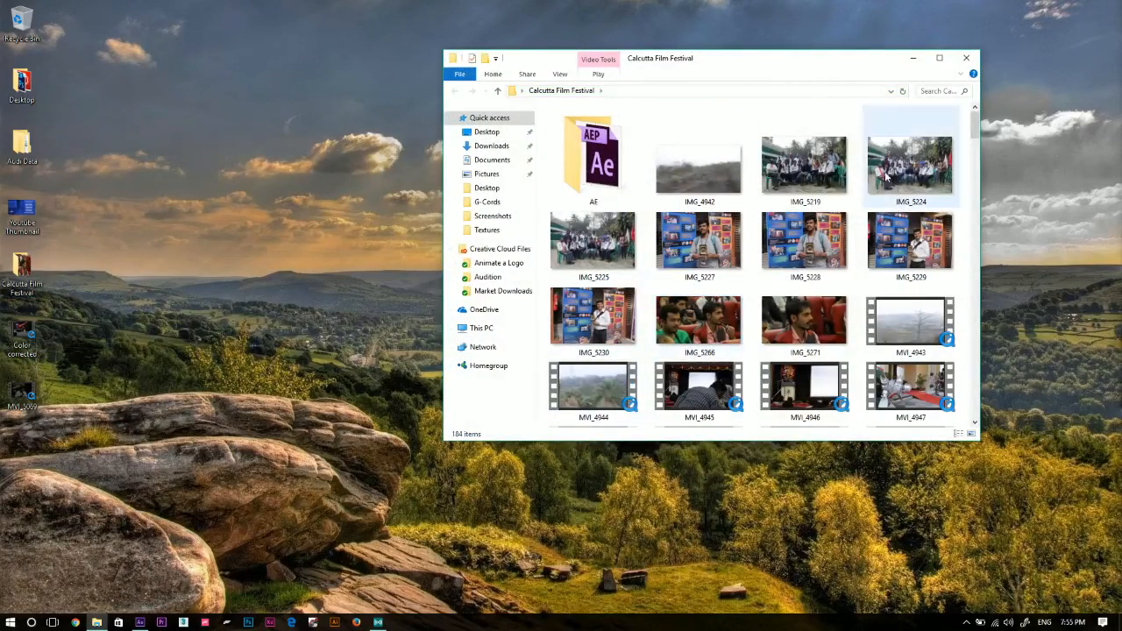
{"action": "left_click", "coordinate": [939, 58]}
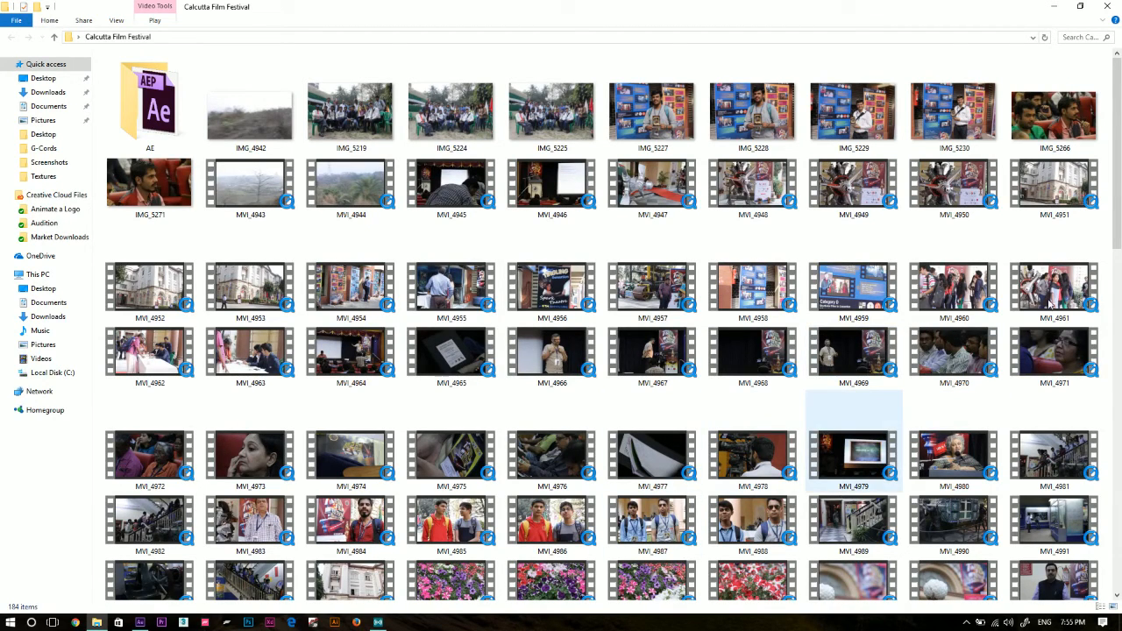
Find the MVI_5067 clip among the Calcutta Film Festival footage and try to import it into the After Effects project.
{"action": "scroll", "coordinate": [971, 313], "scroll_direction": "down", "scroll_amount": 3}
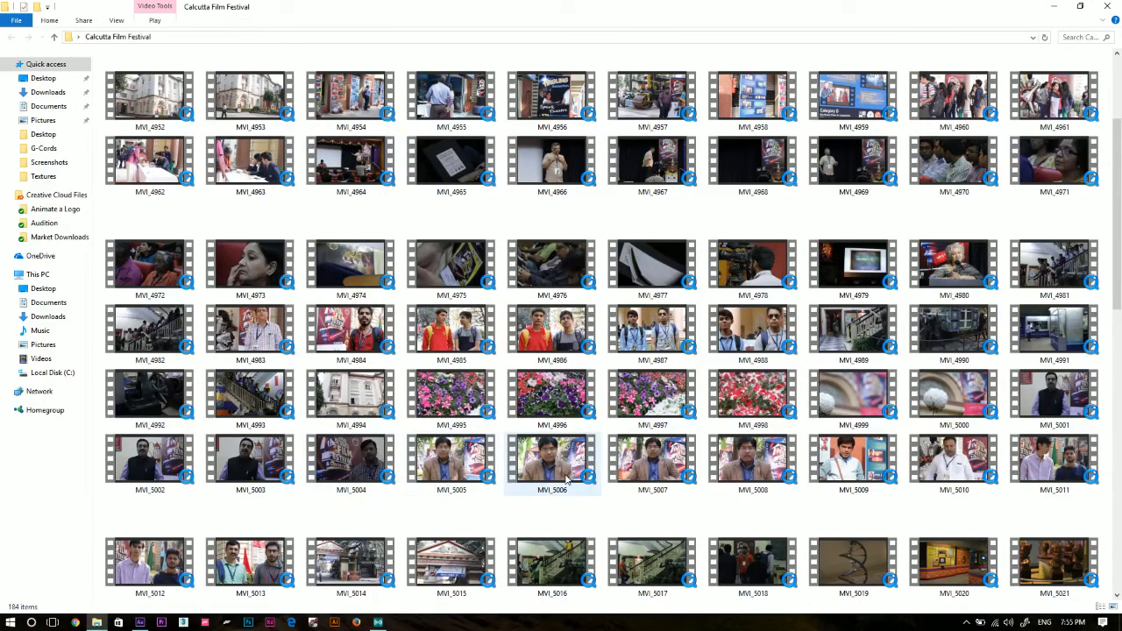
{"action": "scroll", "coordinate": [605, 487], "scroll_direction": "down", "scroll_amount": 3}
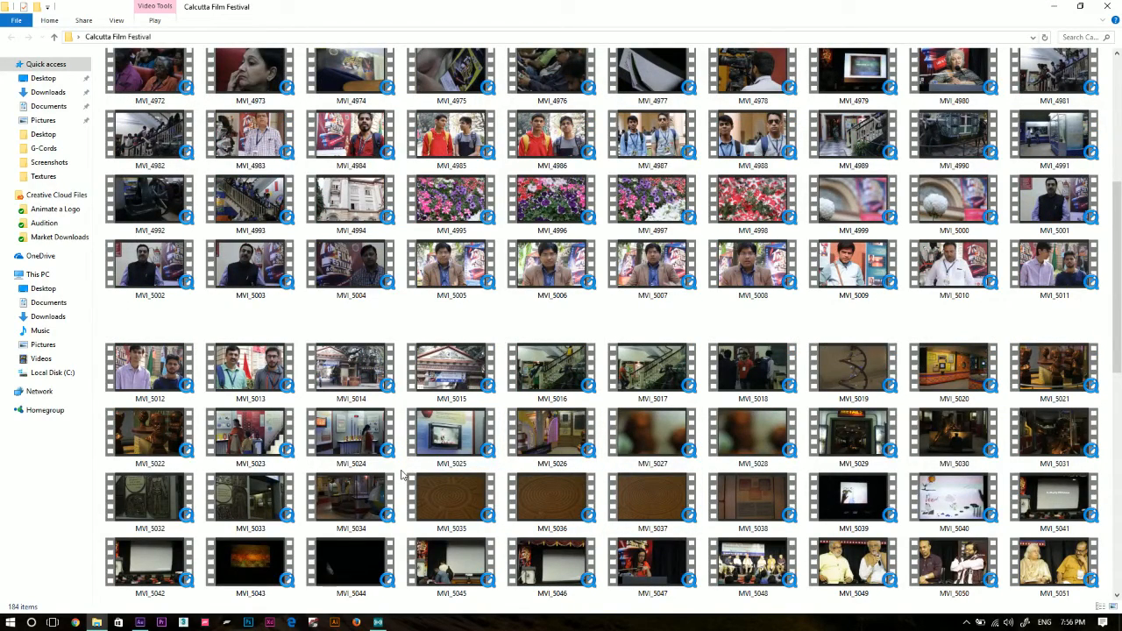
{"action": "scroll", "coordinate": [402, 474], "scroll_direction": "down", "scroll_amount": 3}
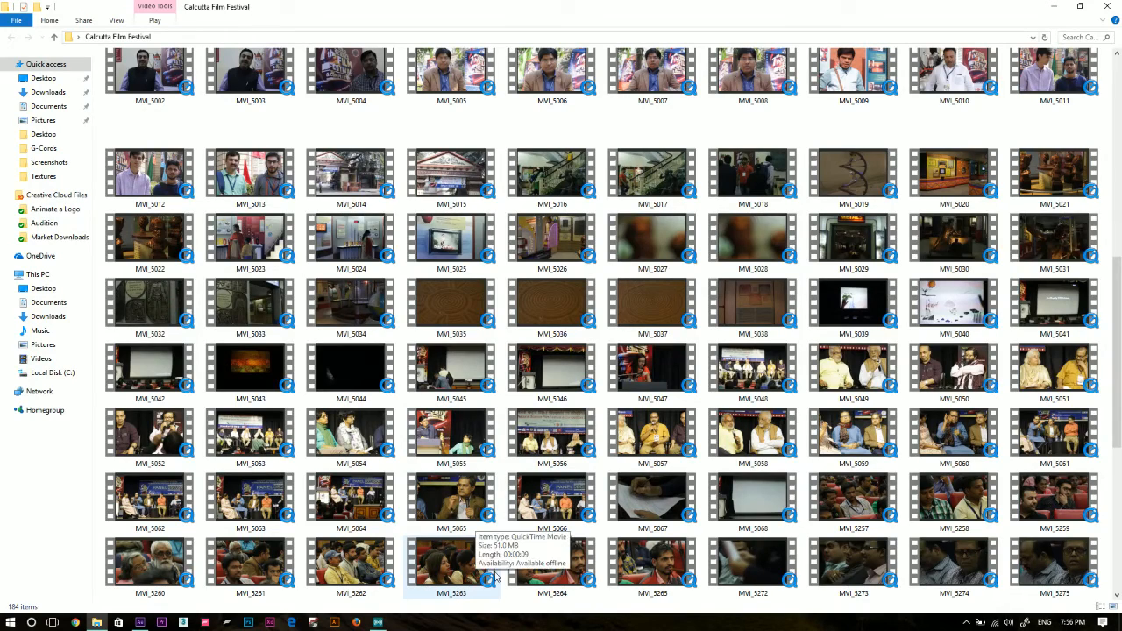
{"action": "scroll", "coordinate": [497, 579], "scroll_direction": "down", "scroll_amount": 5}
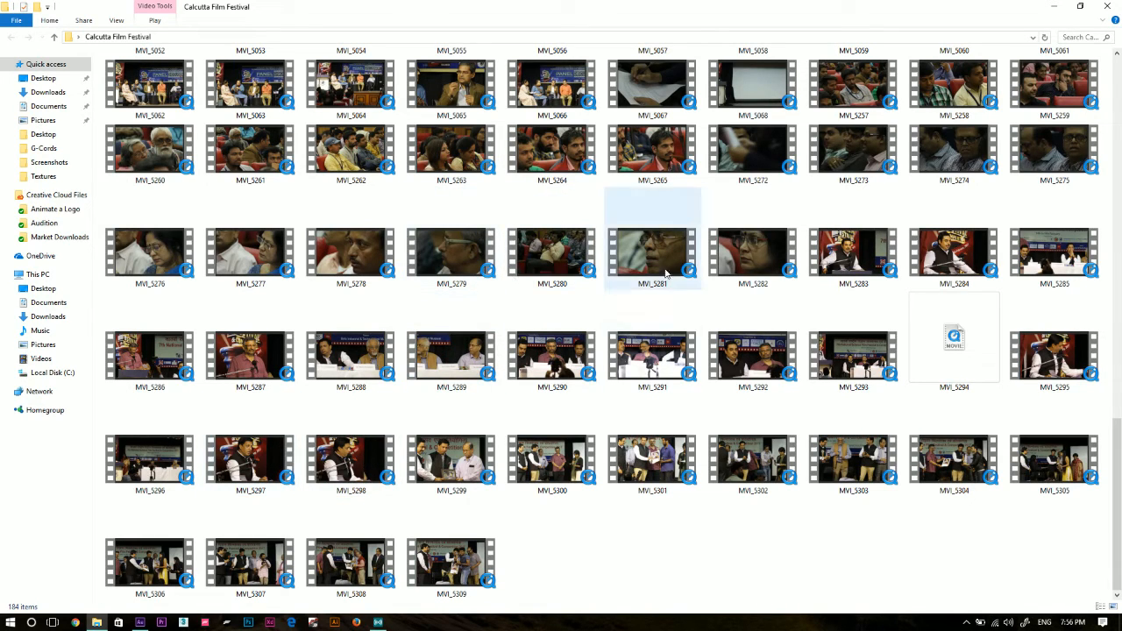
{"action": "left_click", "coordinate": [653, 88]}
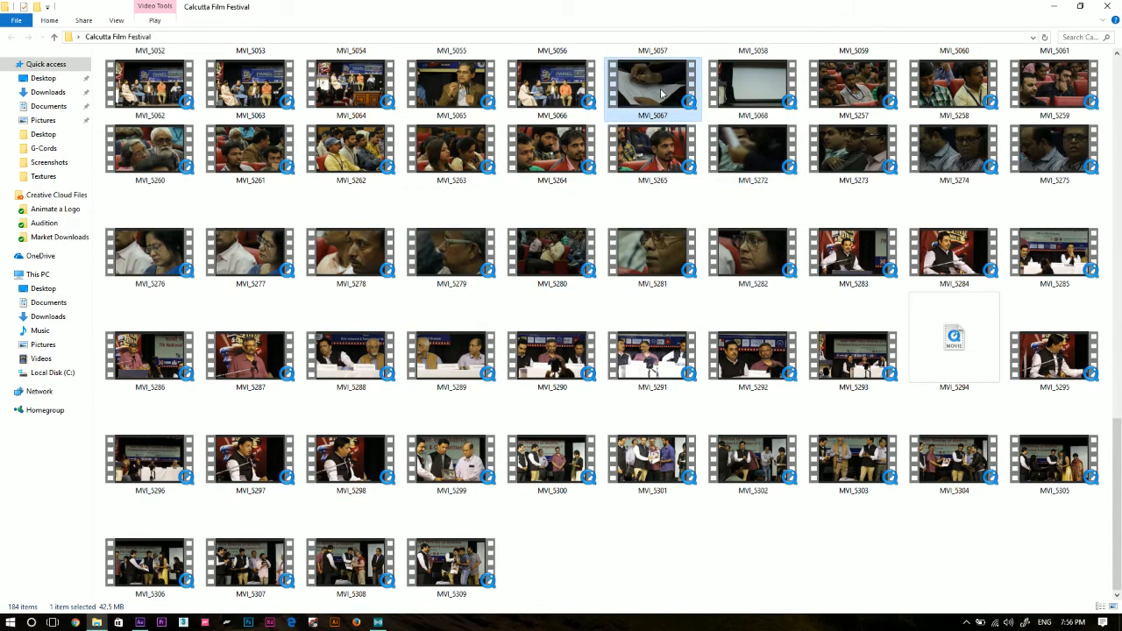
{"action": "scroll", "coordinate": [716, 180], "scroll_direction": "up", "scroll_amount": 2}
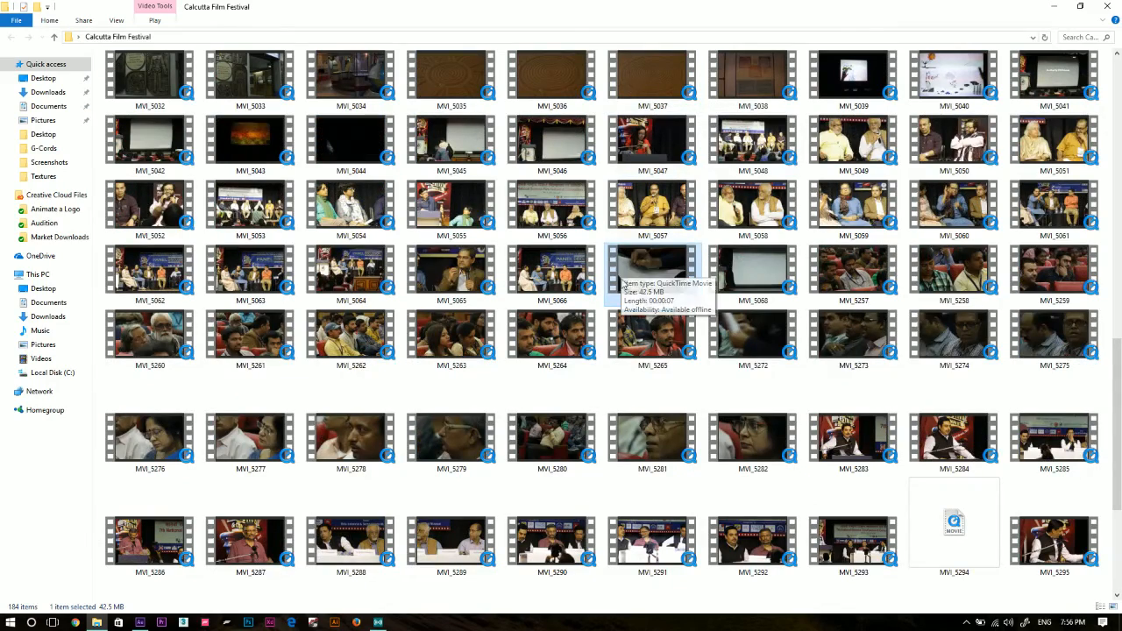
{"action": "left_click_drag", "start_coordinate": [496, 488], "coordinate": [129, 216]}
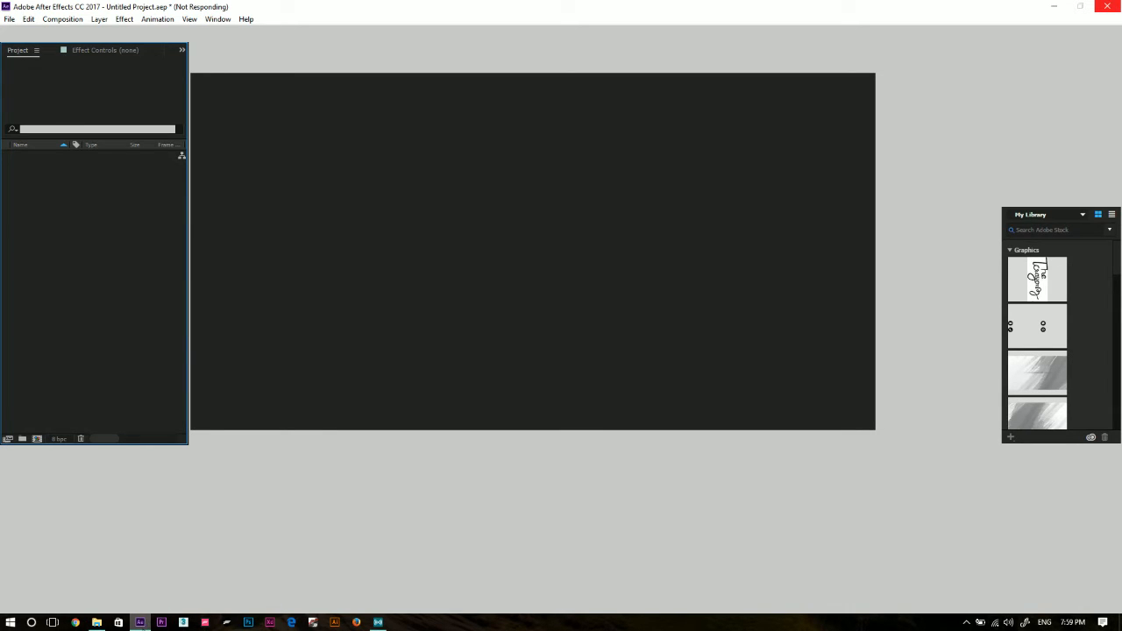
Close the unresponsive After Effects and launch it again.
{"action": "right_click", "coordinate": [147, 625]}
{"action": "left_click", "coordinate": [146, 604]}
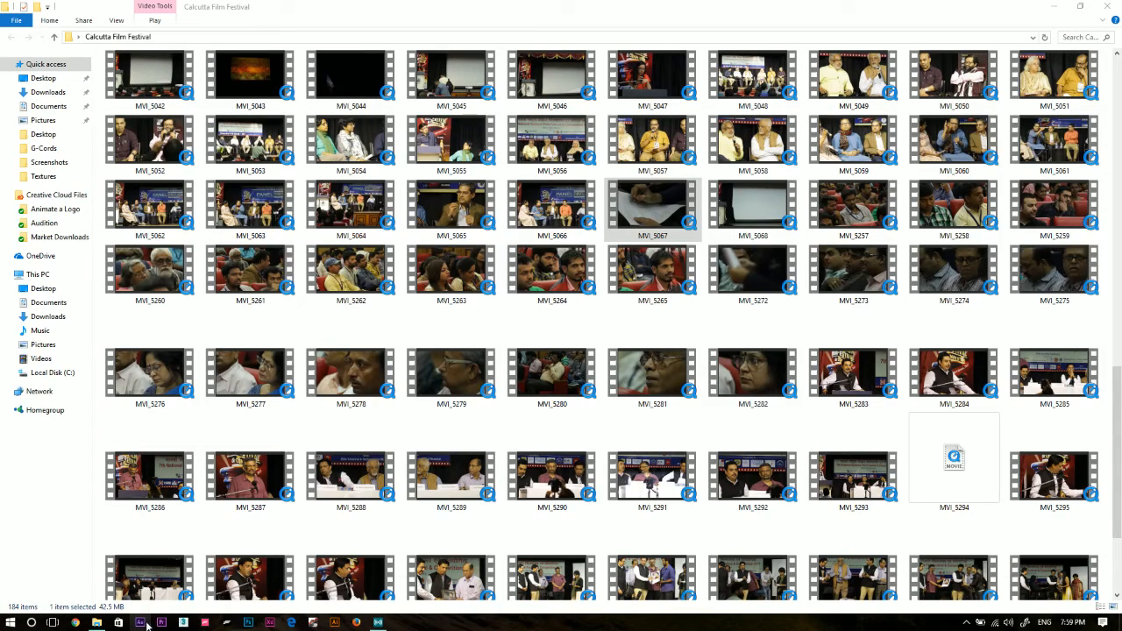
{"action": "left_click_drag", "start_coordinate": [347, 500], "coordinate": [348, 499]}
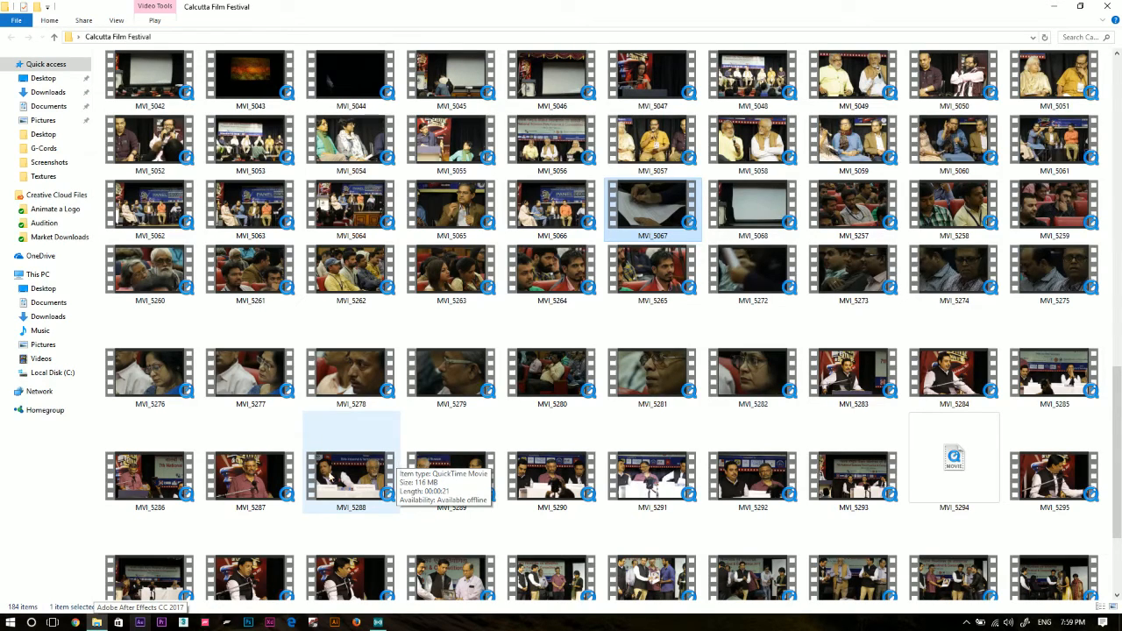
{"action": "left_click", "coordinate": [139, 621]}
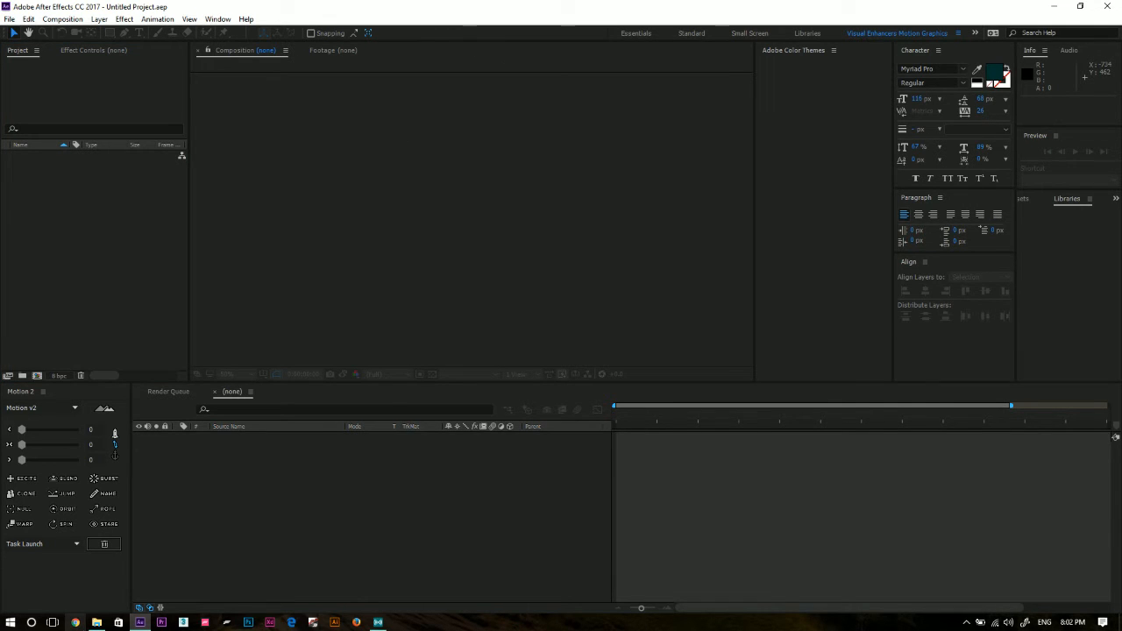
Try importing the MVI_5067 clip from the Calcutta Film Festival folder, and start a new project without saving the changes.
{"action": "left_click", "coordinate": [96, 623]}
{"action": "left_click_drag", "start_coordinate": [651, 215], "coordinate": [63, 273]}
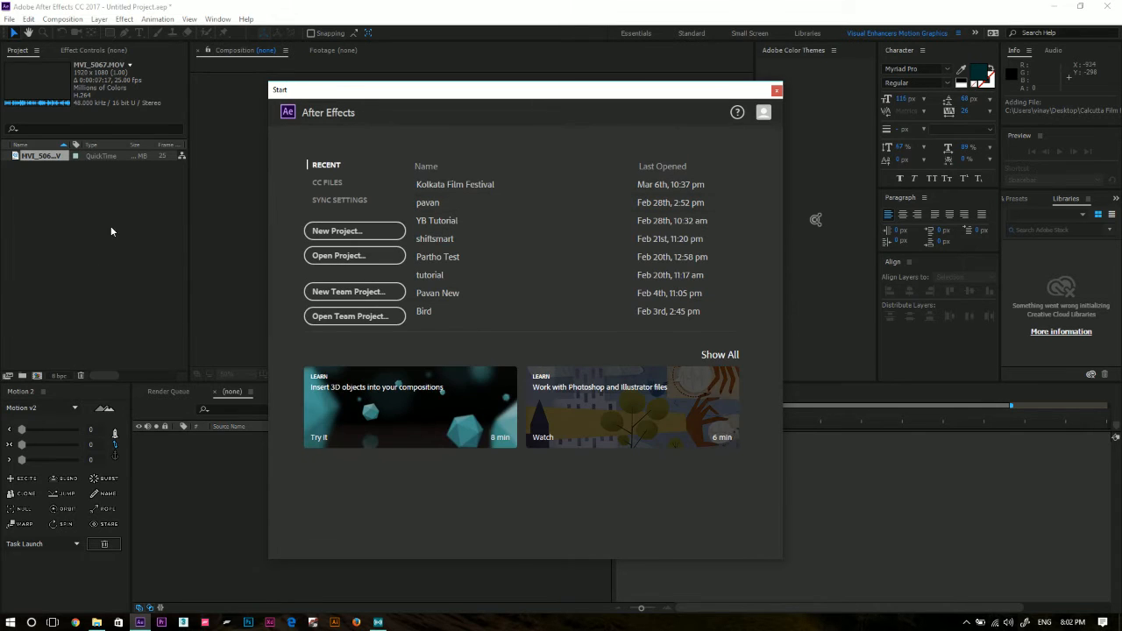
{"action": "left_click", "coordinate": [361, 234]}
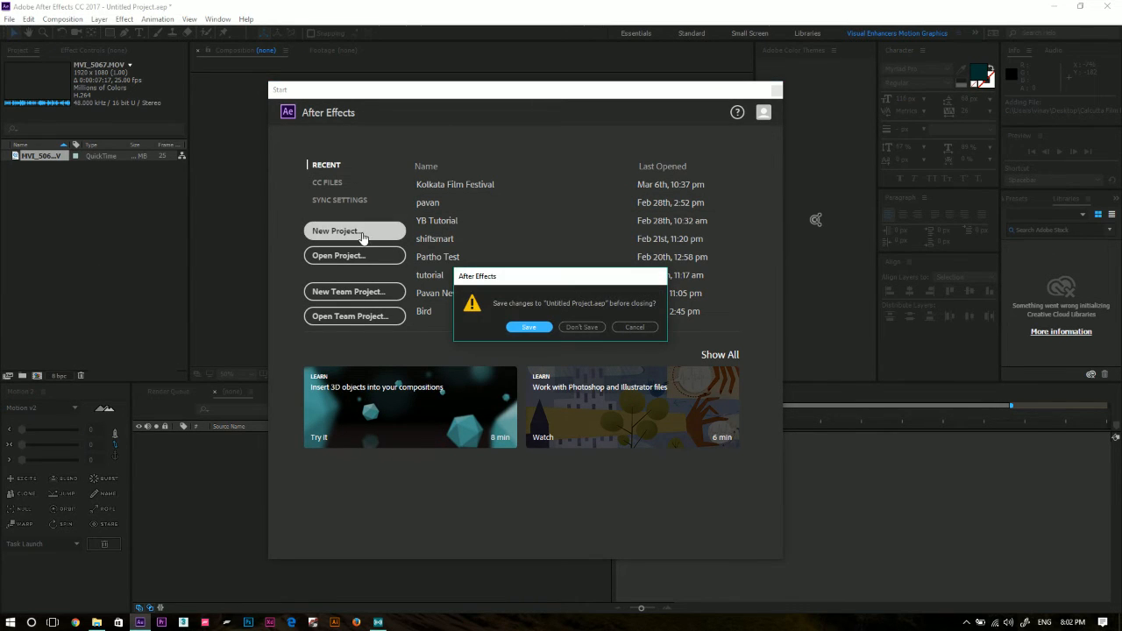
{"action": "left_click", "coordinate": [573, 327]}
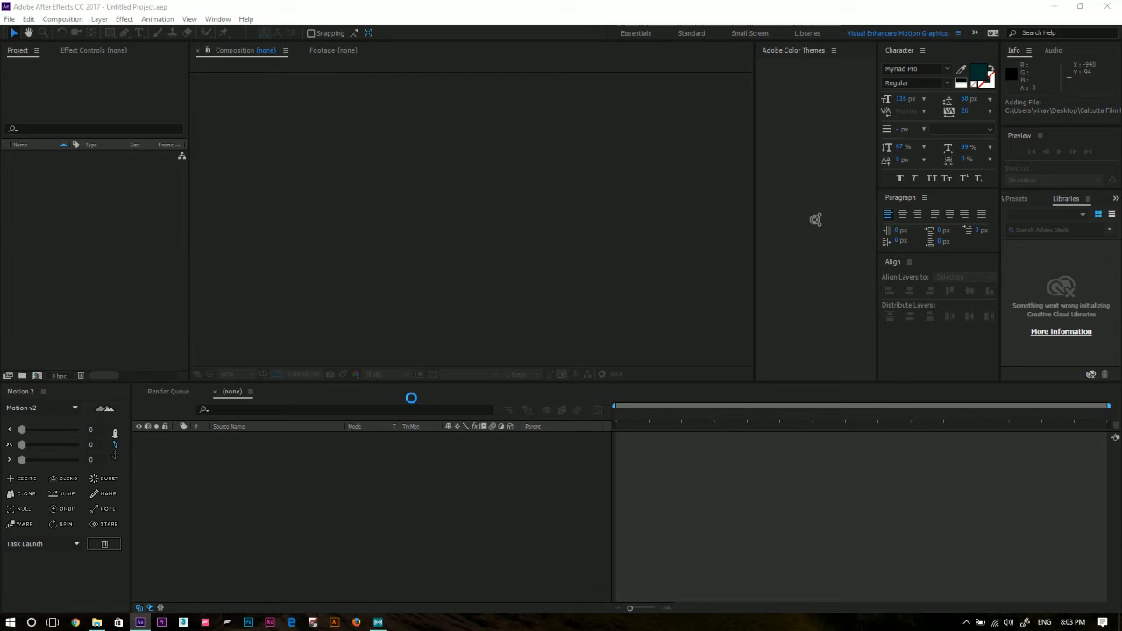
Try to close the unresponsive After Effects window from the taskbar.
{"action": "right_click", "coordinate": [145, 624]}
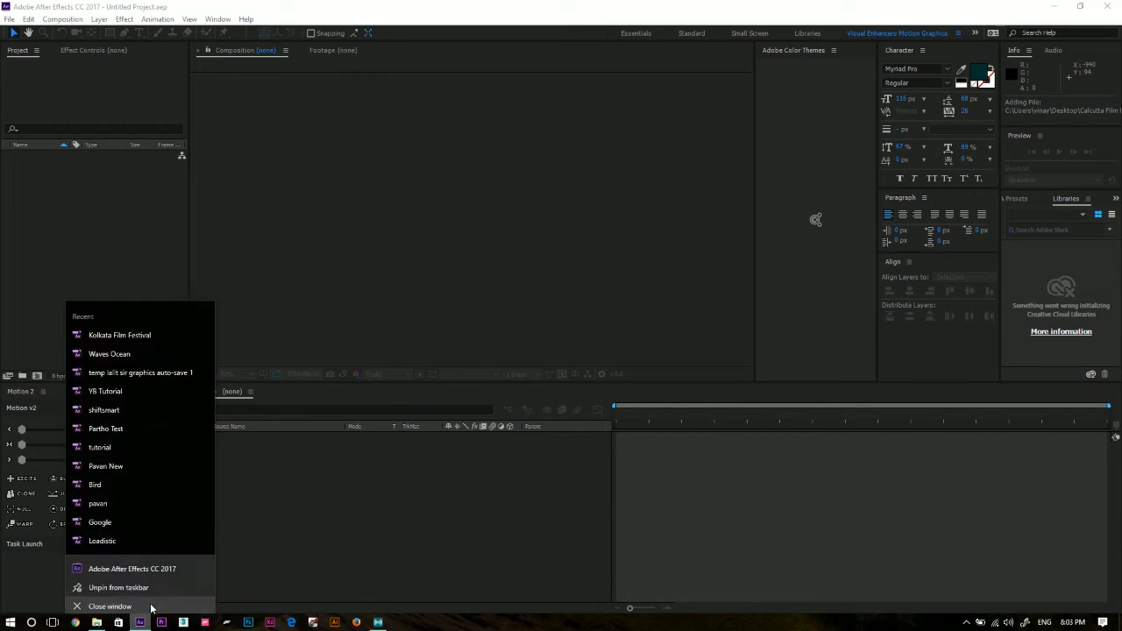
{"action": "left_click", "coordinate": [151, 605]}
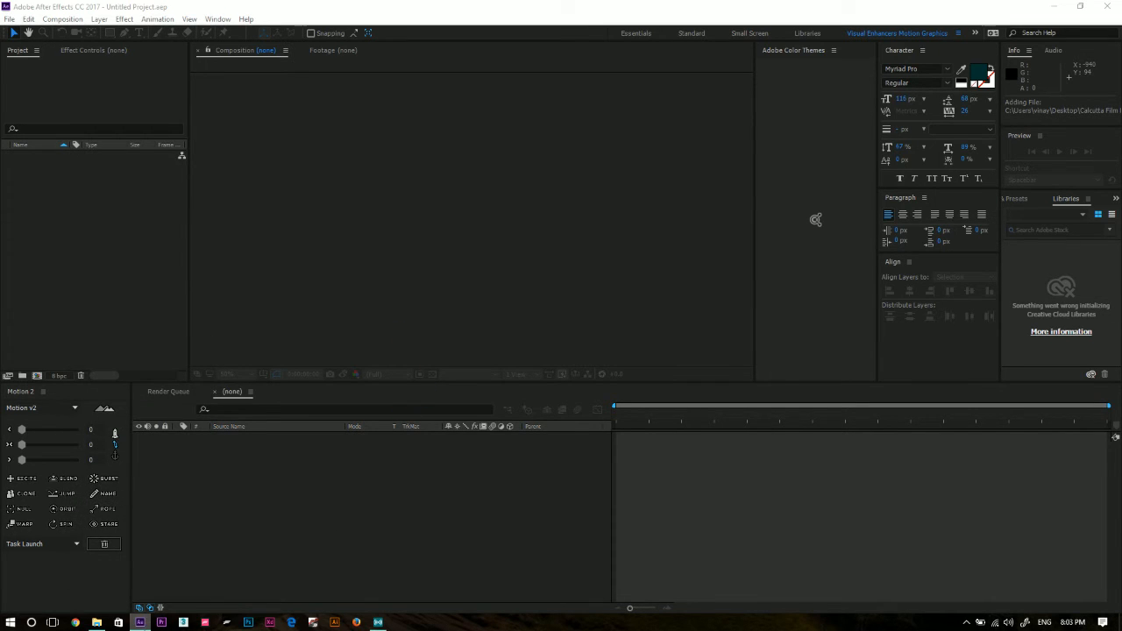
{"action": "right_click", "coordinate": [144, 624]}
{"action": "left_click", "coordinate": [142, 602]}
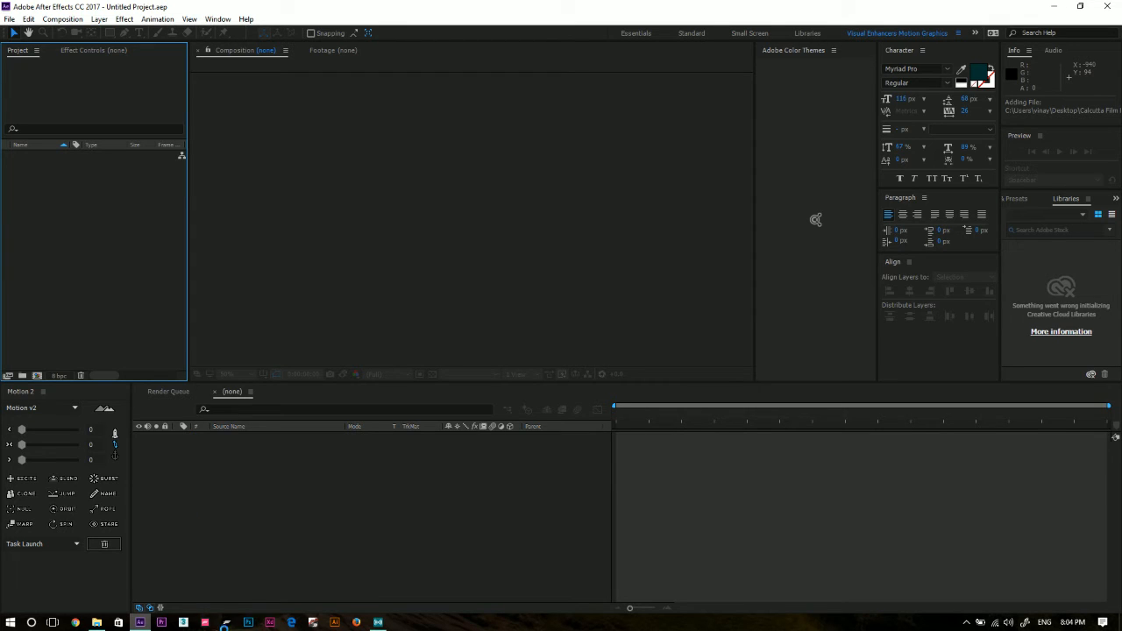
{"action": "left_click", "coordinate": [146, 623]}
{"action": "left_click", "coordinate": [149, 602]}
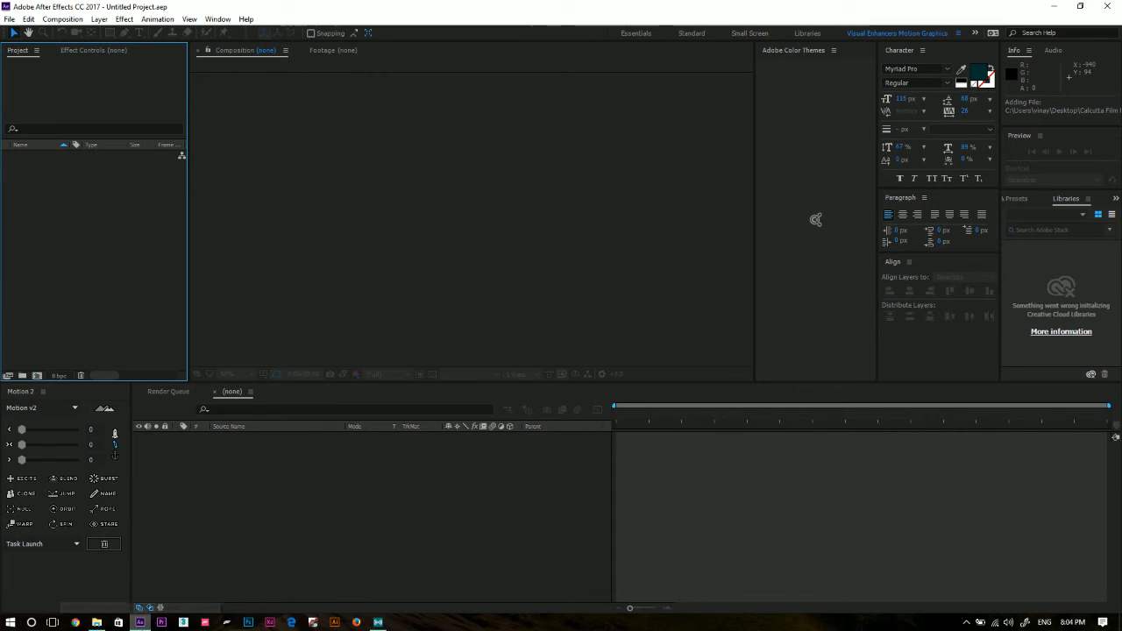
{"action": "right_click", "coordinate": [142, 624]}
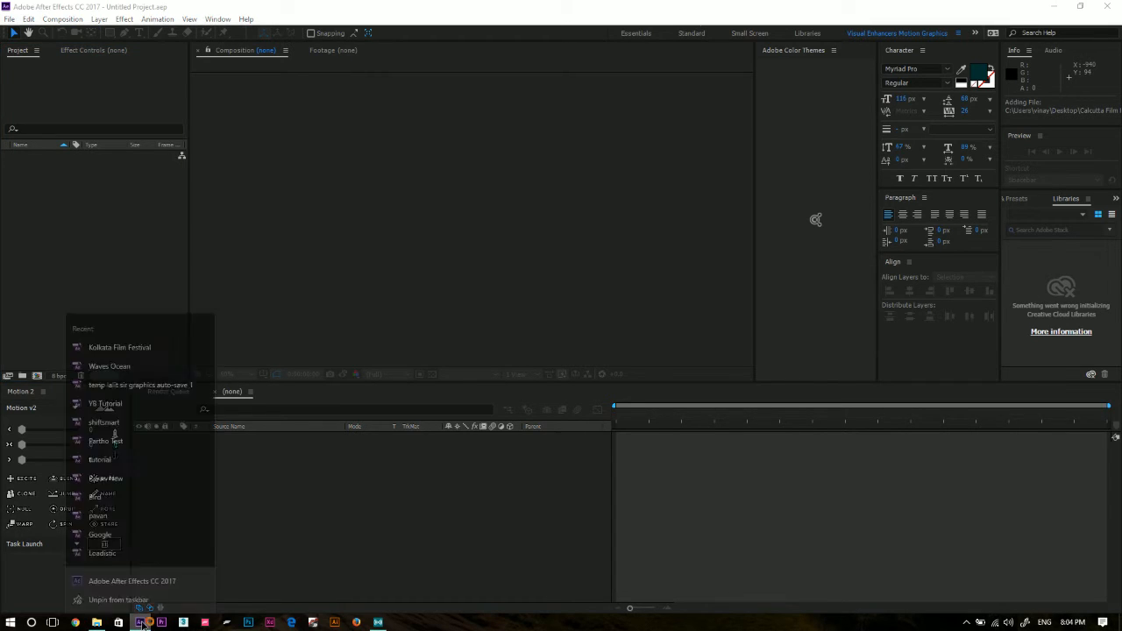
{"action": "left_click", "coordinate": [143, 602]}
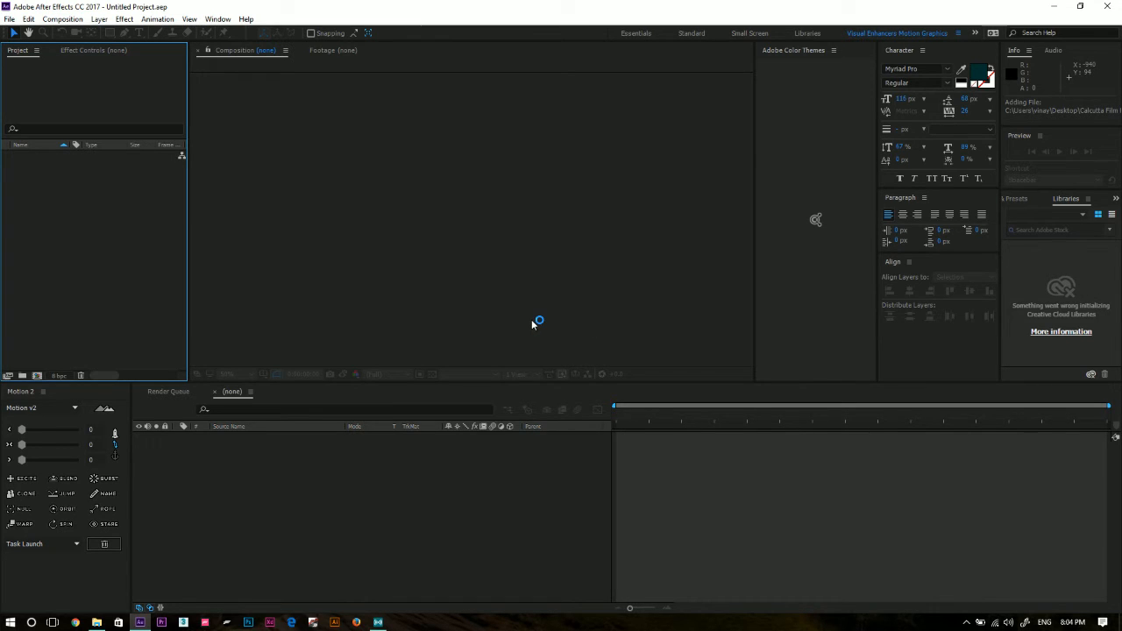
Force After Effects to end through Task Manager, and dismiss Task Manager and the Microsoft family features window.
{"action": "key", "text": "ctrl+shift+Escape"}
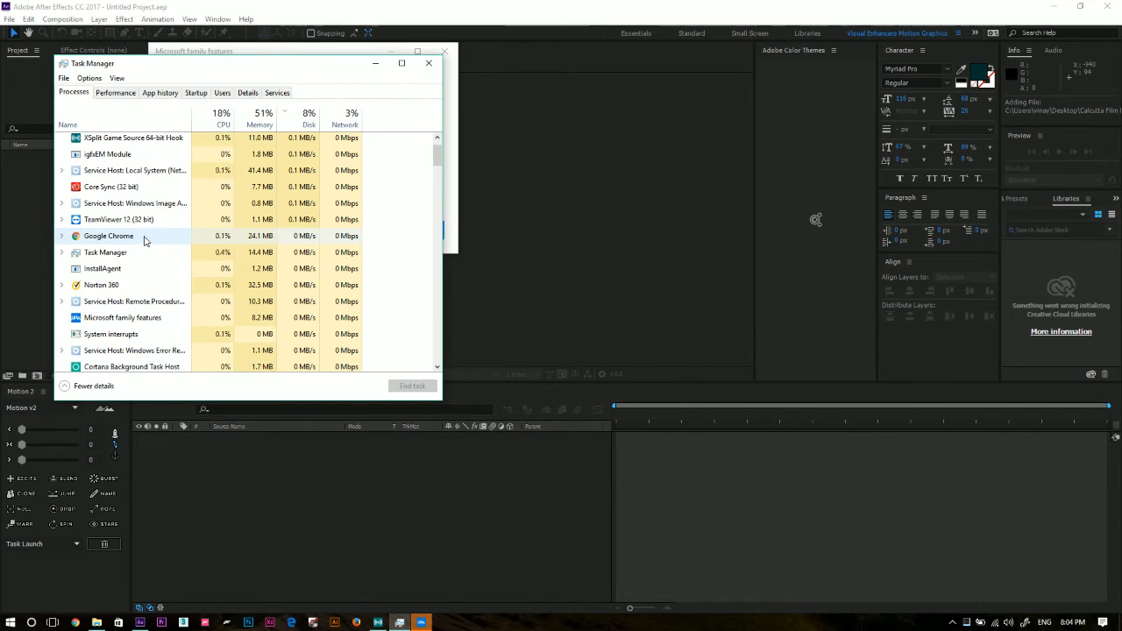
{"action": "scroll", "coordinate": [140, 215], "scroll_direction": "down", "scroll_amount": 2}
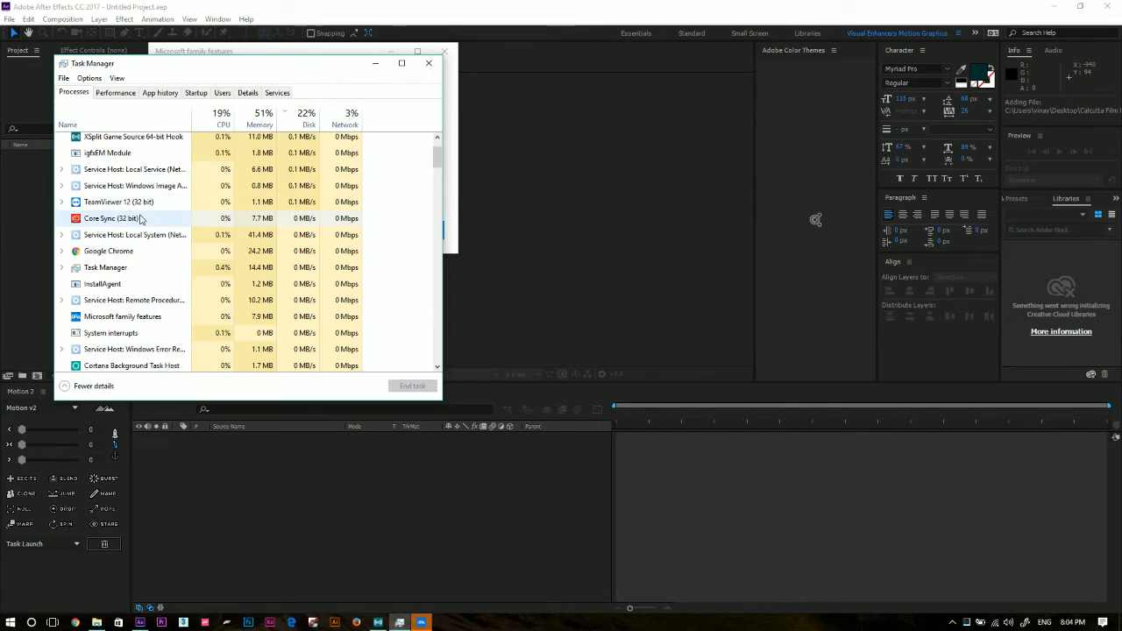
{"action": "scroll", "coordinate": [142, 228], "scroll_direction": "down", "scroll_amount": 5}
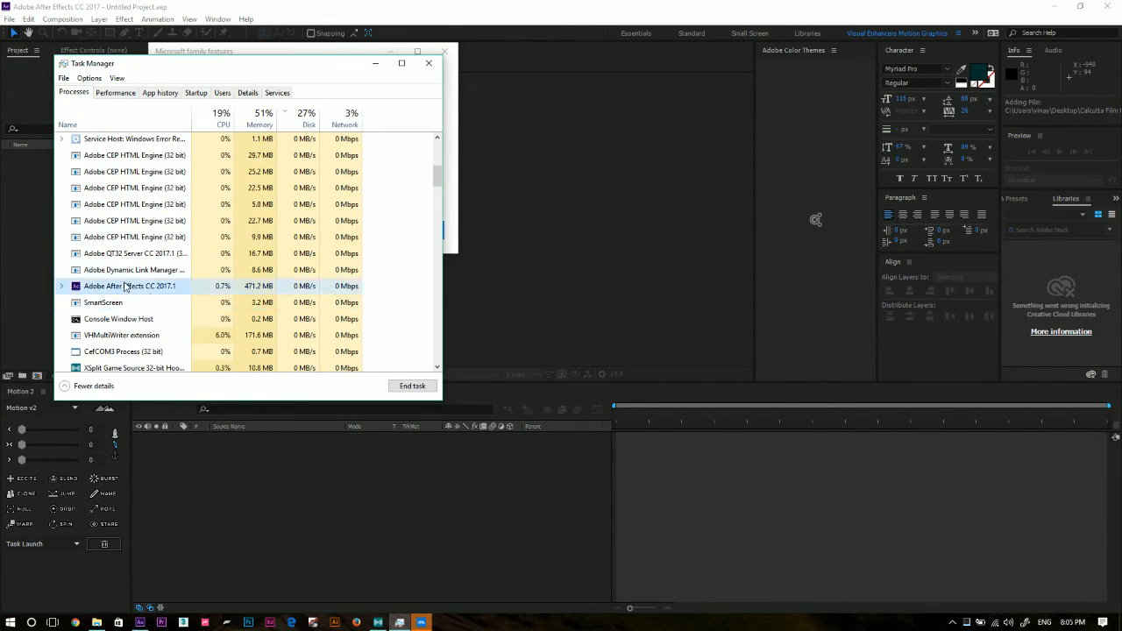
{"action": "left_click", "coordinate": [123, 287]}
{"action": "left_click", "coordinate": [406, 388]}
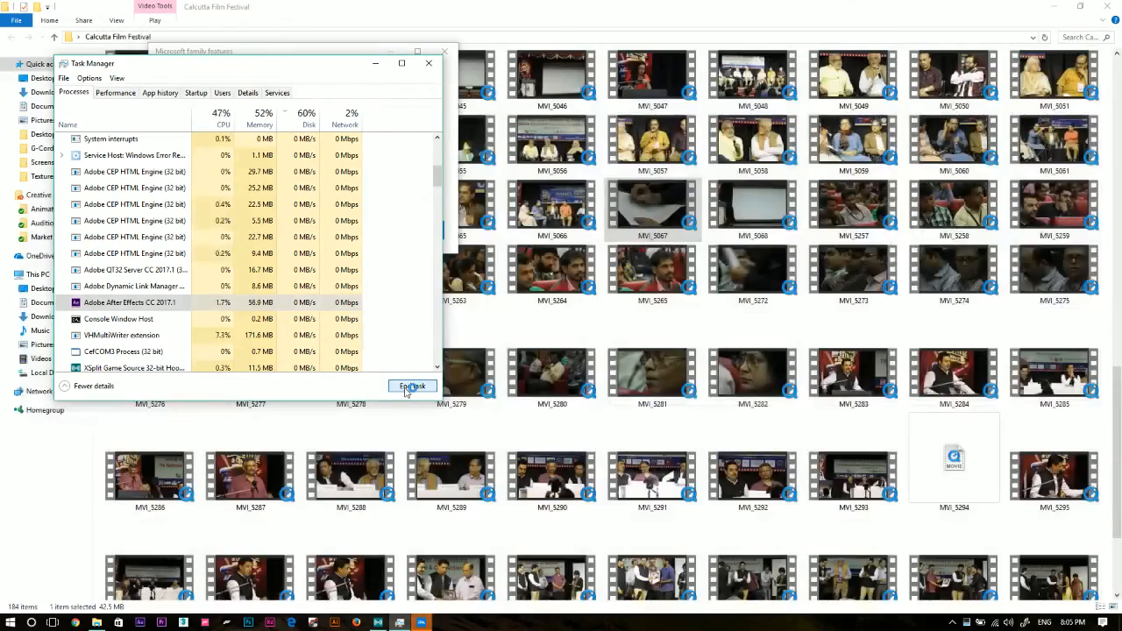
{"action": "left_click", "coordinate": [428, 63]}
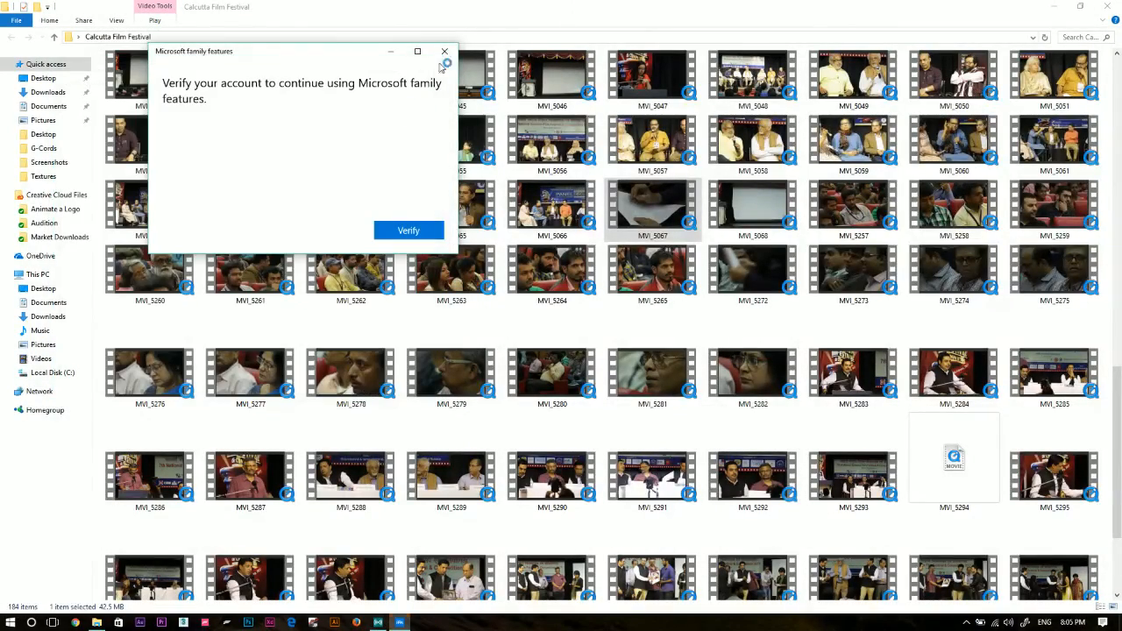
{"action": "left_click", "coordinate": [444, 51]}
Launch After Effects again and dismiss its Start screen.
{"action": "right_click", "coordinate": [141, 623]}
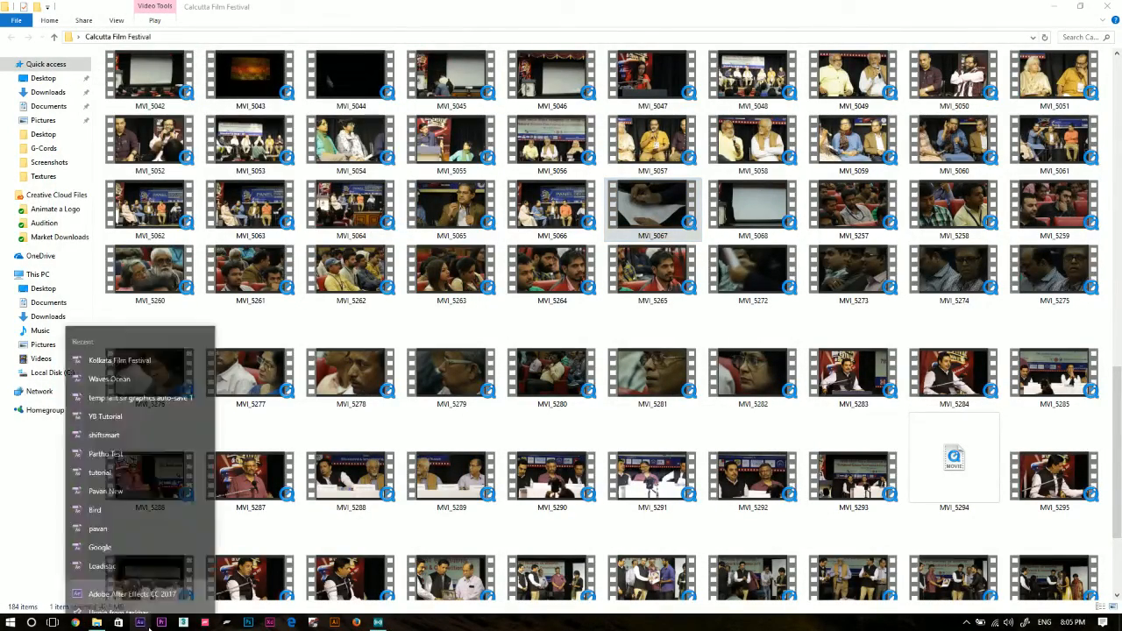
{"action": "left_click", "coordinate": [19, 542]}
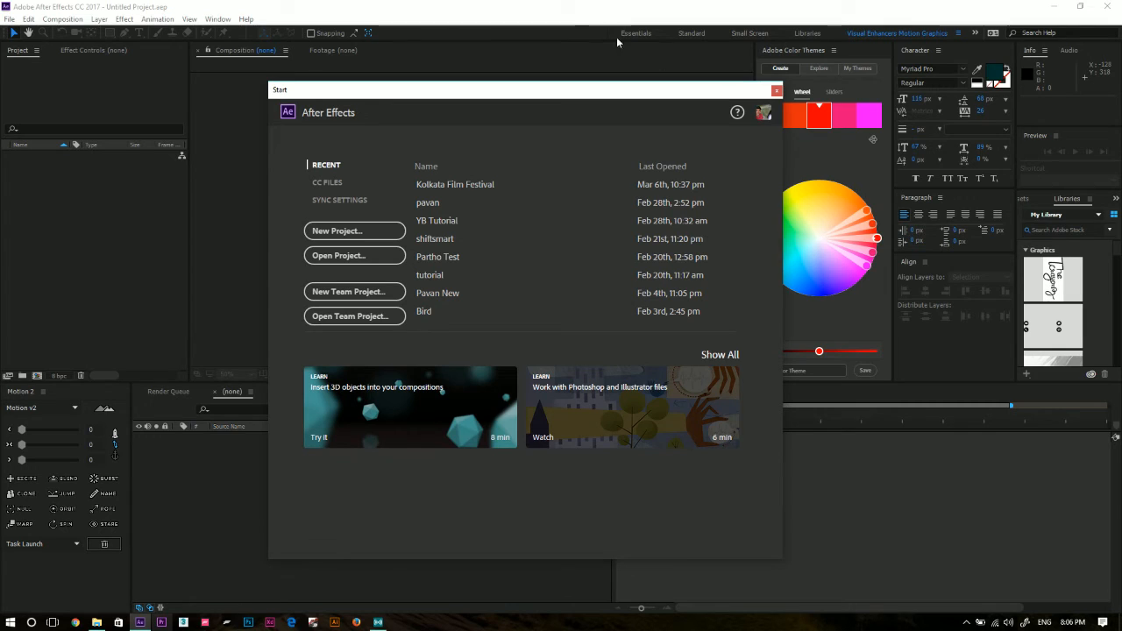
{"action": "left_click", "coordinate": [776, 90]}
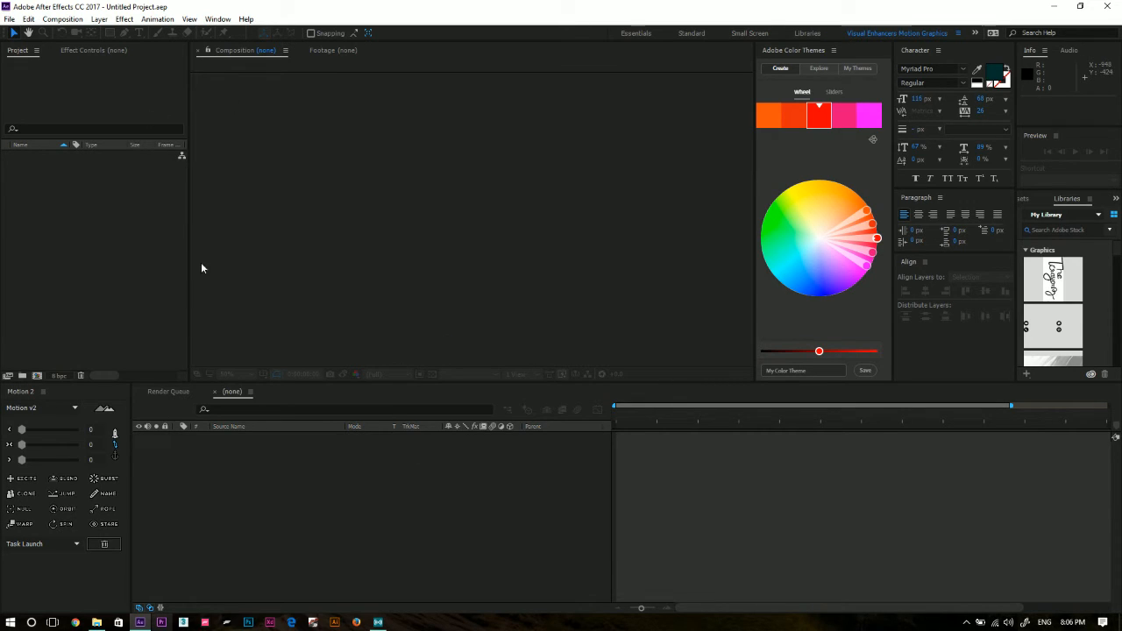
Import the MVI_5067 clip from the Calcutta Film Festival folder into the empty After Effects project.
{"action": "left_click", "coordinate": [19, 232]}
{"action": "left_click", "coordinate": [91, 625]}
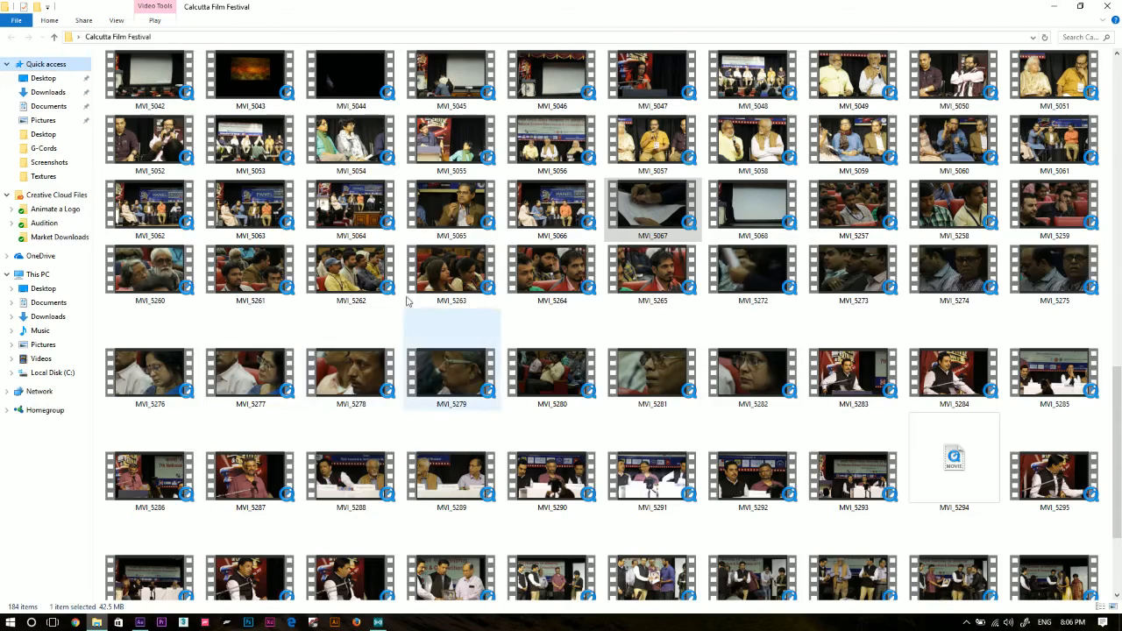
{"action": "left_click_drag", "start_coordinate": [649, 215], "coordinate": [110, 334]}
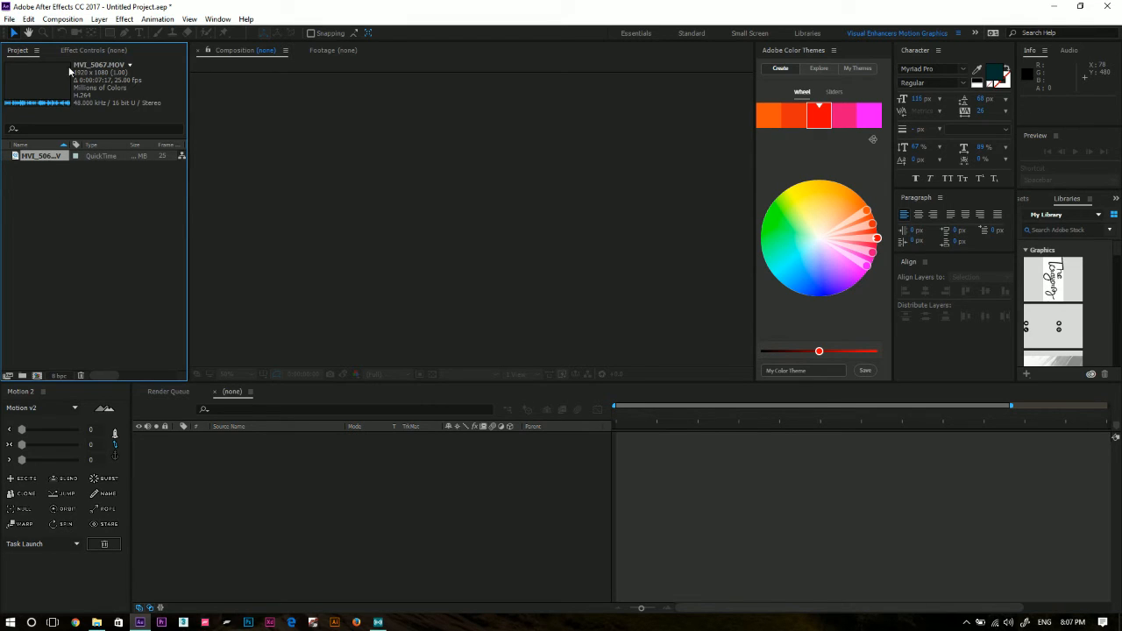
{"action": "left_click", "coordinate": [132, 215]}
{"action": "left_click", "coordinate": [69, 156]}
{"action": "left_click", "coordinate": [80, 178]}
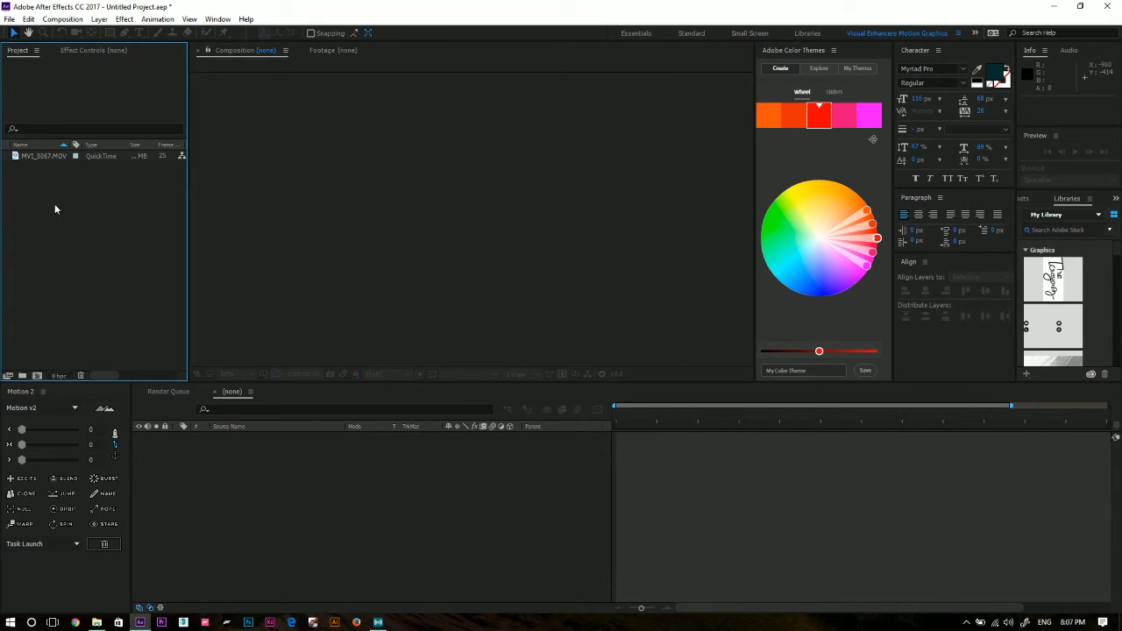
Open the MVI_5067 footage in the Footage viewer and toggle display refresh off and back on.
{"action": "left_click", "coordinate": [47, 155]}
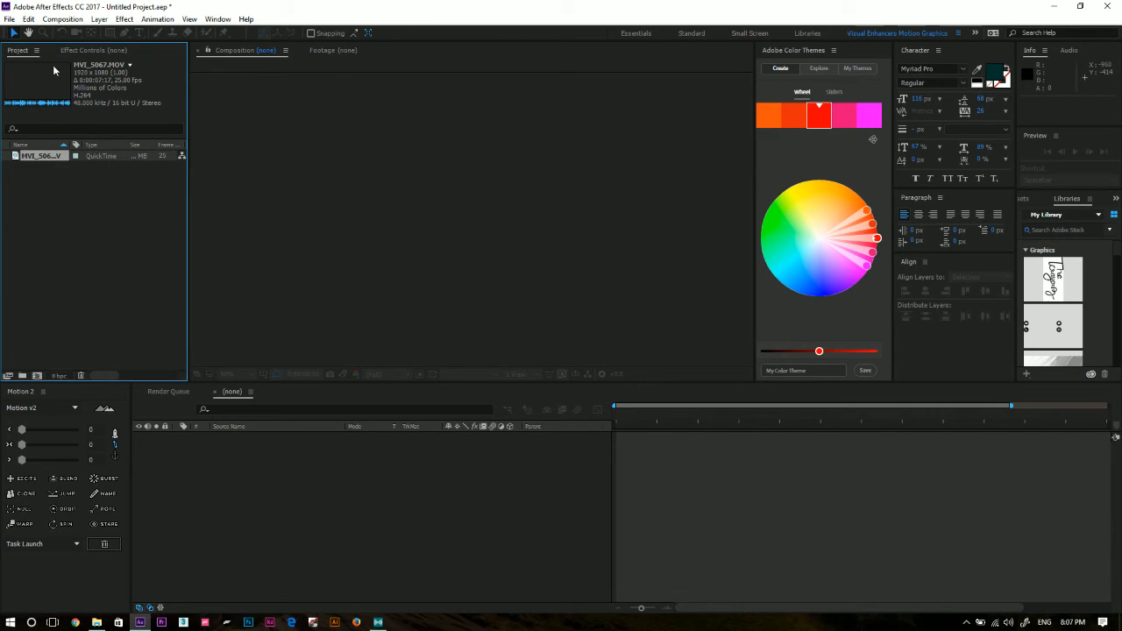
{"action": "double_click", "coordinate": [38, 158]}
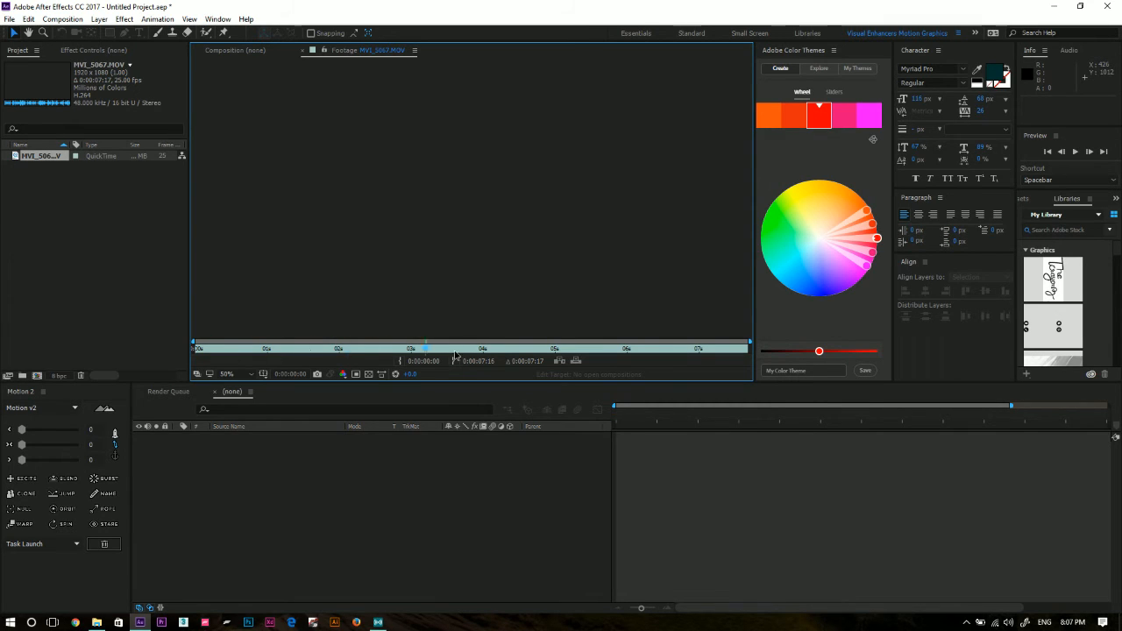
{"action": "key", "text": "Caps_Lock"}
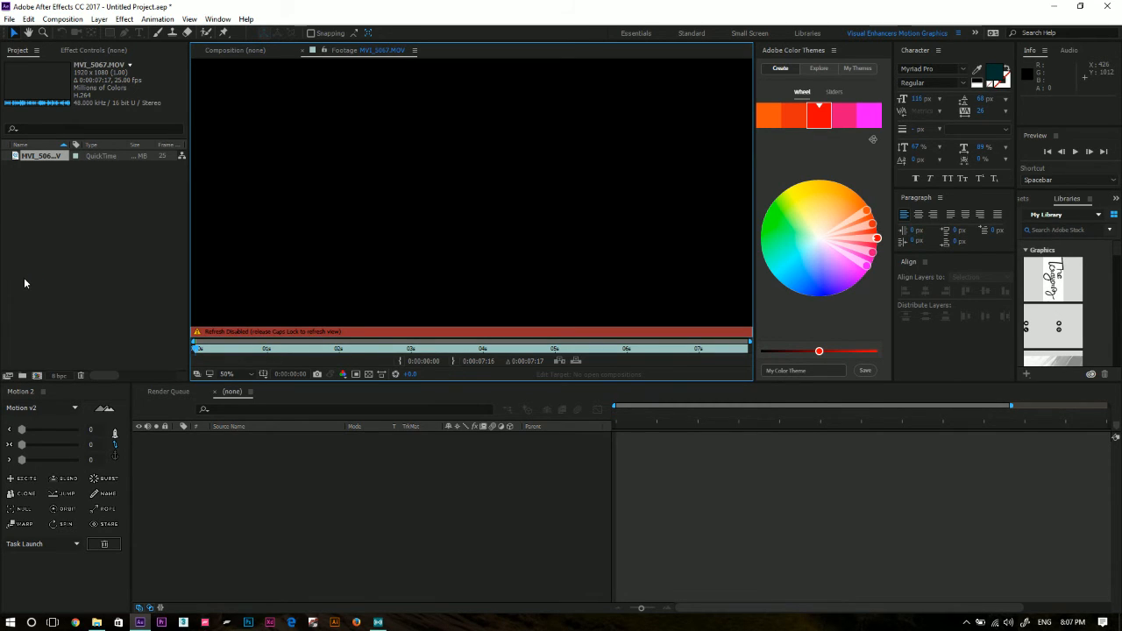
{"action": "key", "text": "Caps_Lock"}
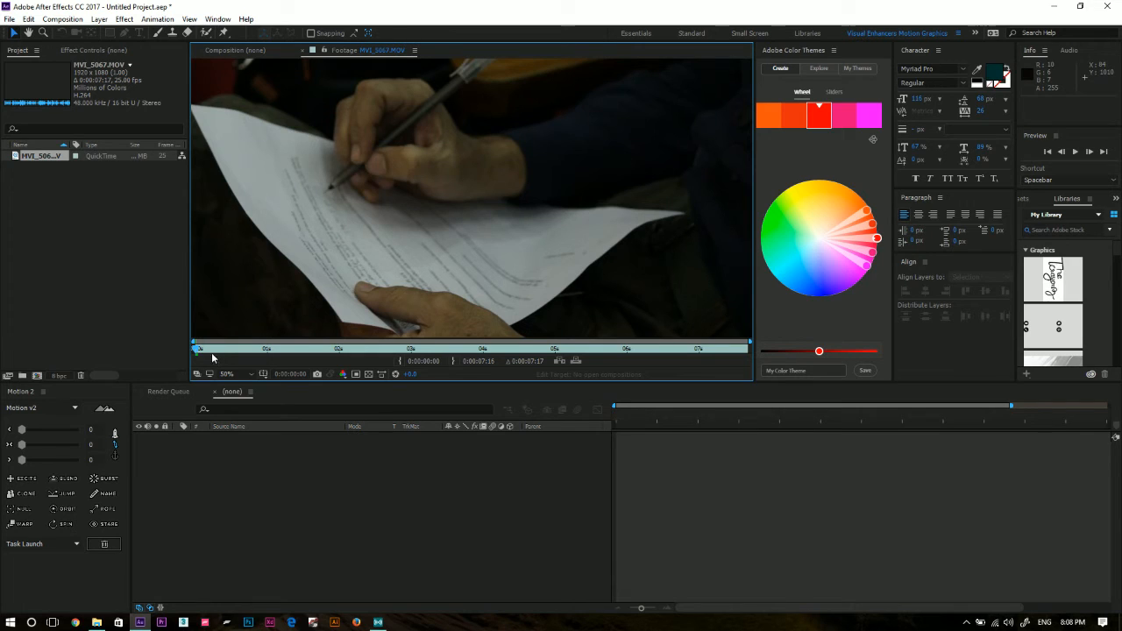
Play and scrub through the first two seconds of the MVI_5067 footage to examine the hand and paper movement.
{"action": "key", "text": "space"}
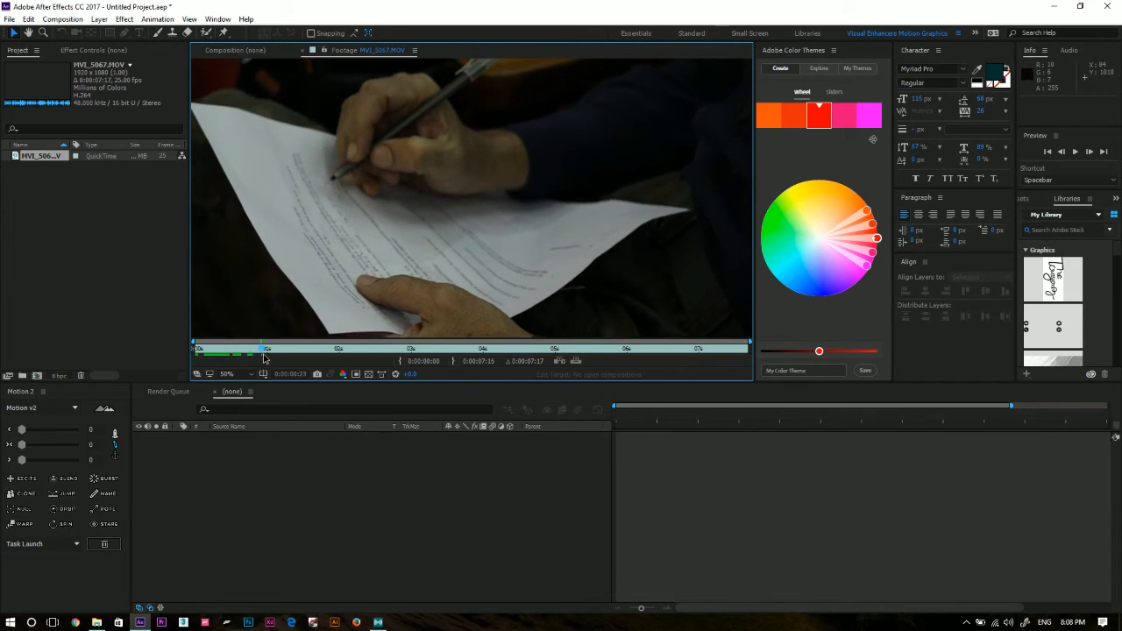
{"action": "mouse_move", "coordinate": [301, 358]}
{"action": "left_mouse_down"}
{"action": "mouse_move", "coordinate": [327, 361]}
{"action": "mouse_move", "coordinate": [277, 368]}
{"action": "mouse_move", "coordinate": [313, 377]}
{"action": "mouse_move", "coordinate": [319, 354]}
{"action": "left_mouse_up"}
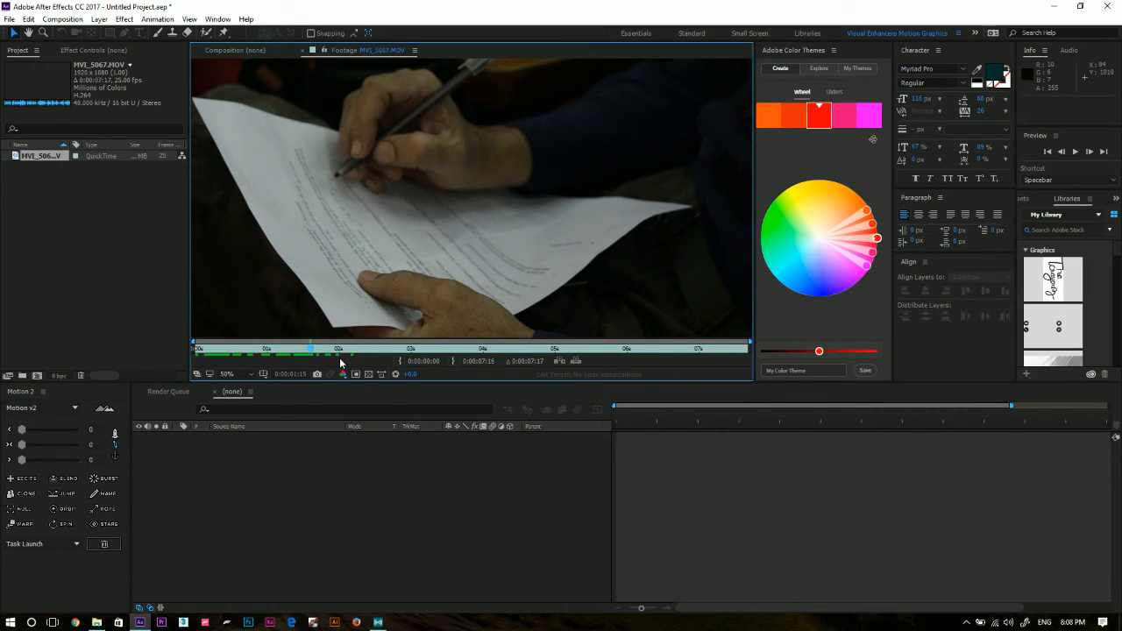
{"action": "key", "text": "space"}
{"action": "left_click", "coordinate": [314, 358]}
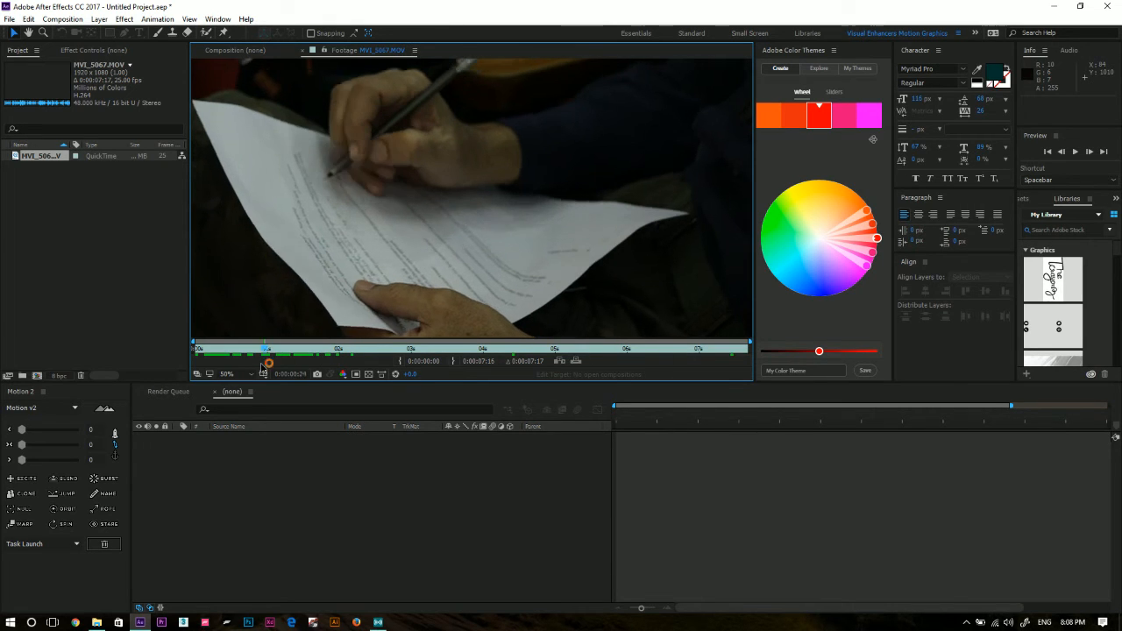
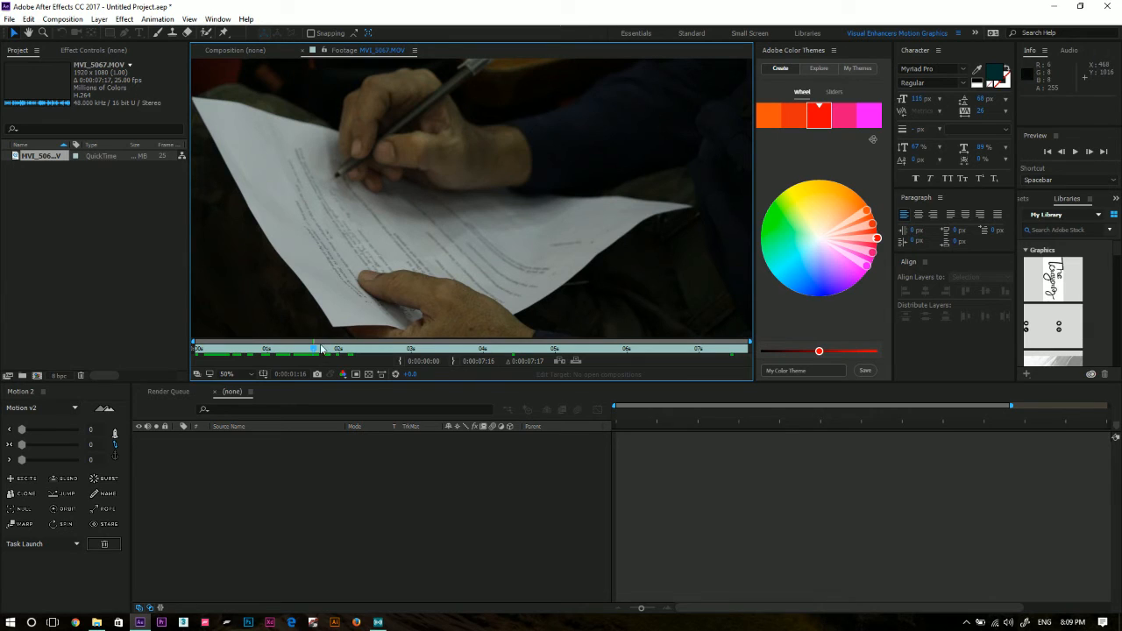
Scrub and play through the first five seconds of the MVI_5067 footage to examine the pen and hand movement.
{"action": "left_click", "coordinate": [306, 356]}
{"action": "left_click_drag", "start_coordinate": [306, 356], "coordinate": [413, 362]}
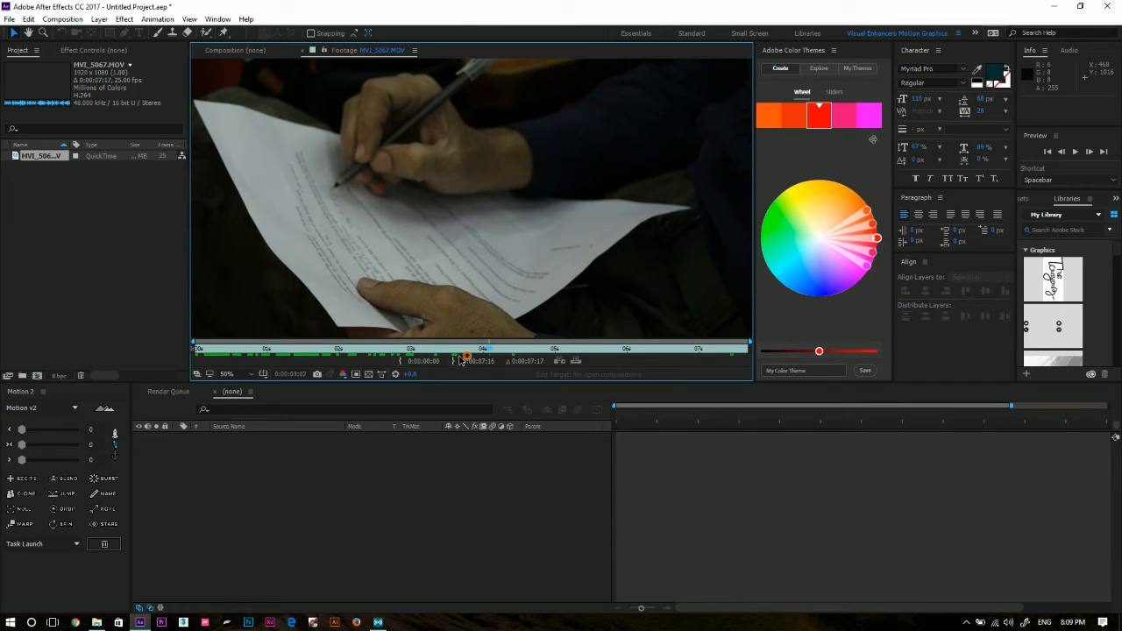
{"action": "left_click", "coordinate": [342, 356]}
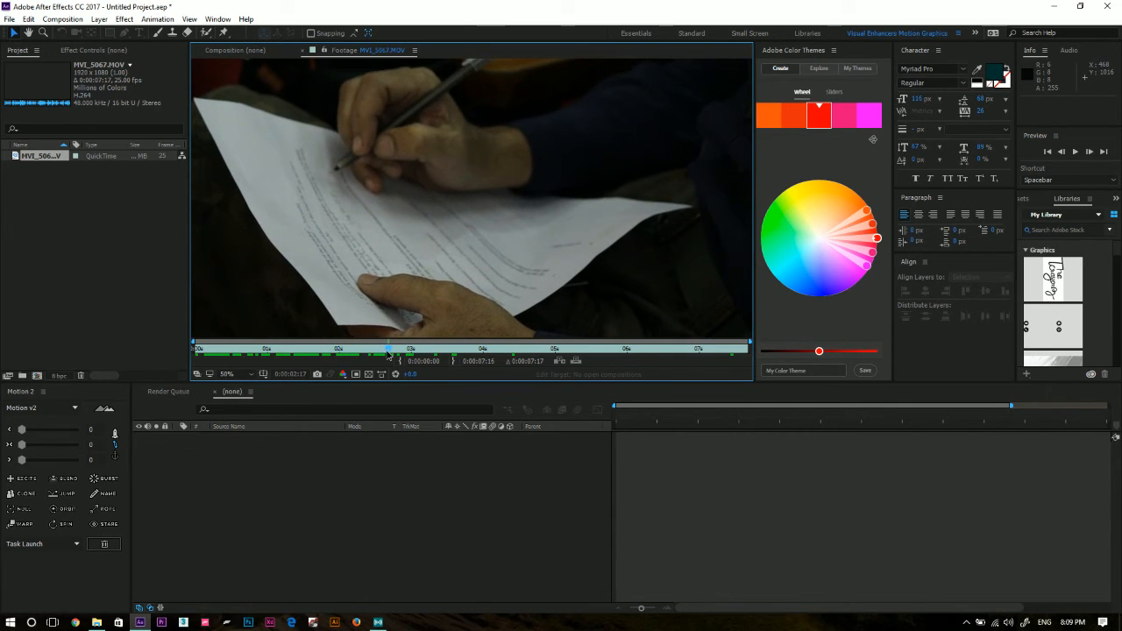
{"action": "left_click", "coordinate": [354, 351]}
{"action": "key", "text": "space"}
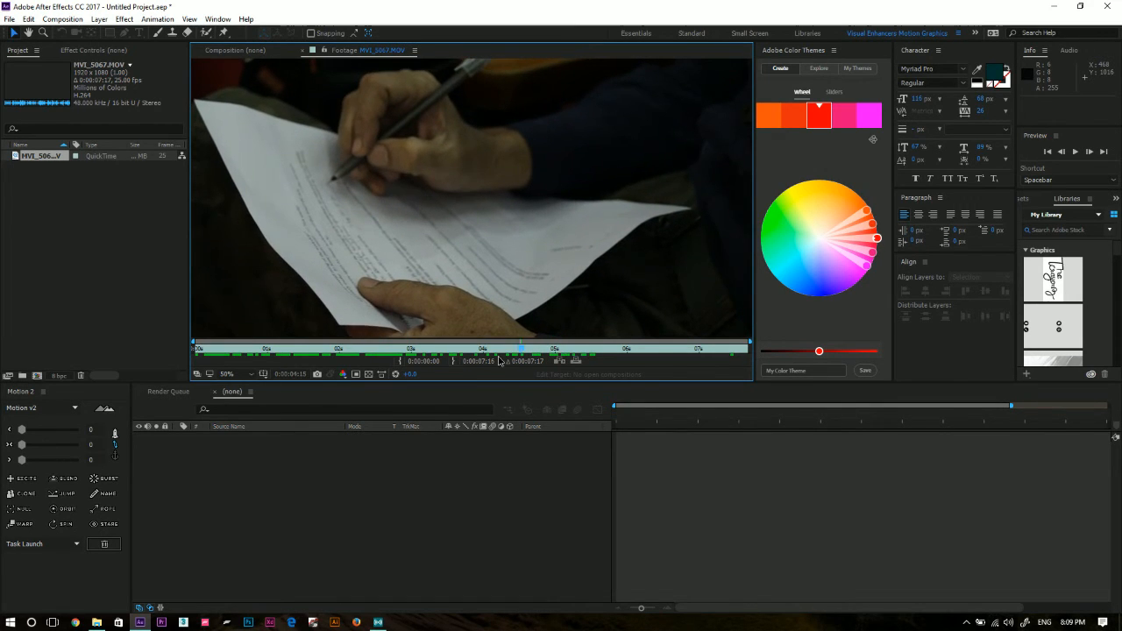
{"action": "left_click", "coordinate": [379, 349]}
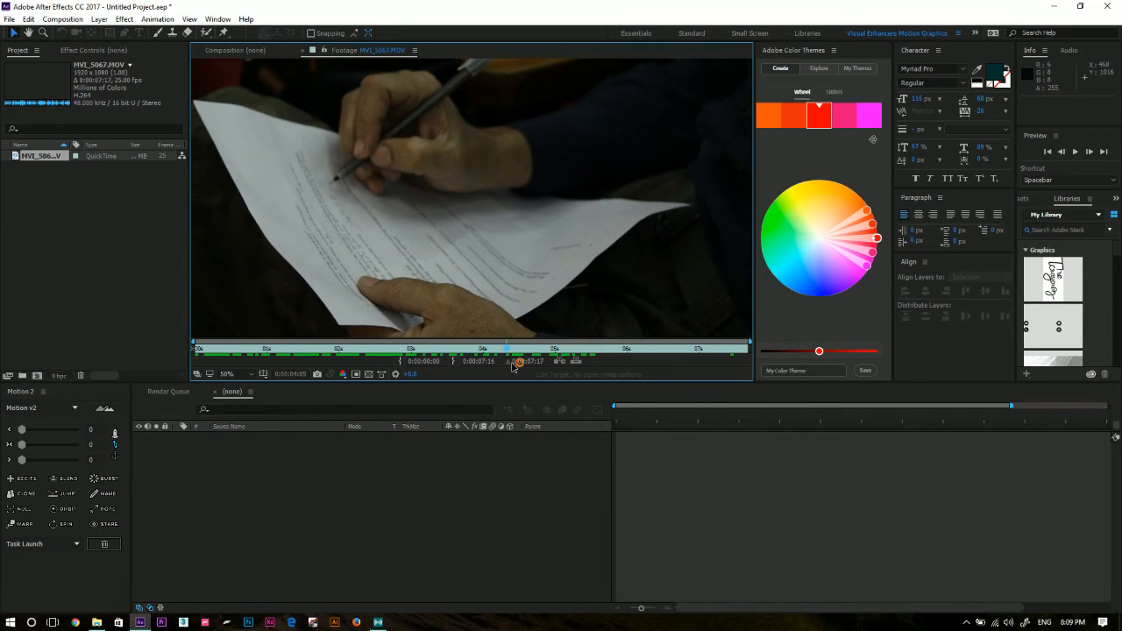
{"action": "left_click_drag", "start_coordinate": [624, 366], "coordinate": [470, 371]}
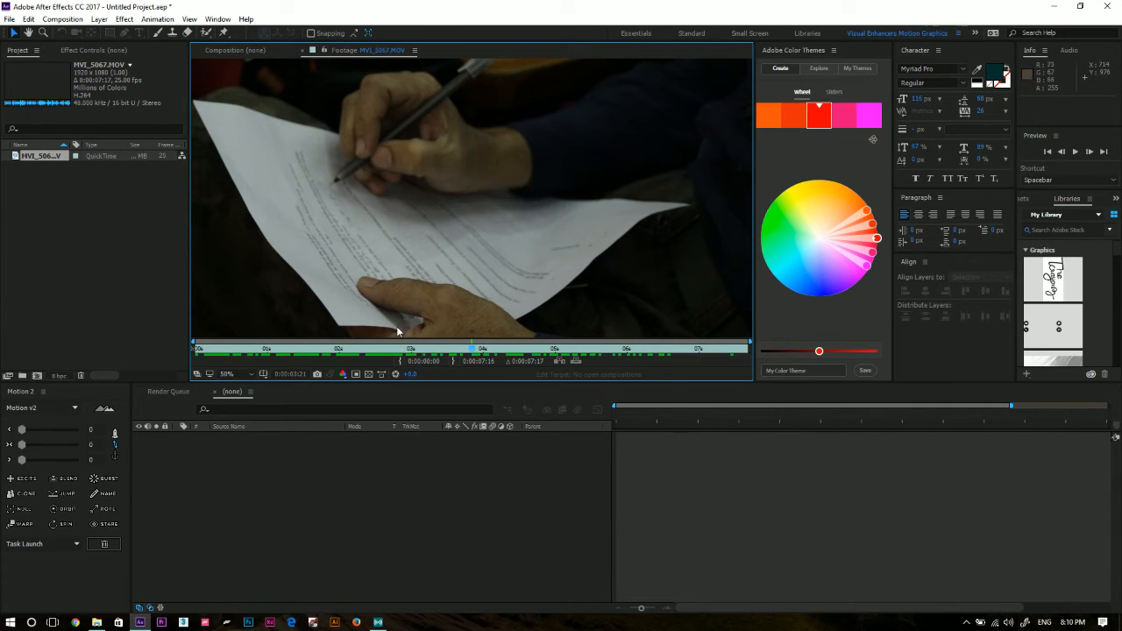
{"action": "left_click", "coordinate": [410, 350]}
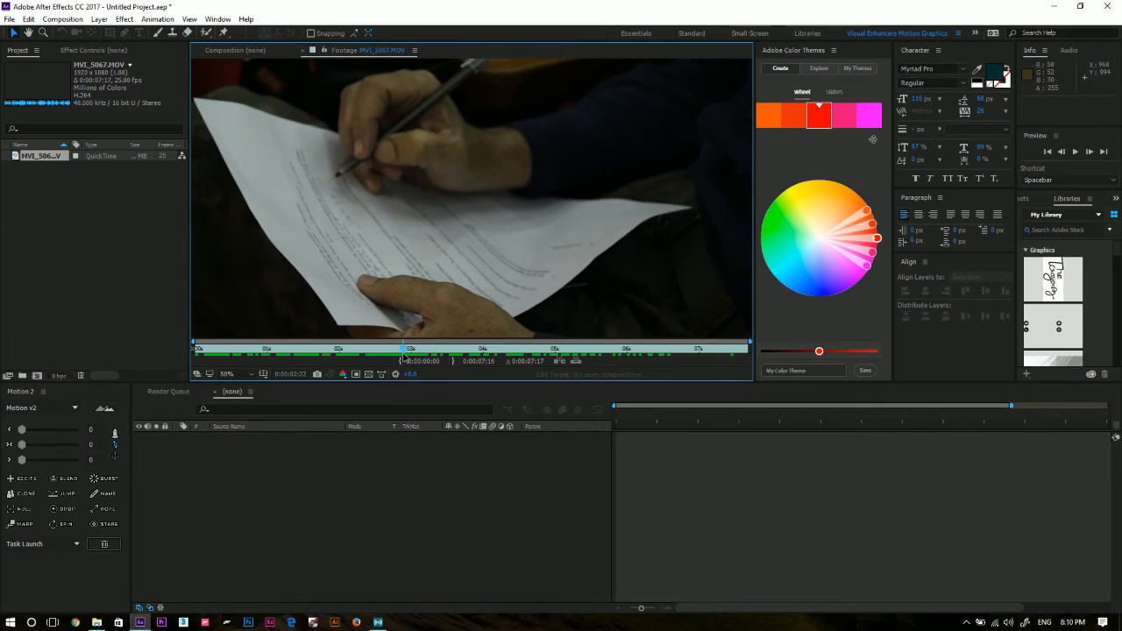
{"action": "mouse_move", "coordinate": [422, 355]}
{"action": "left_mouse_down"}
{"action": "mouse_move", "coordinate": [378, 365]}
{"action": "mouse_move", "coordinate": [411, 368]}
{"action": "mouse_move", "coordinate": [286, 380]}
{"action": "mouse_move", "coordinate": [504, 368]}
{"action": "mouse_move", "coordinate": [688, 375]}
{"action": "mouse_move", "coordinate": [513, 381]}
{"action": "mouse_move", "coordinate": [631, 372]}
{"action": "mouse_move", "coordinate": [409, 368]}
{"action": "mouse_move", "coordinate": [450, 362]}
{"action": "mouse_move", "coordinate": [437, 359]}
{"action": "left_mouse_up"}
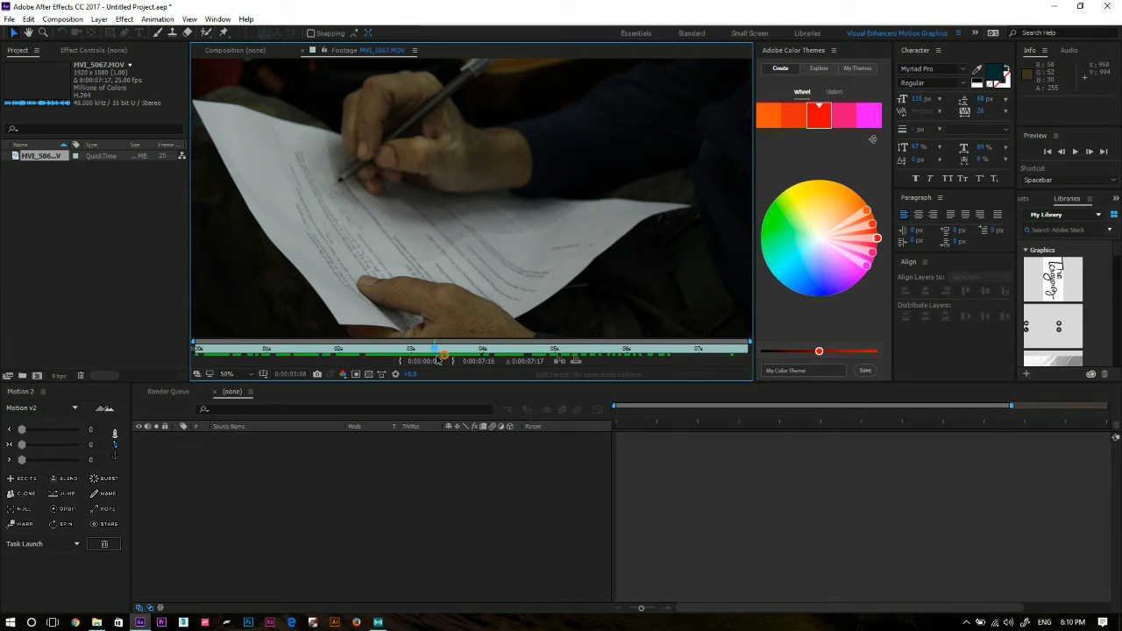
{"action": "left_click_drag", "start_coordinate": [438, 360], "coordinate": [554, 363]}
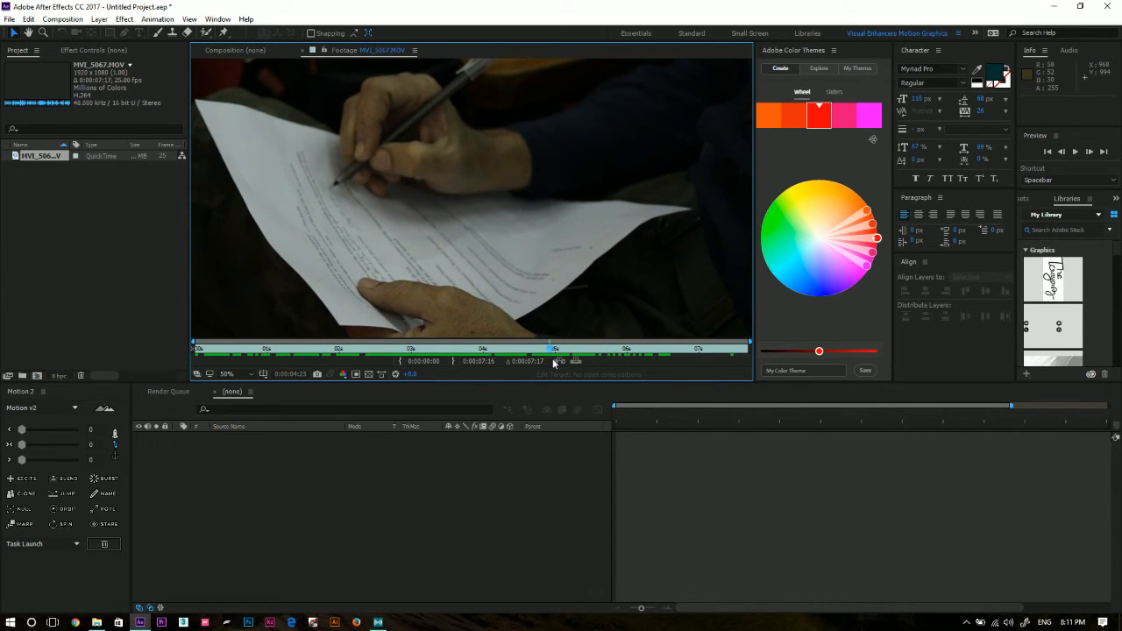
{"action": "key", "text": "Home"}
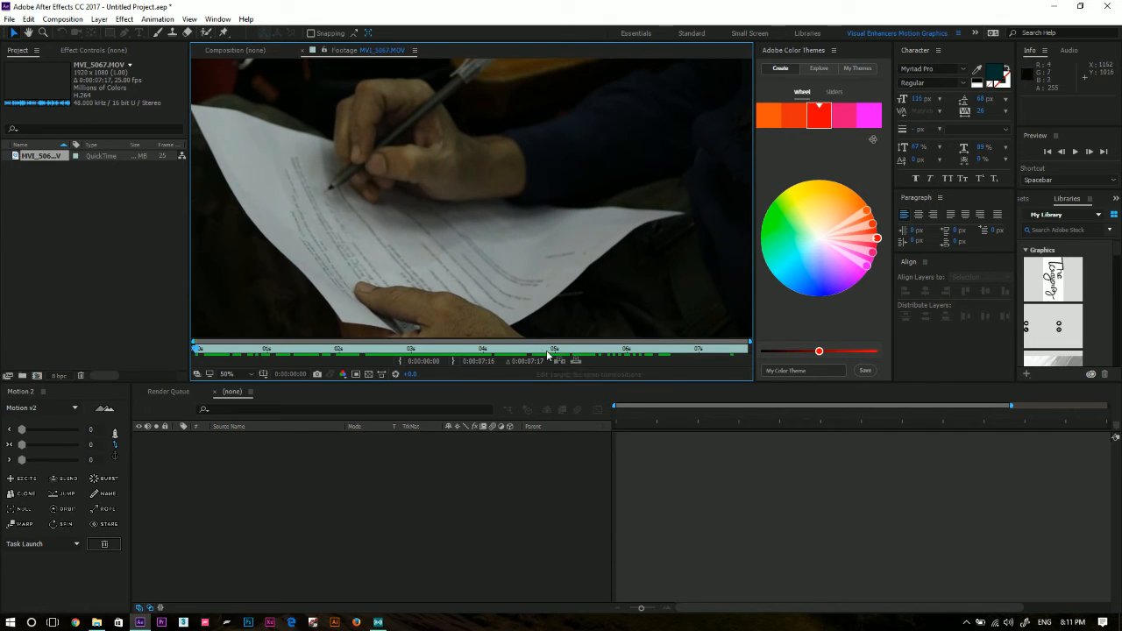
Trim the MVI_5067 footage with an in point at 0:00:05:02 and an out point at 0:00:06:13, and create a composition from it.
{"action": "left_click", "coordinate": [561, 351]}
{"action": "left_click", "coordinate": [399, 362]}
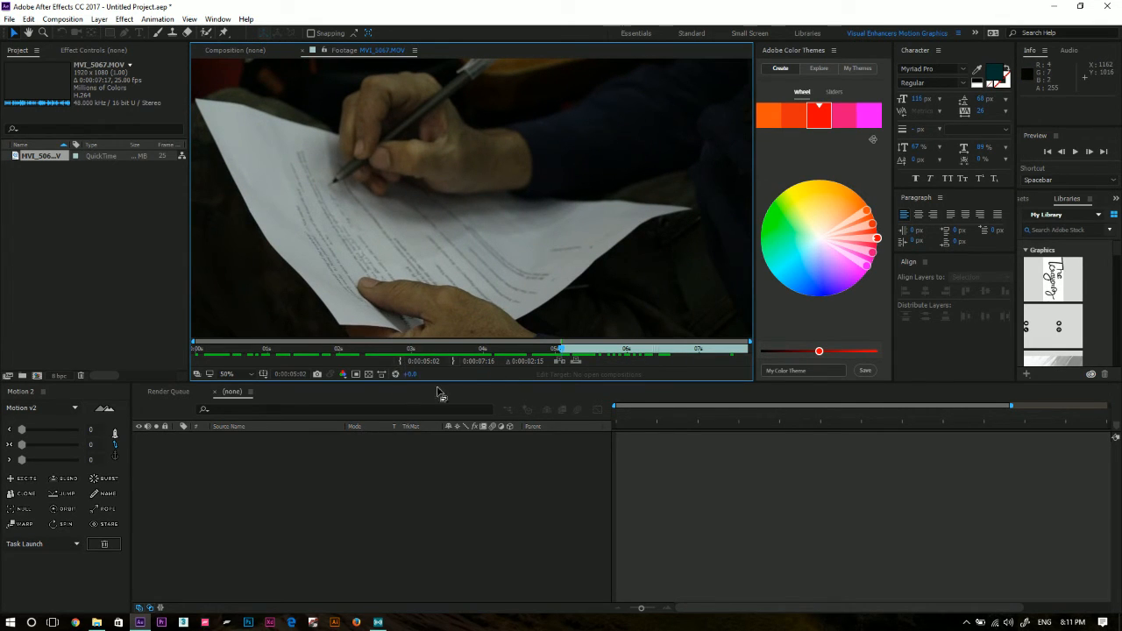
{"action": "left_click", "coordinate": [594, 352]}
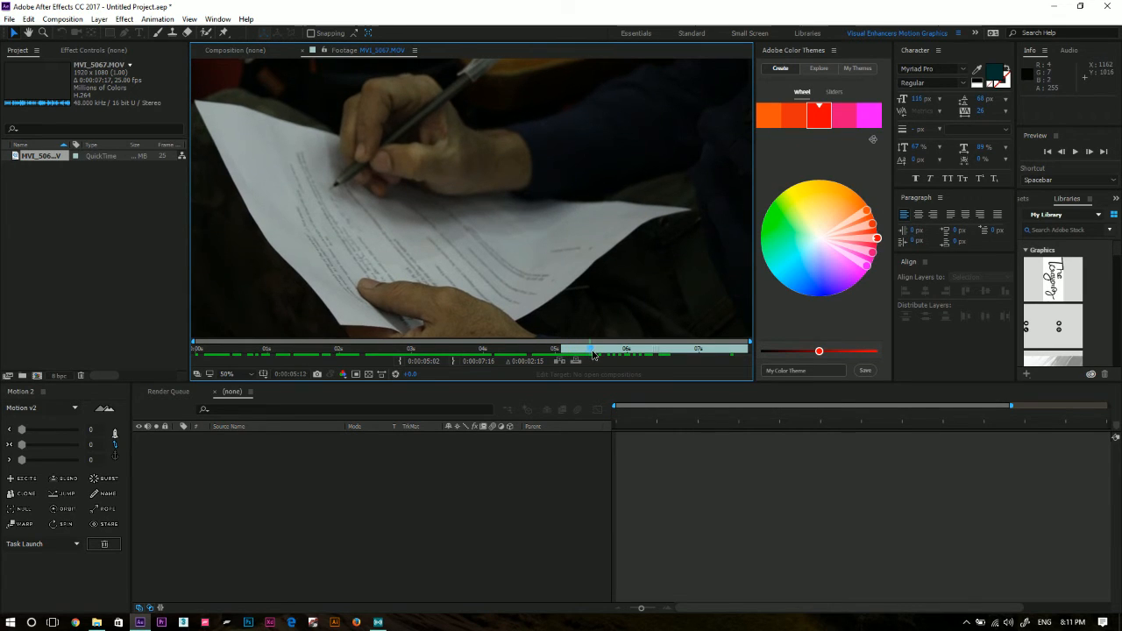
{"action": "left_click_drag", "start_coordinate": [594, 353], "coordinate": [666, 369]}
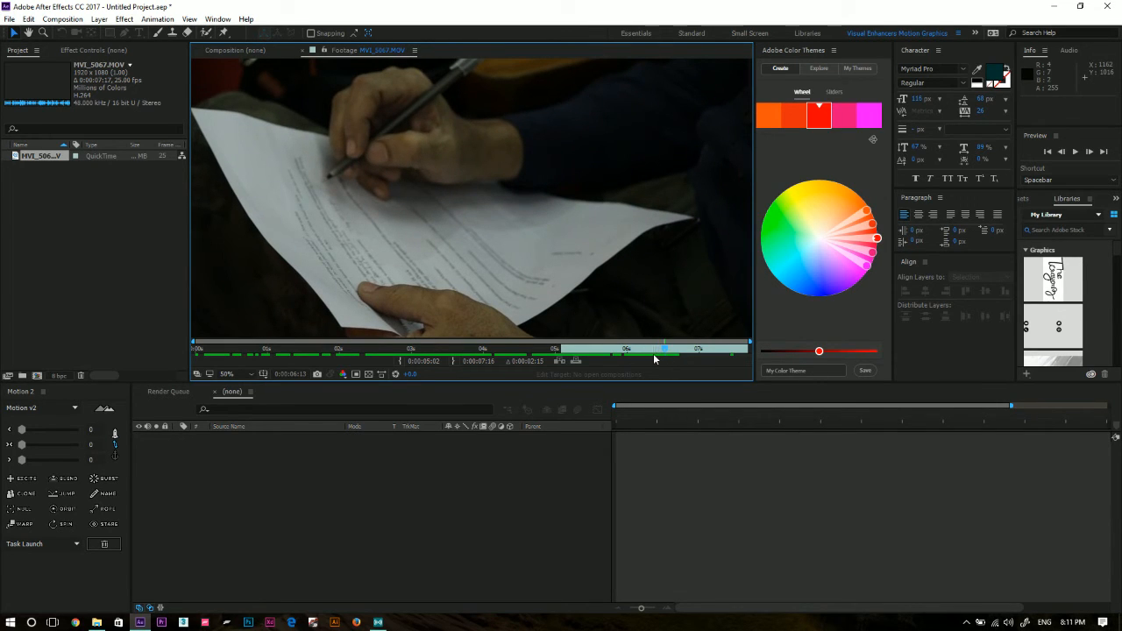
{"action": "left_click", "coordinate": [455, 362]}
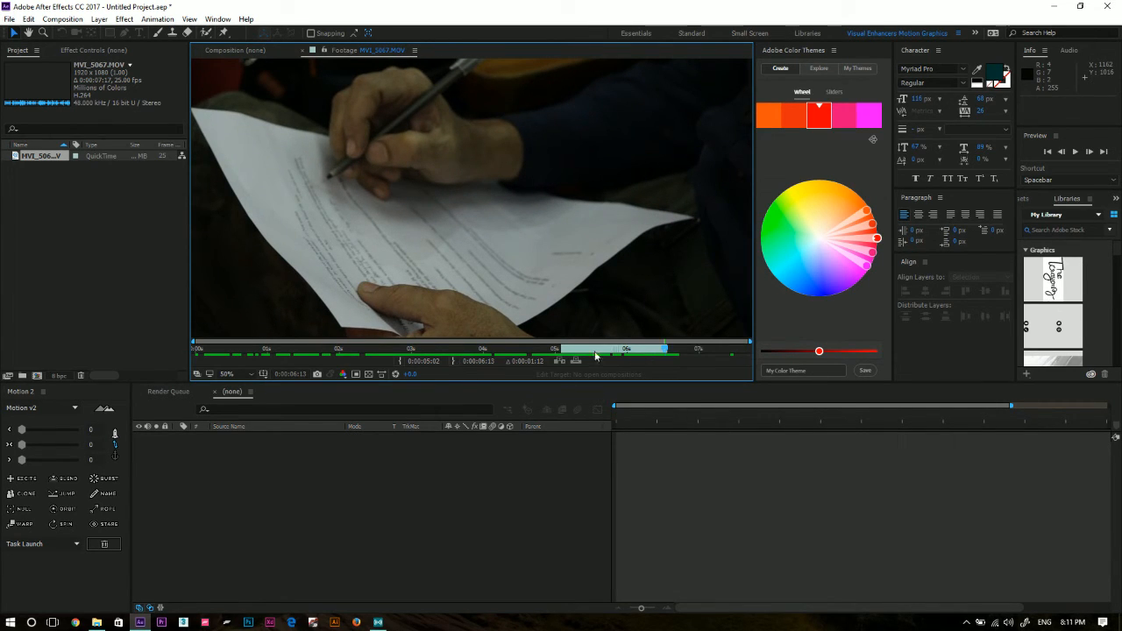
{"action": "left_click", "coordinate": [42, 158]}
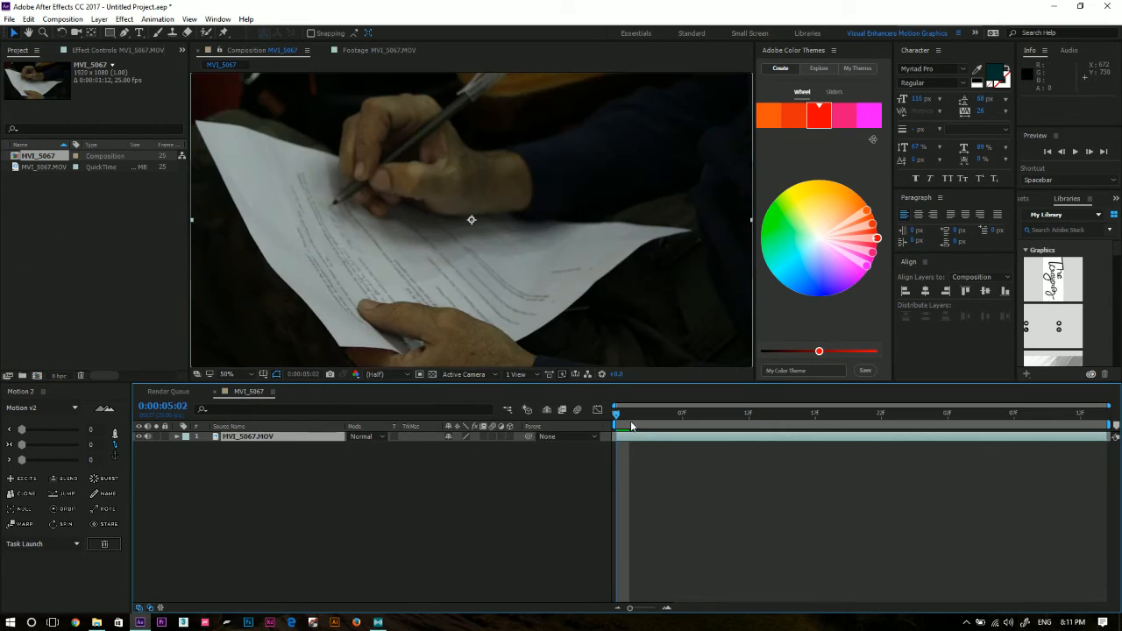
Scrub and preview the MVI_5067 composition up to 0:00:05:17 to examine the hand movement.
{"action": "left_click_drag", "start_coordinate": [631, 422], "coordinate": [816, 478]}
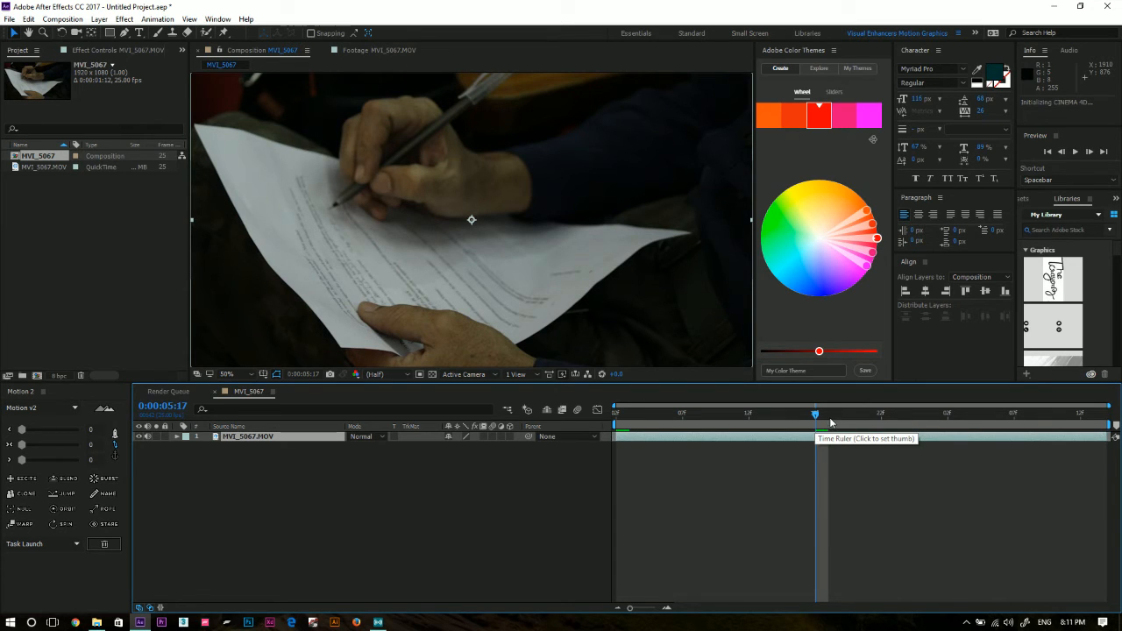
{"action": "key", "text": "space"}
{"action": "key", "text": "space"}
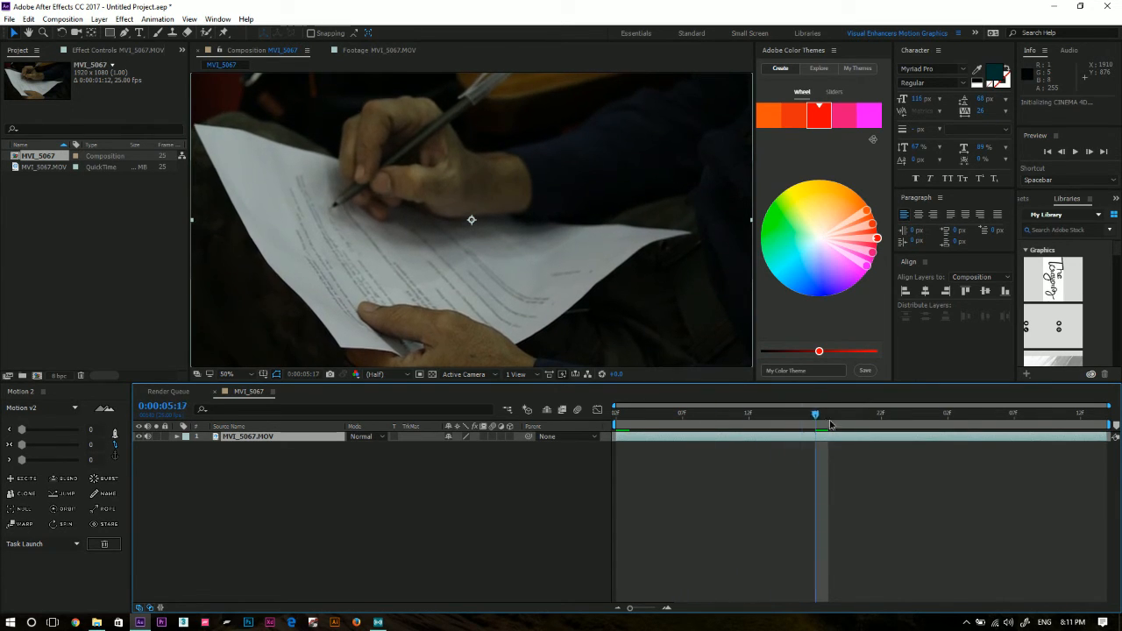
{"action": "key", "text": "space"}
{"action": "key", "text": "space"}
Set the work area start to 0:00:05:21 and trim the composition to the work area.
{"action": "left_click_drag", "start_coordinate": [834, 447], "coordinate": [866, 482]}
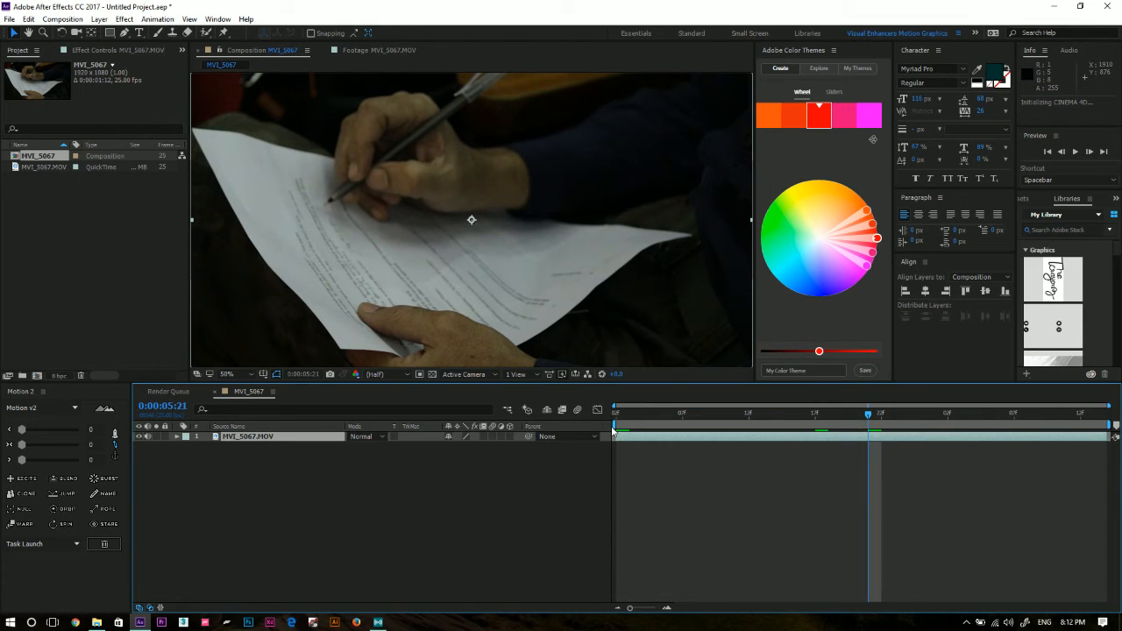
{"action": "left_click_drag", "start_coordinate": [614, 425], "coordinate": [867, 428]}
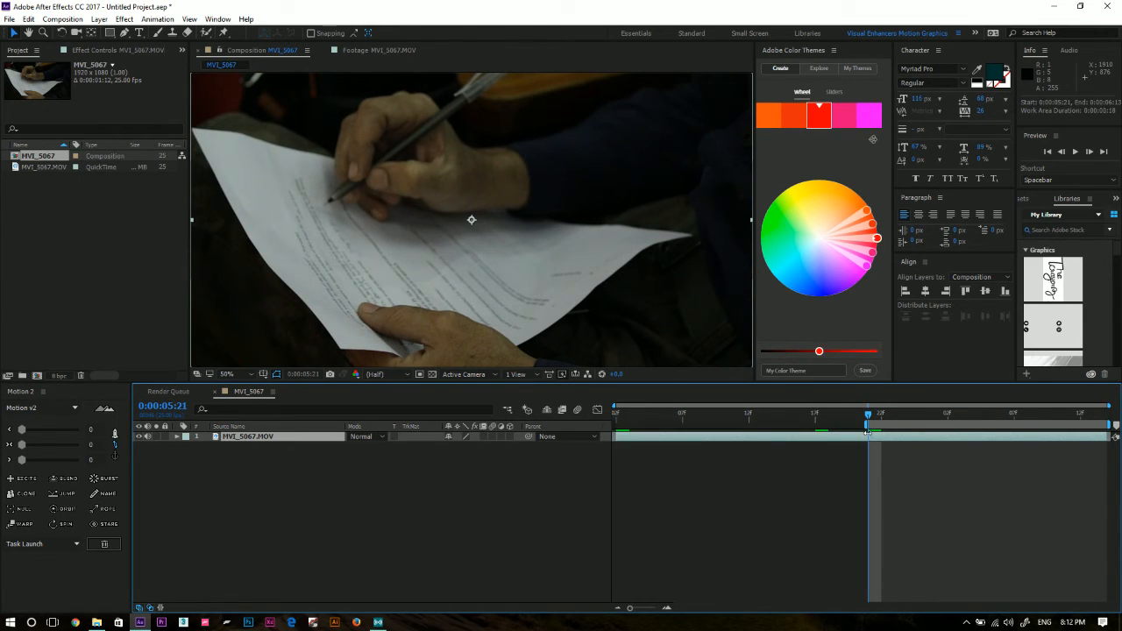
{"action": "right_click", "coordinate": [922, 425]}
{"action": "left_click", "coordinate": [964, 458]}
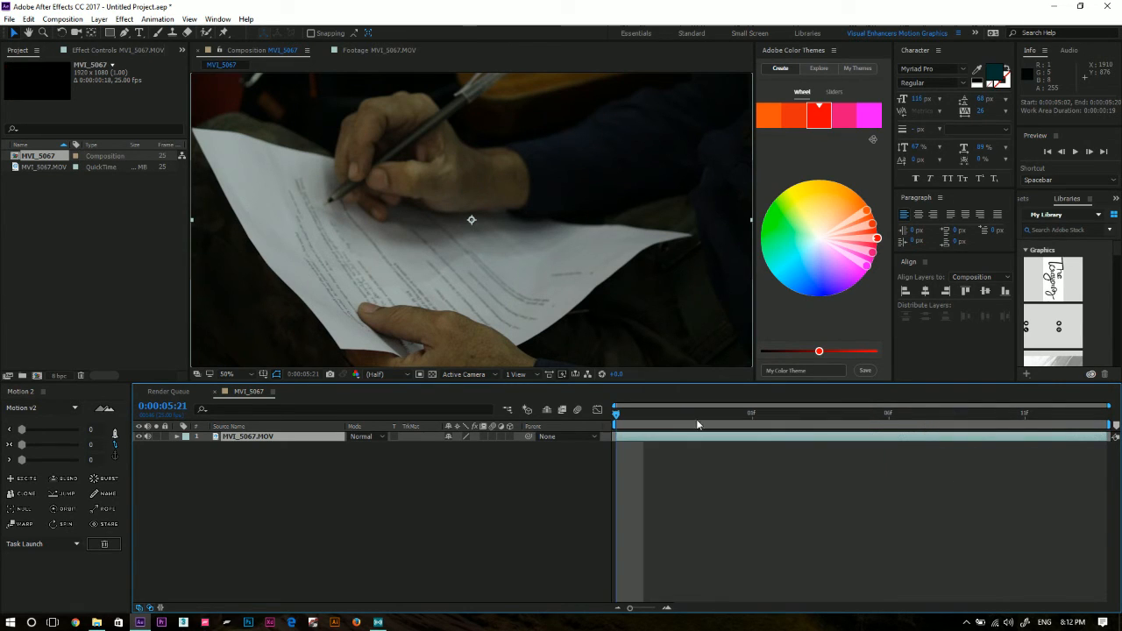
Preview the trimmed composition and dismiss the CINEMA 4D connection error.
{"action": "key", "text": "space"}
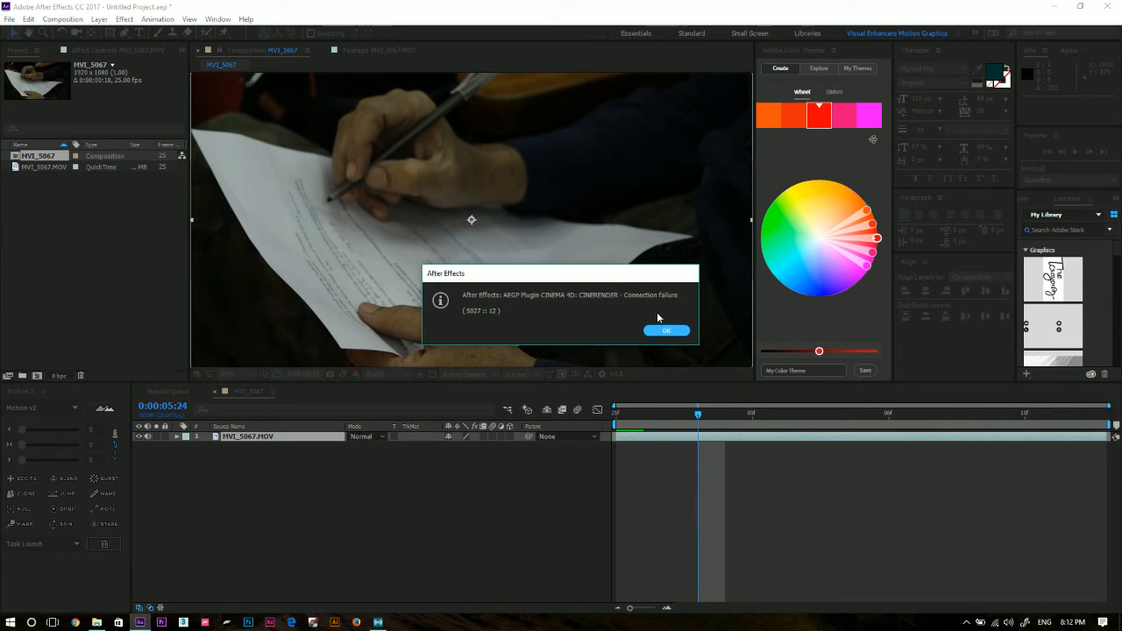
{"action": "left_click", "coordinate": [664, 331]}
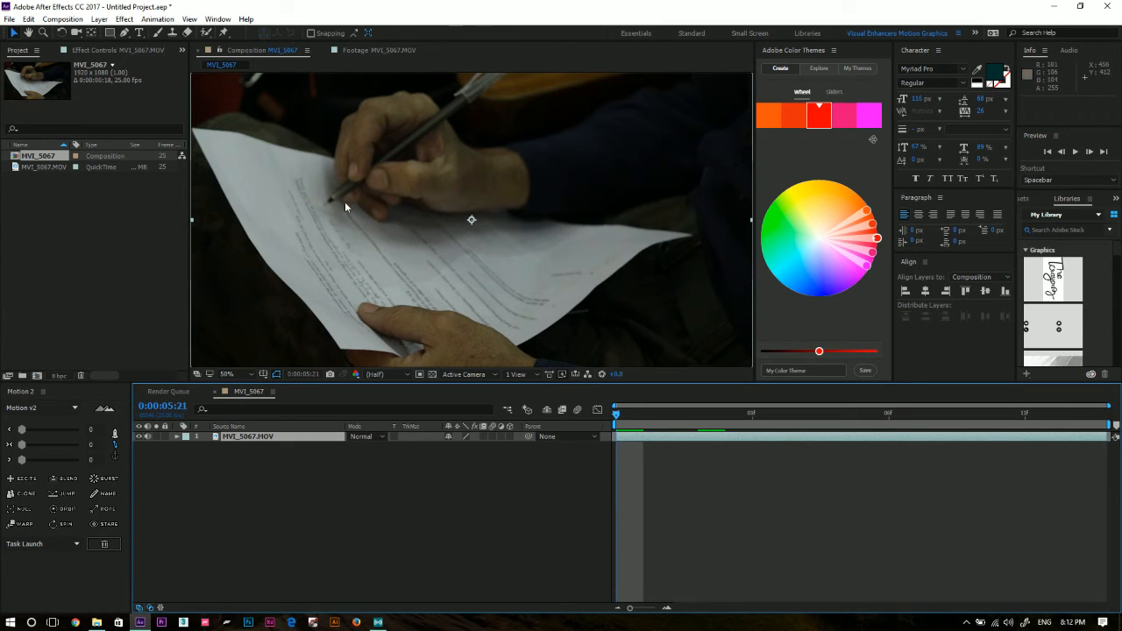
{"action": "left_click", "coordinate": [300, 450]}
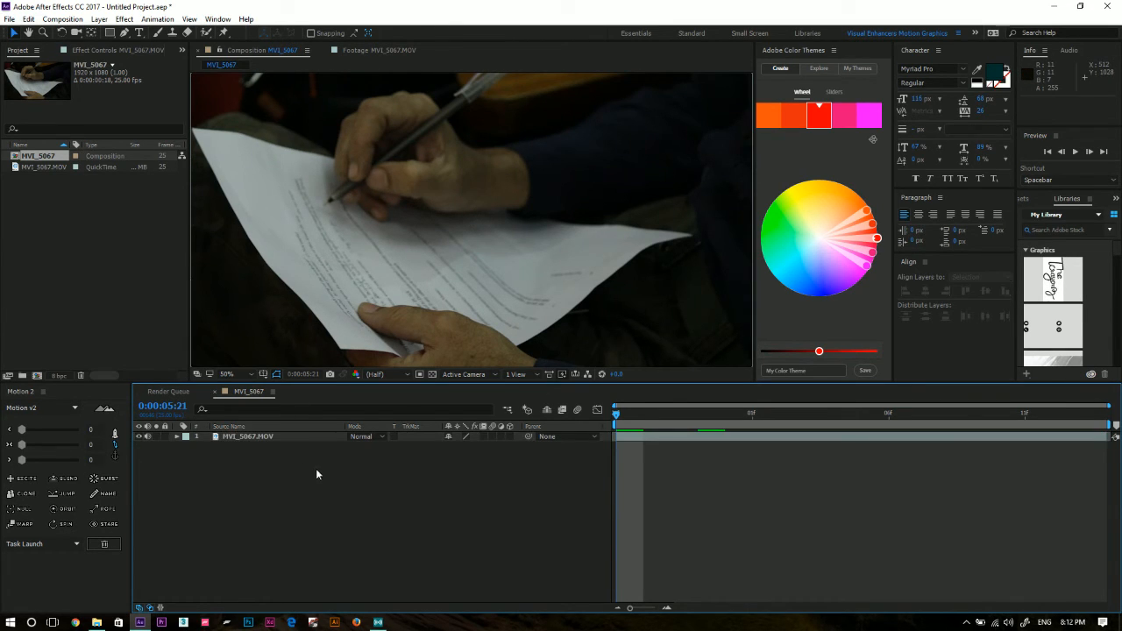
{"action": "right_click", "coordinate": [284, 462]}
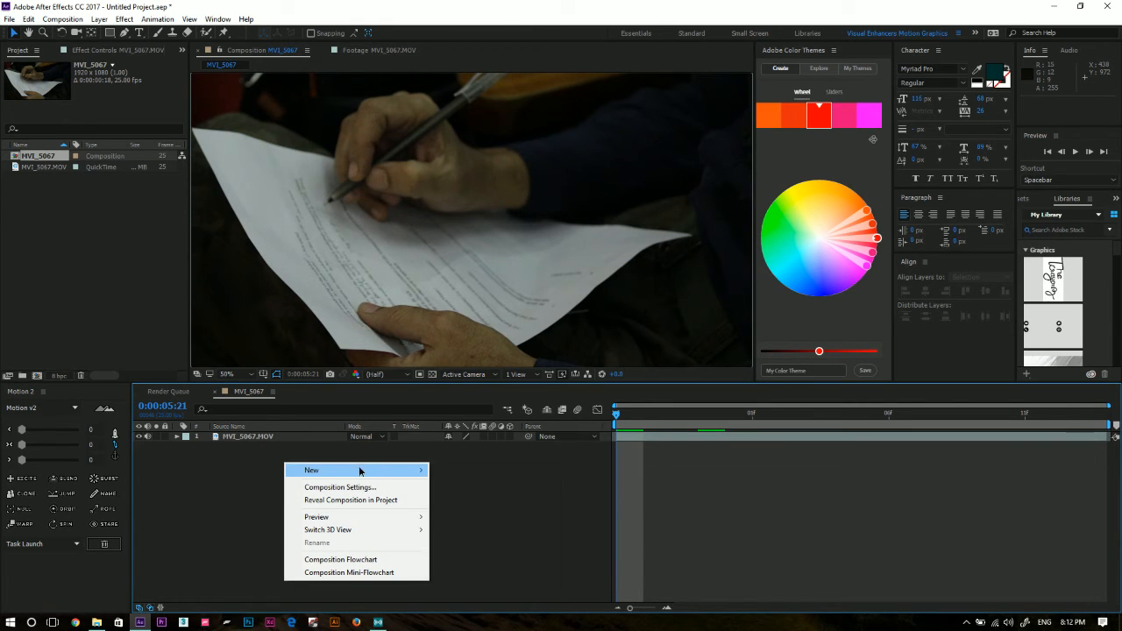
{"action": "mouse_move", "coordinate": [358, 470]}
{"action": "left_click", "coordinate": [483, 516]}
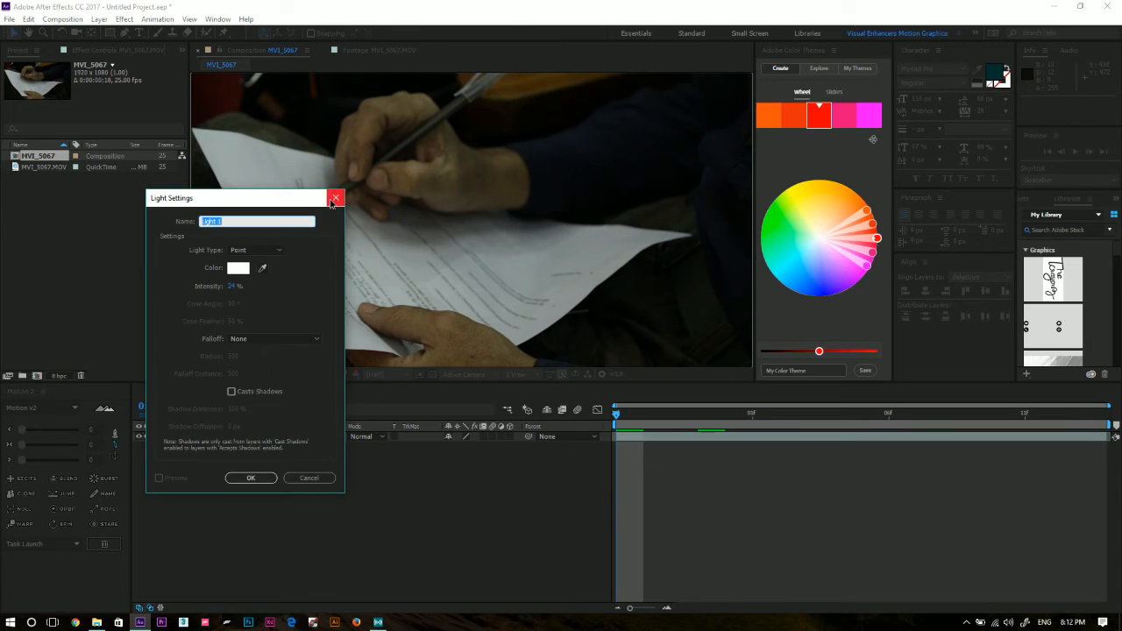
{"action": "left_click", "coordinate": [335, 197]}
Add a null object to the MVI_5067 composition.
{"action": "right_click", "coordinate": [391, 402]}
{"action": "mouse_move", "coordinate": [500, 414]}
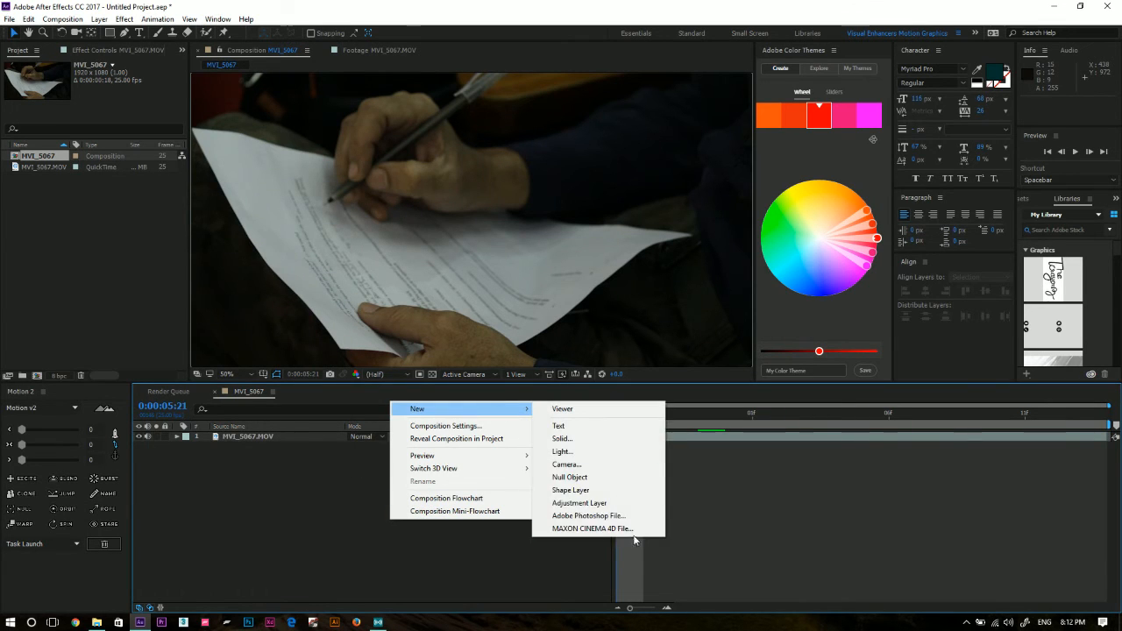
{"action": "left_click", "coordinate": [619, 478]}
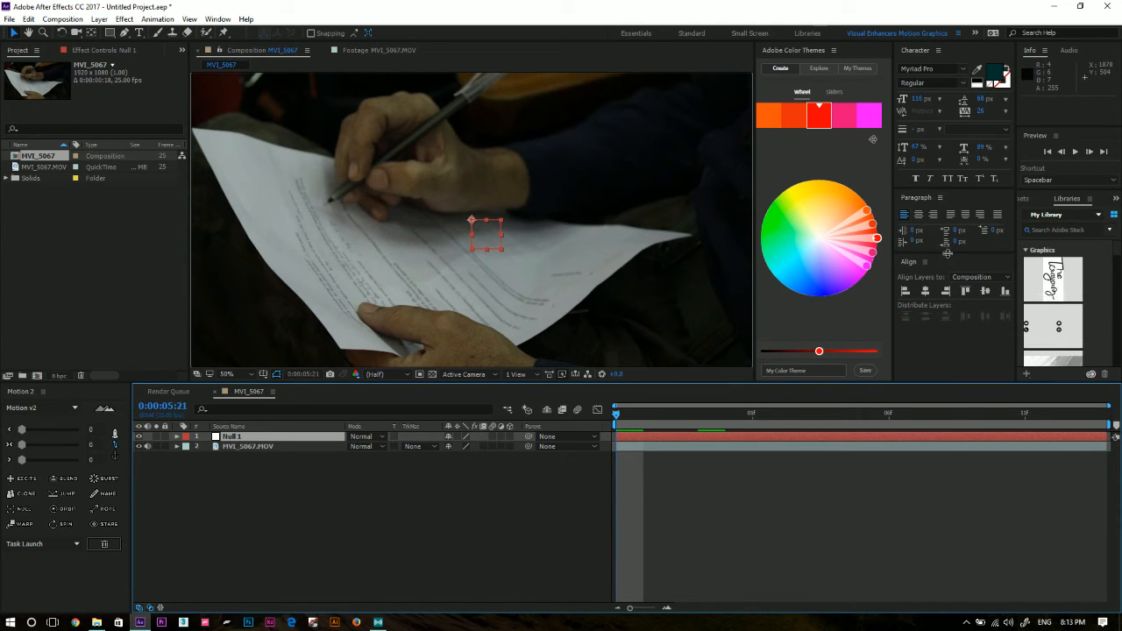
Display the Tracker controls in the workspace.
{"action": "left_click_drag", "start_coordinate": [946, 251], "coordinate": [947, 254]}
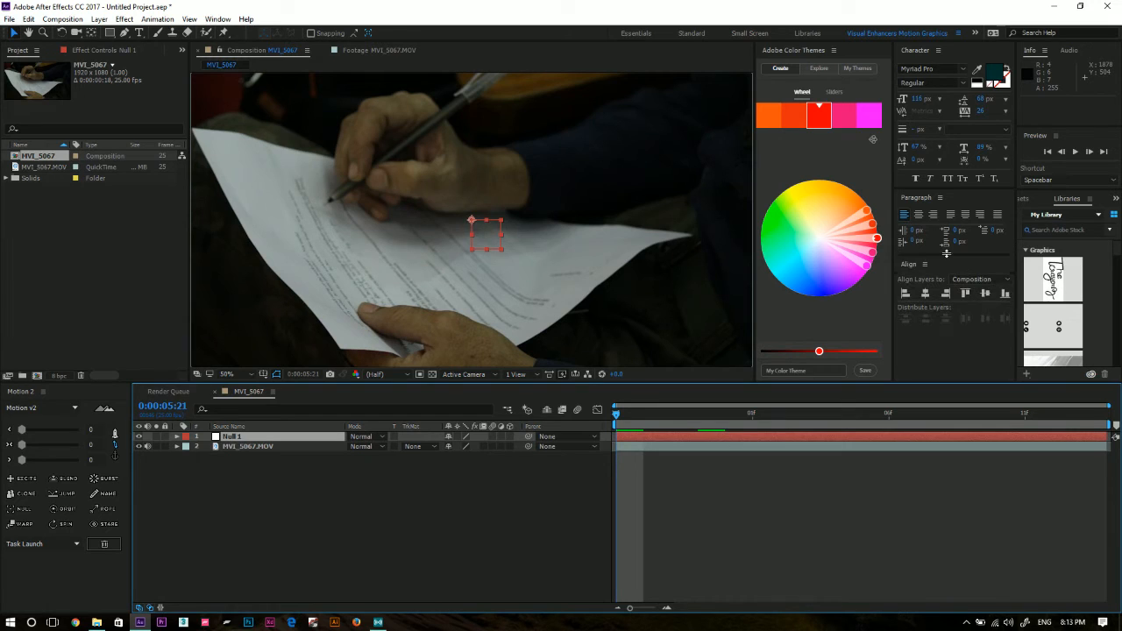
{"action": "left_click", "coordinate": [979, 343]}
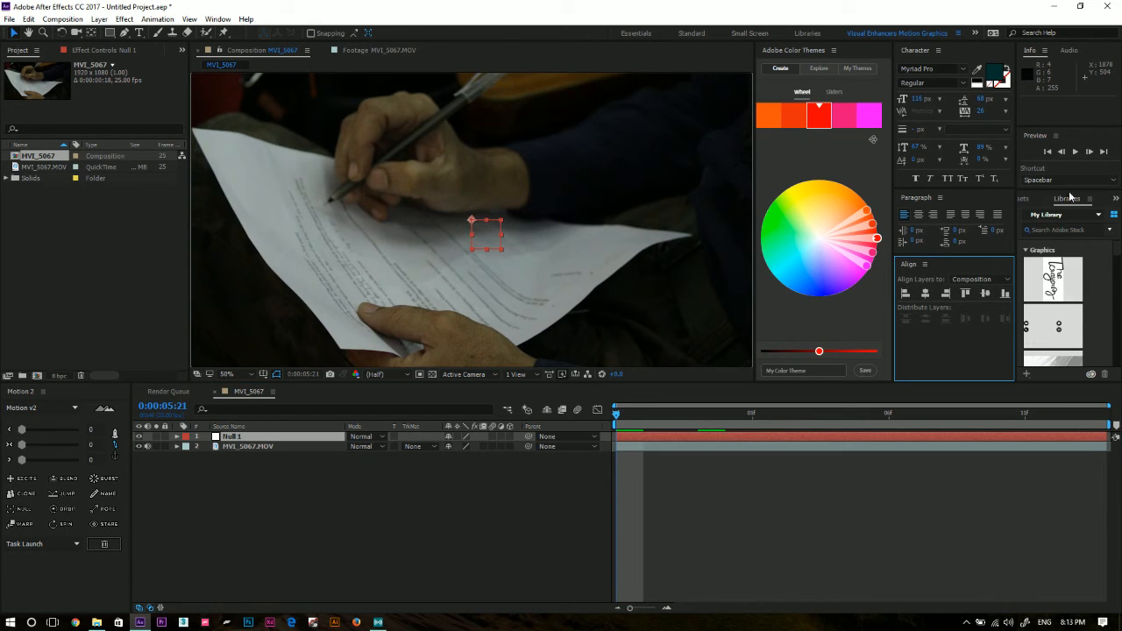
{"action": "left_click", "coordinate": [1025, 205]}
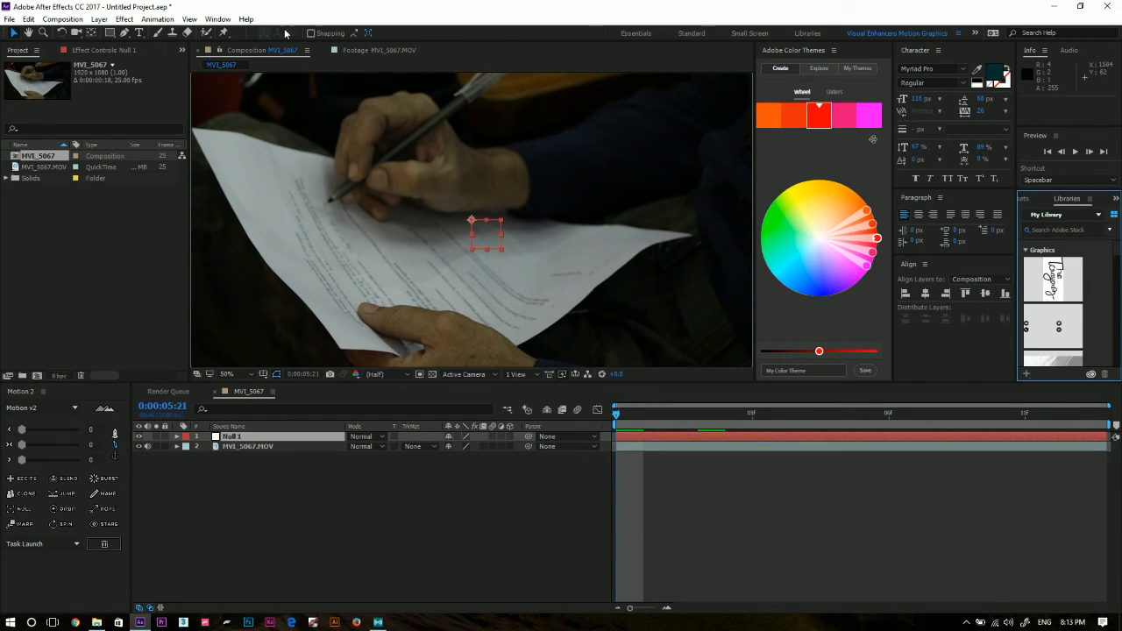
{"action": "left_click", "coordinate": [217, 18]}
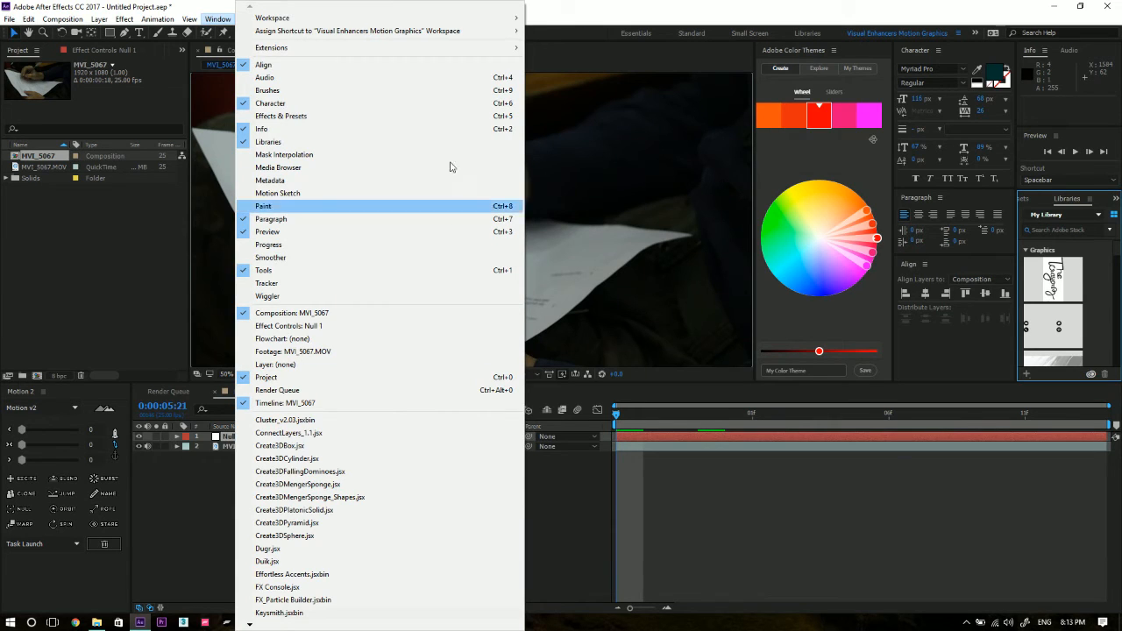
{"action": "left_click", "coordinate": [439, 283]}
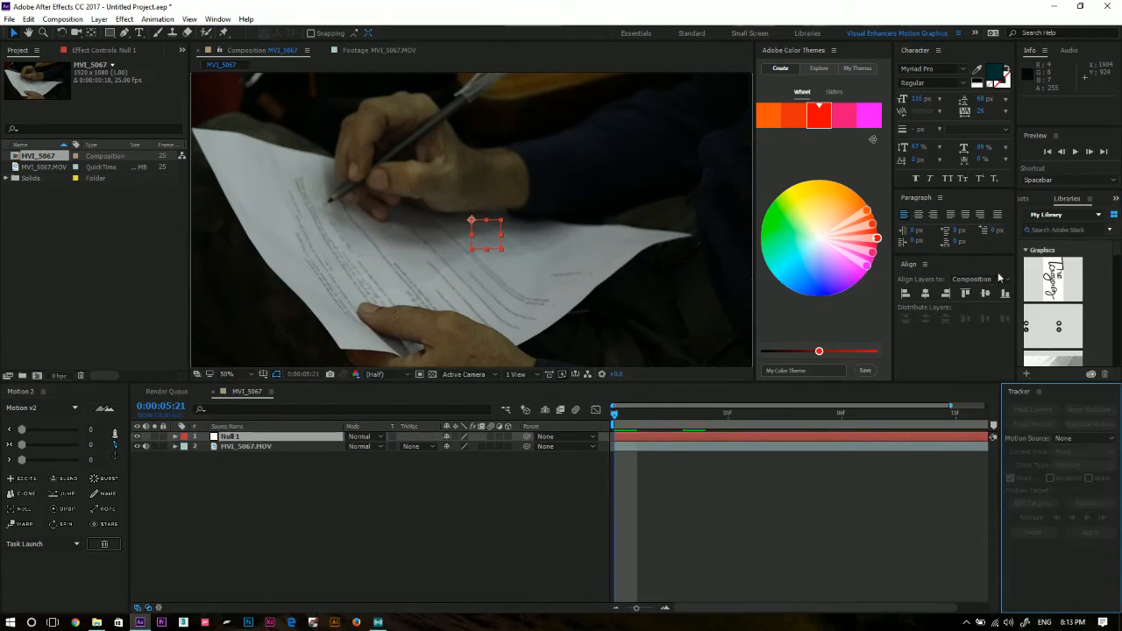
Start a motion track on the MVI_5067.MOV layer and place Track Point 1 on the paper's lower-right edge against the dark background.
{"action": "left_click", "coordinate": [273, 447]}
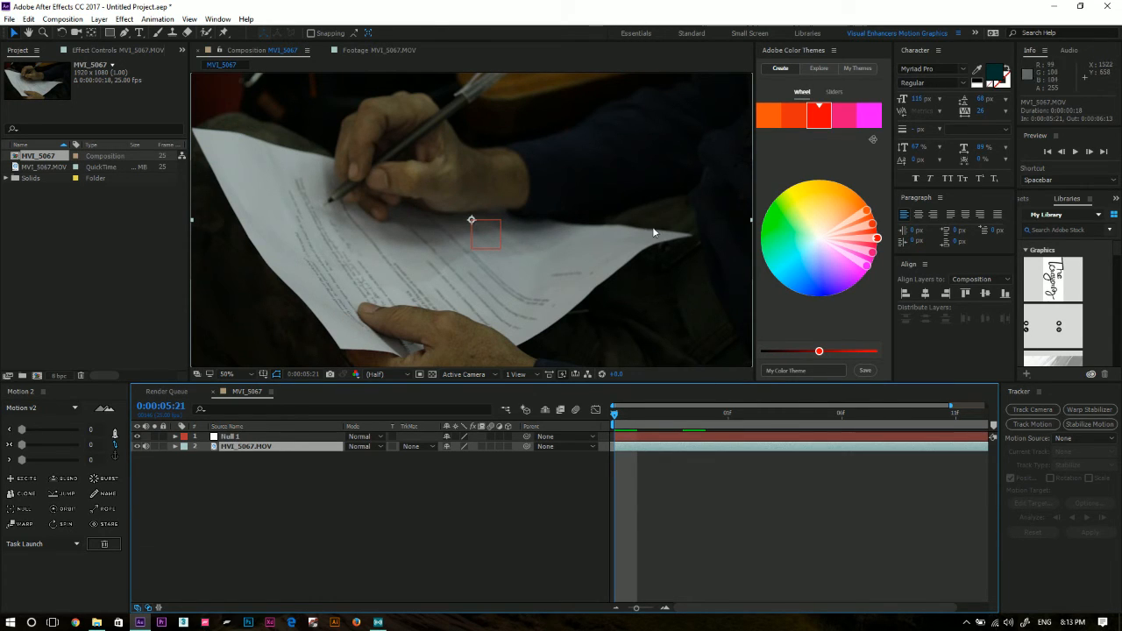
{"action": "left_click", "coordinate": [1042, 426]}
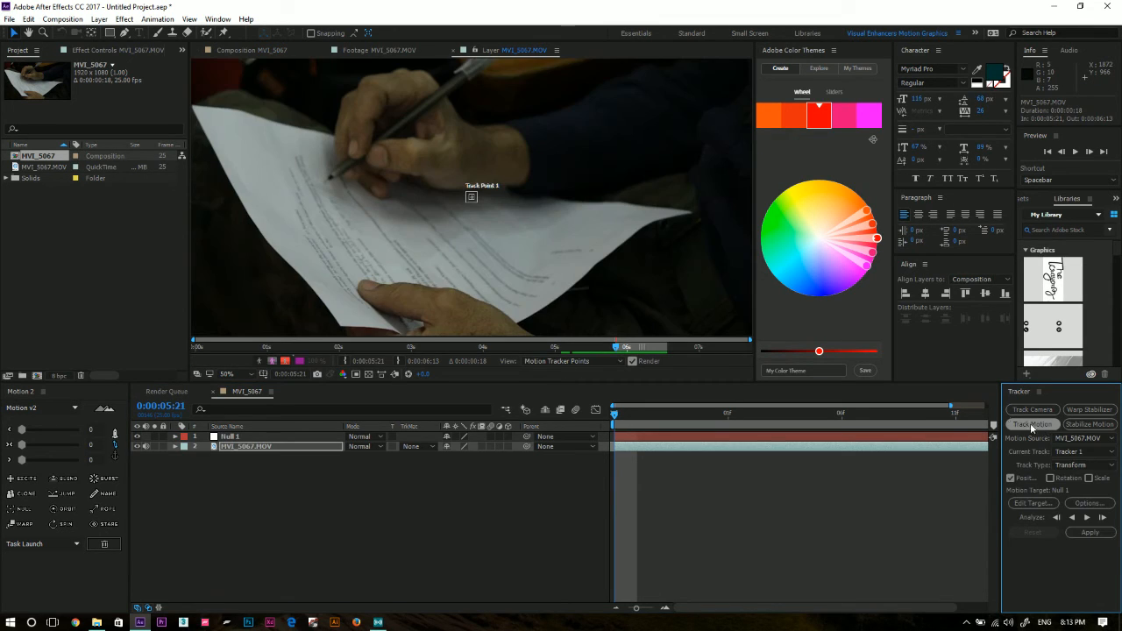
{"action": "scroll", "coordinate": [465, 189], "scroll_direction": "up", "scroll_amount": 2}
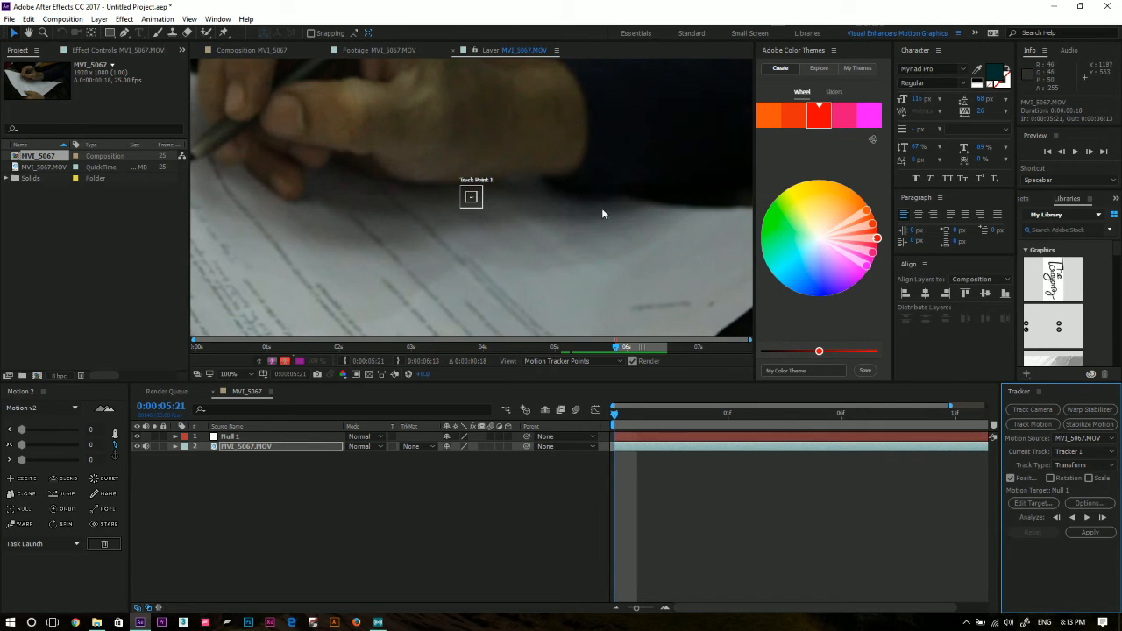
{"action": "key", "text": "comma"}
{"action": "scroll", "coordinate": [495, 182], "scroll_direction": "up", "scroll_amount": 4}
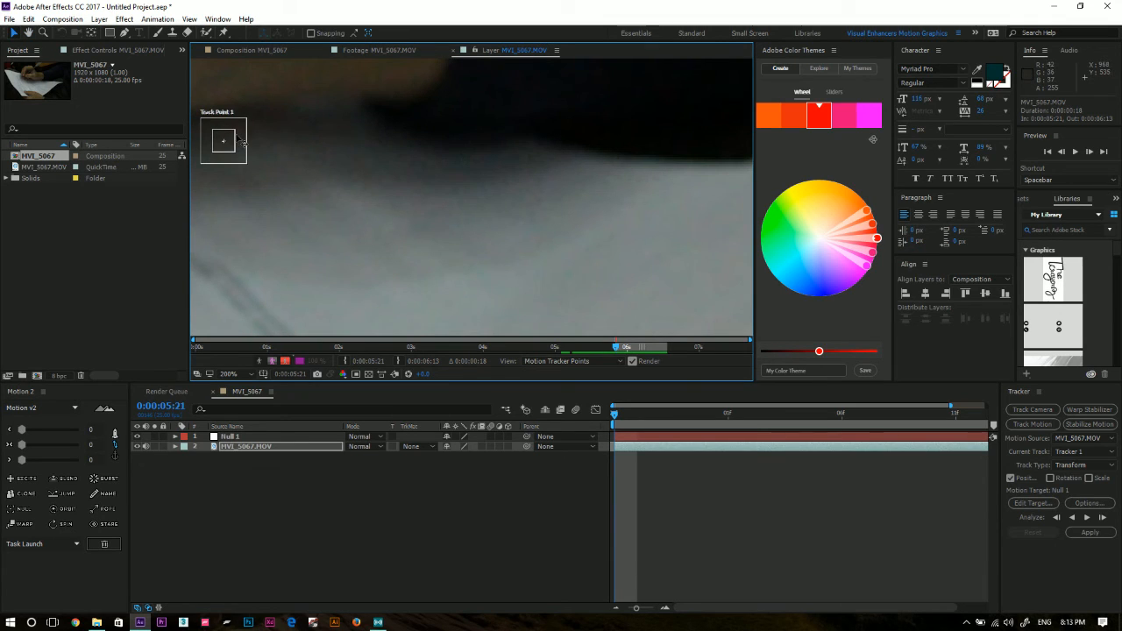
{"action": "left_click_drag", "start_coordinate": [240, 142], "coordinate": [643, 280]}
{"action": "scroll", "coordinate": [561, 212], "scroll_direction": "down", "scroll_amount": 2}
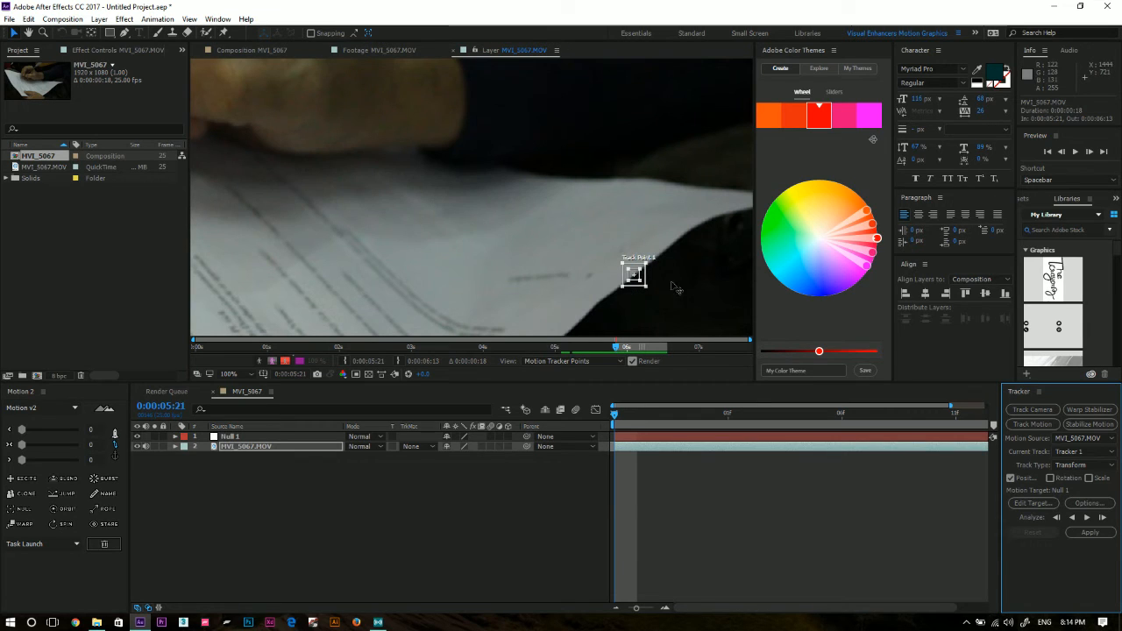
{"action": "scroll", "coordinate": [626, 243], "scroll_direction": "down", "scroll_amount": 4}
{"action": "scroll", "coordinate": [526, 227], "scroll_direction": "up", "scroll_amount": 2}
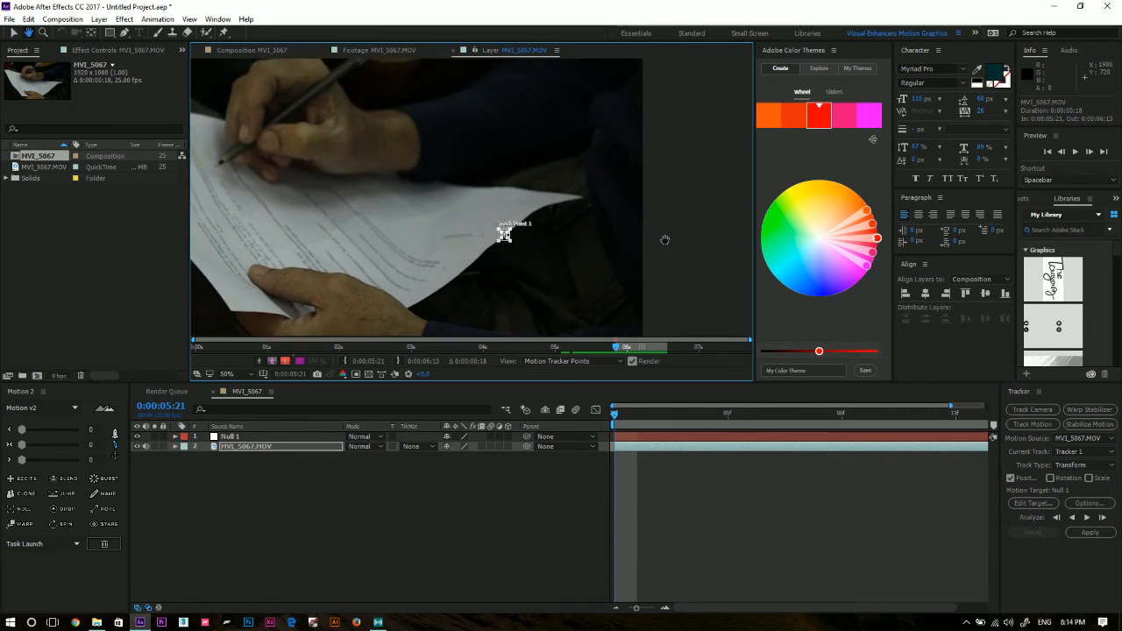
{"action": "scroll", "coordinate": [503, 234], "scroll_direction": "up", "scroll_amount": 2}
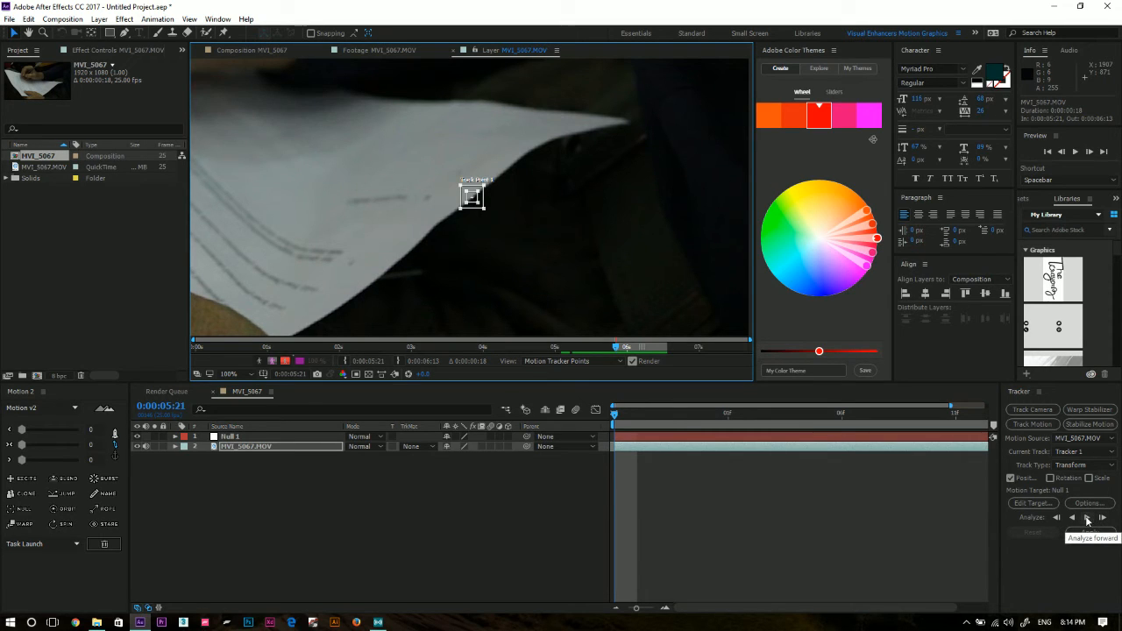
Analyze the track point's motion forward through the clip and show the composition's whole duration in the timeline.
{"action": "left_click", "coordinate": [1015, 398]}
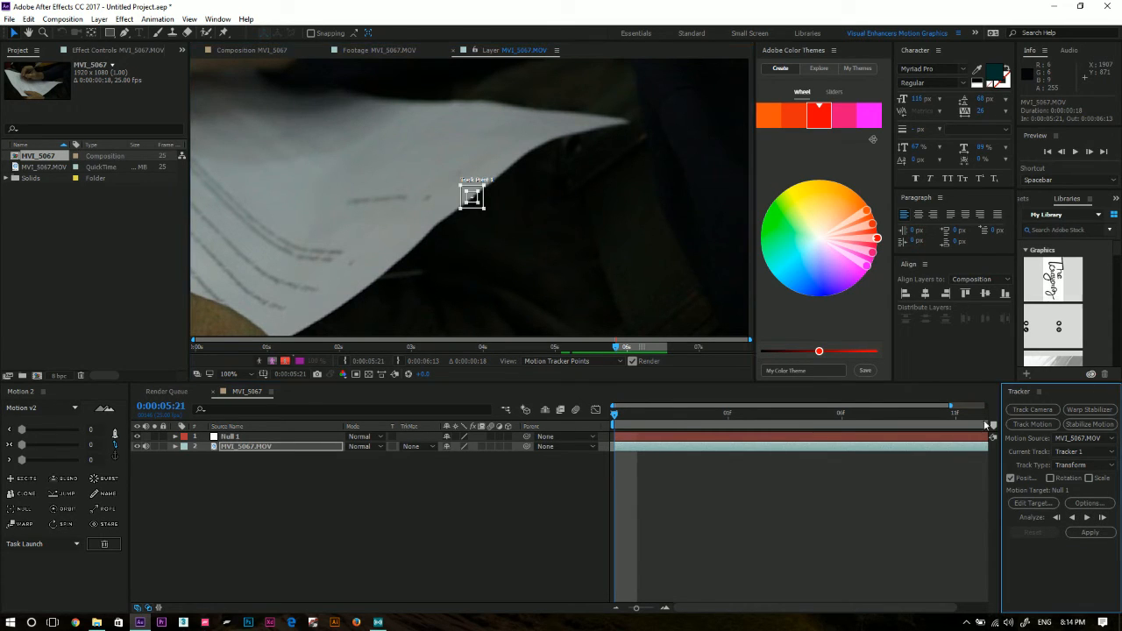
{"action": "left_click", "coordinate": [1086, 518]}
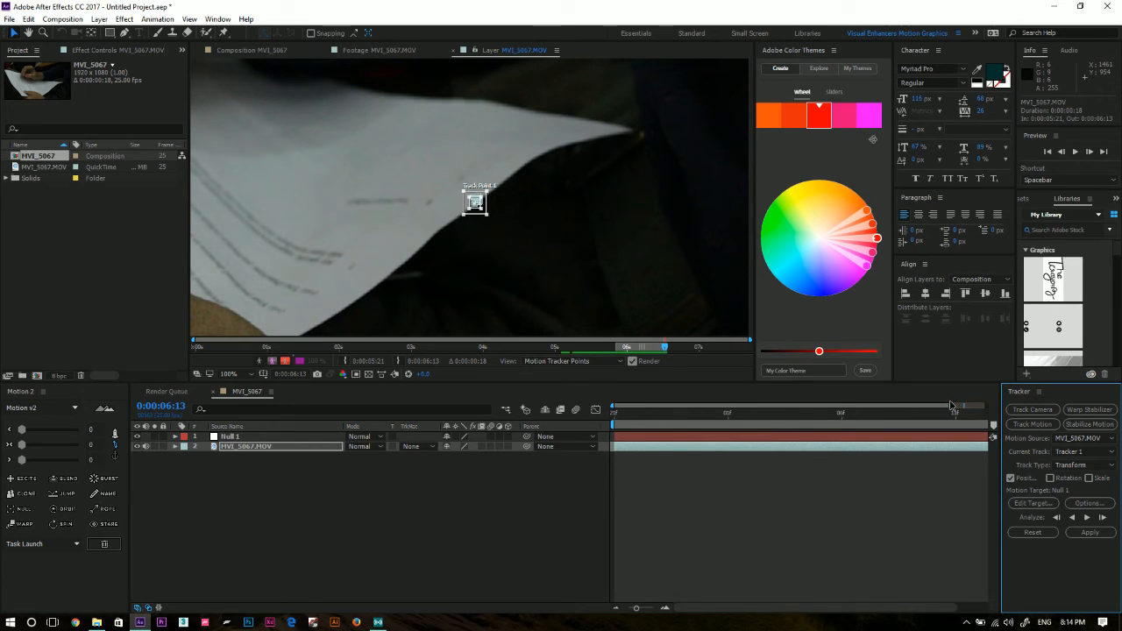
{"action": "left_click_drag", "start_coordinate": [952, 405], "coordinate": [533, 426]}
Examine the analyzed motion path around Track Point 1 up close and in the whole frame.
{"action": "scroll", "coordinate": [457, 203], "scroll_direction": "up", "scroll_amount": 2}
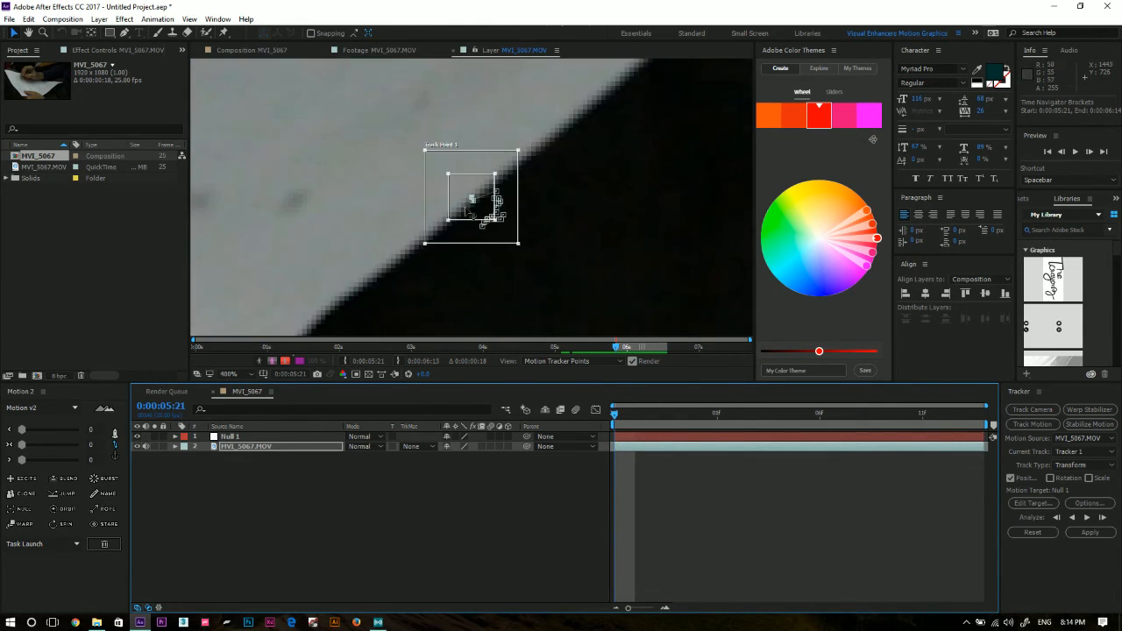
{"action": "scroll", "coordinate": [471, 198], "scroll_direction": "up", "scroll_amount": 1}
{"action": "left_click_drag", "start_coordinate": [648, 412], "coordinate": [524, 473]}
{"action": "scroll", "coordinate": [529, 209], "scroll_direction": "down", "scroll_amount": 1}
{"action": "scroll", "coordinate": [528, 207], "scroll_direction": "down", "scroll_amount": 4}
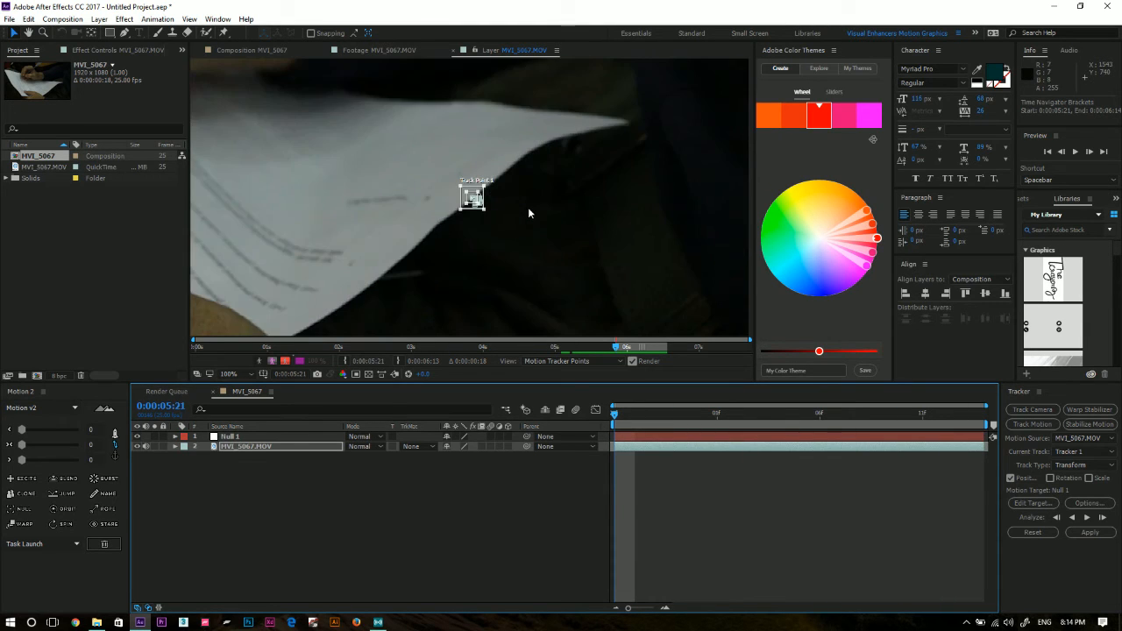
{"action": "scroll", "coordinate": [529, 207], "scroll_direction": "up", "scroll_amount": 1}
{"action": "scroll", "coordinate": [529, 207], "scroll_direction": "down", "scroll_amount": 1}
{"action": "left_click_drag", "start_coordinate": [529, 208], "coordinate": [700, 256]}
{"action": "scroll", "coordinate": [612, 228], "scroll_direction": "up", "scroll_amount": 3}
{"action": "scroll", "coordinate": [609, 225], "scroll_direction": "down", "scroll_amount": 2}
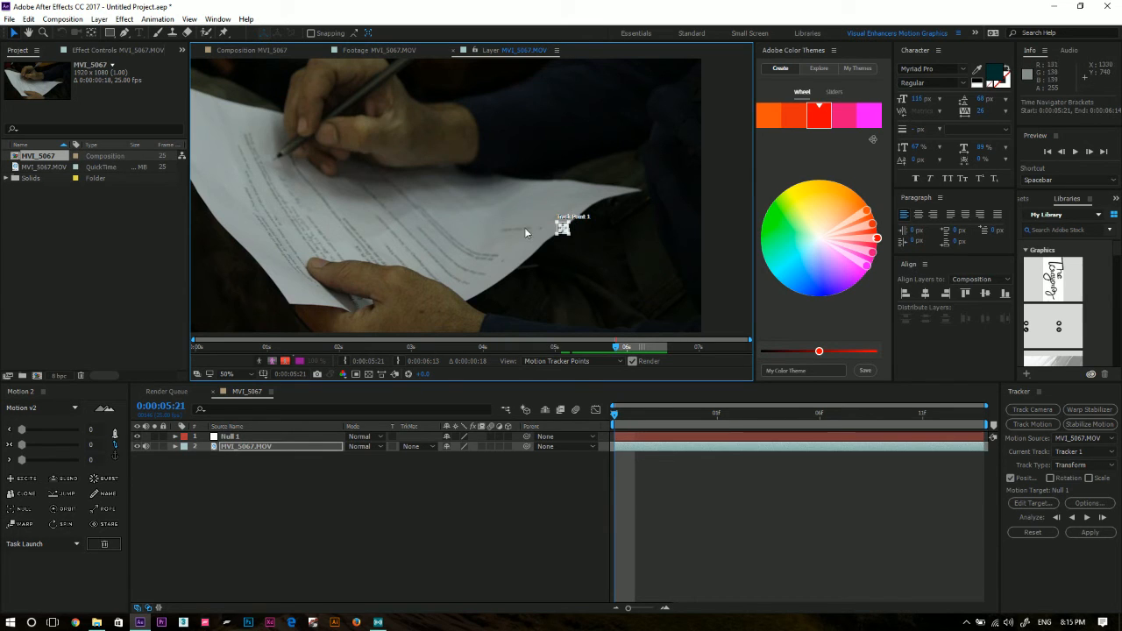
{"action": "key", "text": "comma"}
{"action": "scroll", "coordinate": [525, 217], "scroll_direction": "up", "scroll_amount": 2}
{"action": "left_click_drag", "start_coordinate": [524, 218], "coordinate": [613, 235]}
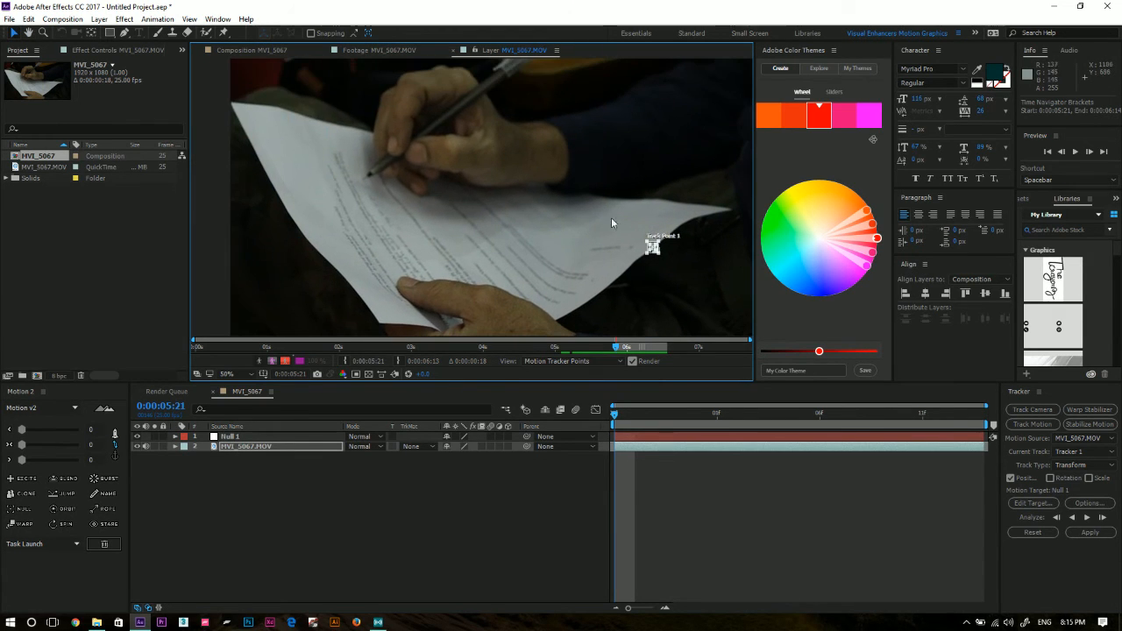
{"action": "left_click_drag", "start_coordinate": [635, 427], "coordinate": [557, 408]}
Reveal the keyframes of Track Point 1 on the MVI_5067.MOV layer and select all of them.
{"action": "left_click", "coordinate": [223, 475]}
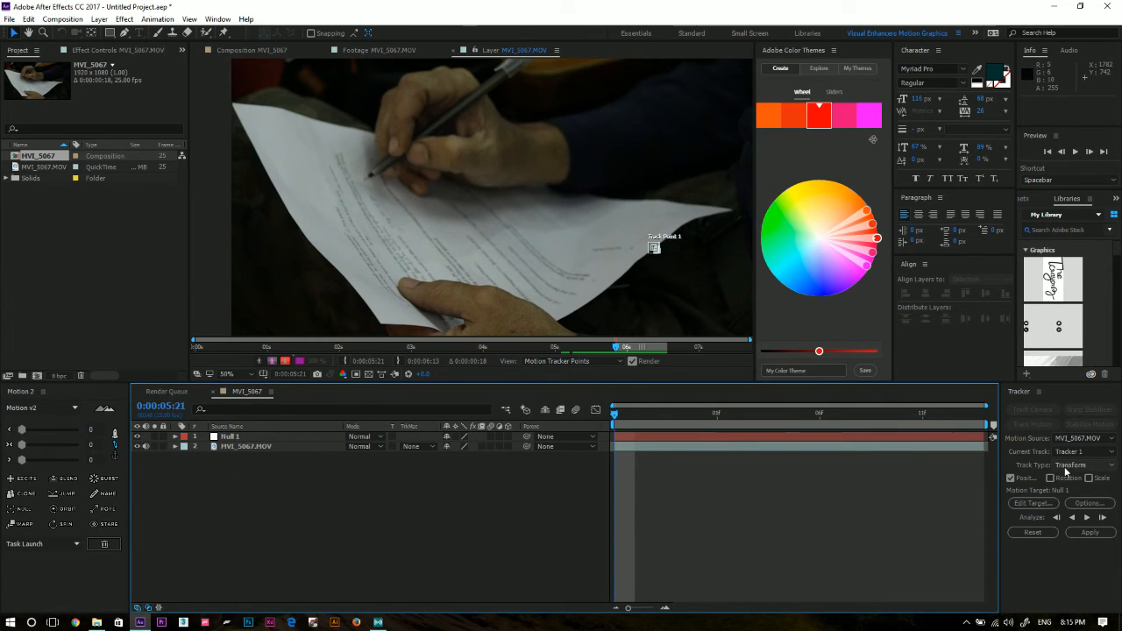
{"action": "left_click", "coordinate": [1035, 421]}
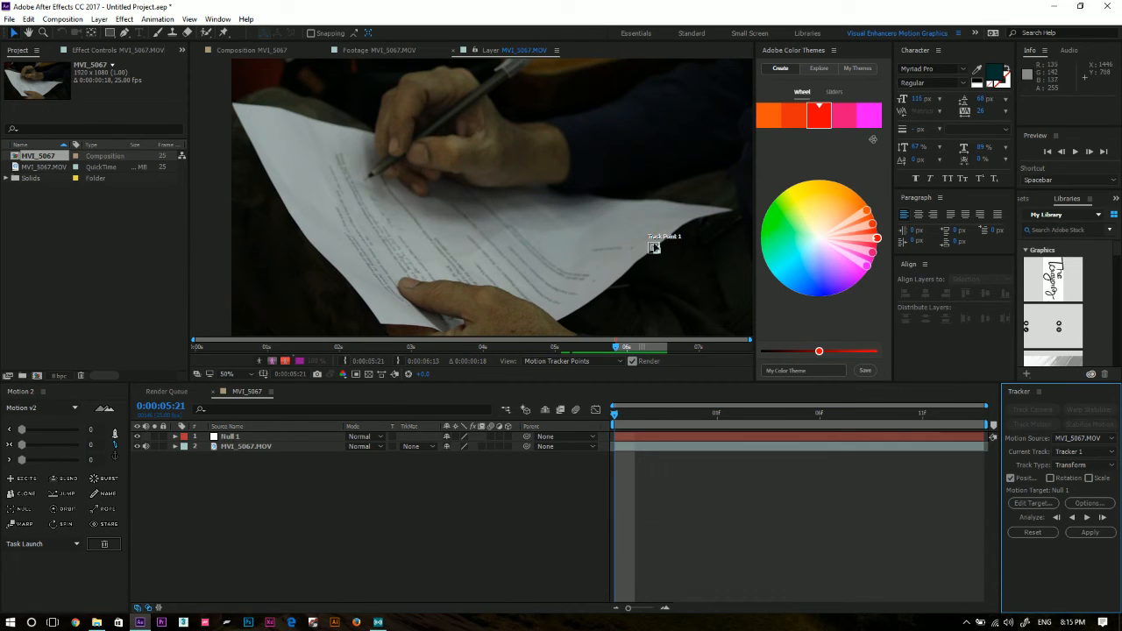
{"action": "left_click", "coordinate": [327, 446]}
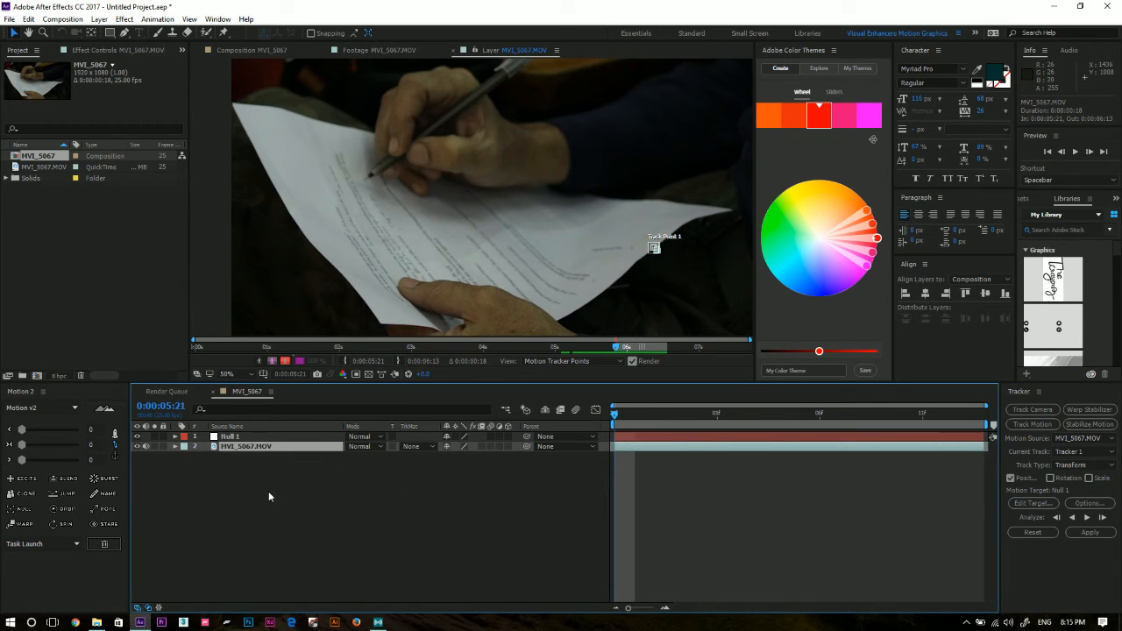
{"action": "key", "text": "u"}
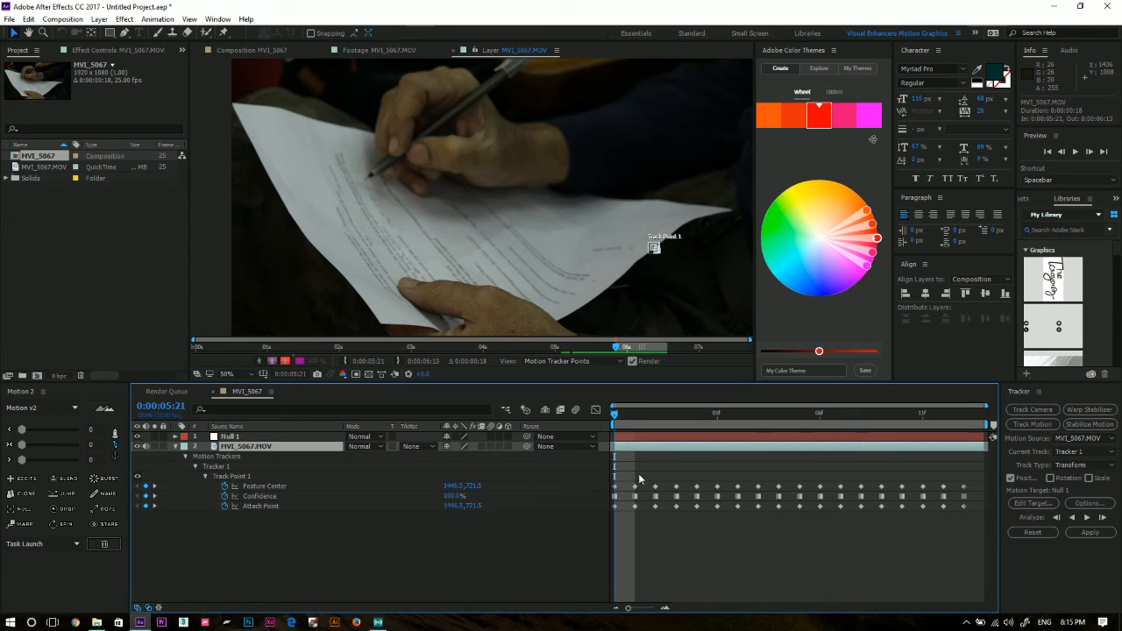
{"action": "left_click_drag", "start_coordinate": [613, 476], "coordinate": [1009, 537]}
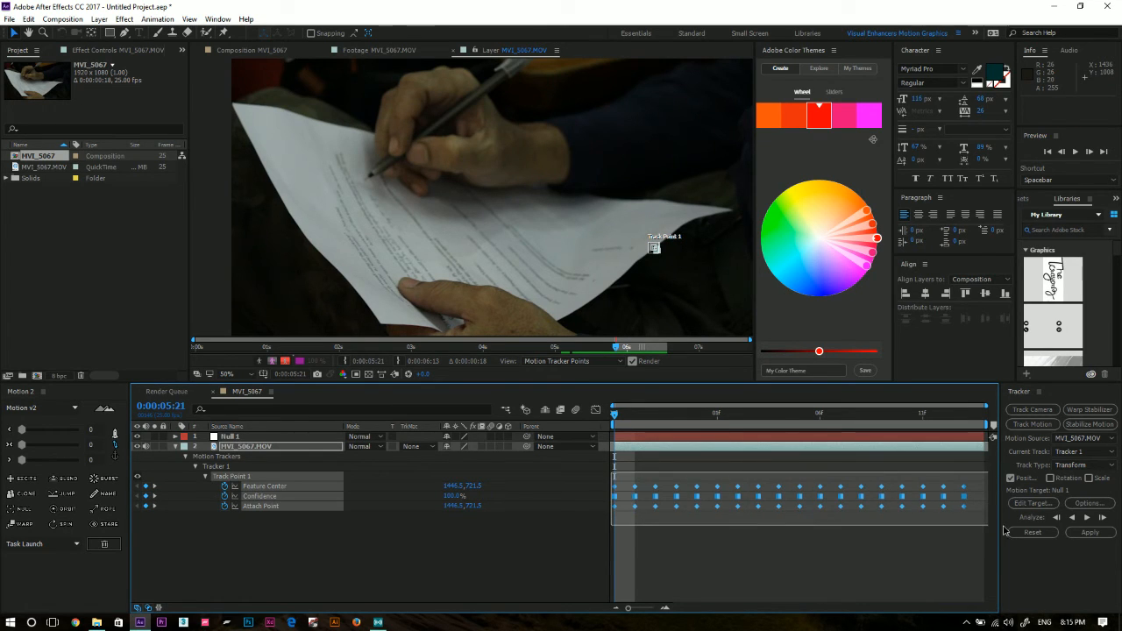
Check the tracking keyframes frame by frame, return to 0:00:05:21 and collapse the MVI_5067.MOV layer's properties.
{"action": "left_click", "coordinate": [635, 417]}
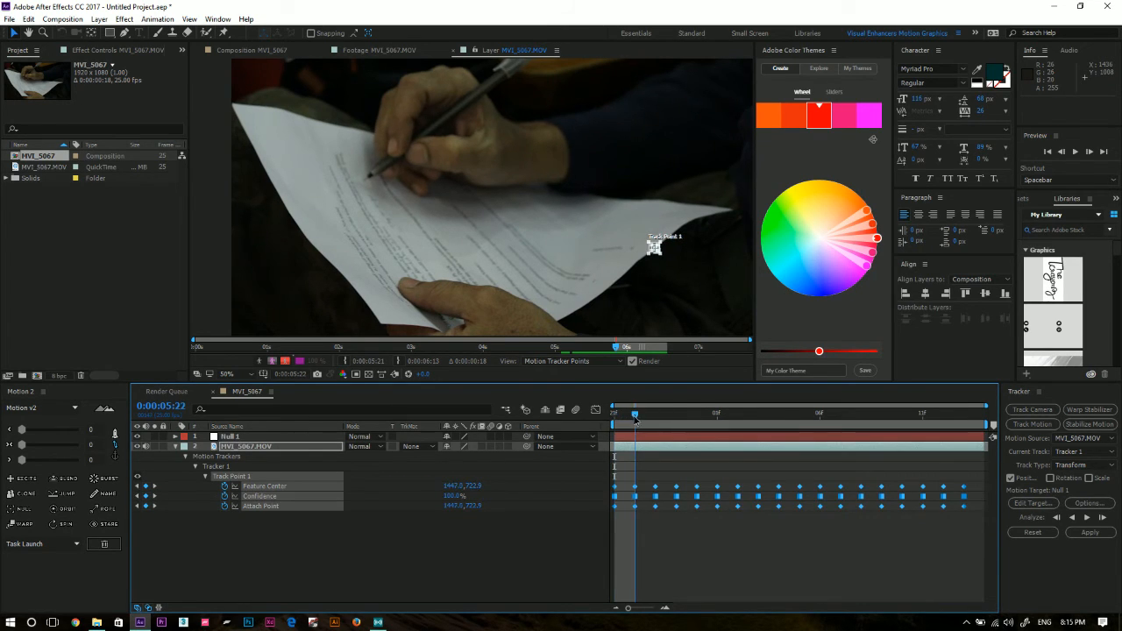
{"action": "key", "text": "Page_Down"}
{"action": "key", "text": "Page_Down"}
{"action": "key", "text": "Page_Down"}
{"action": "key", "text": "Page_Down"}
{"action": "key", "text": "Page_Down"}
{"action": "key", "text": "Page_Down"}
{"action": "key", "text": "Page_Down"}
{"action": "key", "text": "Page_Down"}
{"action": "key", "text": "Page_Down"}
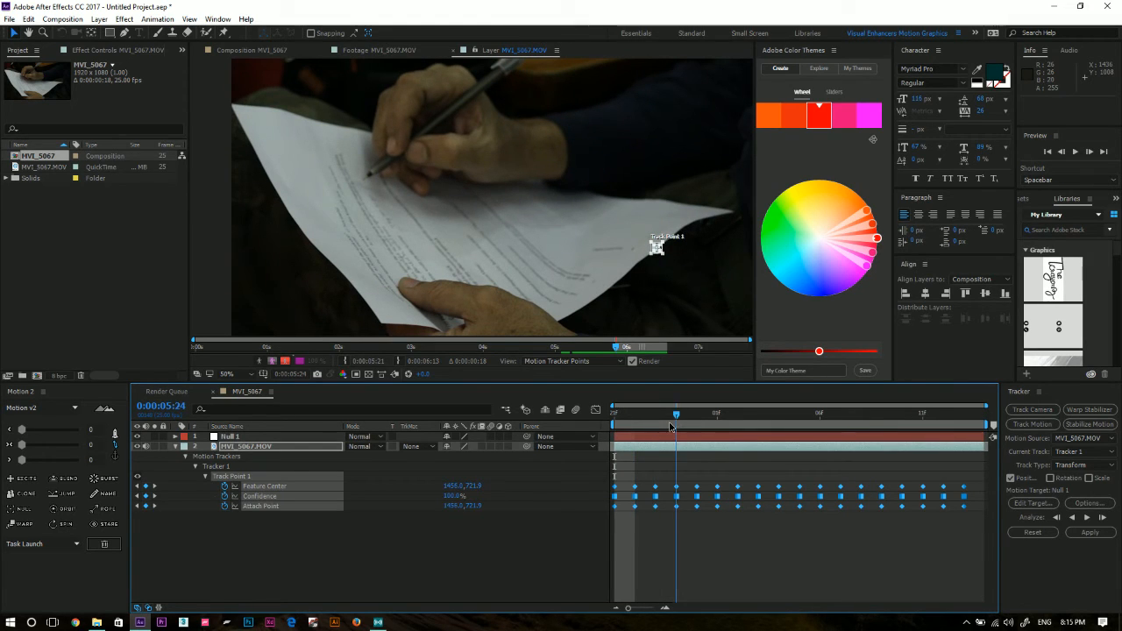
{"action": "key", "text": "Page_Up"}
{"action": "key", "text": "Page_Up"}
{"action": "key", "text": "Page_Up"}
{"action": "key", "text": "Page_Up"}
{"action": "key", "text": "Page_Up"}
{"action": "key", "text": "Page_Up"}
{"action": "key", "text": "Page_Up"}
{"action": "key", "text": "Page_Up"}
{"action": "key", "text": "Page_Up"}
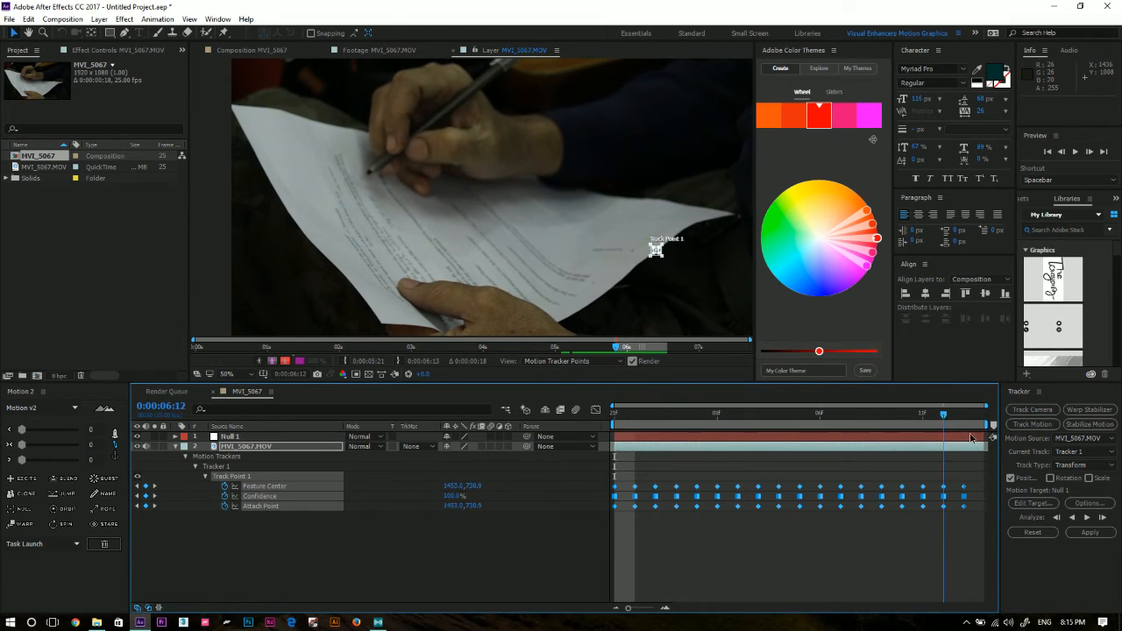
{"action": "left_click_drag", "start_coordinate": [610, 450], "coordinate": [570, 443]}
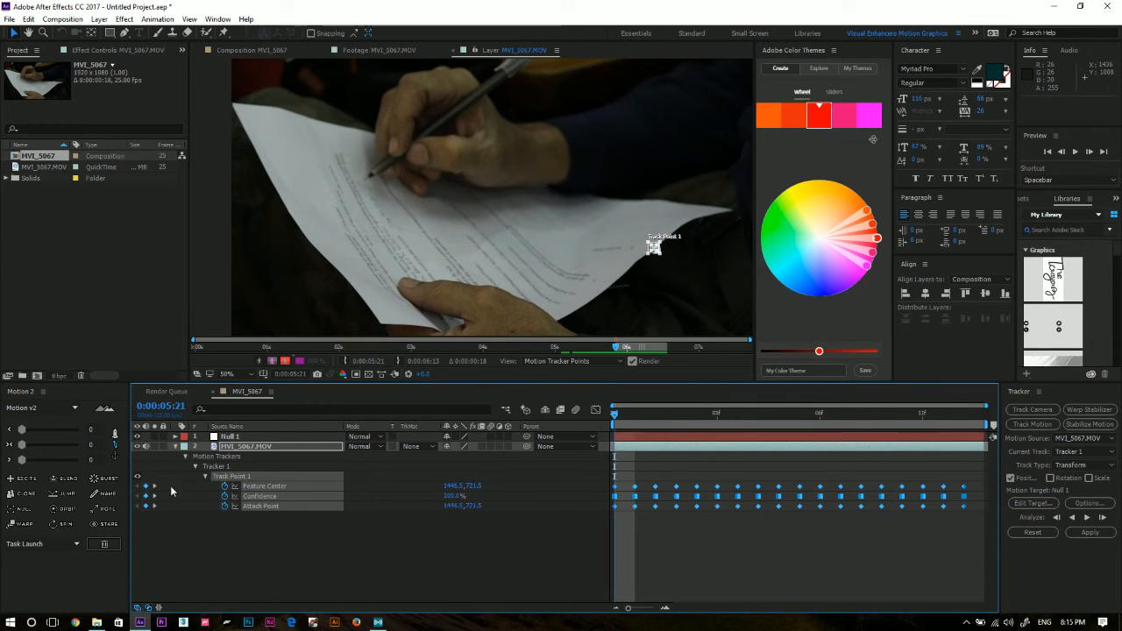
{"action": "left_click", "coordinate": [184, 447]}
{"action": "left_click", "coordinate": [176, 447]}
{"action": "left_click", "coordinate": [175, 447]}
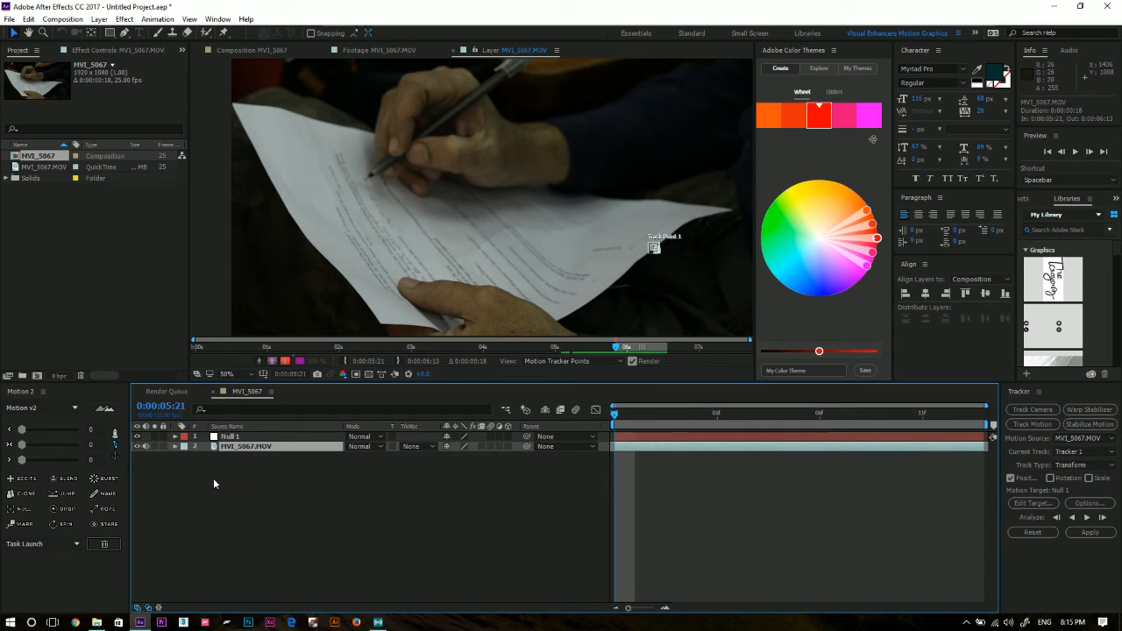
Set the tracker's motion target to the Null 1 layer.
{"action": "left_click", "coordinate": [244, 436]}
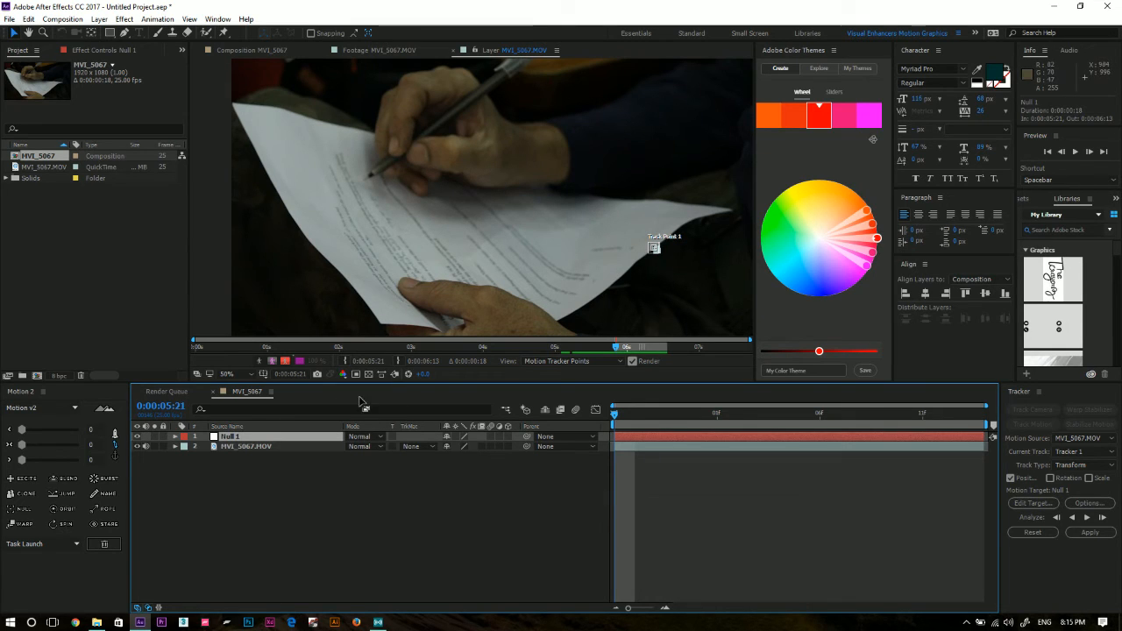
{"action": "left_click", "coordinate": [1032, 503]}
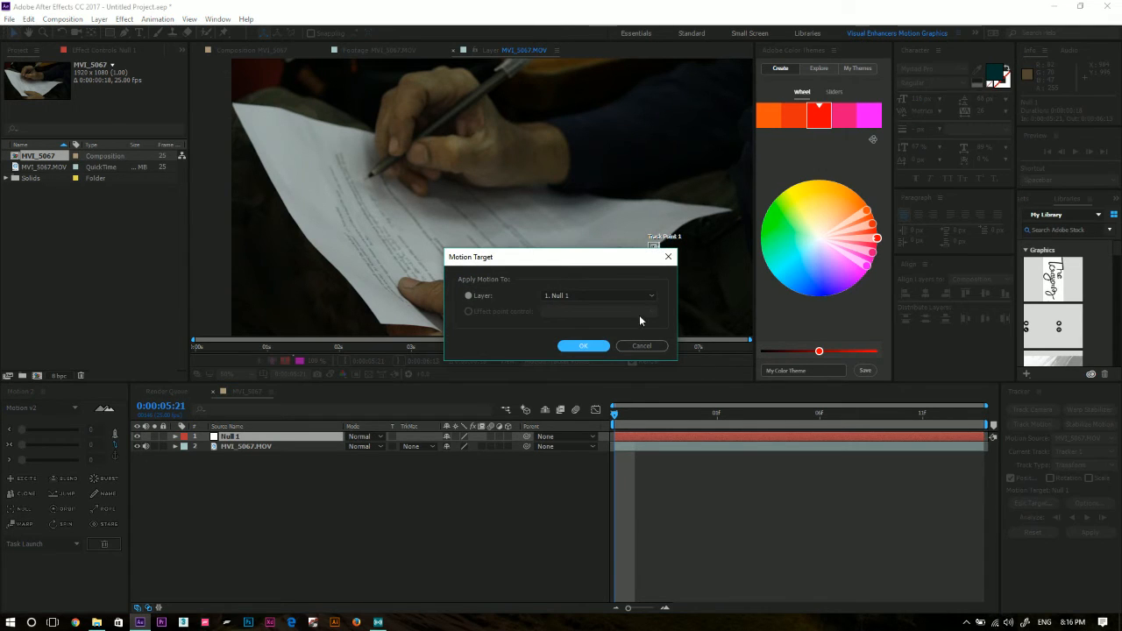
{"action": "left_click", "coordinate": [614, 296]}
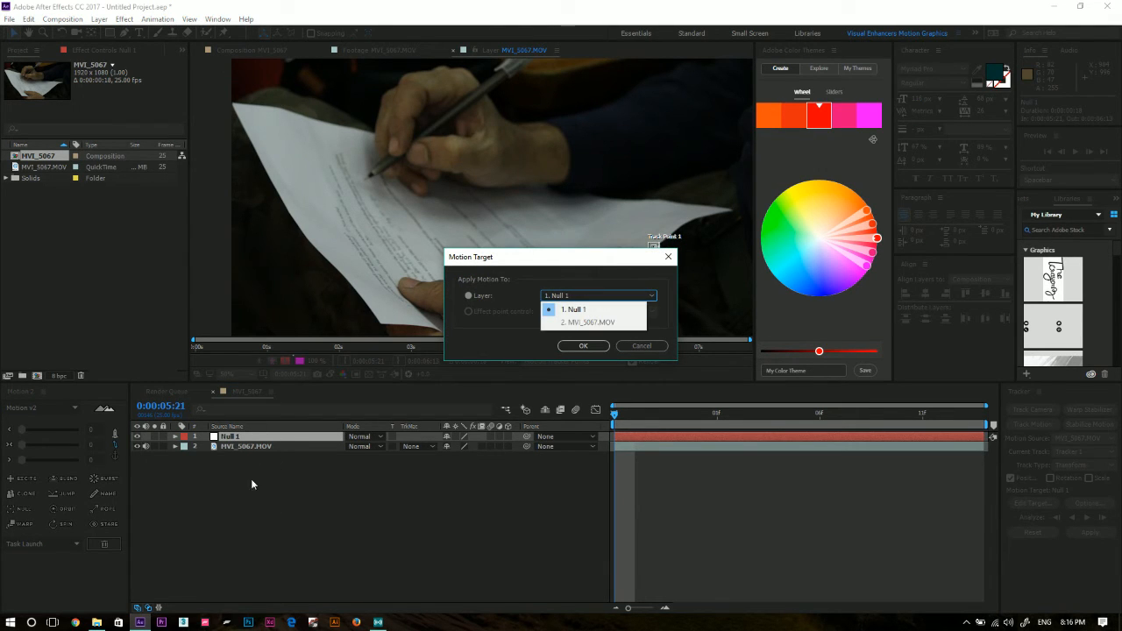
{"action": "left_click", "coordinate": [567, 296]}
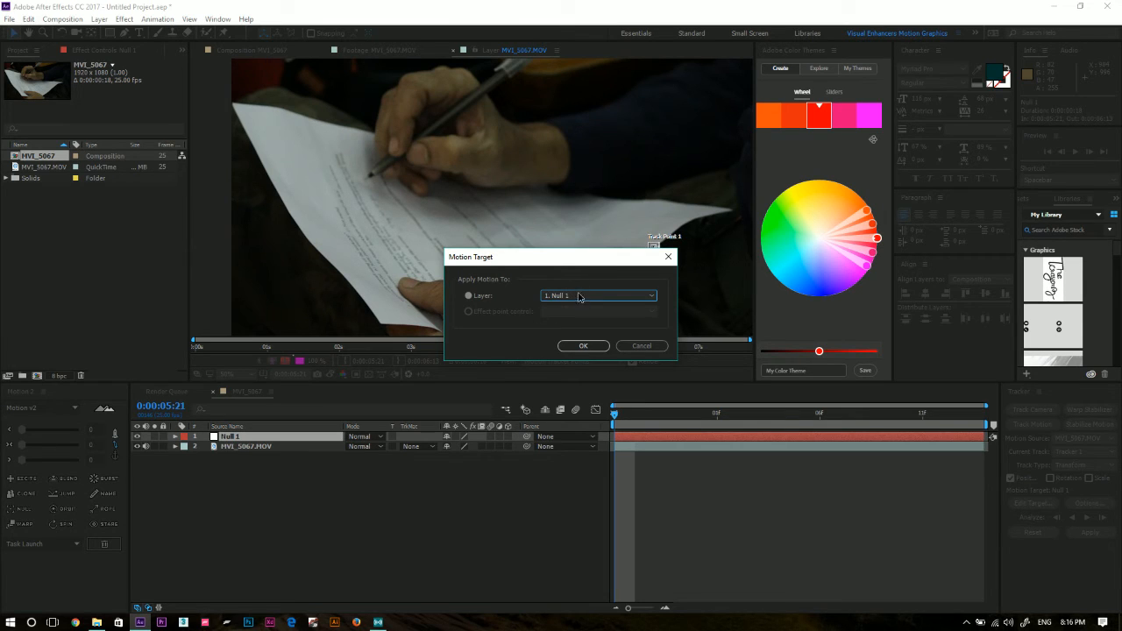
{"action": "left_click", "coordinate": [579, 297]}
{"action": "left_click", "coordinate": [594, 312]}
{"action": "left_click", "coordinate": [583, 345]}
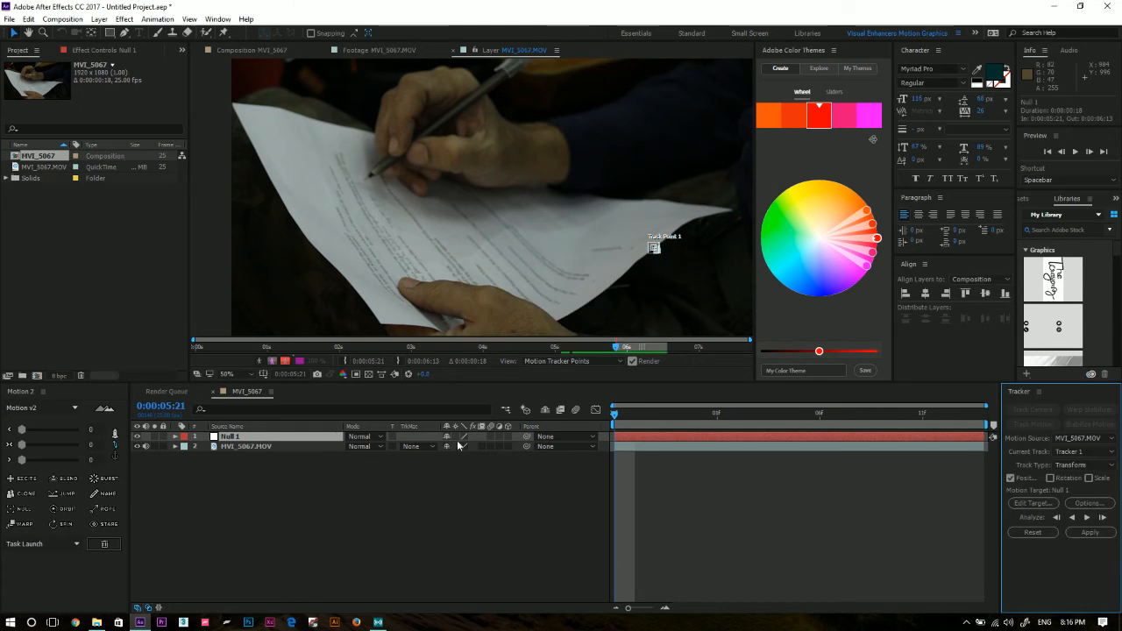
Review the MVI_5067.MOV layer's tracking keyframes once more and hide them again.
{"action": "left_click", "coordinate": [258, 440]}
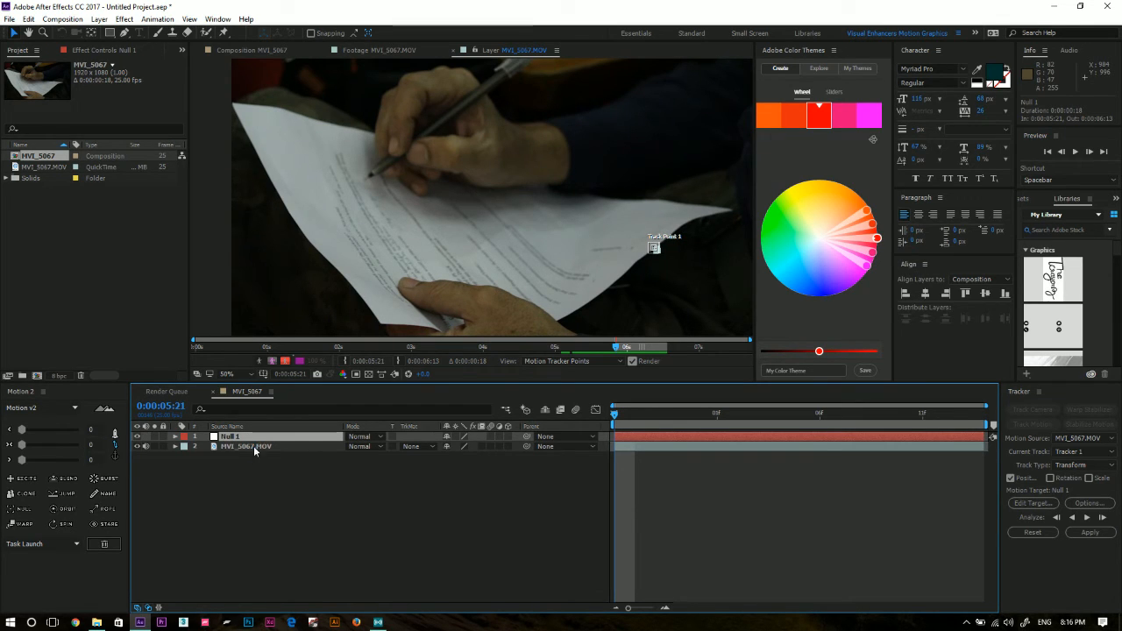
{"action": "left_click", "coordinate": [259, 446]}
{"action": "key", "text": "u"}
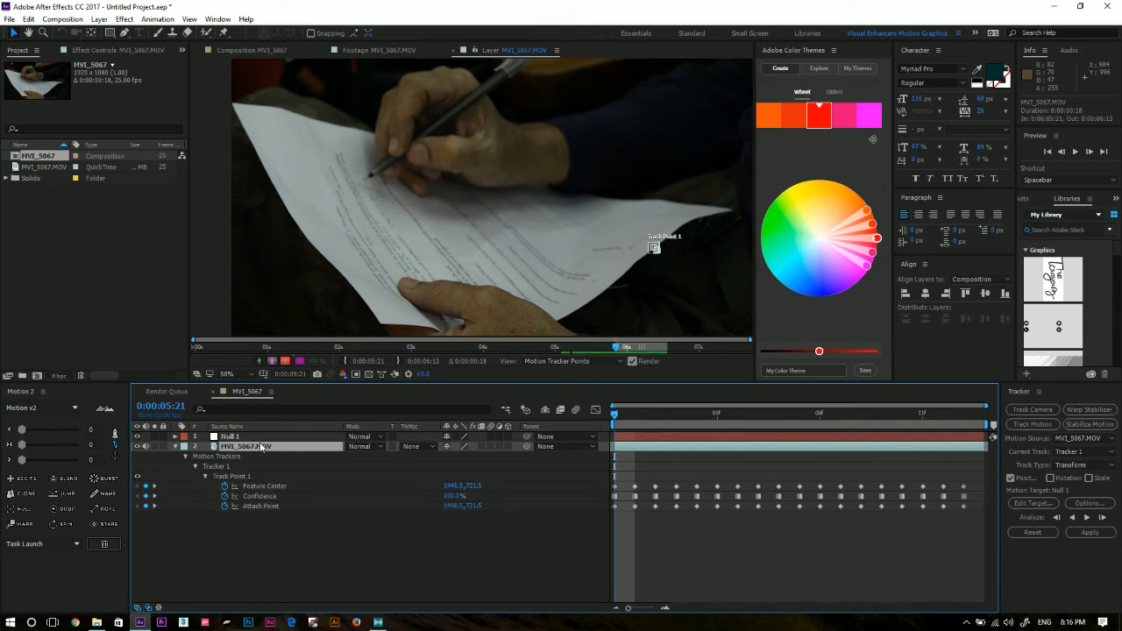
{"action": "key", "text": "u"}
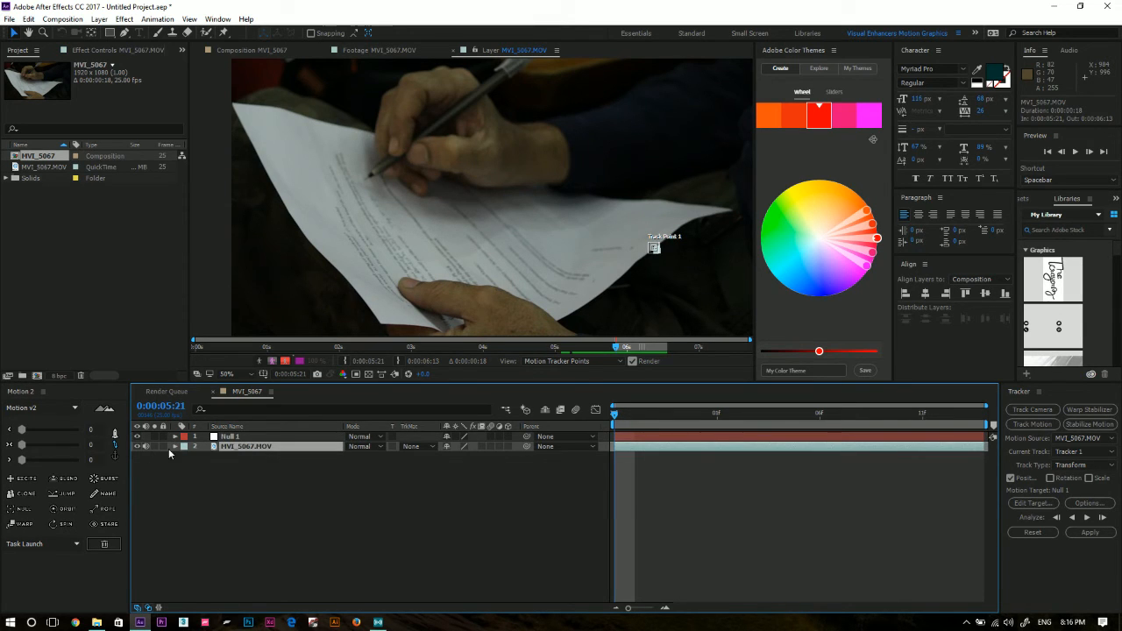
Apply the tracking data to the Null 1 layer in the X and Y dimensions.
{"action": "left_click", "coordinate": [220, 436]}
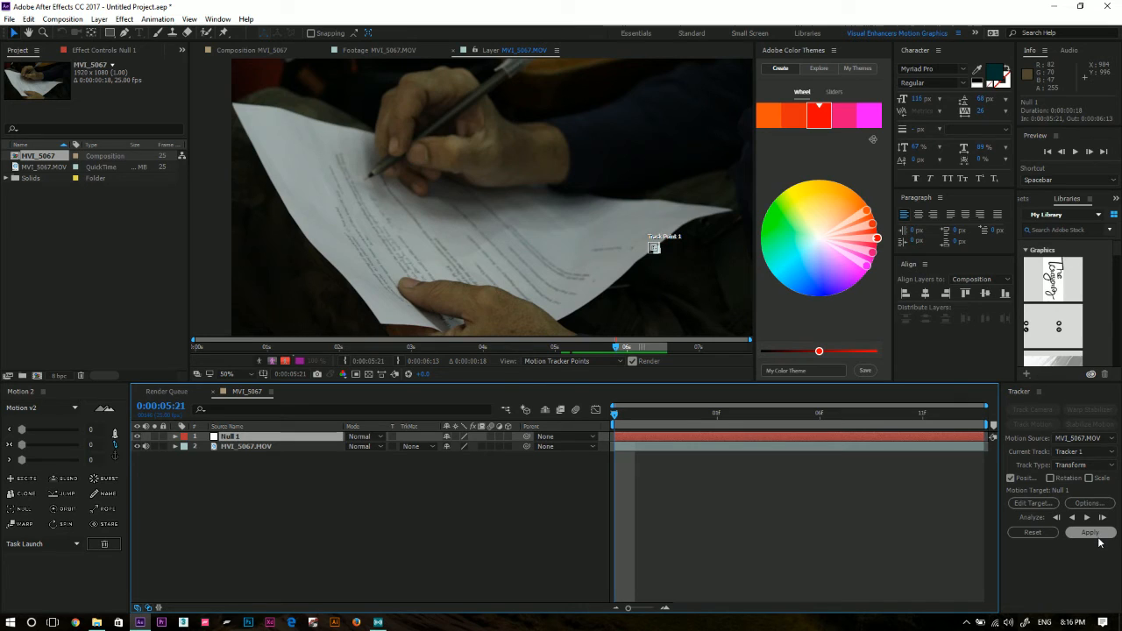
{"action": "left_click", "coordinate": [1099, 540]}
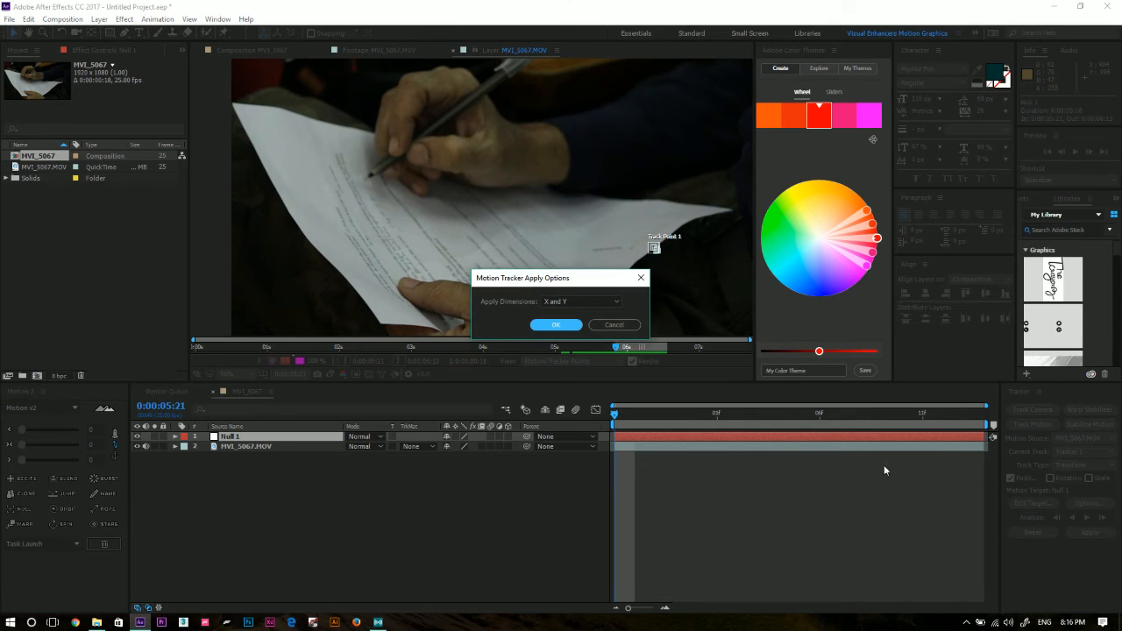
{"action": "left_click", "coordinate": [584, 301]}
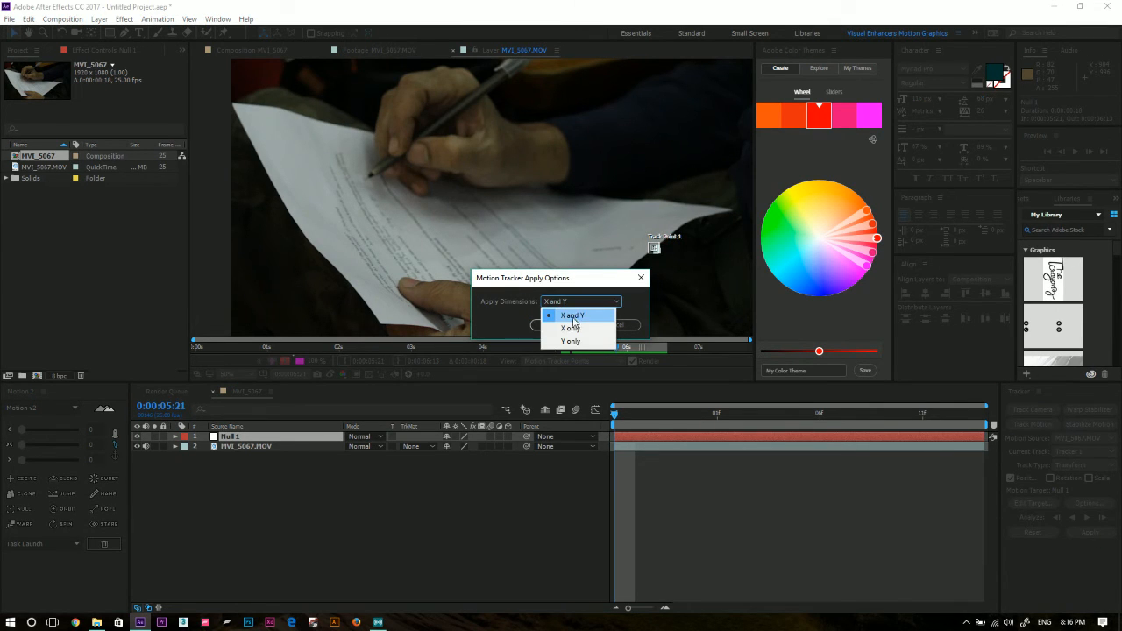
{"action": "left_click", "coordinate": [630, 269]}
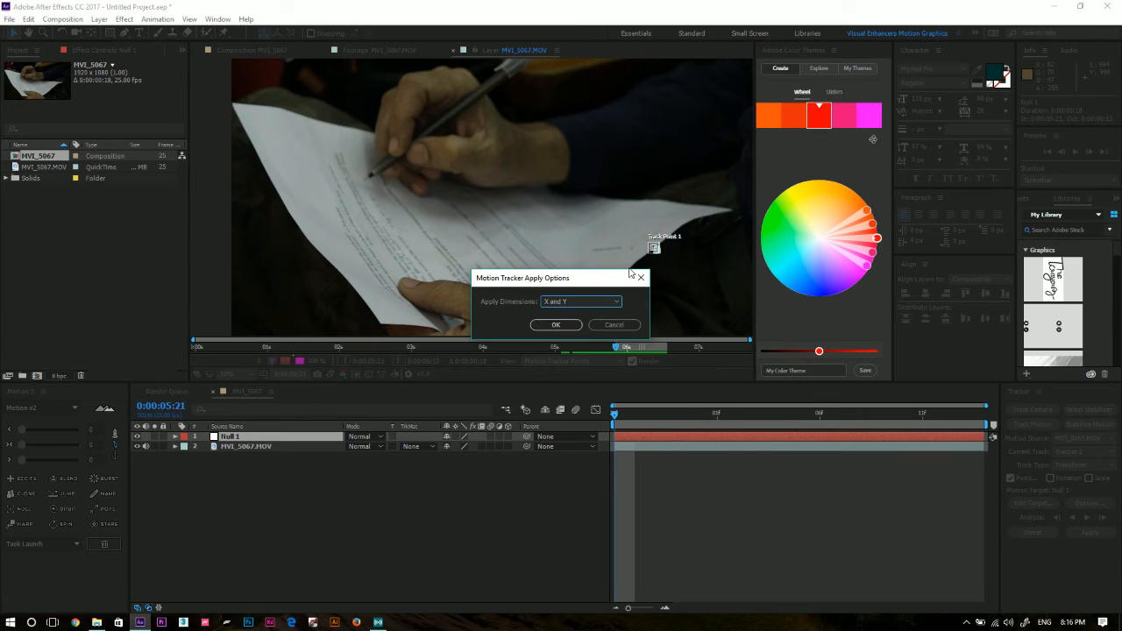
{"action": "left_click", "coordinate": [556, 325]}
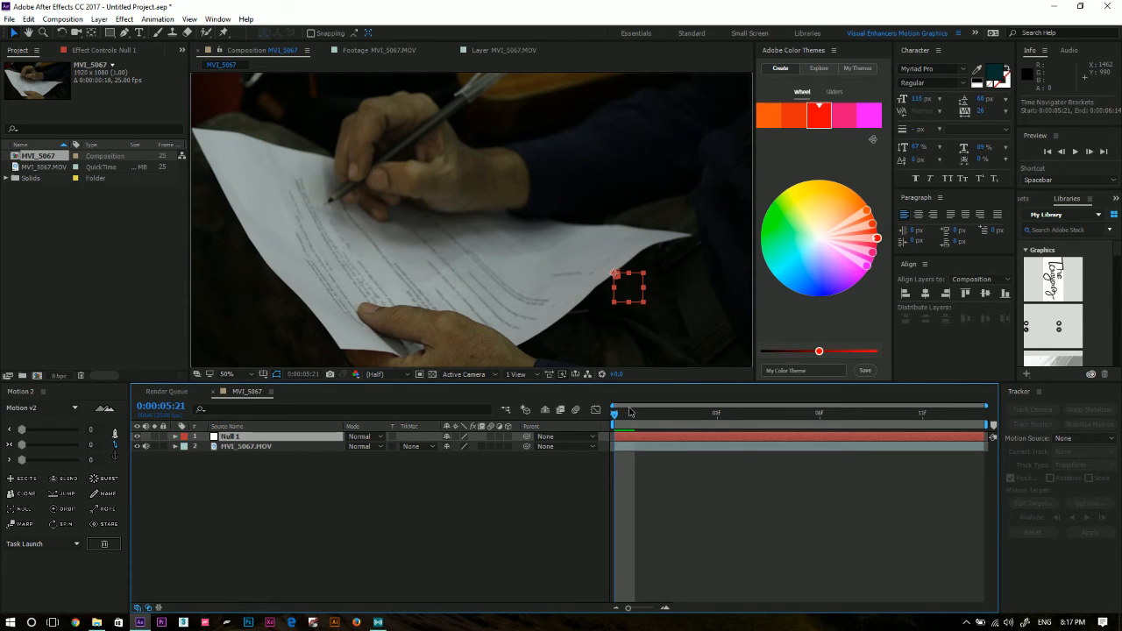
Play back and scrub the composition to check how Null 1 follows the paper.
{"action": "left_click_drag", "start_coordinate": [639, 414], "coordinate": [799, 405]}
{"action": "key", "text": "space"}
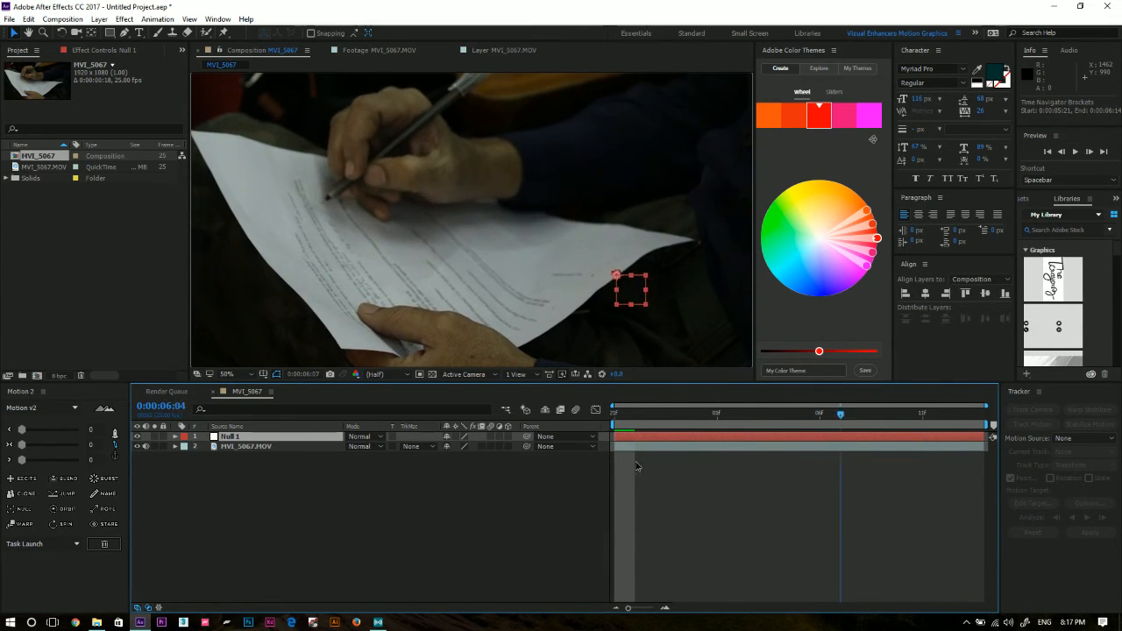
{"action": "key", "text": "space"}
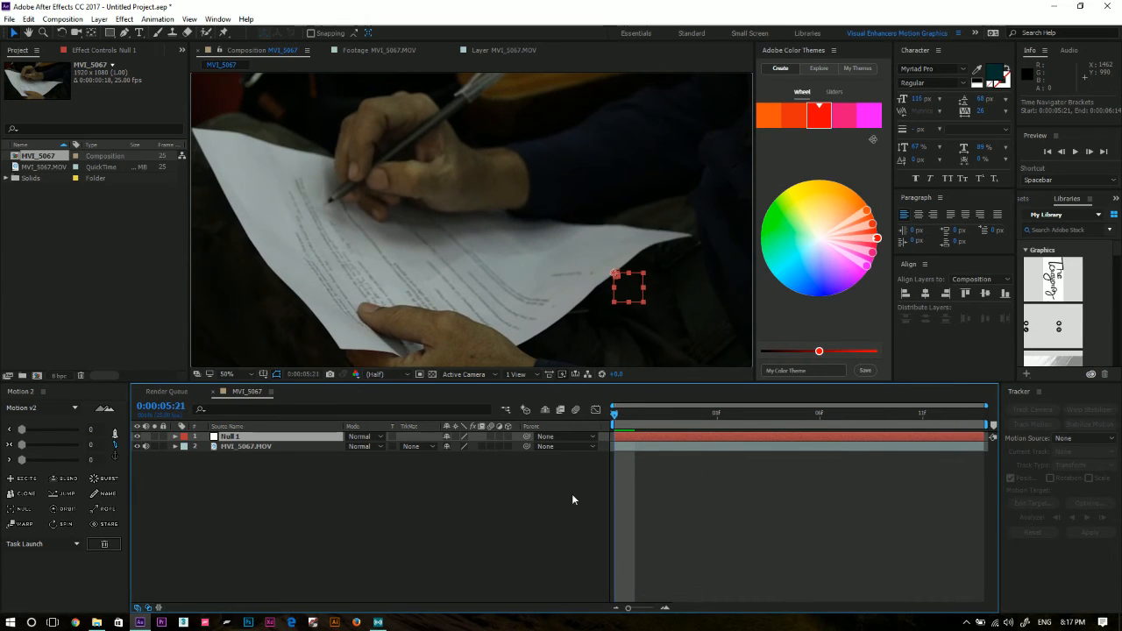
{"action": "left_click", "coordinate": [486, 506]}
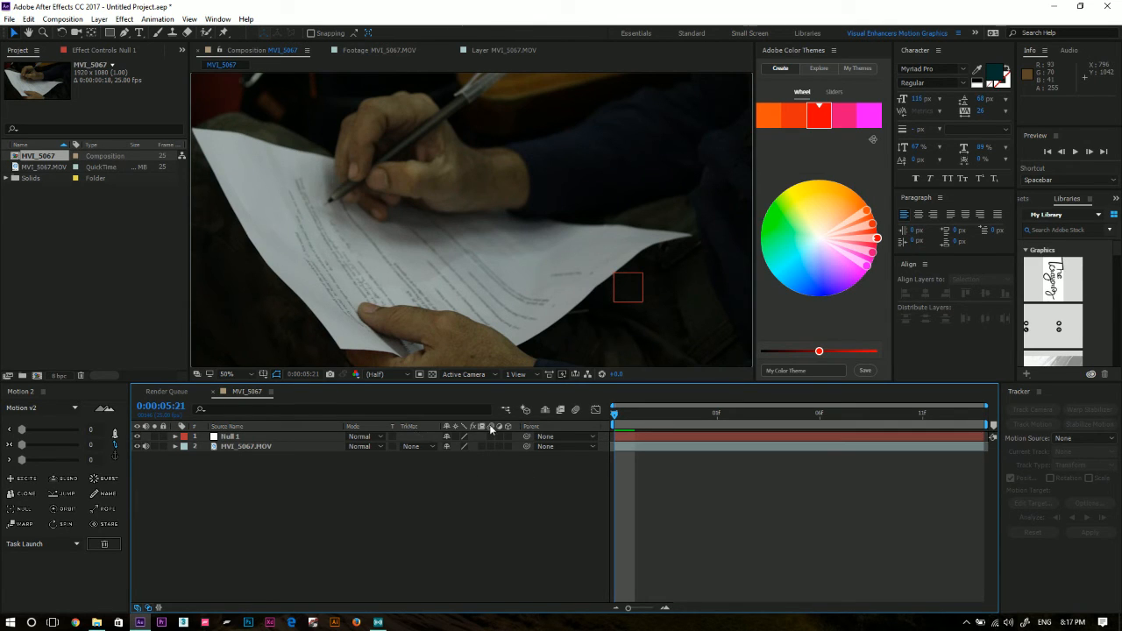
{"action": "left_click", "coordinate": [251, 436]}
{"action": "left_click_drag", "start_coordinate": [623, 415], "coordinate": [758, 413]}
{"action": "key", "text": "space"}
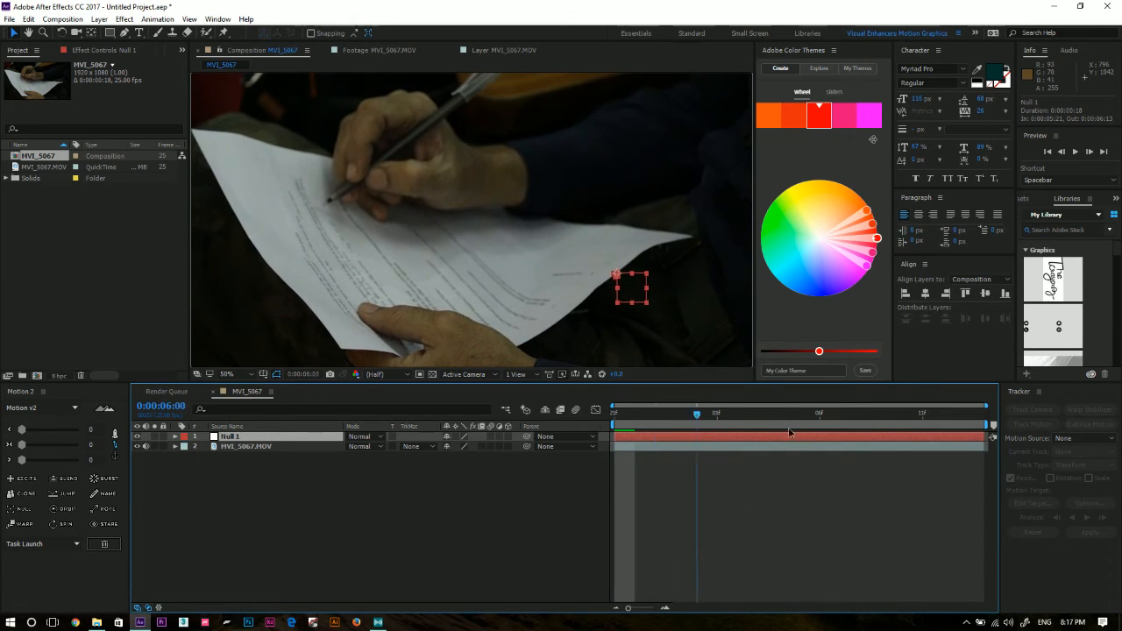
{"action": "left_click", "coordinate": [325, 478]}
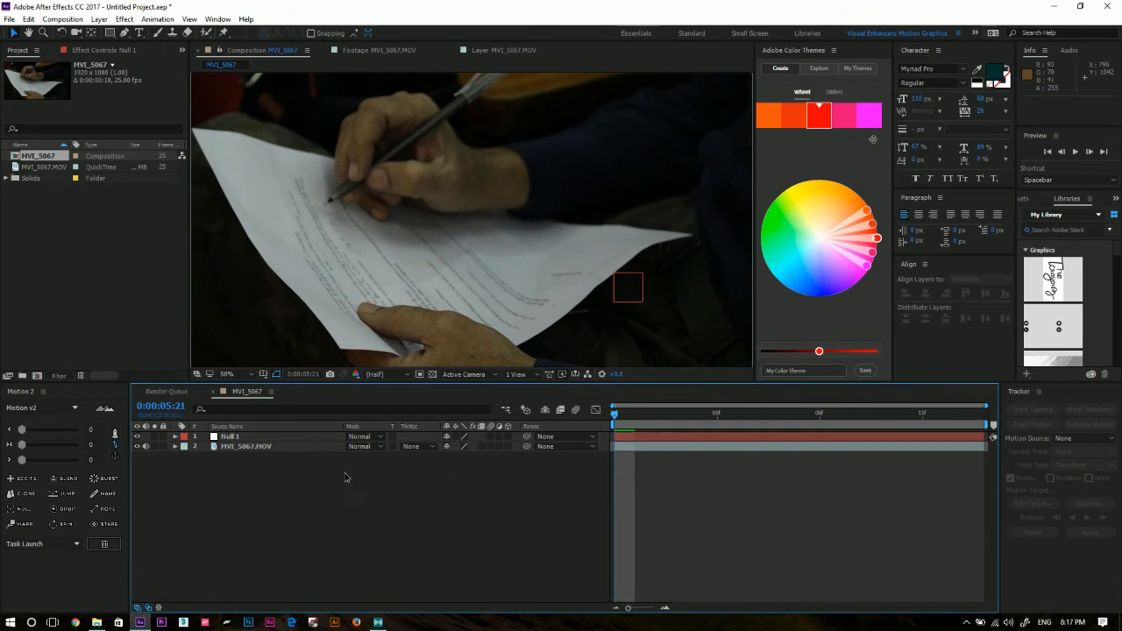
Add a text layer reading "TRY" to the MVI_5067 composition without saving the project.
{"action": "right_click", "coordinate": [345, 472]}
{"action": "mouse_move", "coordinate": [426, 481]}
{"action": "left_click", "coordinate": [576, 498]}
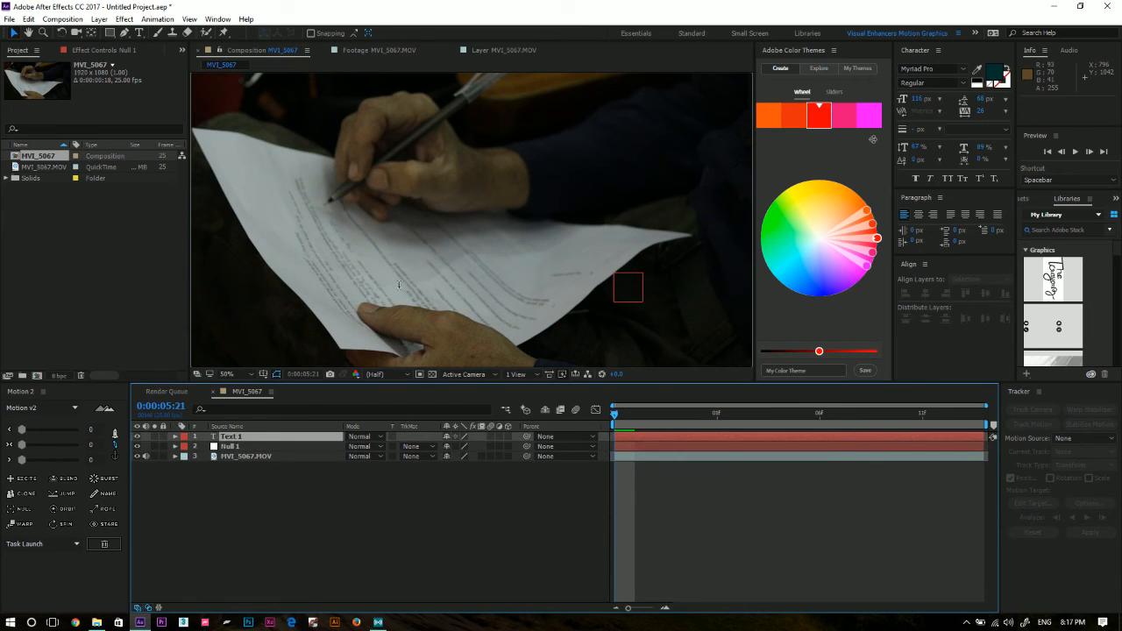
{"action": "type", "text": "T"}
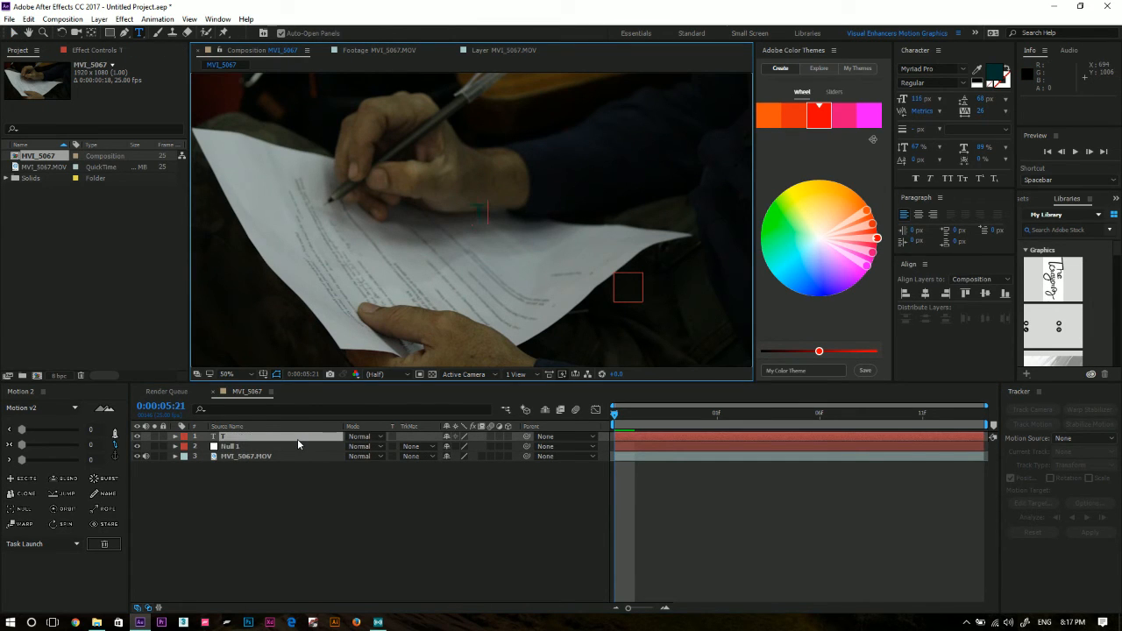
{"action": "type", "text": "RY"}
{"action": "key", "text": "ctrl+s"}
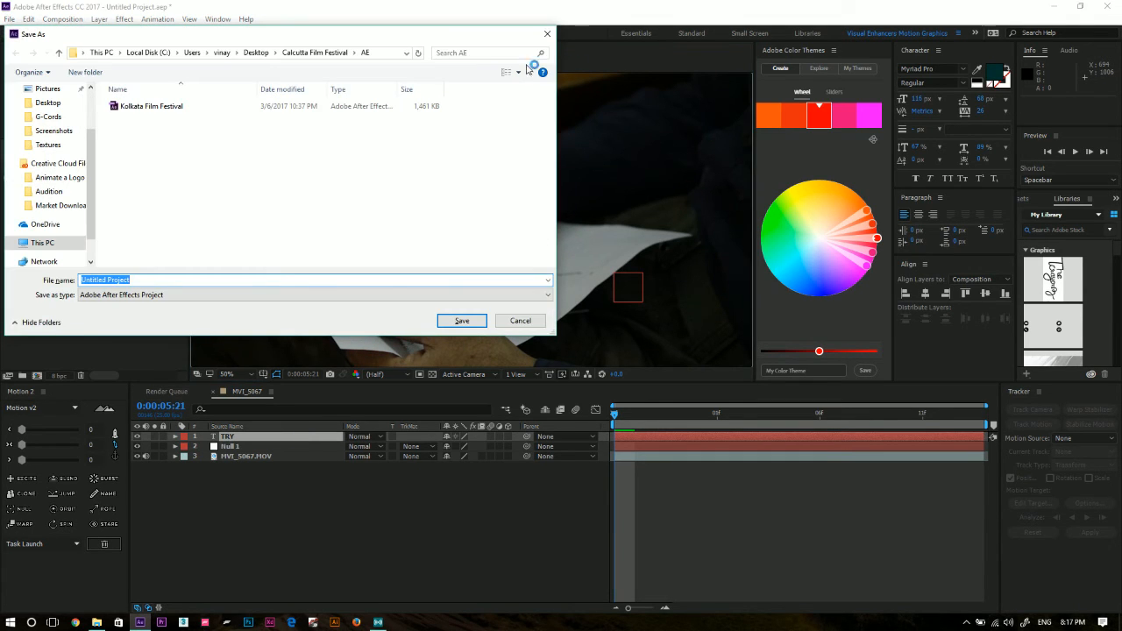
{"action": "left_click", "coordinate": [547, 33]}
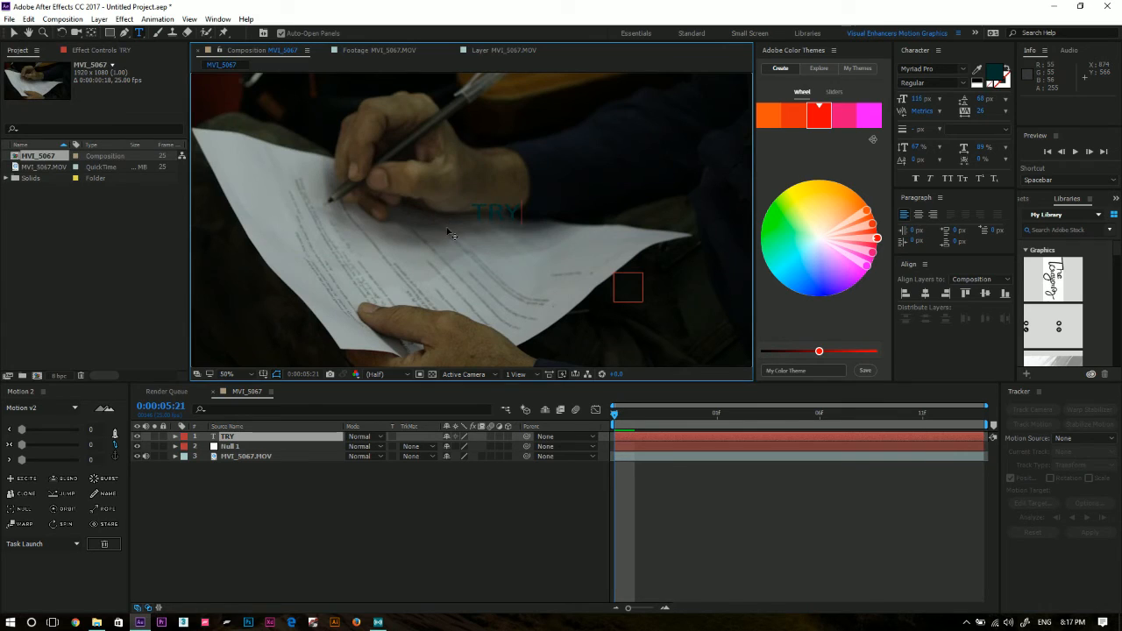
Color the TRY text white and enlarge its font size to about 346 px.
{"action": "key", "text": "ctrl+a"}
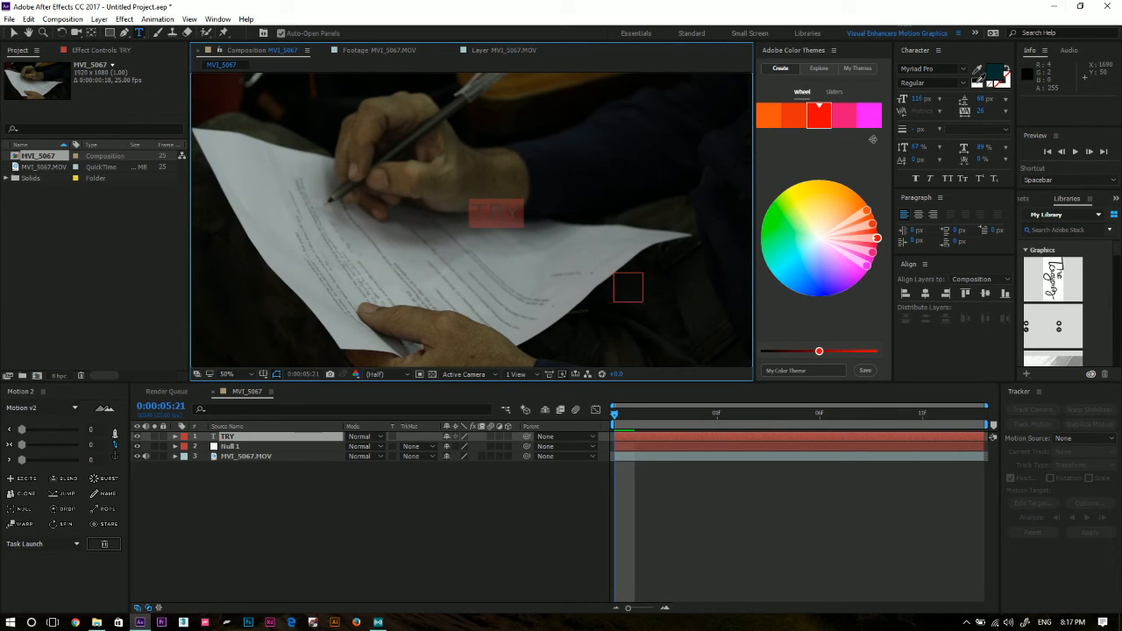
{"action": "left_click", "coordinate": [978, 85]}
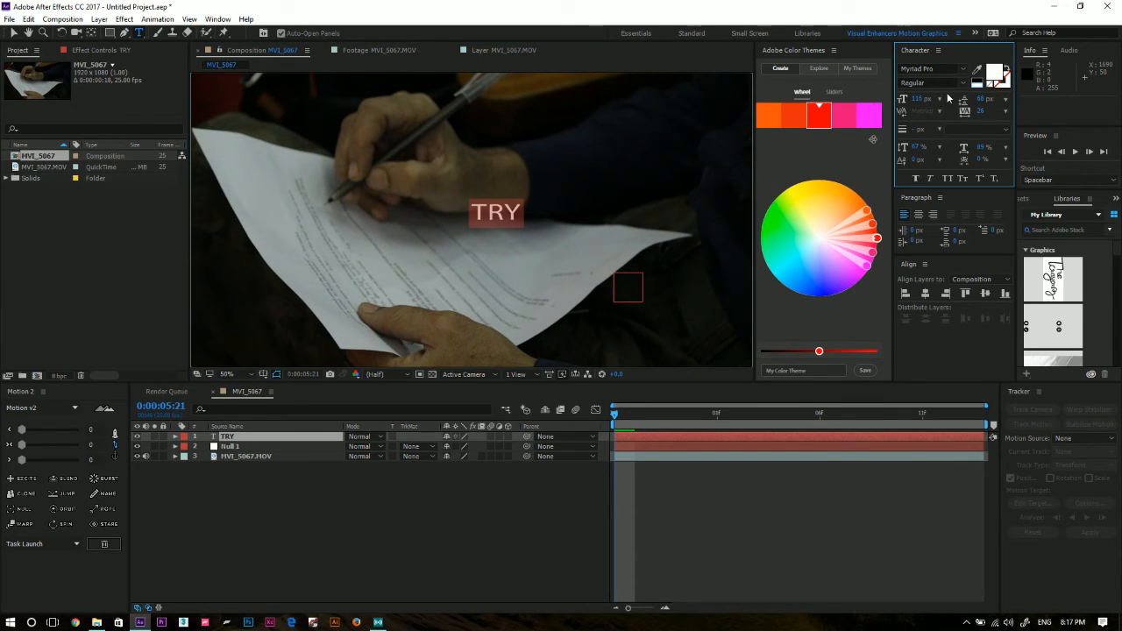
{"action": "left_click_drag", "start_coordinate": [917, 99], "coordinate": [1048, 90]}
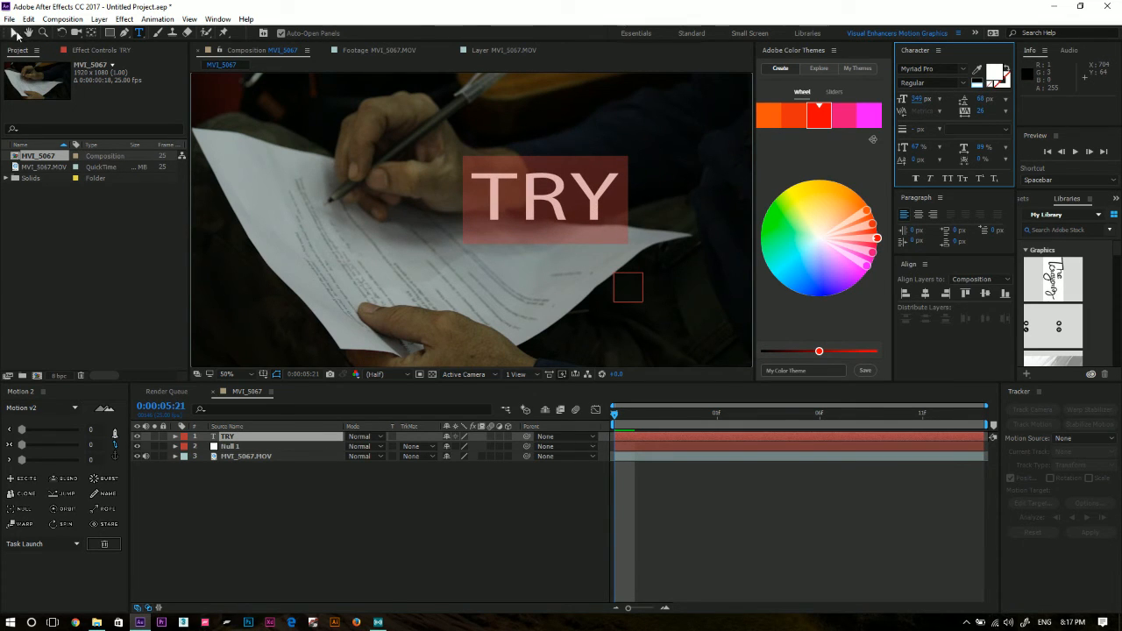
Move the TRY text over the dark sleeve above the paper's corner and scrub through the clip to 0:00:06:13.
{"action": "left_click", "coordinate": [16, 35]}
{"action": "left_click_drag", "start_coordinate": [542, 204], "coordinate": [626, 157]}
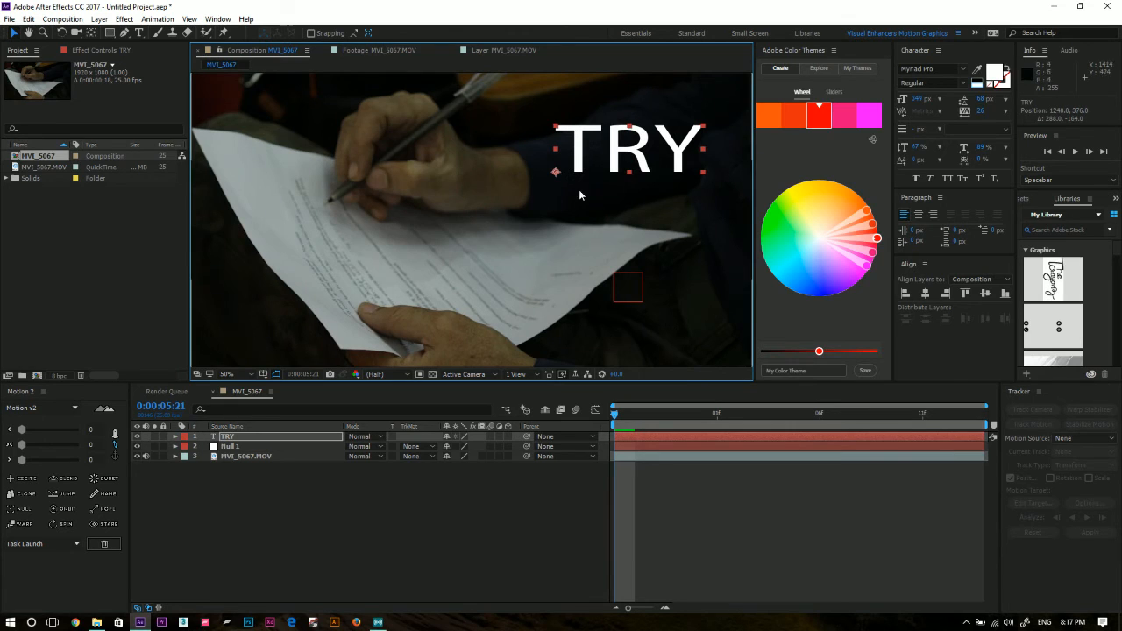
{"action": "left_click", "coordinate": [327, 483]}
{"action": "left_click_drag", "start_coordinate": [616, 416], "coordinate": [994, 446]}
Parent the TRY text layer to Null 1 and play back the tracked text.
{"action": "left_click", "coordinate": [250, 437]}
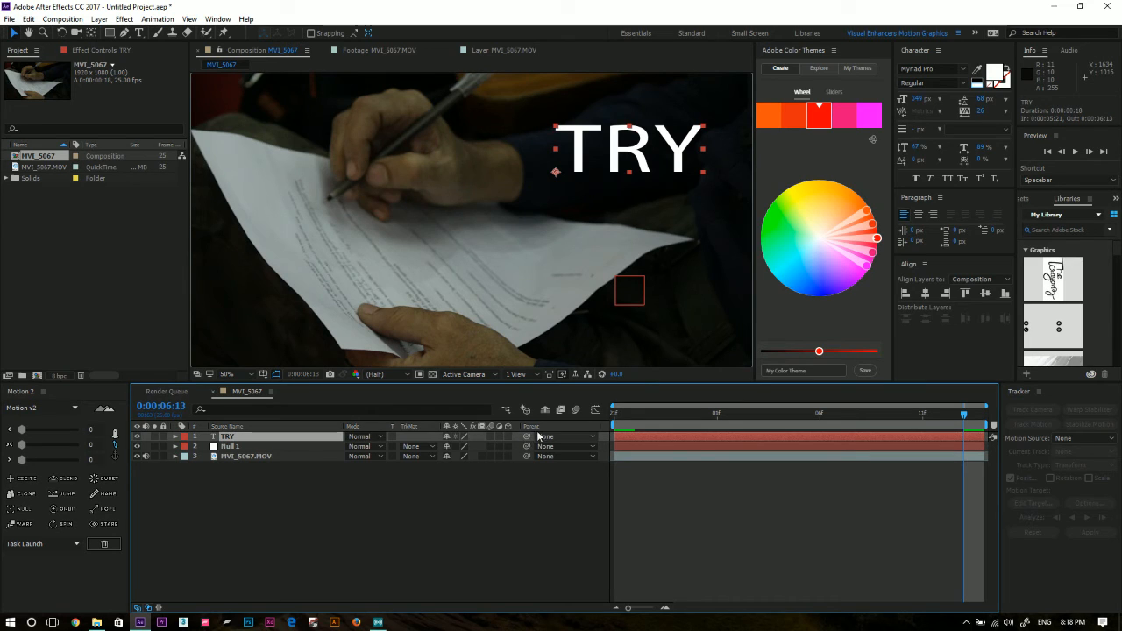
{"action": "left_click_drag", "start_coordinate": [527, 437], "coordinate": [242, 448]}
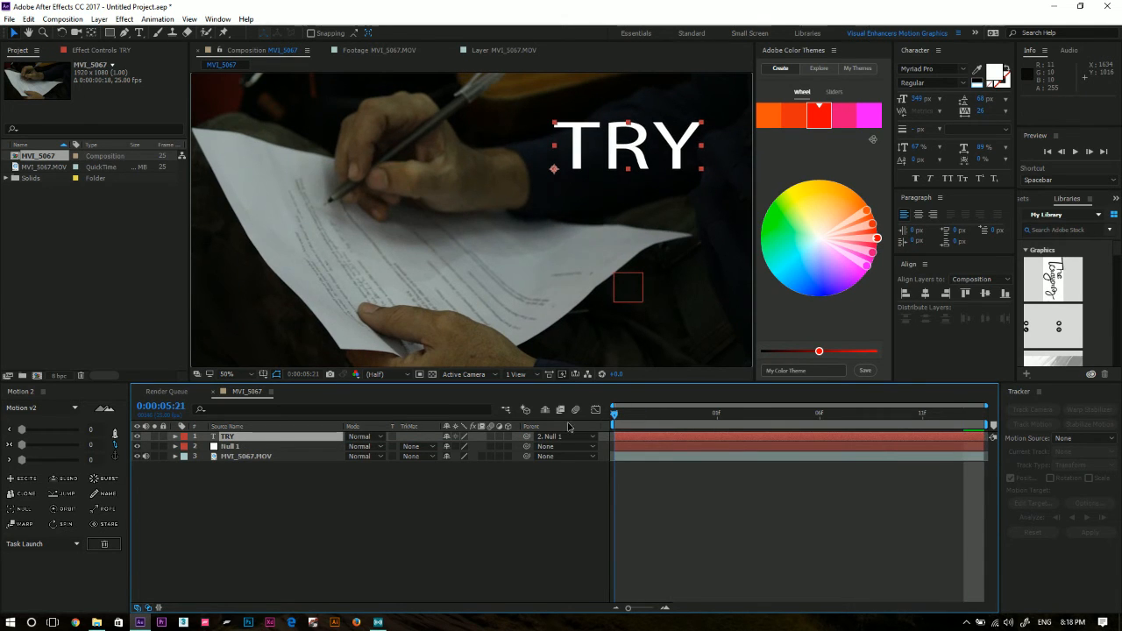
{"action": "left_click_drag", "start_coordinate": [969, 436], "coordinate": [676, 443]}
{"action": "key", "text": "space"}
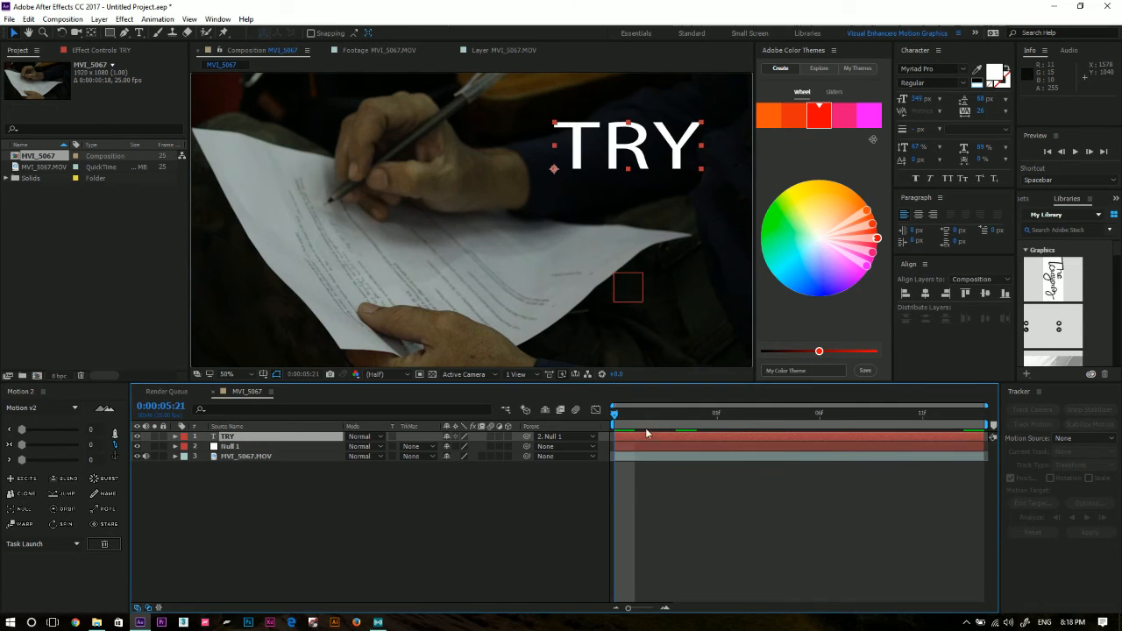
Remove the TRY layer's parent and delete the TRY layer from the composition.
{"action": "left_click", "coordinate": [450, 479]}
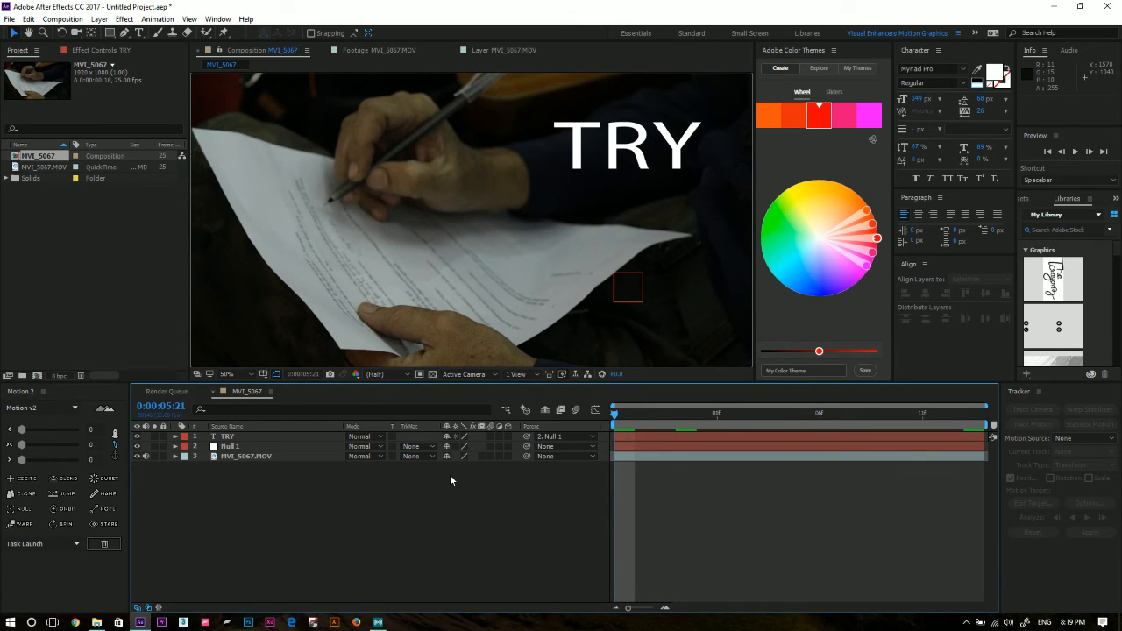
{"action": "left_click", "coordinate": [235, 436]}
{"action": "left_click", "coordinate": [559, 437]}
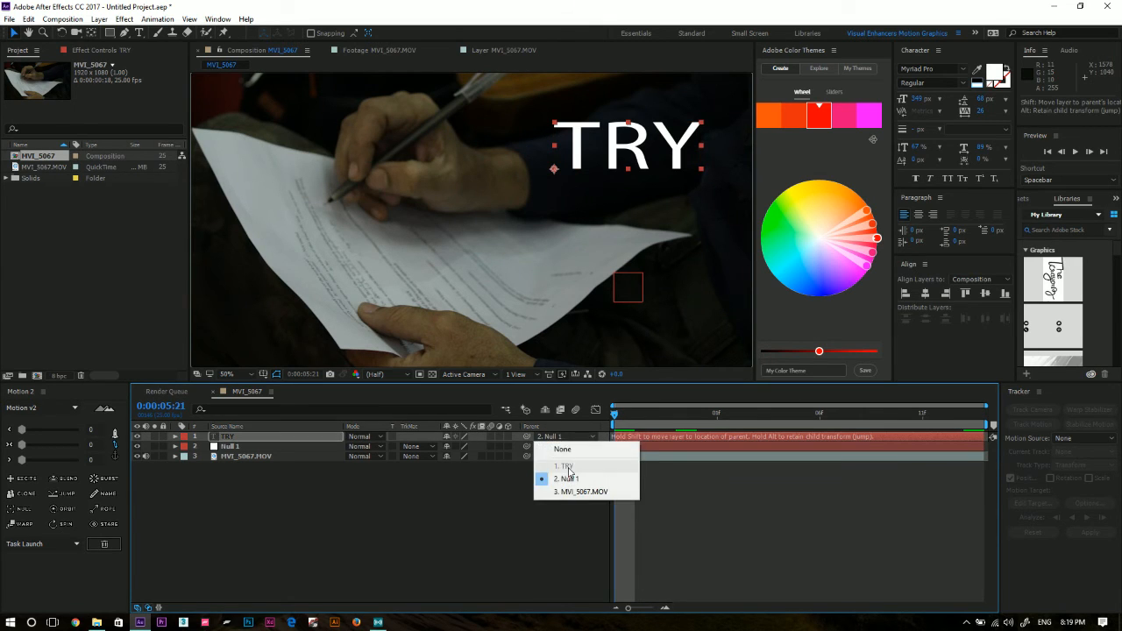
{"action": "left_click", "coordinate": [568, 453]}
{"action": "left_click", "coordinate": [233, 446]}
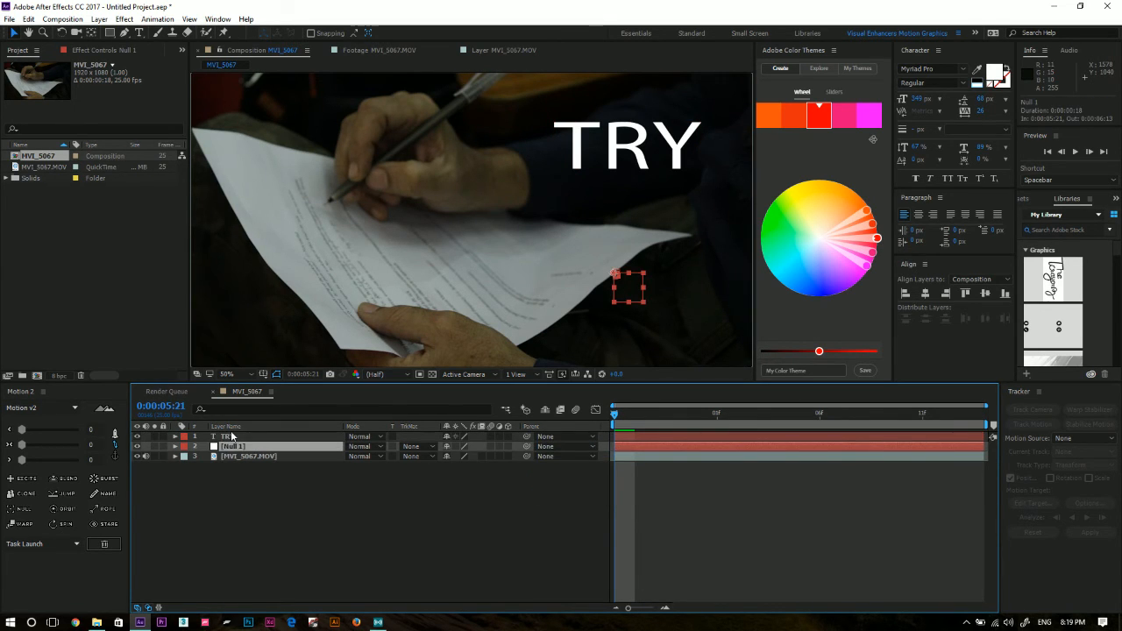
{"action": "left_click", "coordinate": [233, 437]}
{"action": "key", "text": "Delete"}
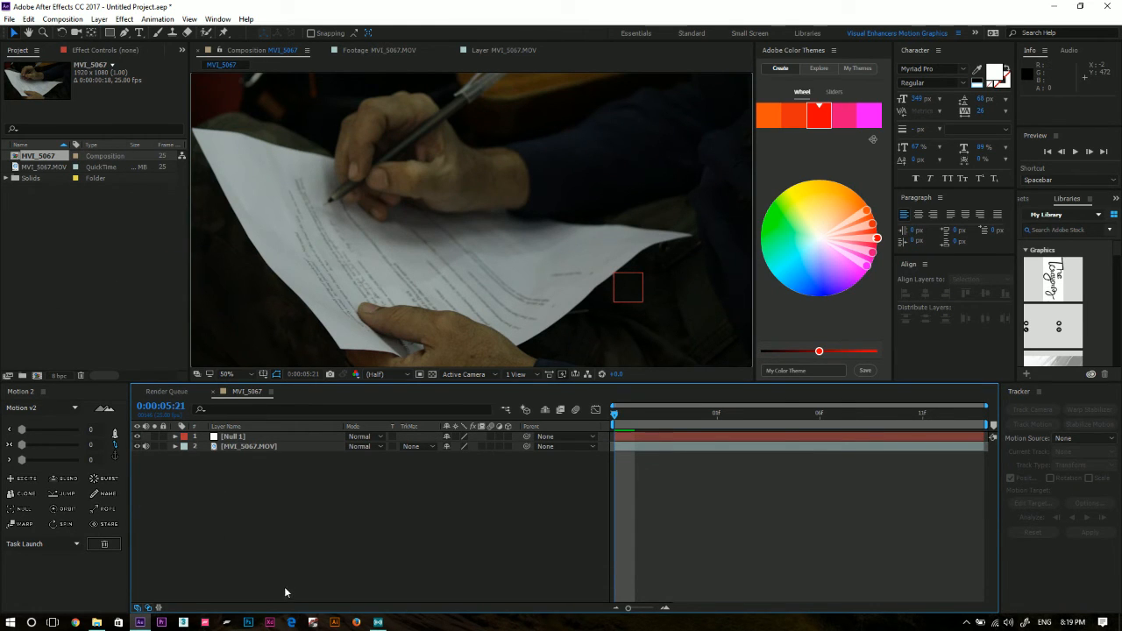
Import IMG_5227 from the Calcutta Film Festival folder and place it above Null 1 in the composition.
{"action": "left_click", "coordinate": [97, 623]}
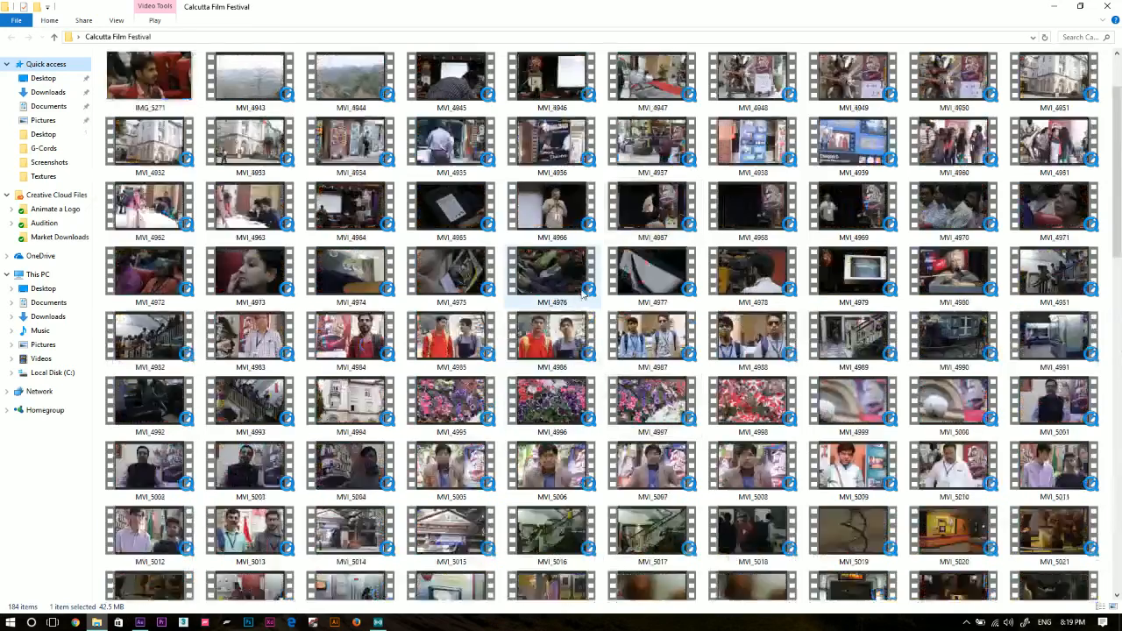
{"action": "scroll", "coordinate": [586, 296], "scroll_direction": "up", "scroll_amount": 2}
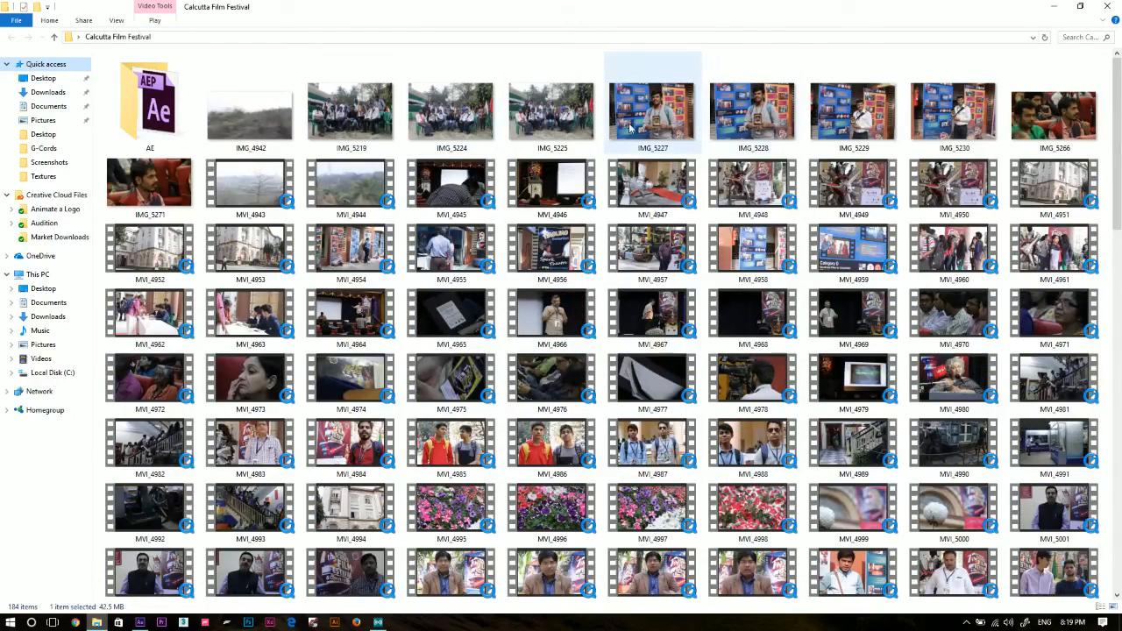
{"action": "left_click", "coordinate": [629, 128]}
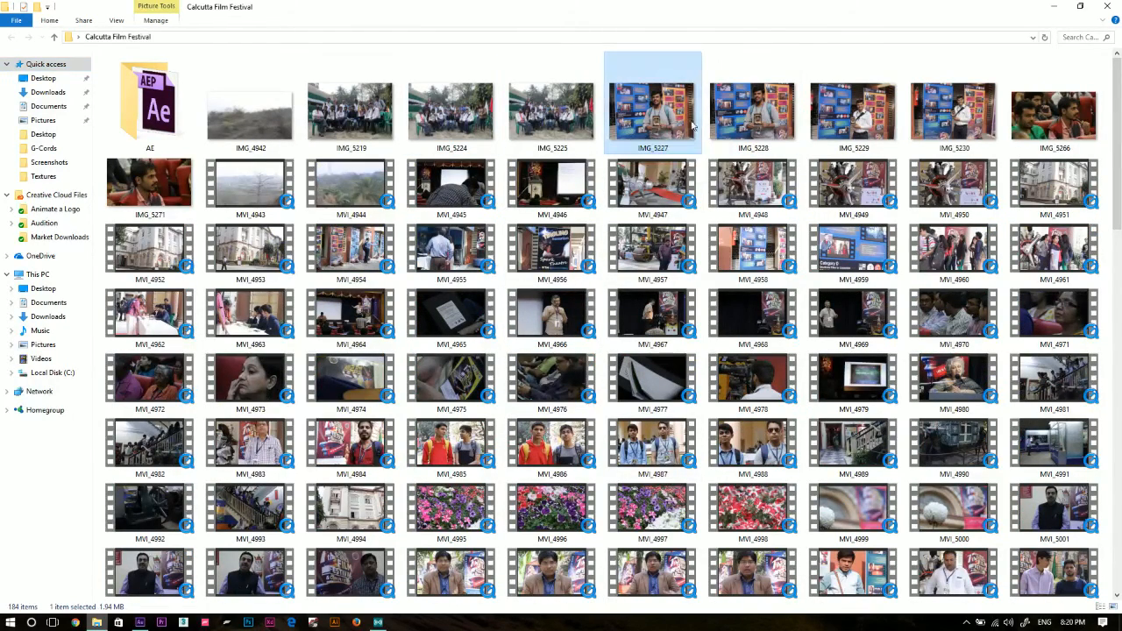
{"action": "left_click_drag", "start_coordinate": [428, 404], "coordinate": [93, 290]}
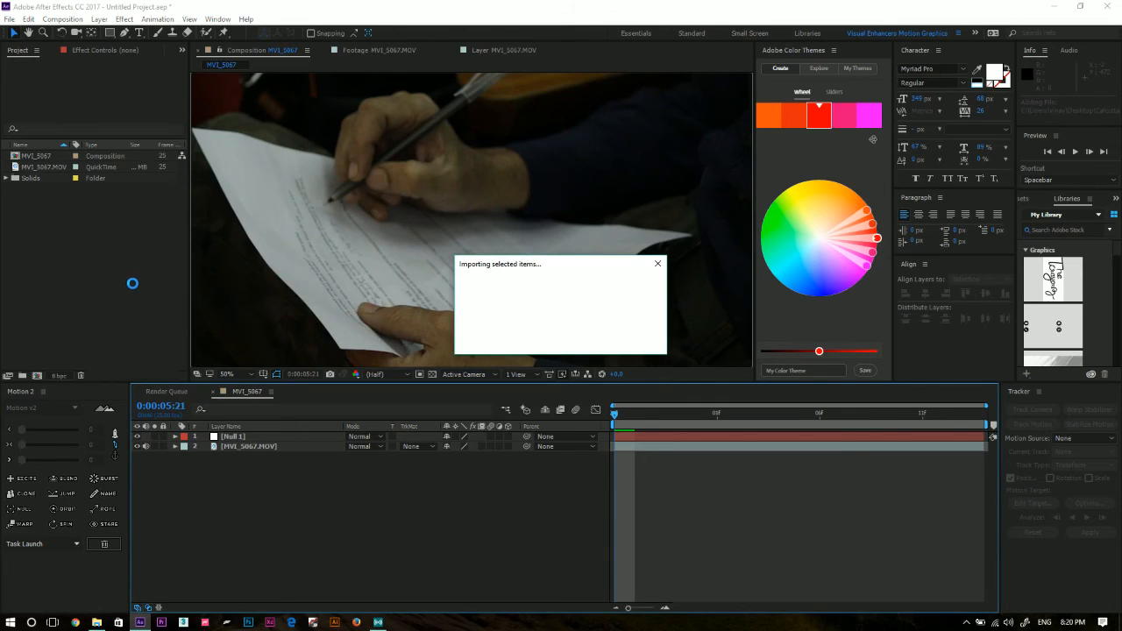
{"action": "left_click_drag", "start_coordinate": [37, 156], "coordinate": [283, 433]}
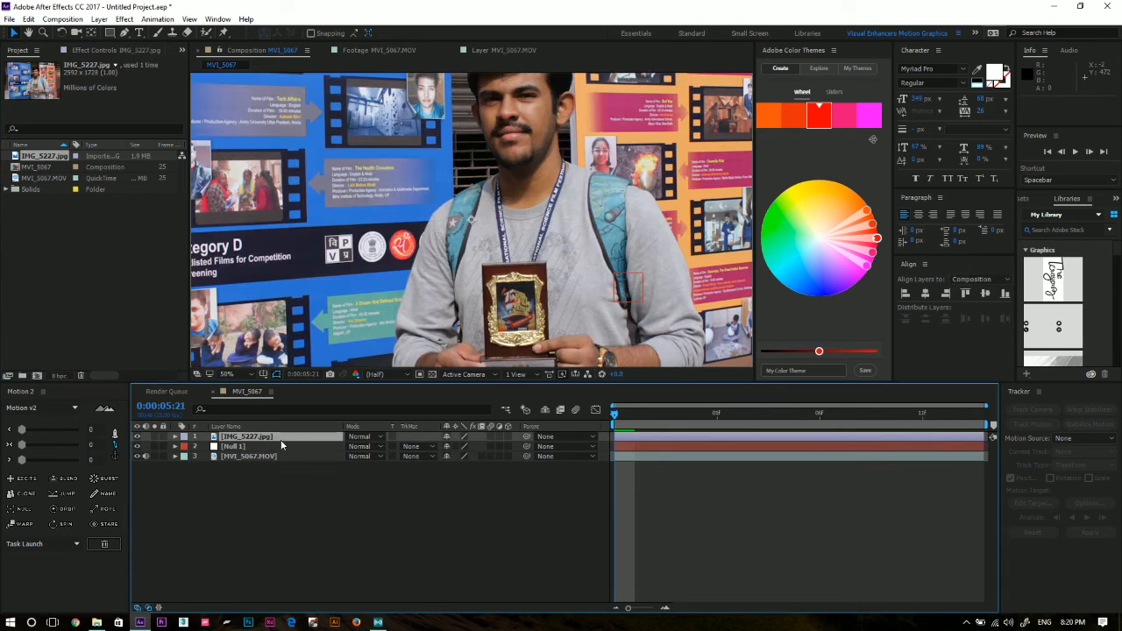
Scale the IMG_5227.jpg layer down to 17%.
{"action": "key", "text": "s"}
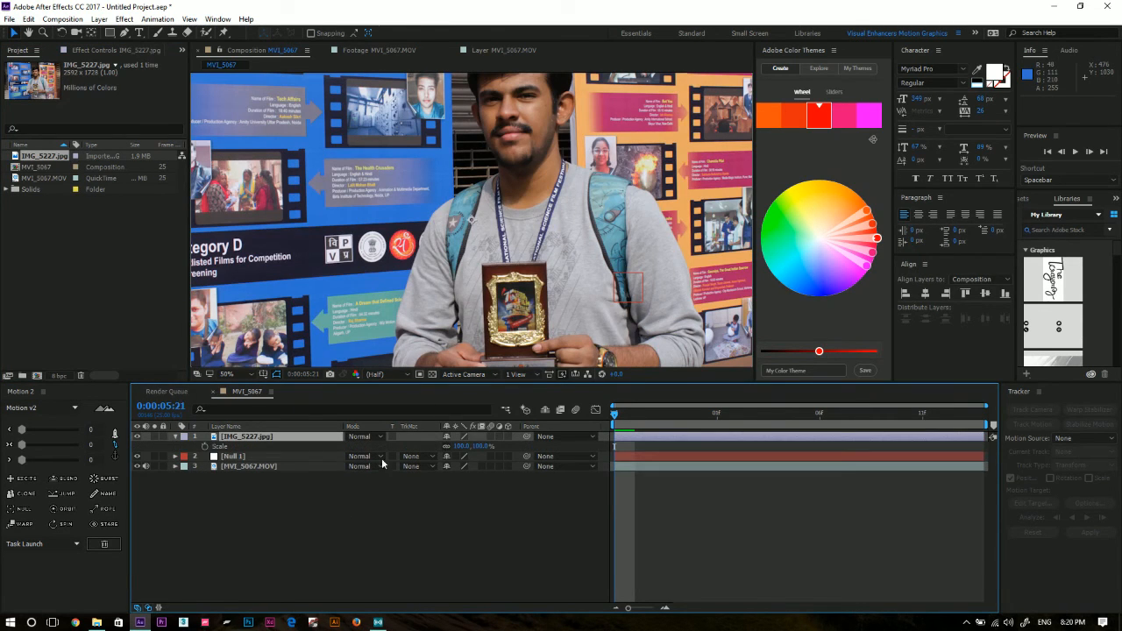
{"action": "left_click_drag", "start_coordinate": [474, 440], "coordinate": [401, 440]}
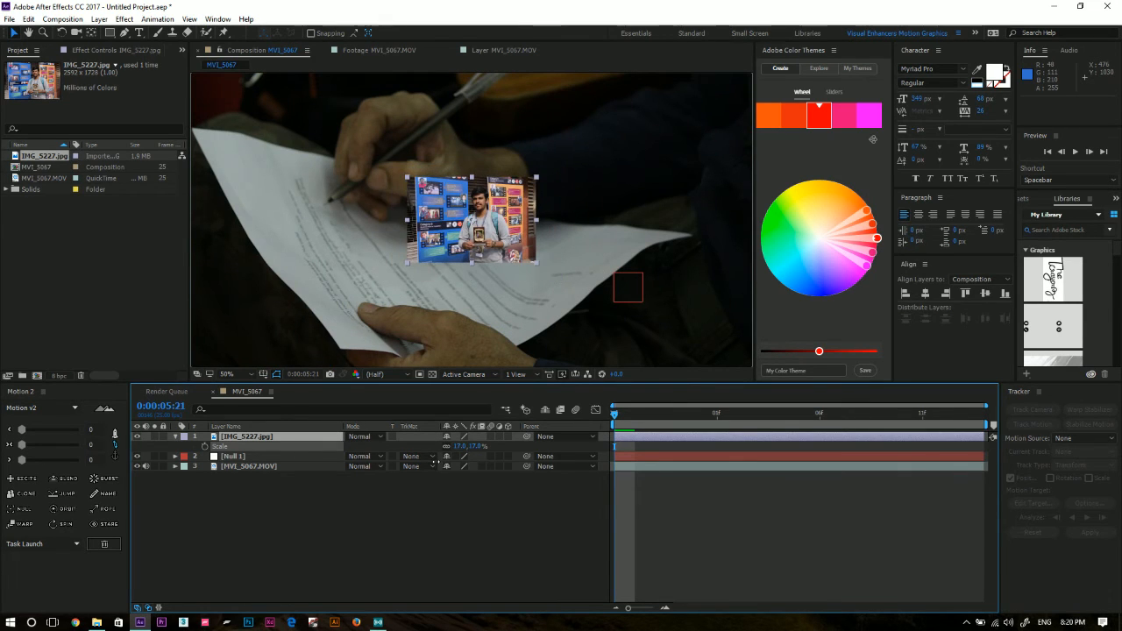
{"action": "left_click", "coordinate": [507, 210]}
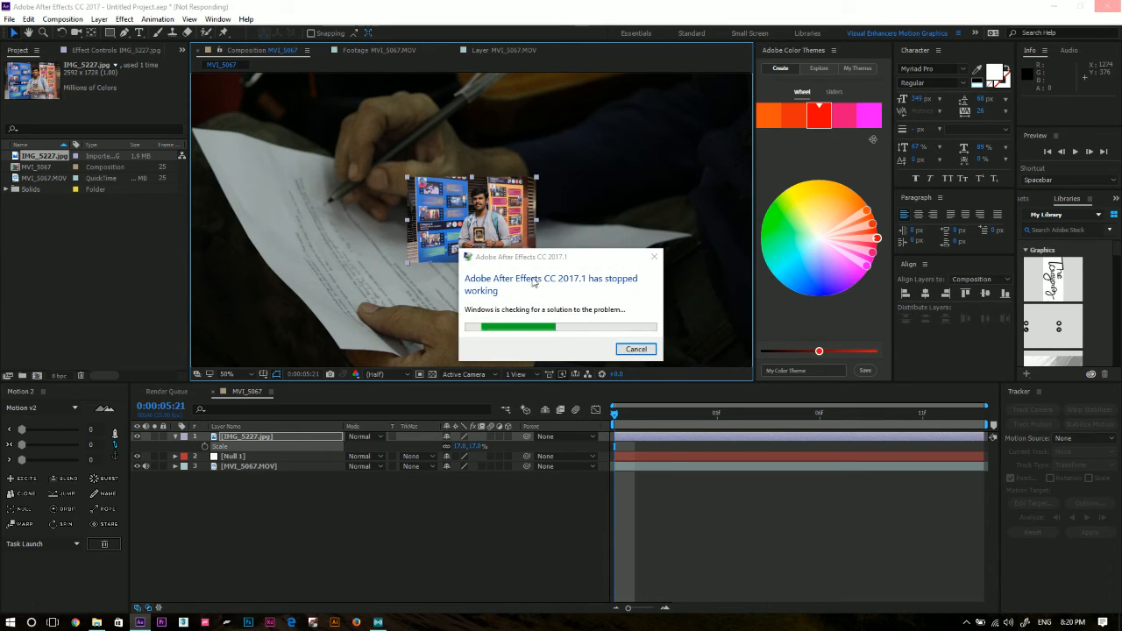
Cancel the check for a crash solution and close the program that stopped working.
{"action": "left_click", "coordinate": [643, 348]}
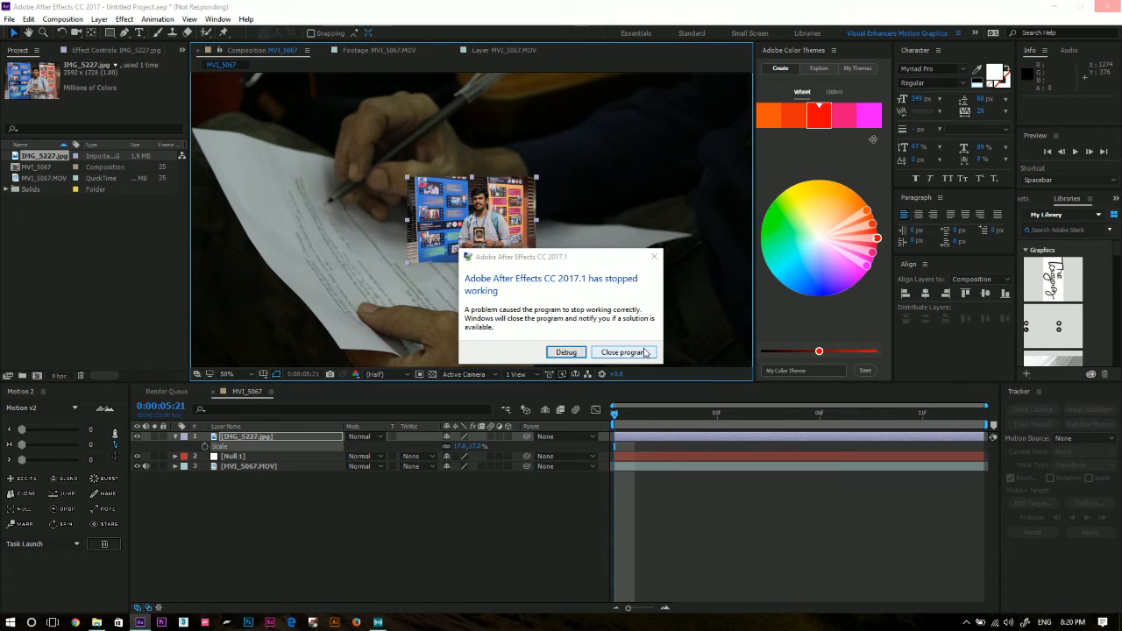
{"action": "left_click", "coordinate": [599, 354]}
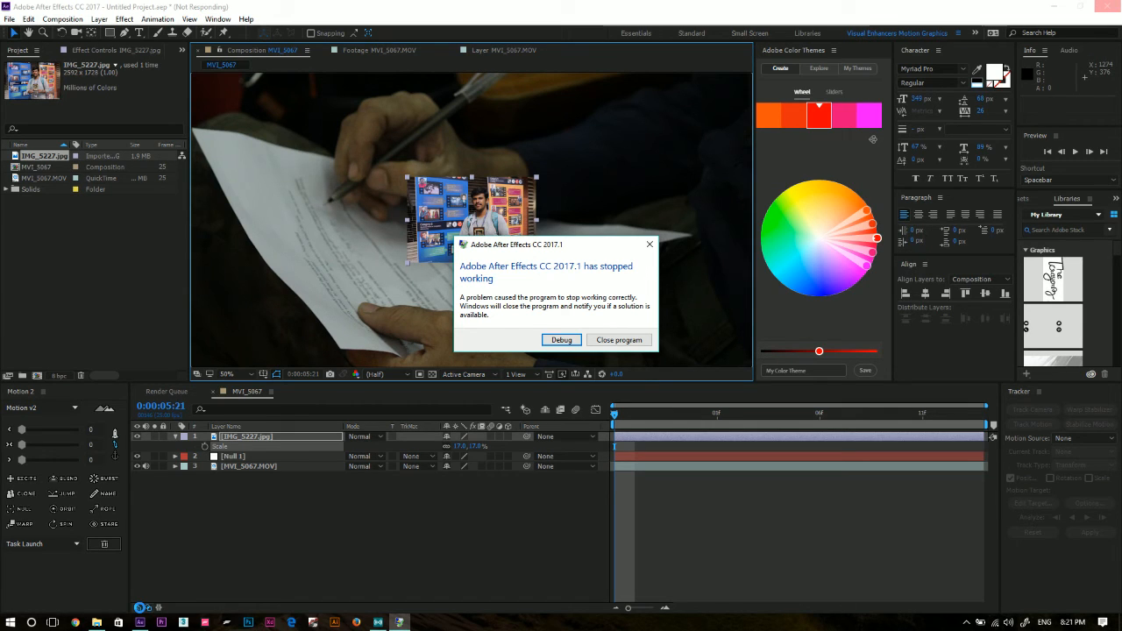
Close the crashed program, relaunch After Effects and start a new project.
{"action": "left_click", "coordinate": [617, 340]}
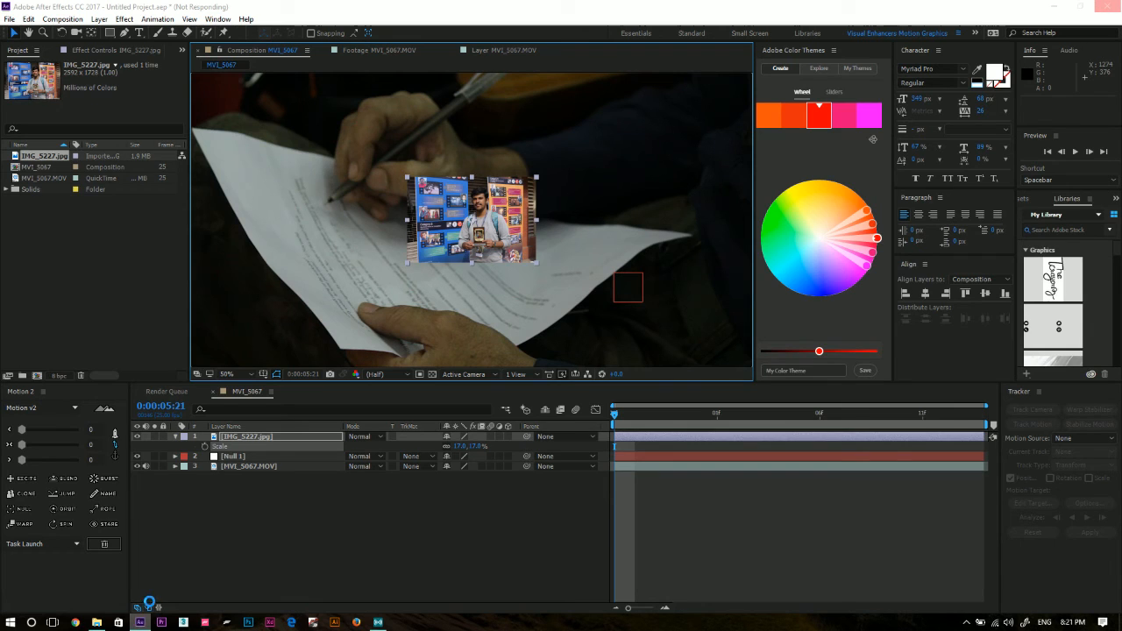
{"action": "right_click", "coordinate": [140, 622]}
{"action": "left_click", "coordinate": [136, 603]}
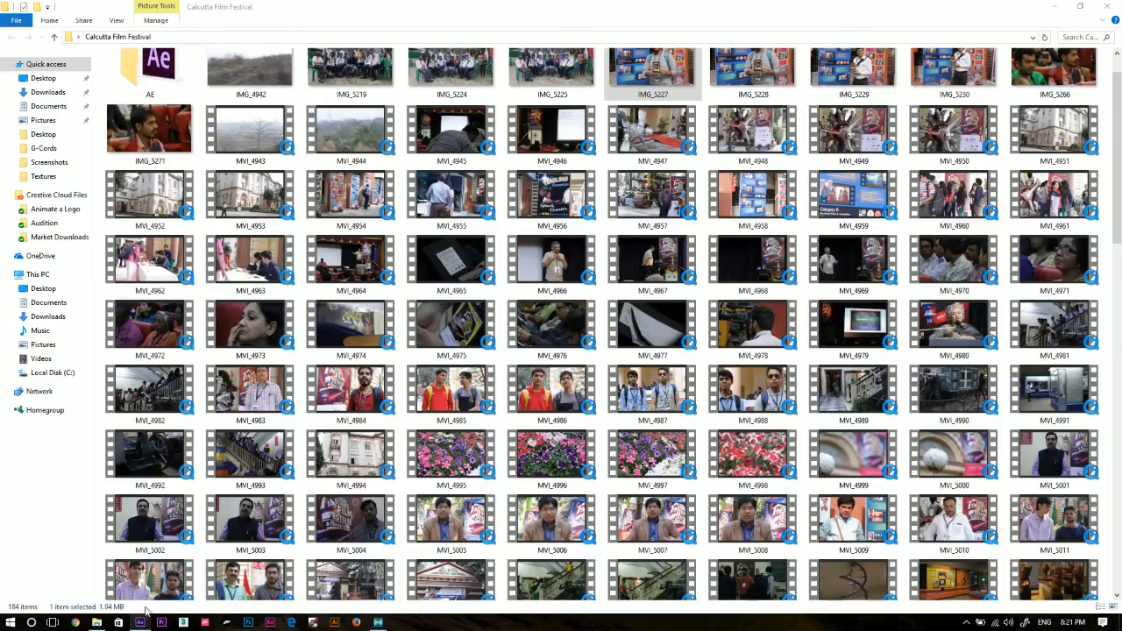
{"action": "right_click", "coordinate": [143, 619]}
{"action": "left_click", "coordinate": [15, 531]}
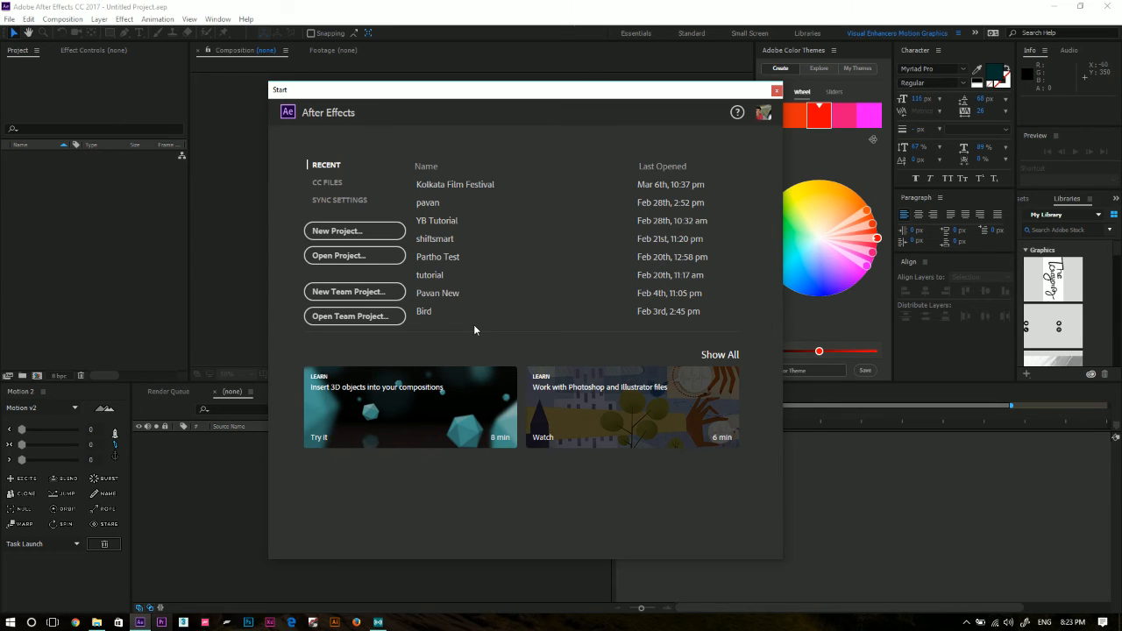
{"action": "left_click", "coordinate": [375, 237]}
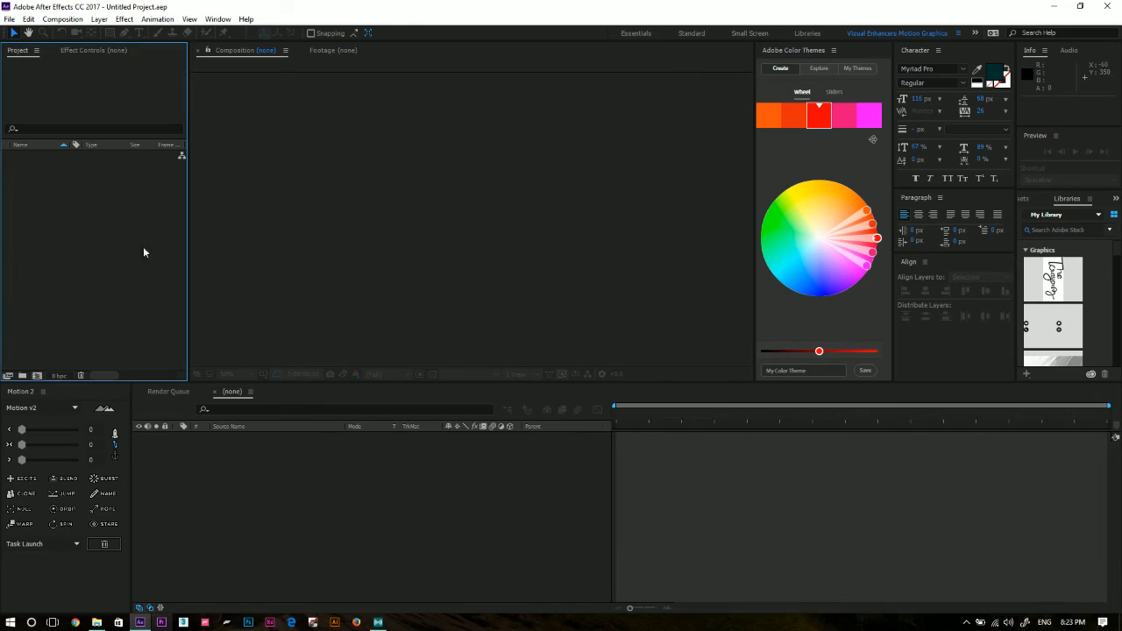
Import the MVI_5067 clip from the Calcutta Film Festival folder into the project.
{"action": "left_click", "coordinate": [96, 623]}
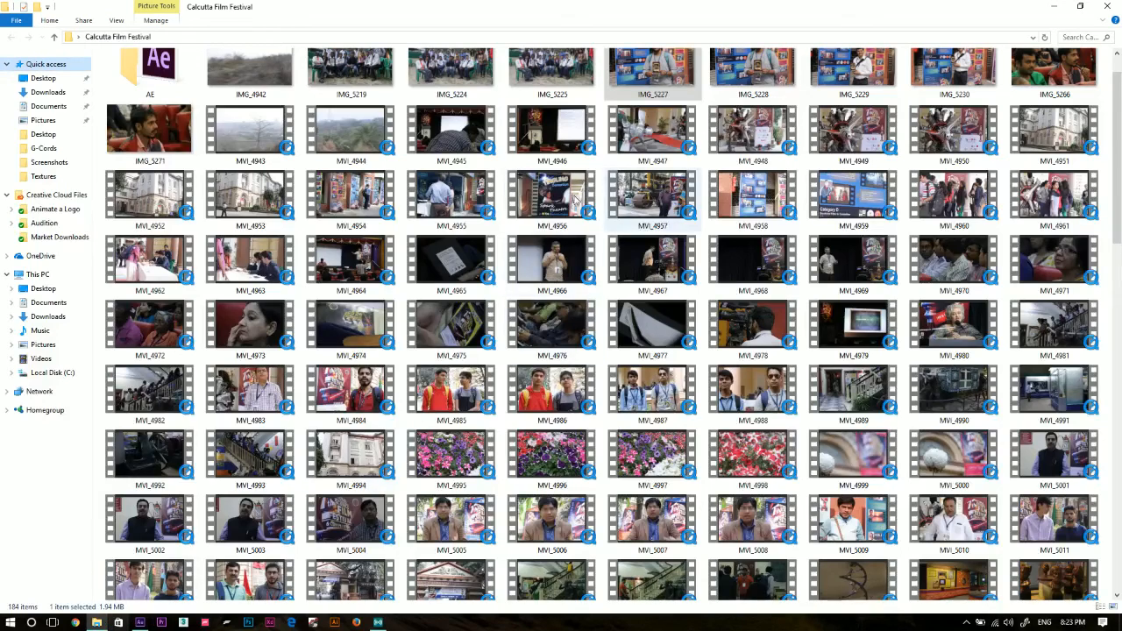
{"action": "scroll", "coordinate": [649, 346], "scroll_direction": "down", "scroll_amount": 8}
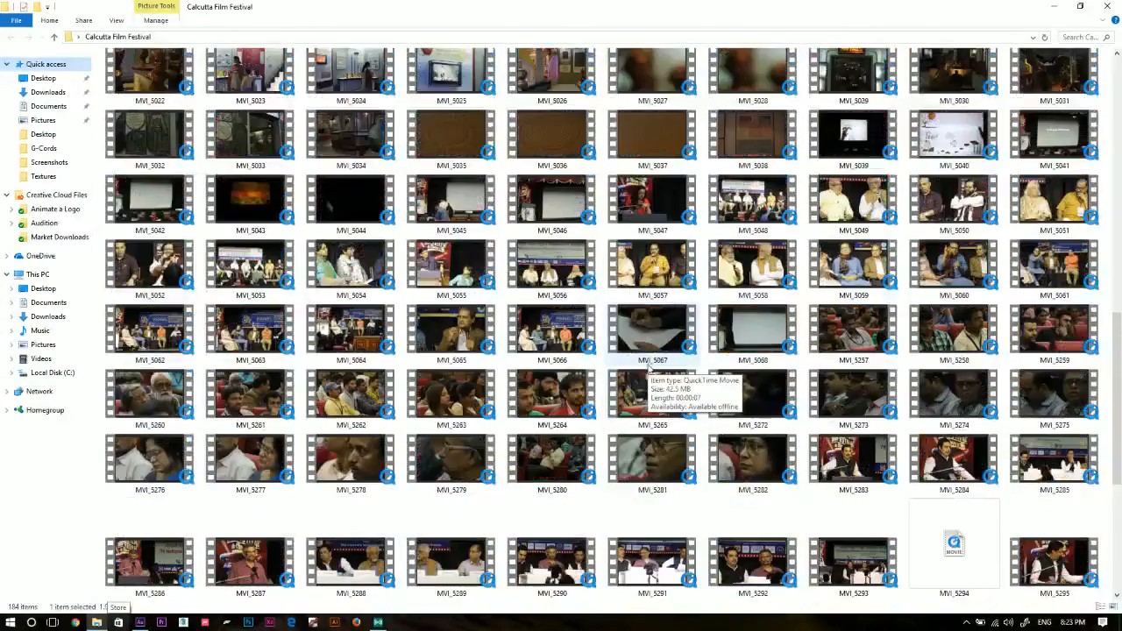
{"action": "scroll", "coordinate": [656, 349], "scroll_direction": "down", "scroll_amount": 2}
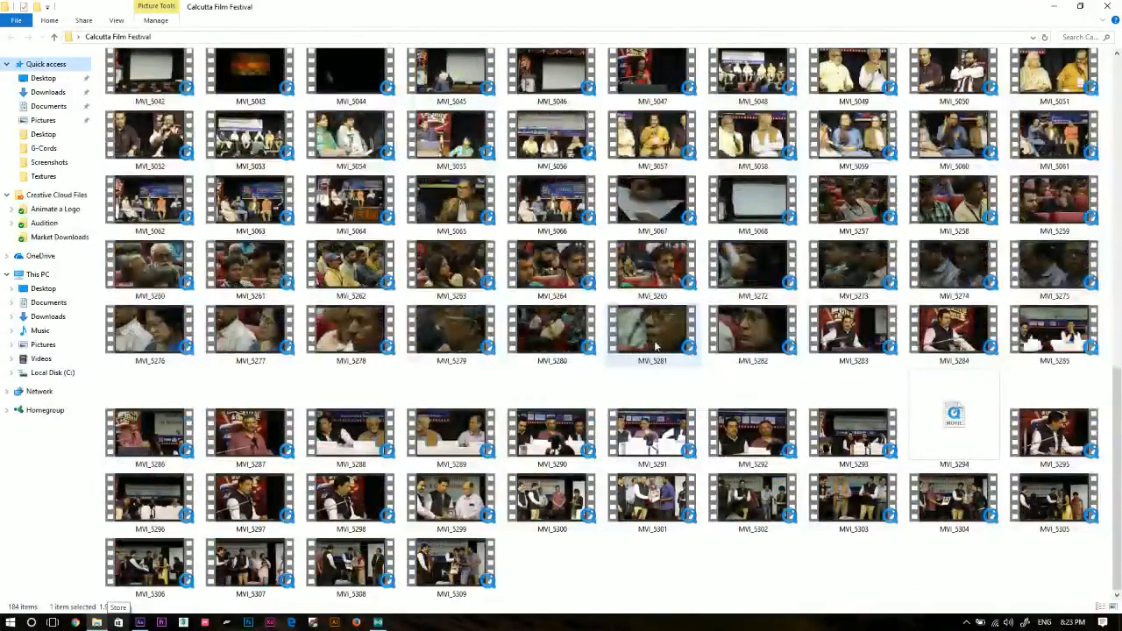
{"action": "scroll", "coordinate": [656, 349], "scroll_direction": "up", "scroll_amount": 10}
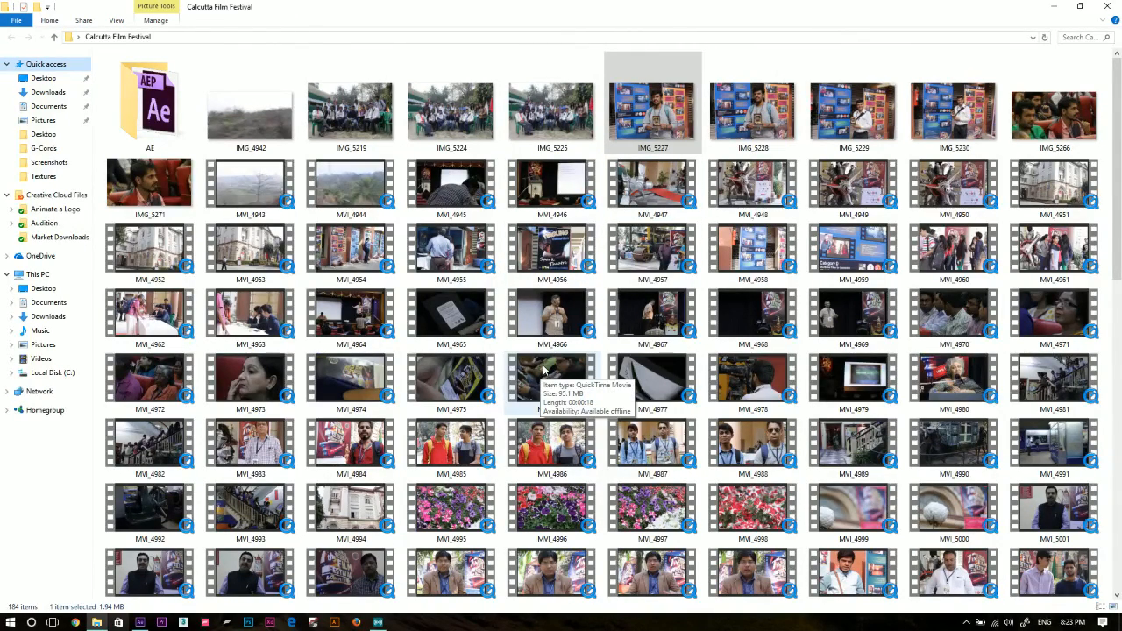
{"action": "scroll", "coordinate": [543, 370], "scroll_direction": "down", "scroll_amount": 10}
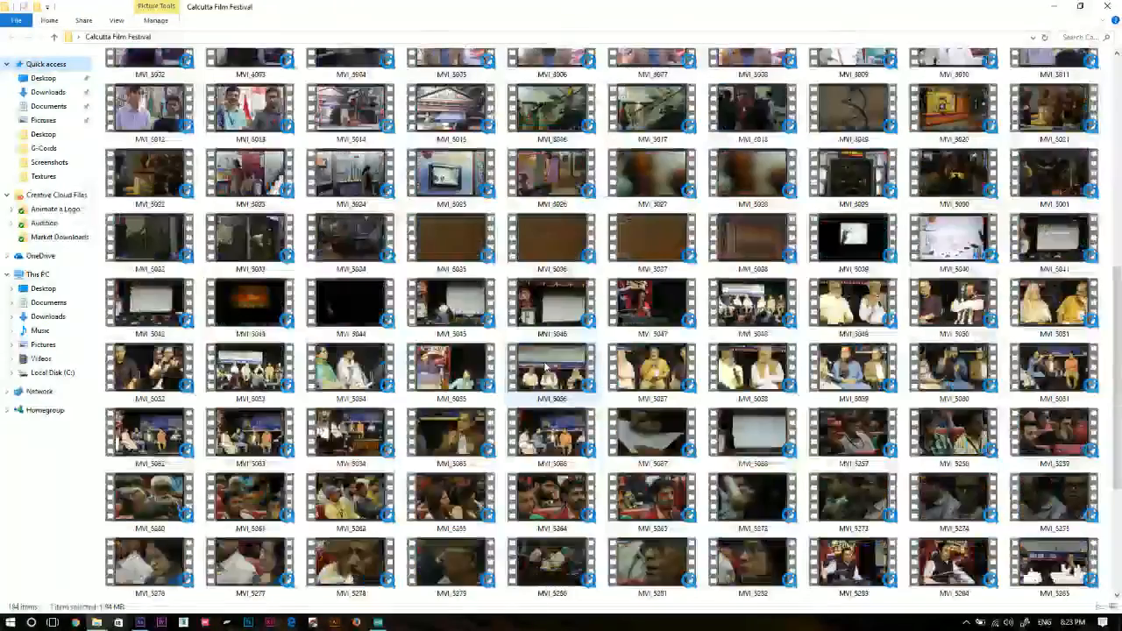
{"action": "scroll", "coordinate": [545, 366], "scroll_direction": "down", "scroll_amount": 4}
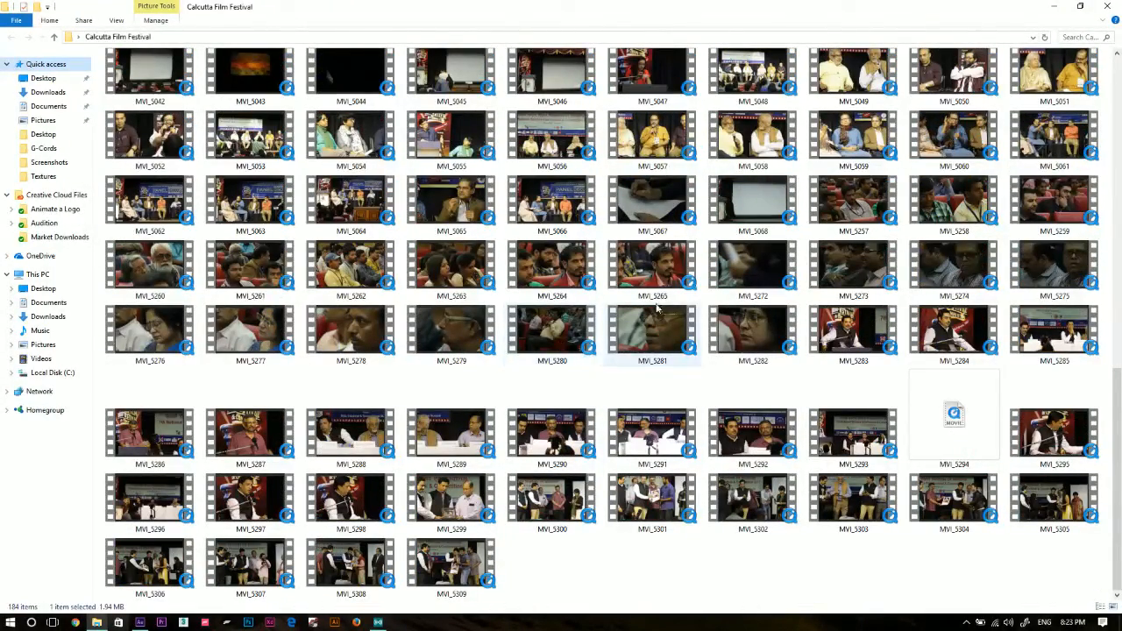
{"action": "left_click_drag", "start_coordinate": [652, 206], "coordinate": [103, 284]}
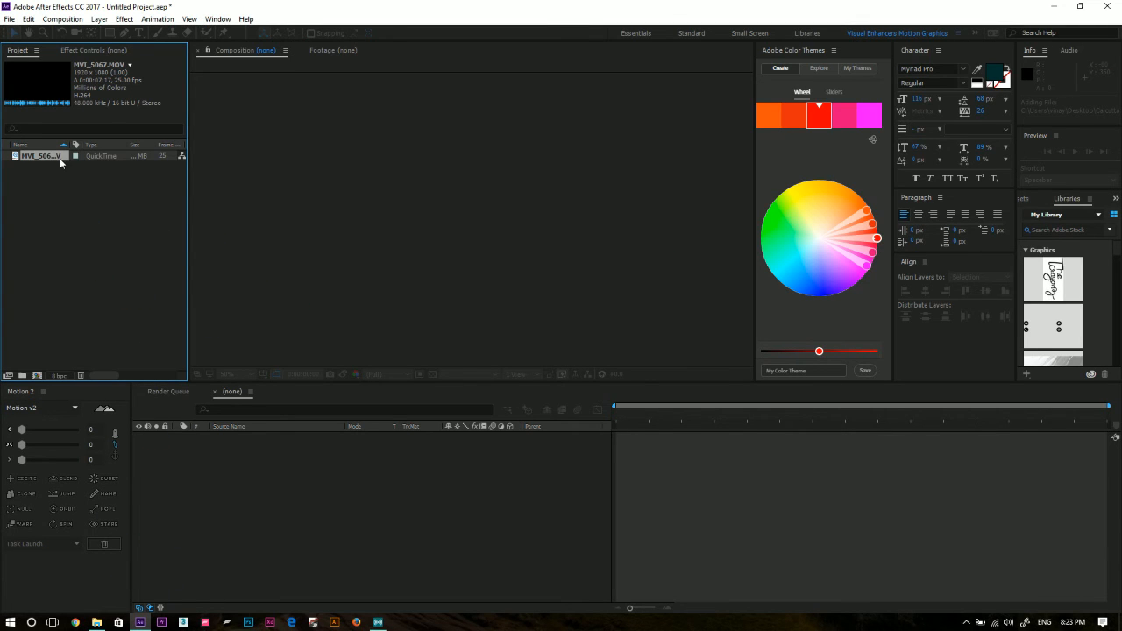
Trim the MVI_5067.MOV footage with an in point at 0:00:03:11 and an out point at 0:00:04:08.
{"action": "double_click", "coordinate": [60, 158]}
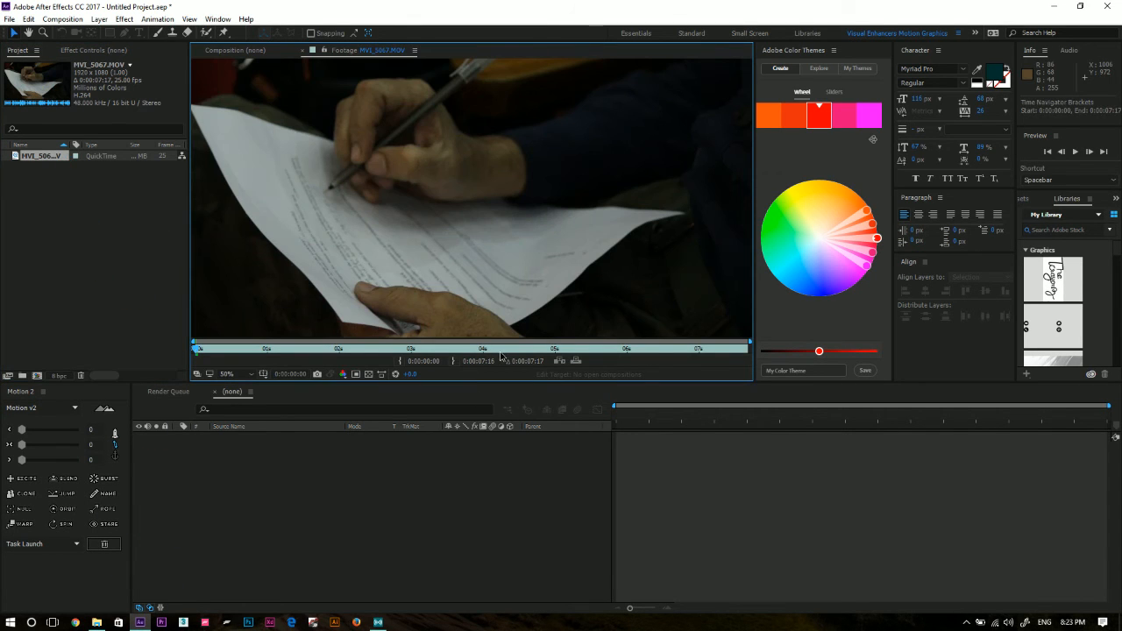
{"action": "left_click", "coordinate": [520, 350]}
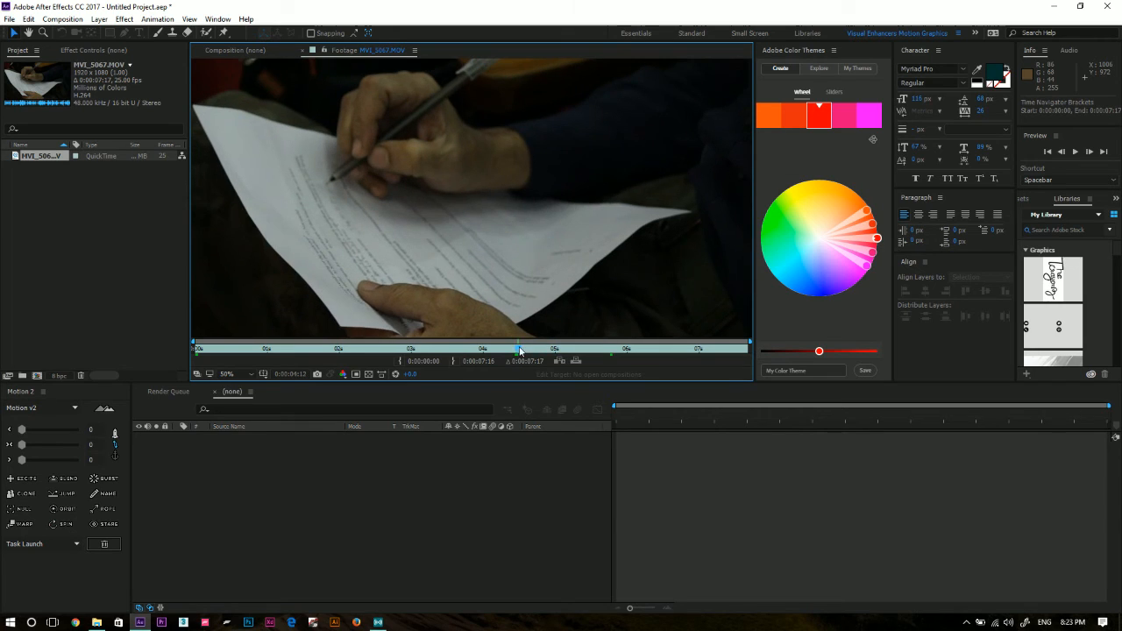
{"action": "key", "text": "space"}
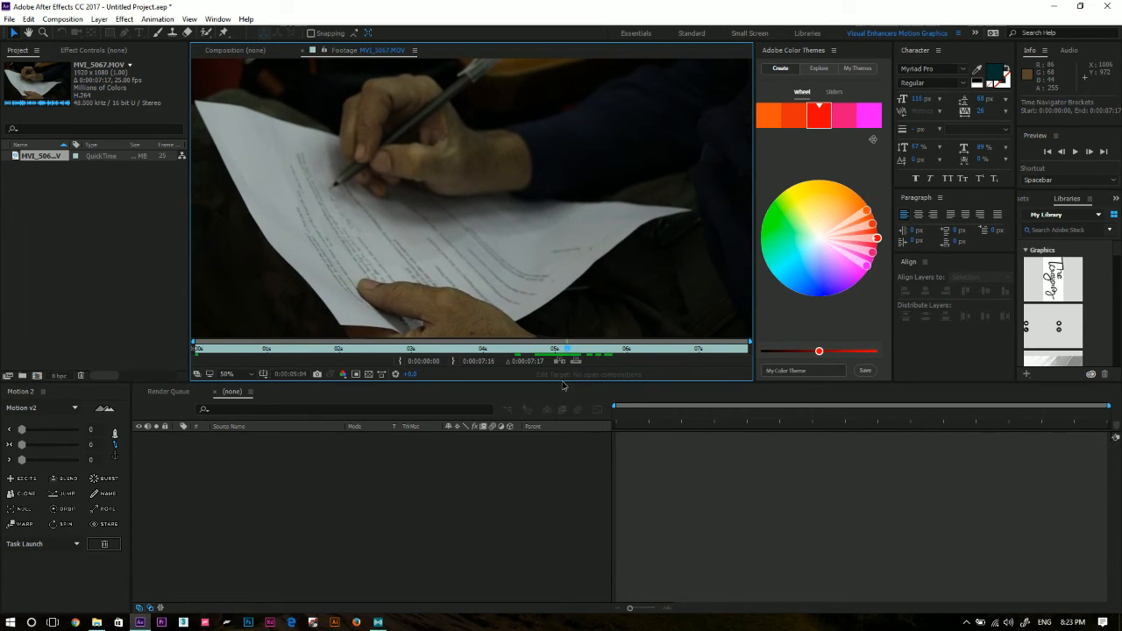
{"action": "left_click_drag", "start_coordinate": [564, 386], "coordinate": [506, 355]}
{"action": "left_click", "coordinate": [400, 362]}
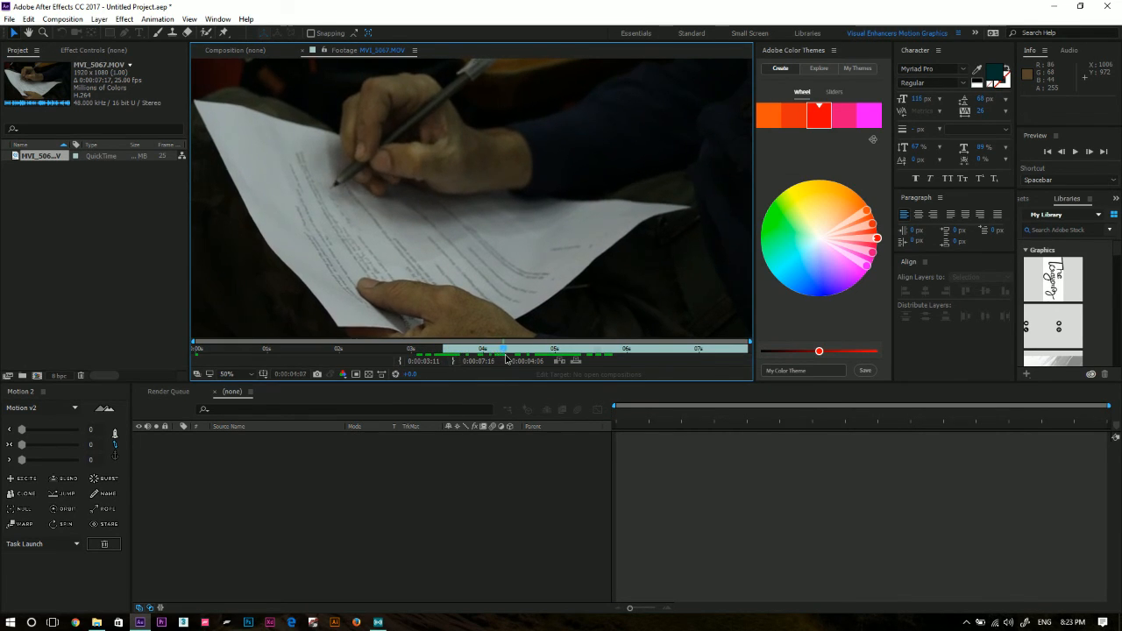
{"action": "left_click", "coordinate": [453, 362]}
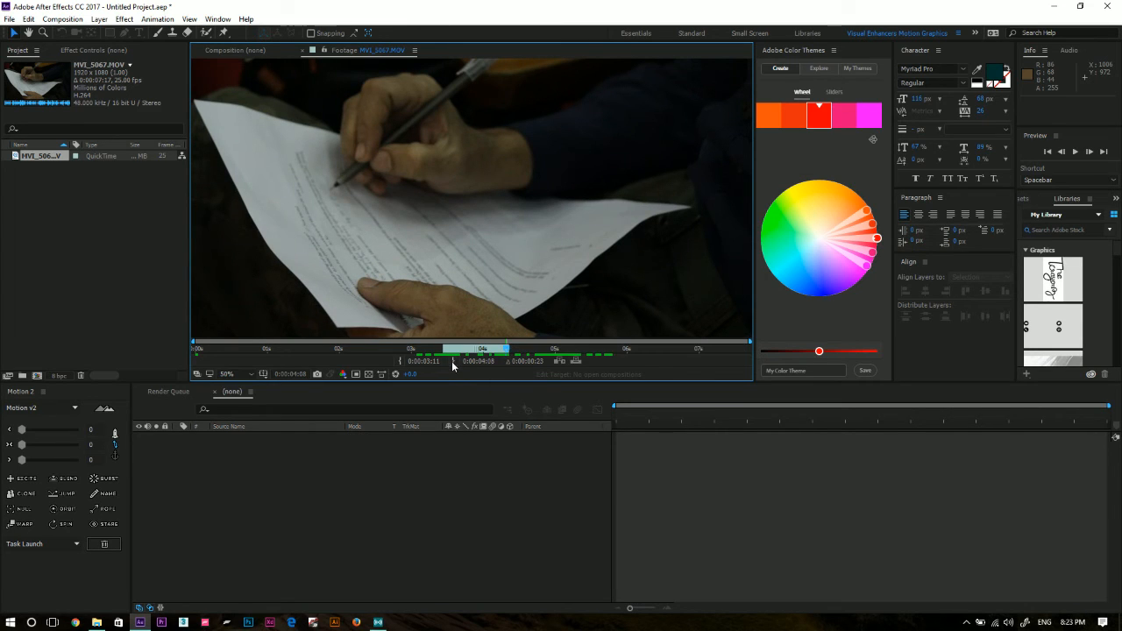
Create a new composition from the trimmed MVI_5067.MOV footage and select its layer.
{"action": "left_click_drag", "start_coordinate": [34, 156], "coordinate": [37, 376]}
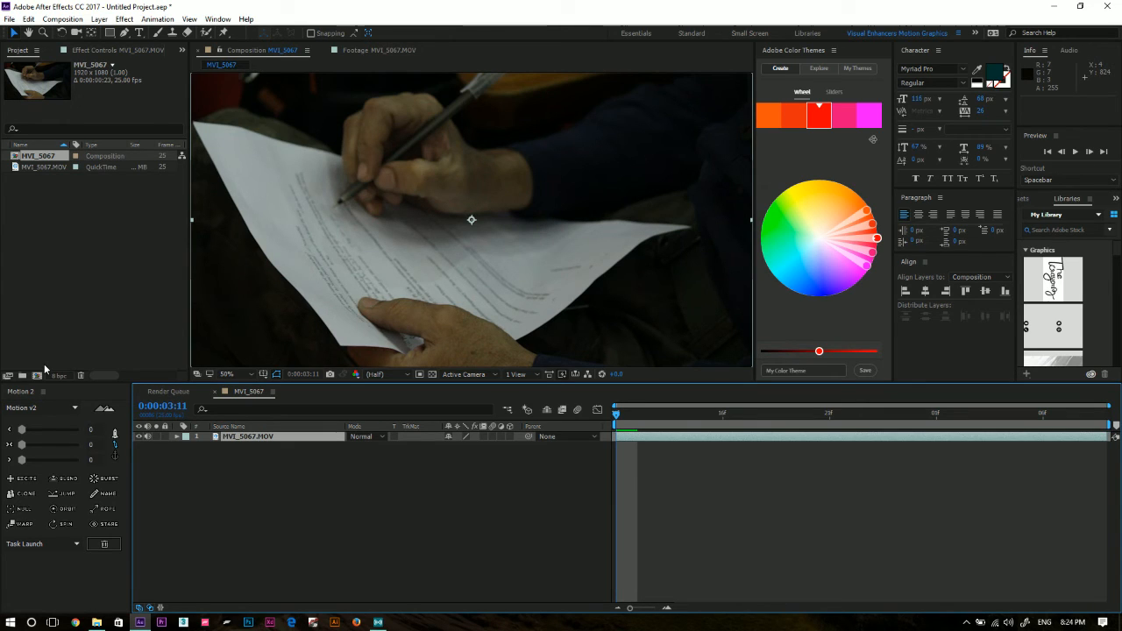
{"action": "left_click", "coordinate": [179, 484]}
{"action": "left_click", "coordinate": [277, 440]}
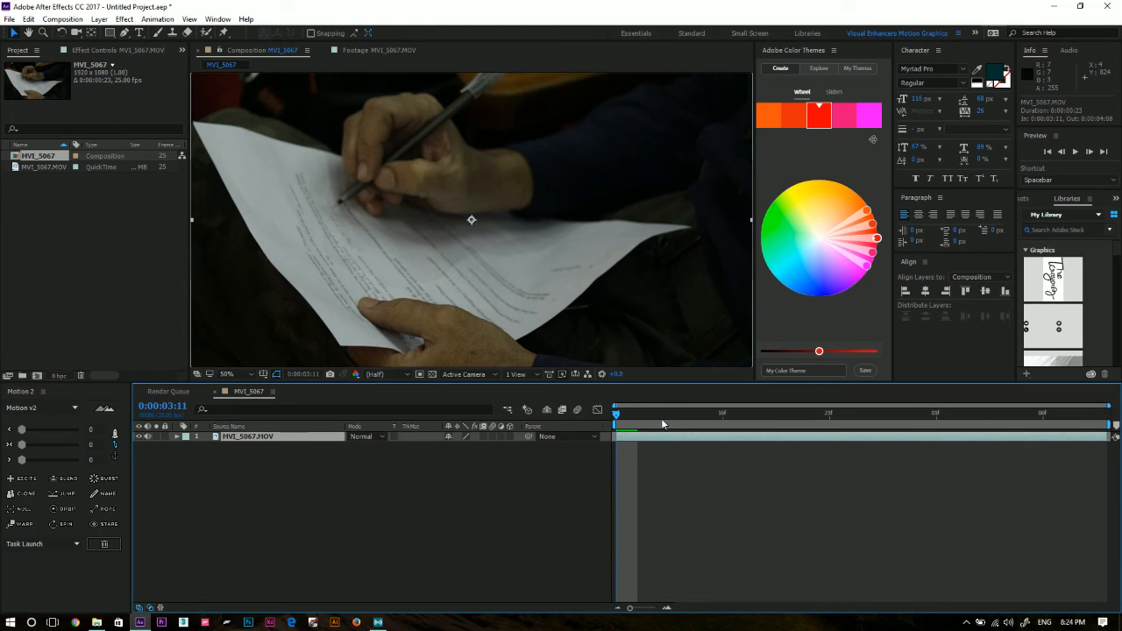
Preview the composition and mute the audio of the MVI_5067.MOV layer.
{"action": "left_click_drag", "start_coordinate": [635, 425], "coordinate": [554, 521]}
{"action": "key", "text": "space"}
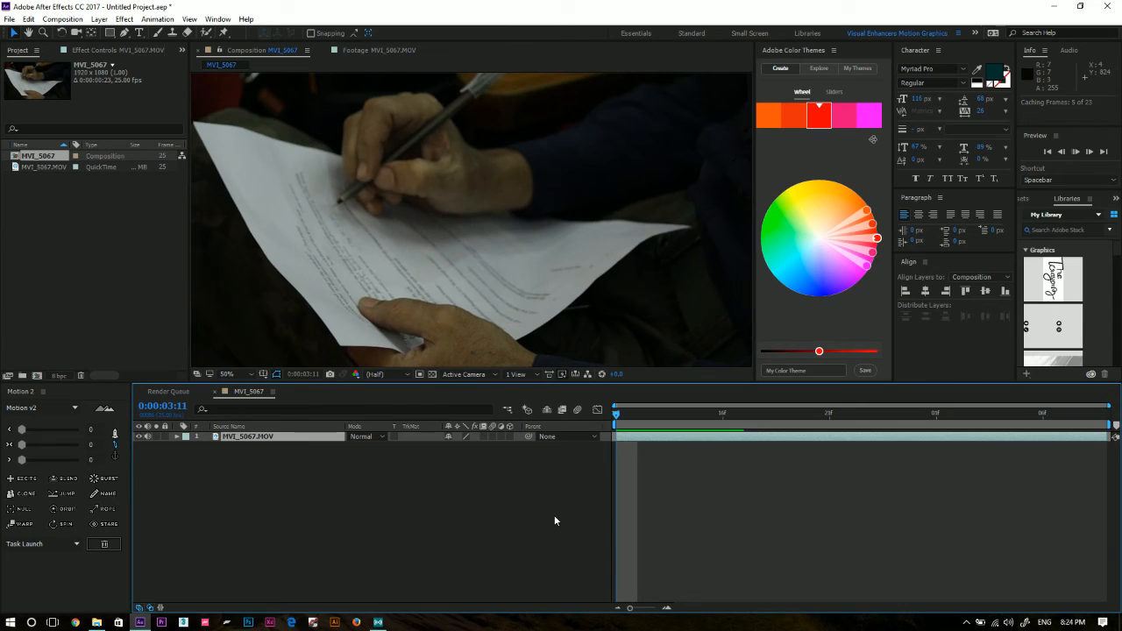
{"action": "key", "text": "space"}
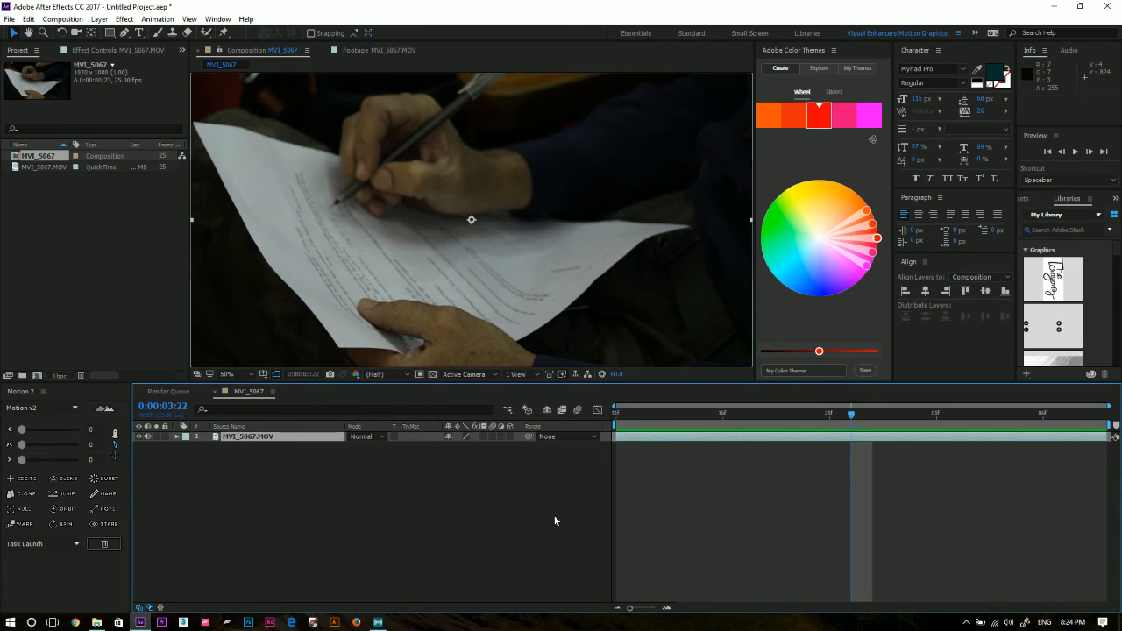
{"action": "left_click", "coordinate": [149, 436]}
{"action": "key", "text": "Home"}
{"action": "key", "text": "space"}
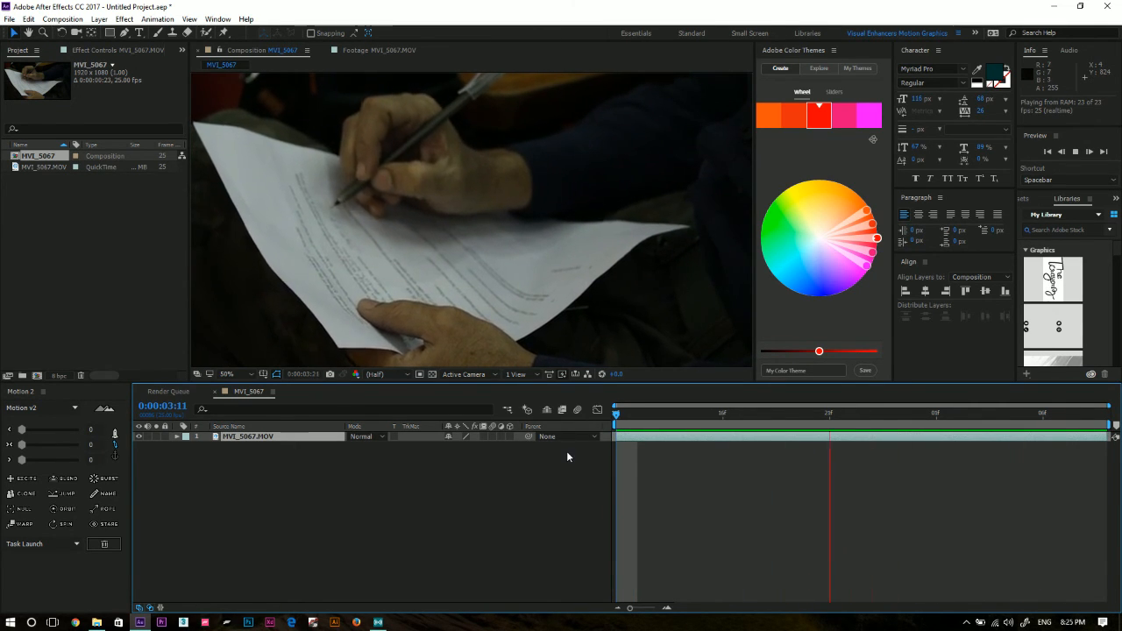
{"action": "key", "text": "space"}
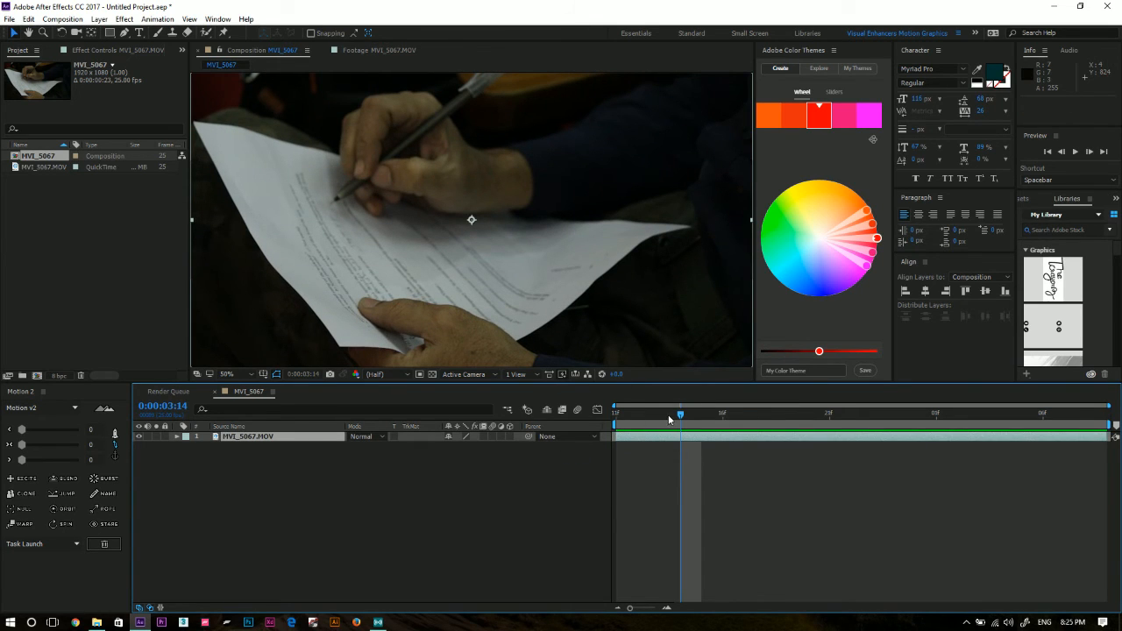
Show the Tracker and start a Track Motion on the MVI_5067.MOV layer.
{"action": "left_click", "coordinate": [217, 19]}
{"action": "left_click", "coordinate": [335, 283]}
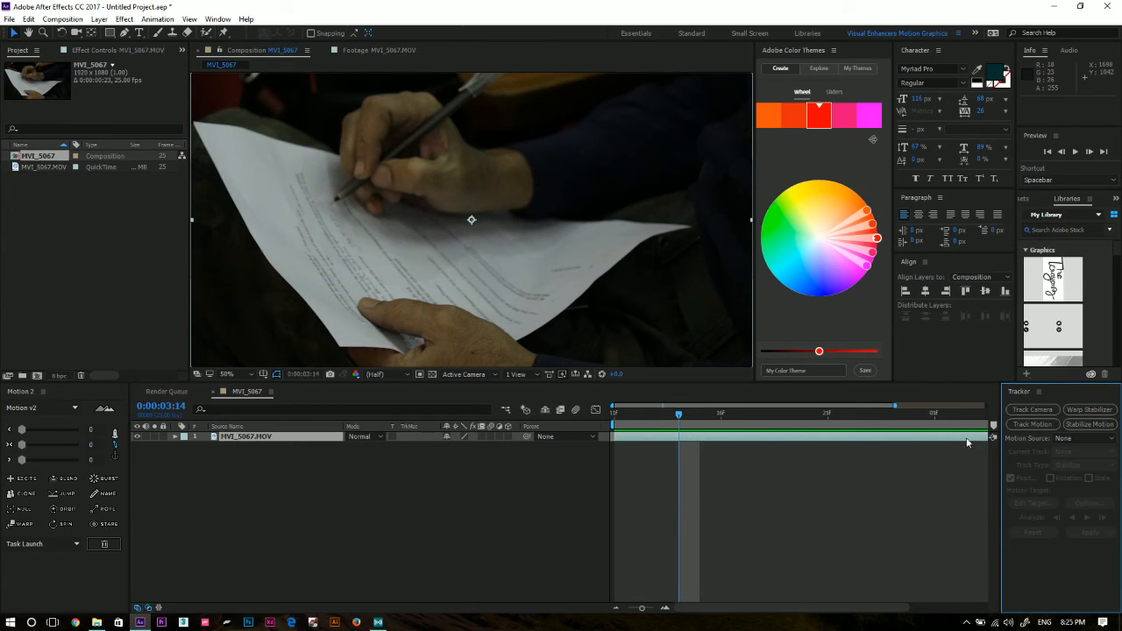
{"action": "left_click", "coordinate": [1035, 424]}
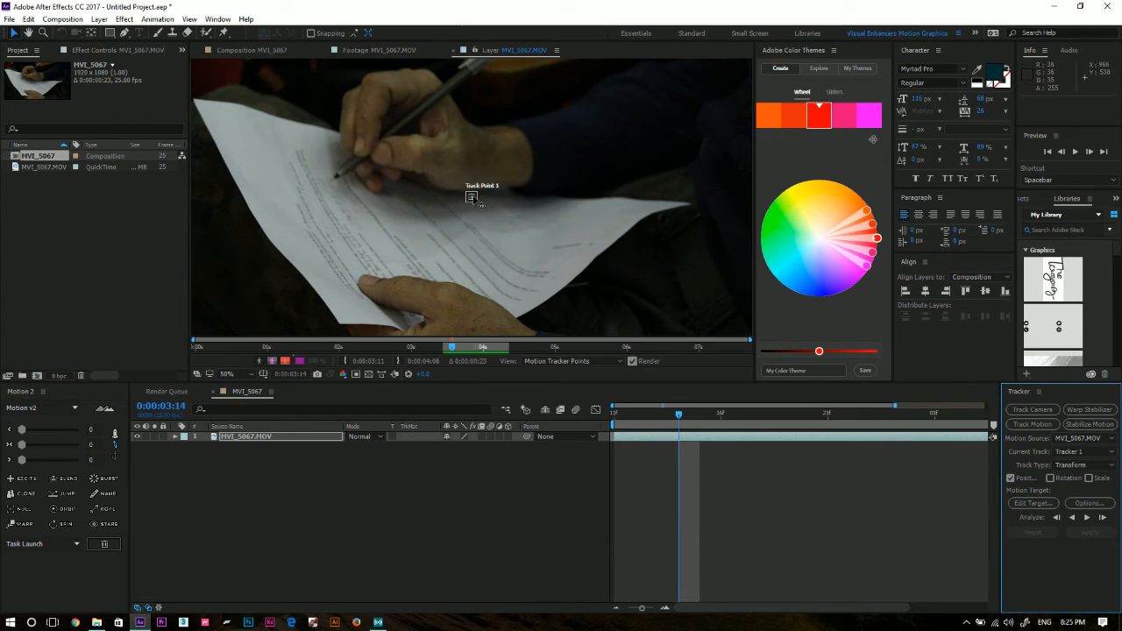
Position Track Point 1 on the high-contrast lower-right edge of the paper against the dark background.
{"action": "left_click_drag", "start_coordinate": [477, 201], "coordinate": [524, 208]}
{"action": "key", "text": "ctrl+z"}
{"action": "scroll", "coordinate": [479, 204], "scroll_direction": "up", "scroll_amount": 3}
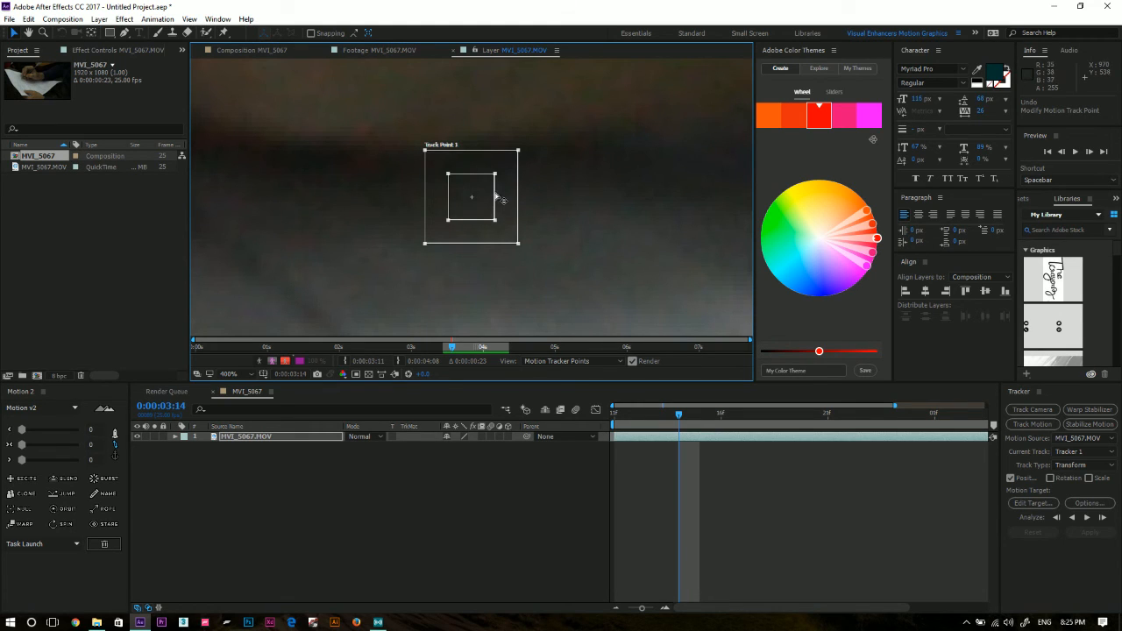
{"action": "left_click_drag", "start_coordinate": [496, 195], "coordinate": [687, 266]}
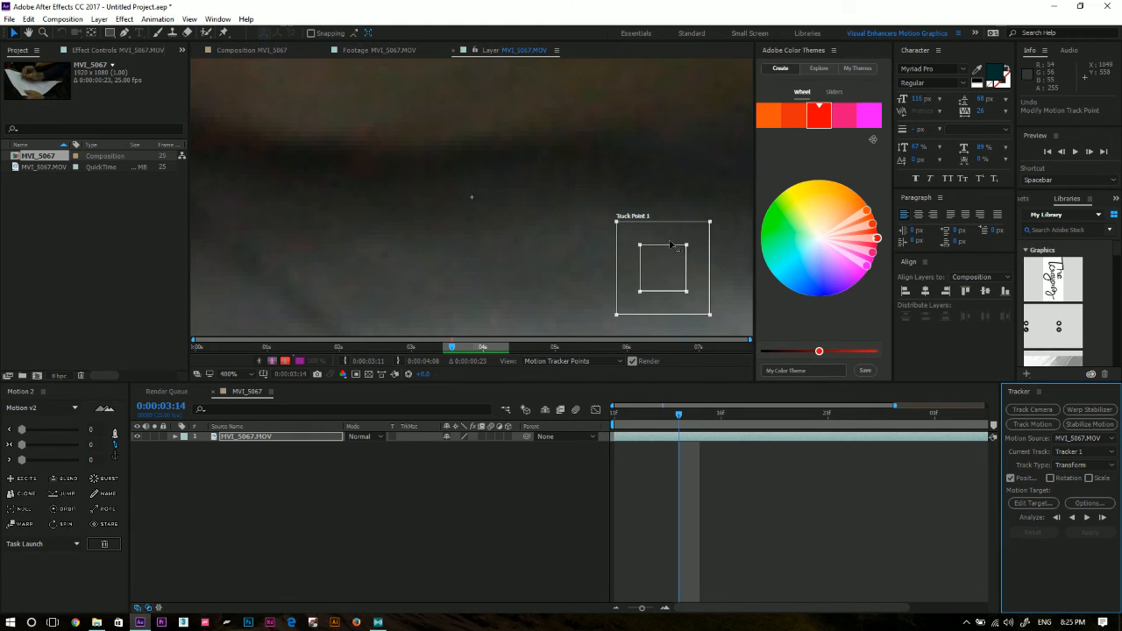
{"action": "left_click_drag", "start_coordinate": [471, 199], "coordinate": [517, 227]}
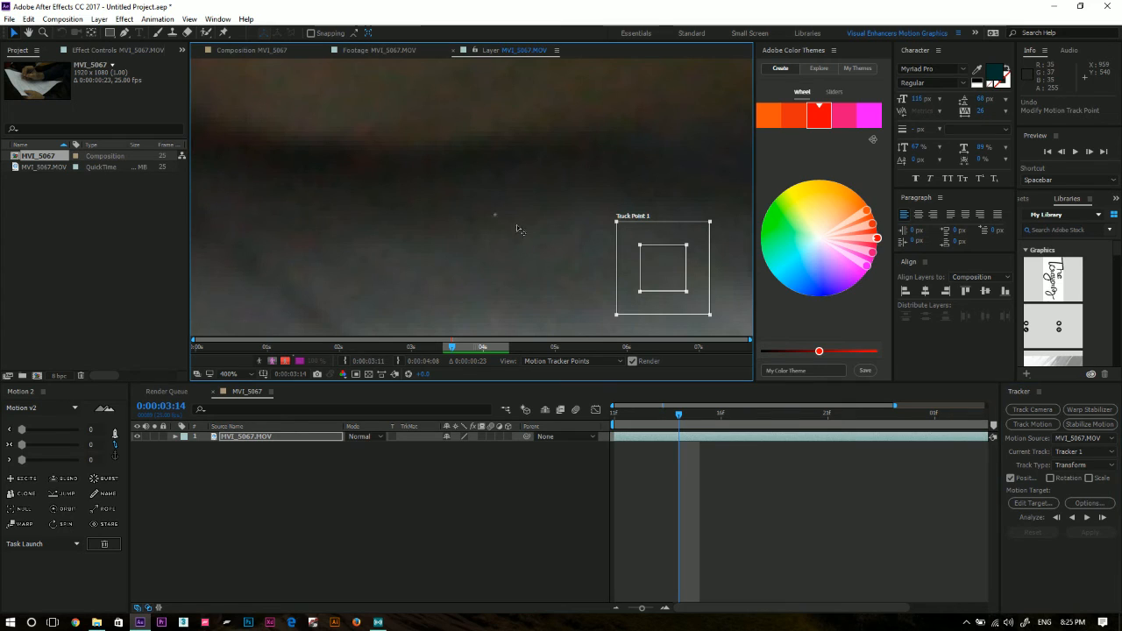
{"action": "left_click_drag", "start_coordinate": [662, 263], "coordinate": [733, 319]}
{"action": "scroll", "coordinate": [585, 226], "scroll_direction": "down", "scroll_amount": 2}
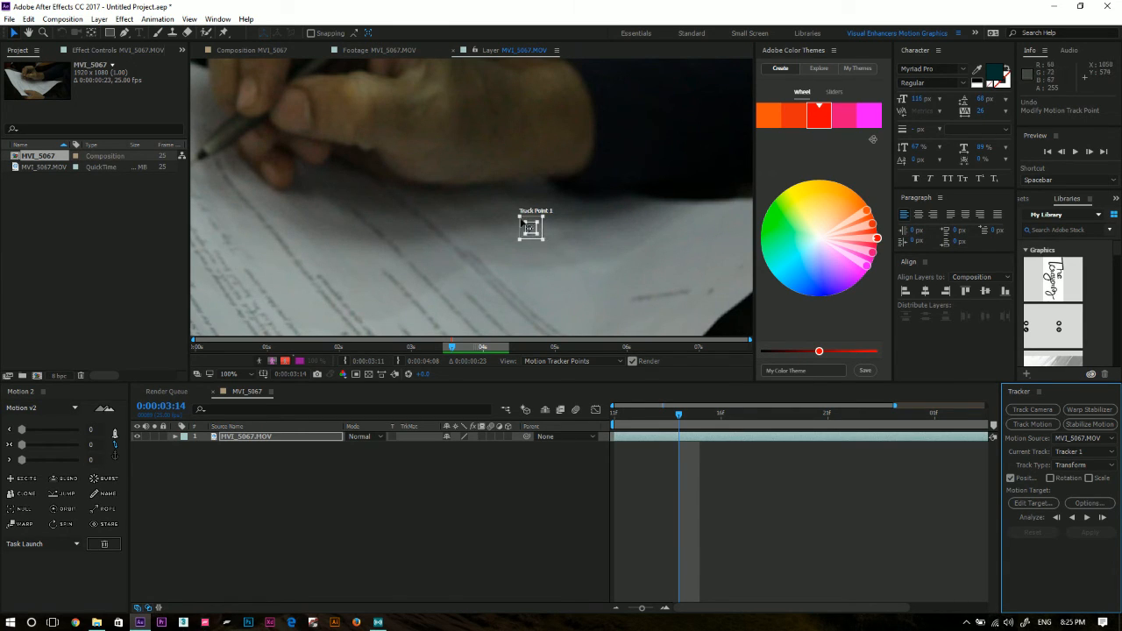
{"action": "left_click_drag", "start_coordinate": [537, 229], "coordinate": [739, 316]}
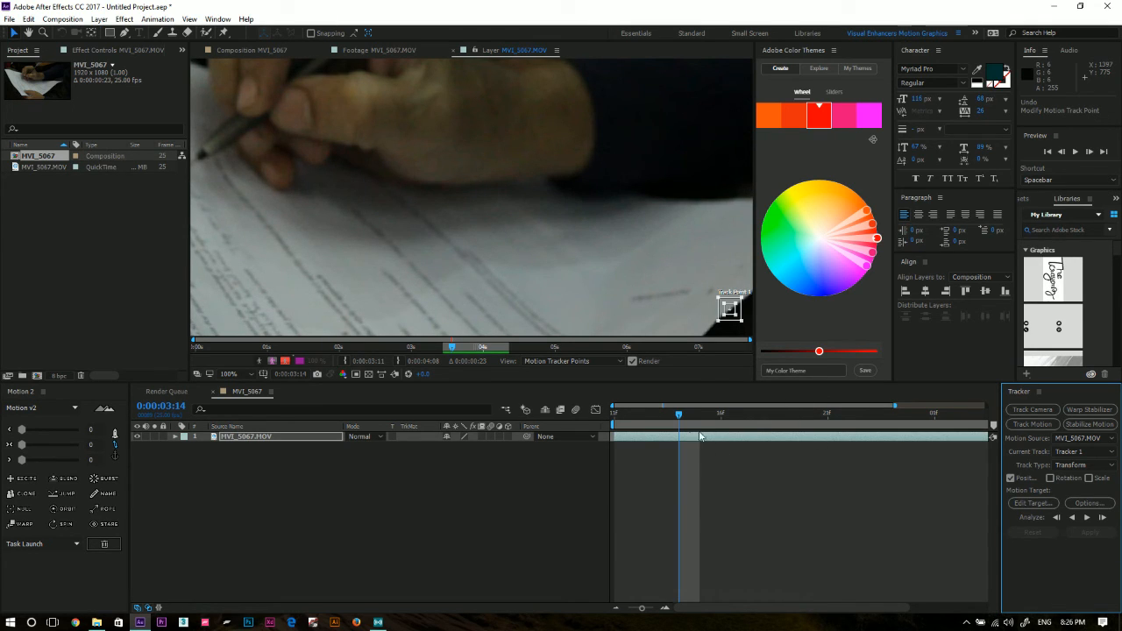
Nudge Track Point 1 onto the paper's edge at 0:00:03:11 and analyze the motion forward through the clip.
{"action": "left_click_drag", "start_coordinate": [680, 415], "coordinate": [613, 416]}
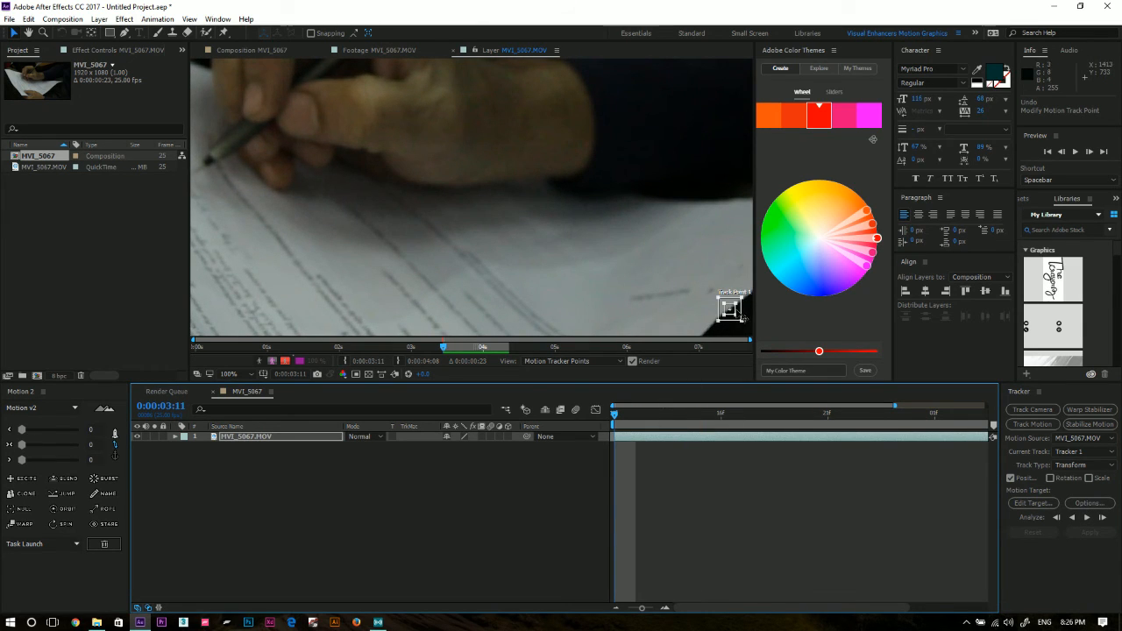
{"action": "left_click_drag", "start_coordinate": [737, 313], "coordinate": [731, 313]}
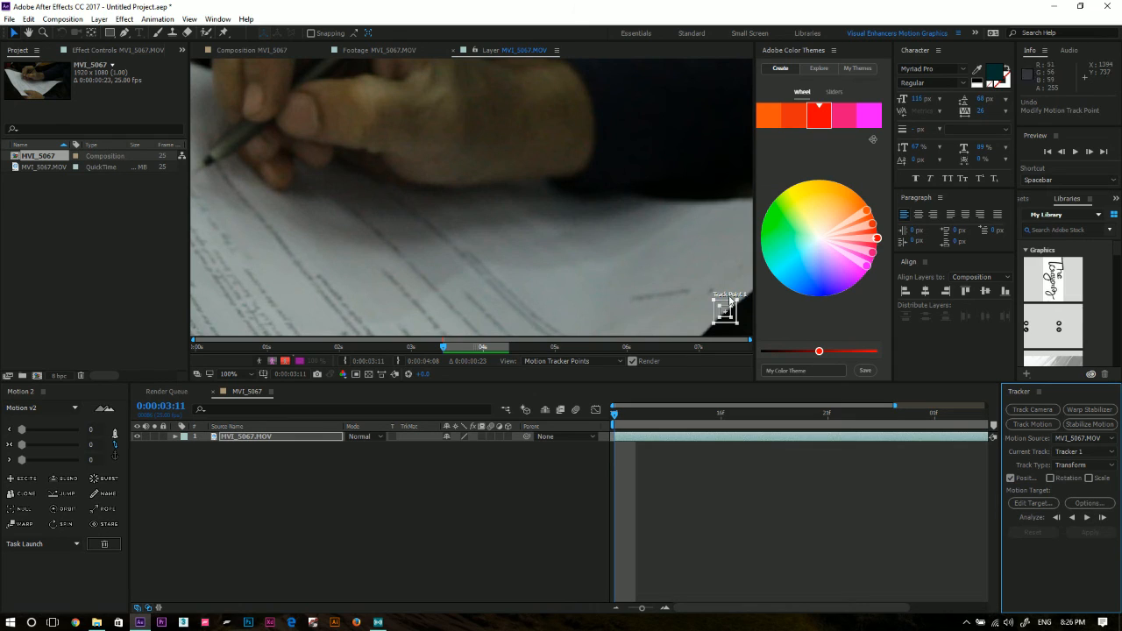
{"action": "left_click", "coordinate": [1089, 517]}
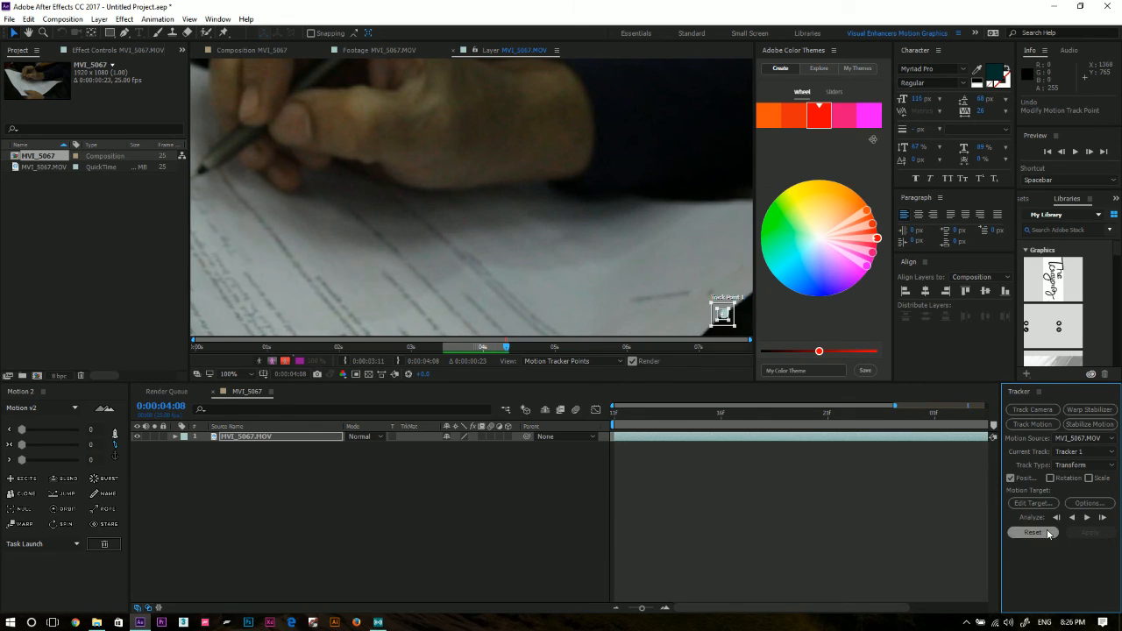
Add a null object above the MVI_5067.MOV layer and select it.
{"action": "right_click", "coordinate": [441, 519]}
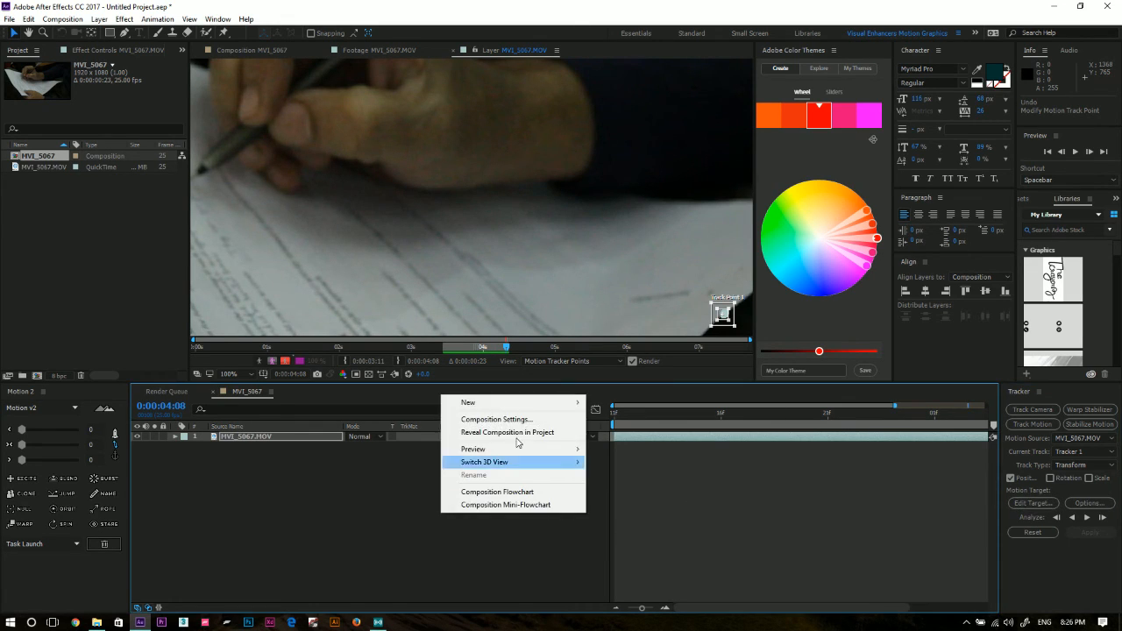
{"action": "mouse_move", "coordinate": [514, 402]}
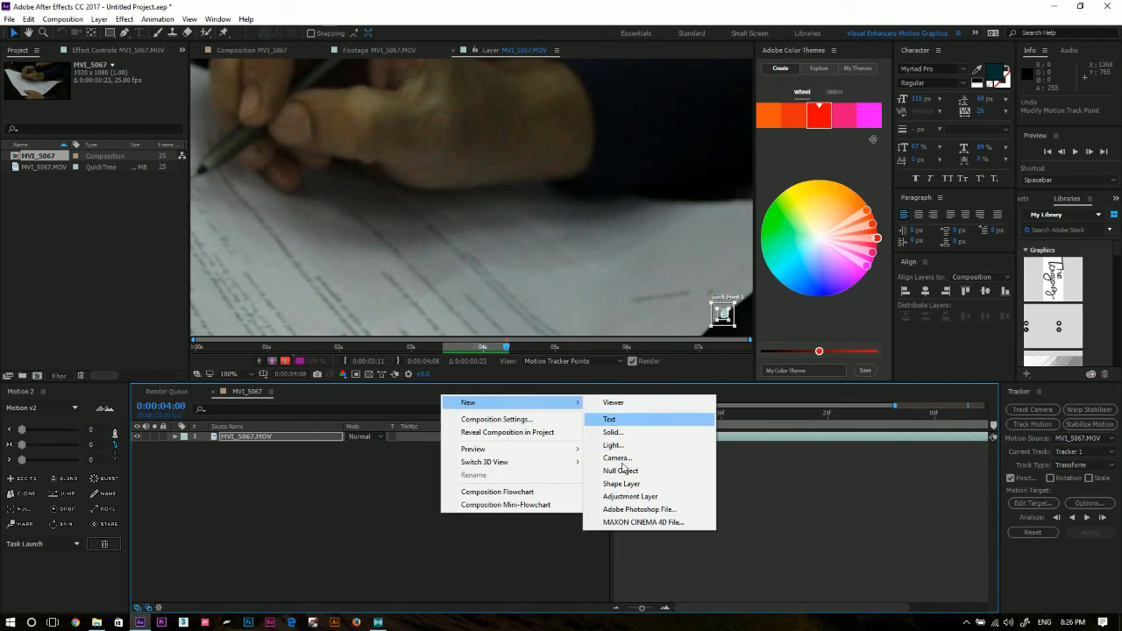
{"action": "left_click", "coordinate": [614, 471]}
{"action": "left_click", "coordinate": [296, 447]}
{"action": "left_click", "coordinate": [294, 437]}
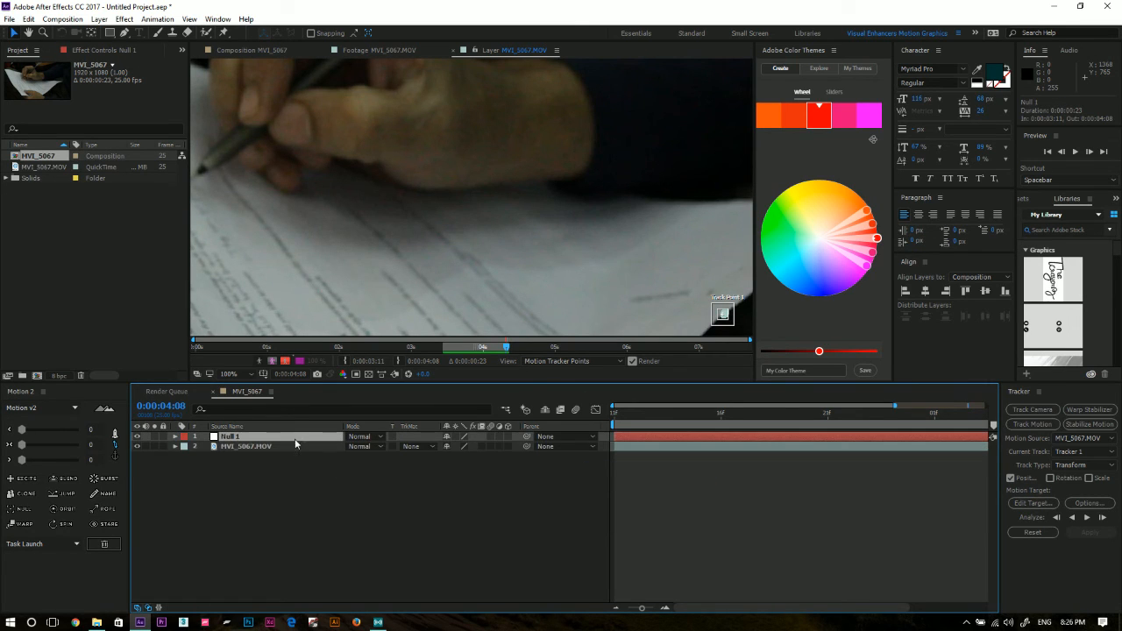
Set Null 1 as the motion target, apply the tracking data in X and Y, and scrub through the composition.
{"action": "left_click", "coordinate": [1041, 504]}
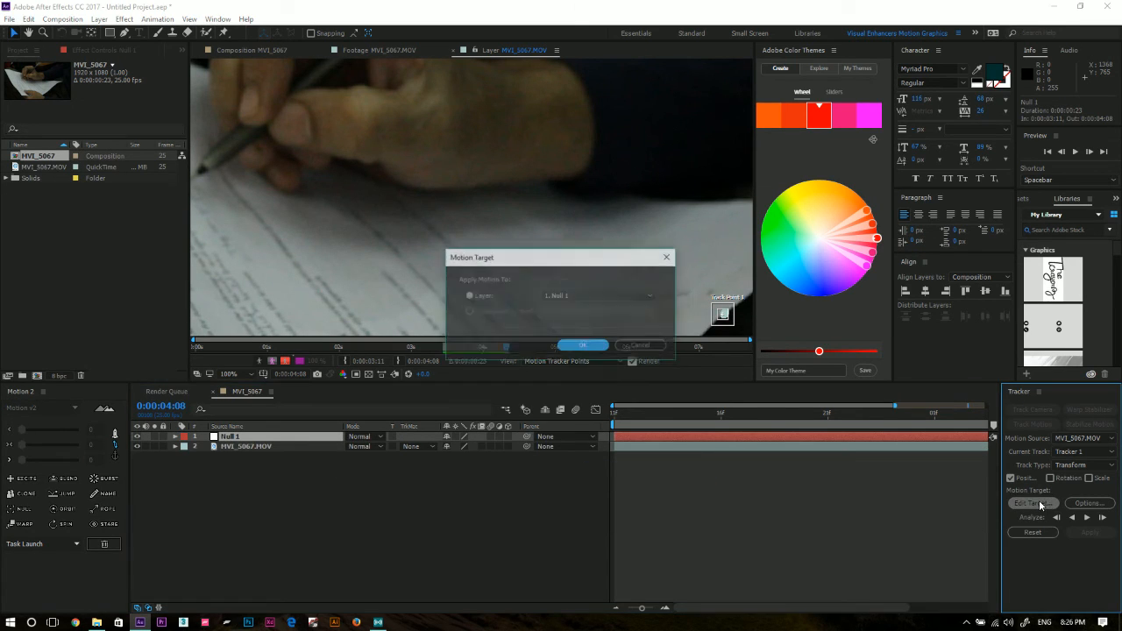
{"action": "left_click", "coordinate": [599, 295]}
{"action": "left_click", "coordinate": [600, 308]}
{"action": "key", "text": "Return"}
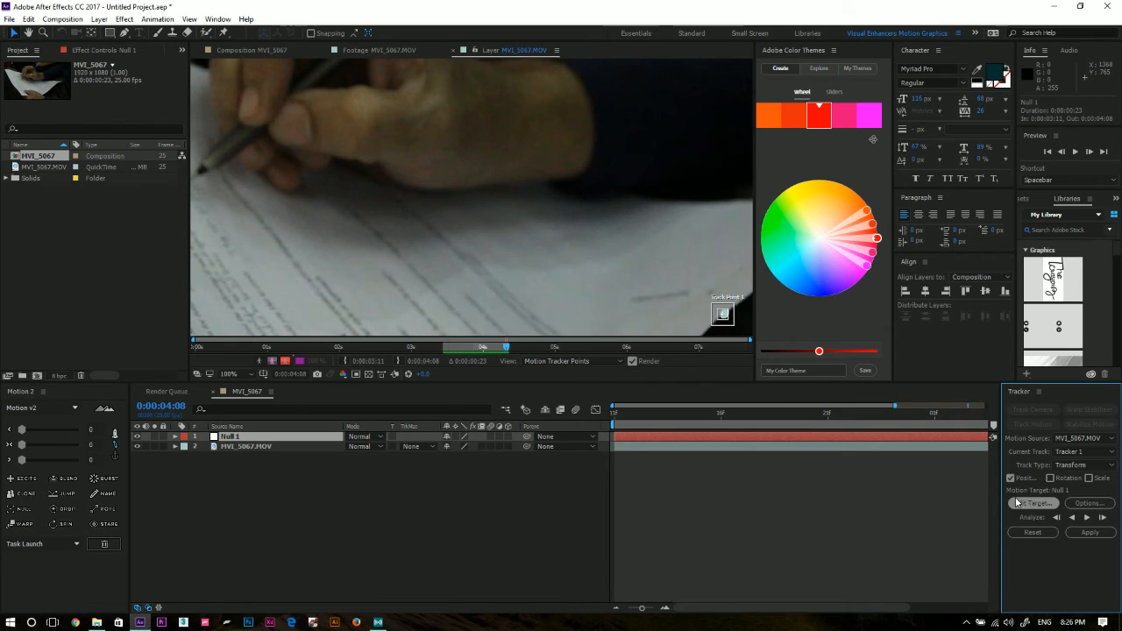
{"action": "left_click", "coordinate": [318, 449]}
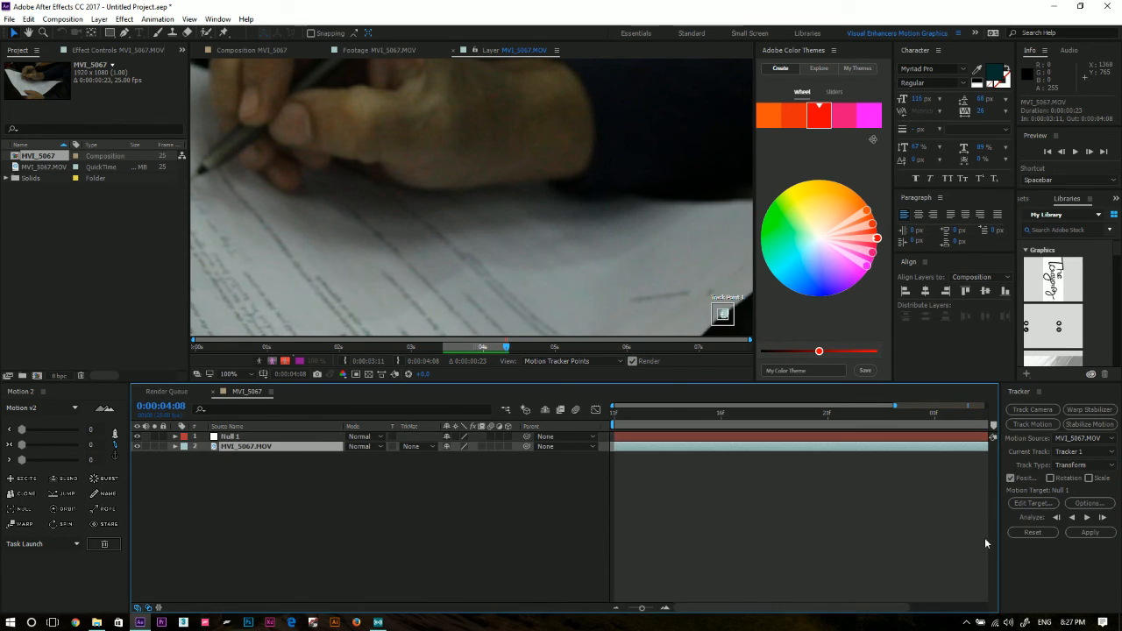
{"action": "left_click", "coordinate": [1088, 533]}
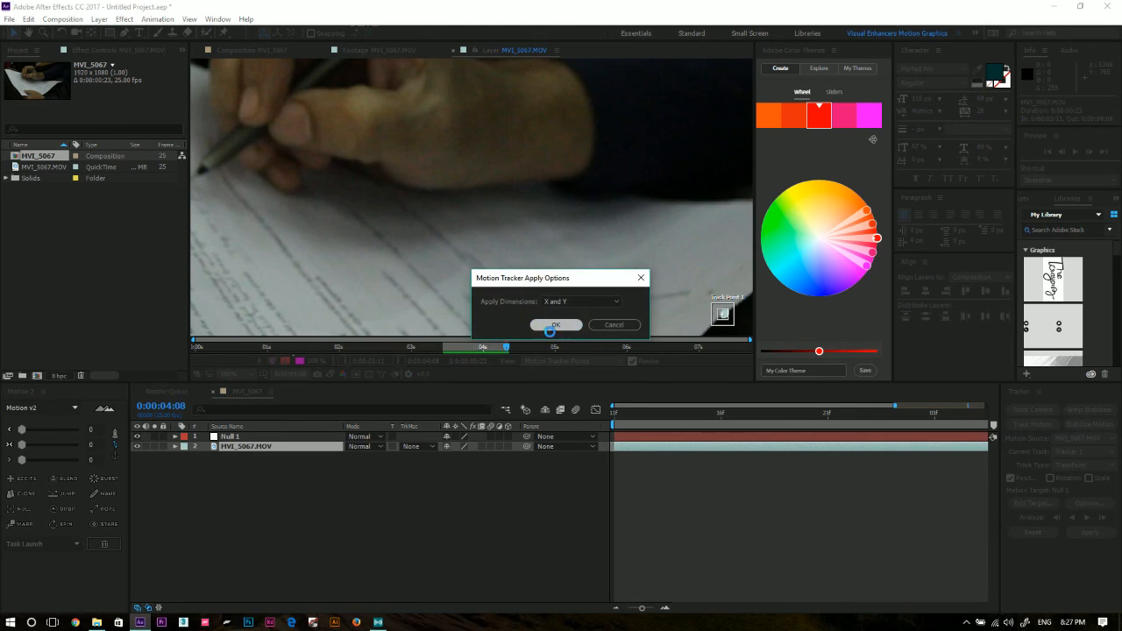
{"action": "left_click", "coordinate": [570, 327]}
{"action": "left_click_drag", "start_coordinate": [611, 425], "coordinate": [977, 438]}
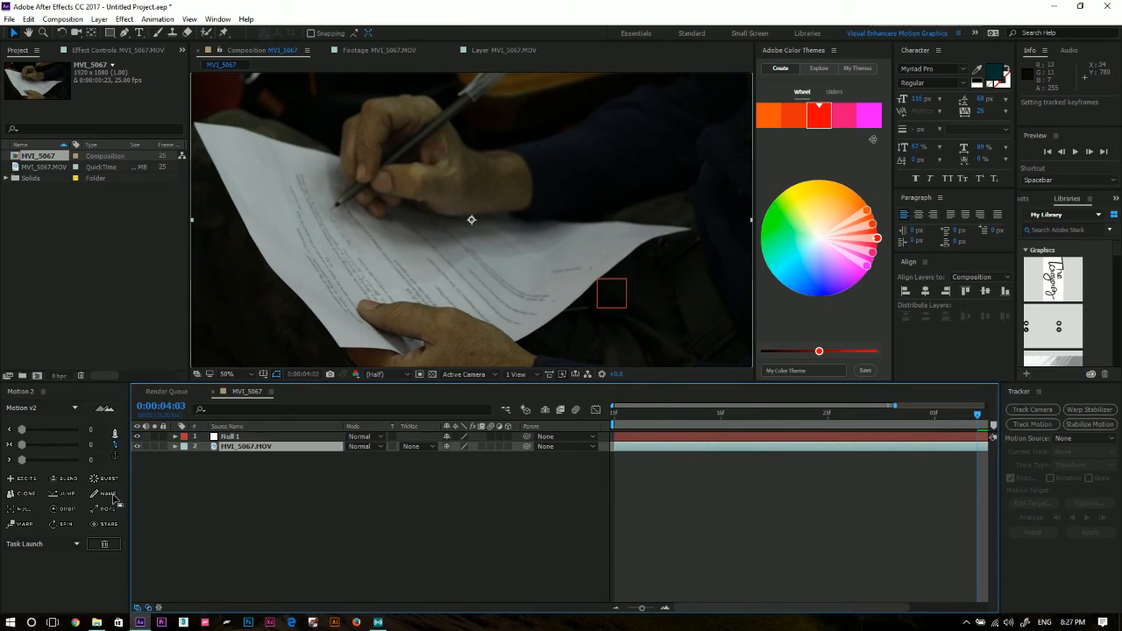
Import IMG_5227.jpg from the Calcutta Film Festival folder and add it to the MVI_5067 composition above Null 1.
{"action": "left_click", "coordinate": [96, 623]}
{"action": "scroll", "coordinate": [434, 274], "scroll_direction": "up", "scroll_amount": 10}
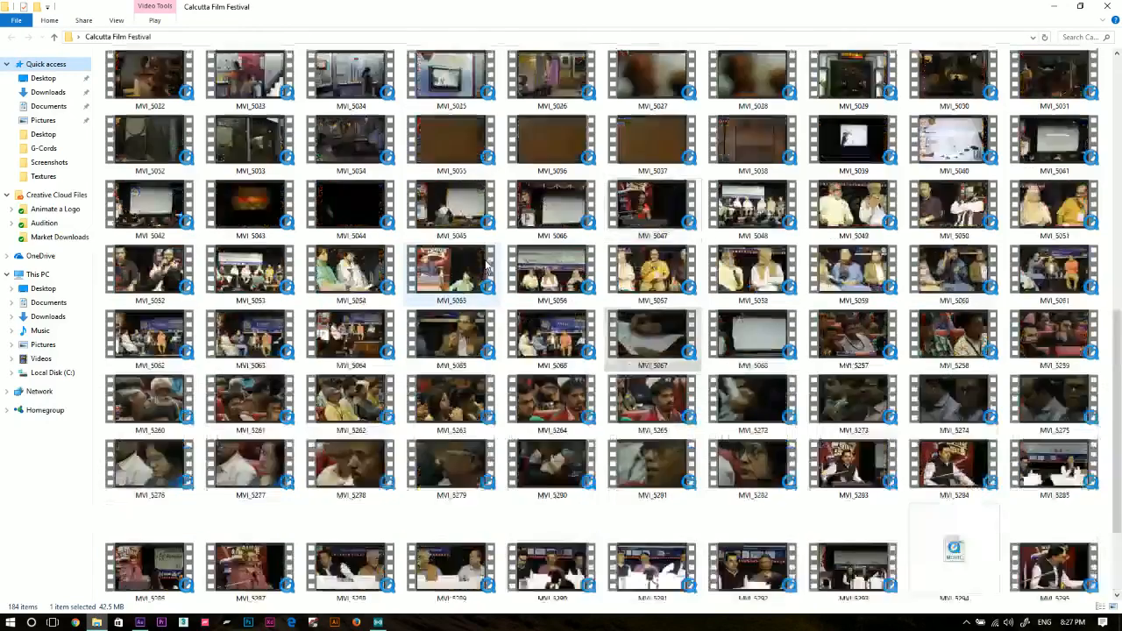
{"action": "left_click_drag", "start_coordinate": [619, 117], "coordinate": [79, 256]}
{"action": "left_click_drag", "start_coordinate": [45, 158], "coordinate": [237, 434]}
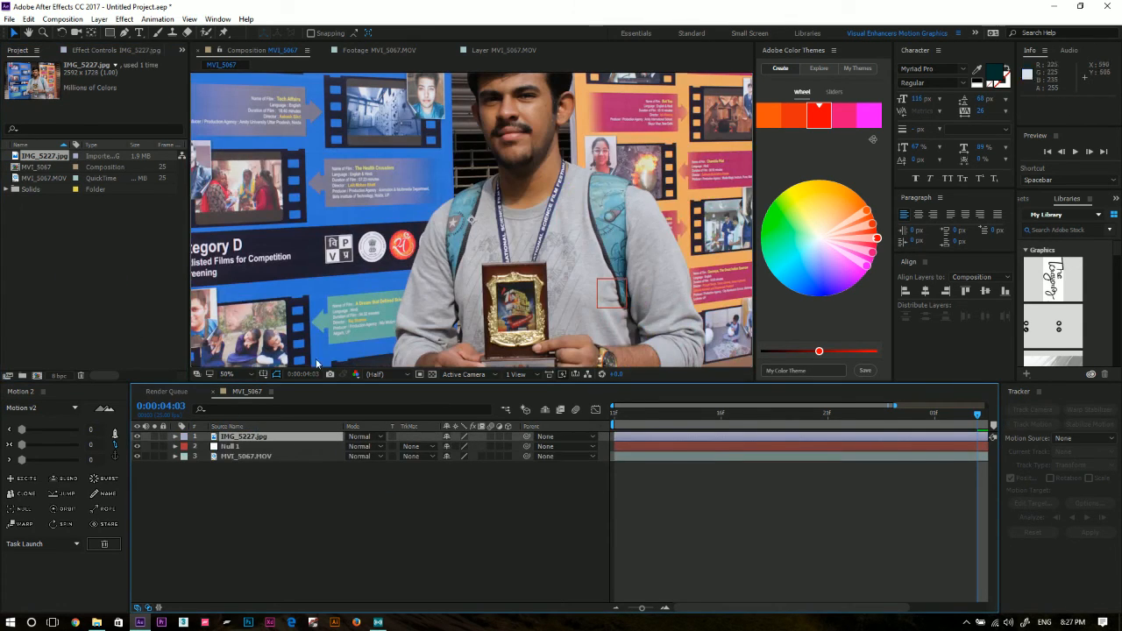
Scale the IMG_5227.jpg layer to 13% and move it over the dark background above the paper, at about 1506, 320.
{"action": "key", "text": "s"}
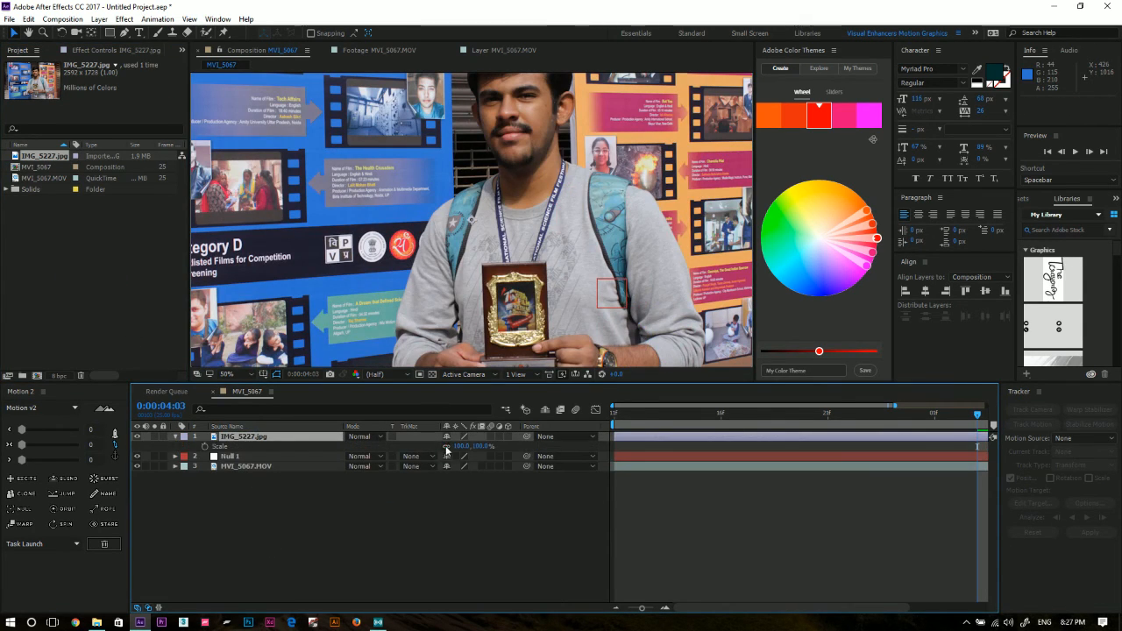
{"action": "left_click_drag", "start_coordinate": [462, 446], "coordinate": [410, 460]}
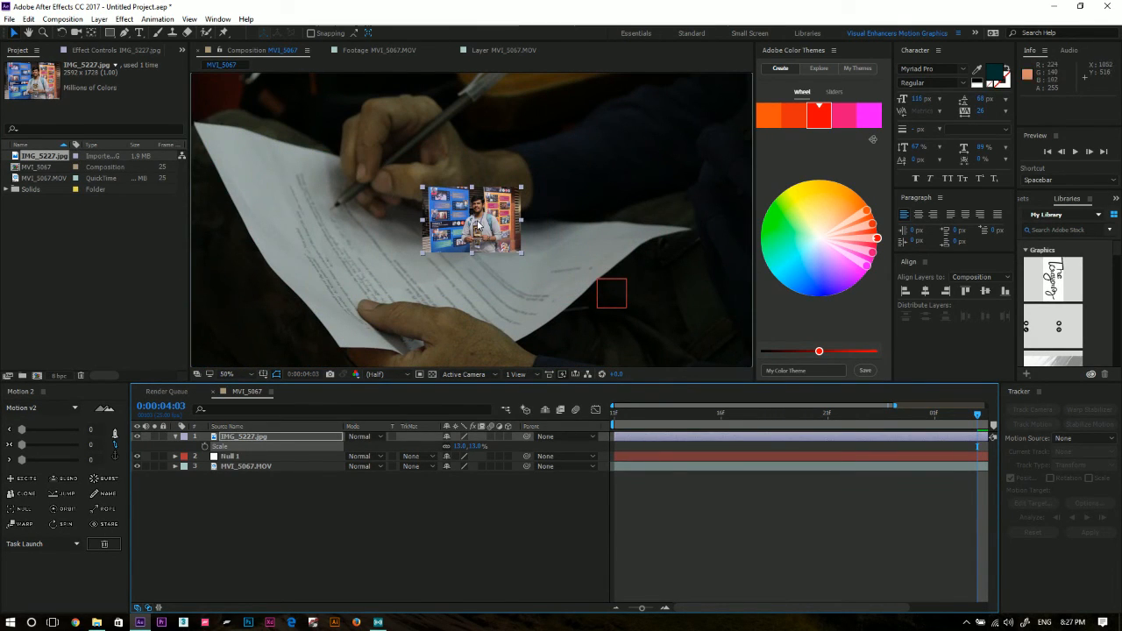
{"action": "left_click_drag", "start_coordinate": [521, 196], "coordinate": [591, 130]}
{"action": "left_click_drag", "start_coordinate": [652, 145], "coordinate": [663, 158]}
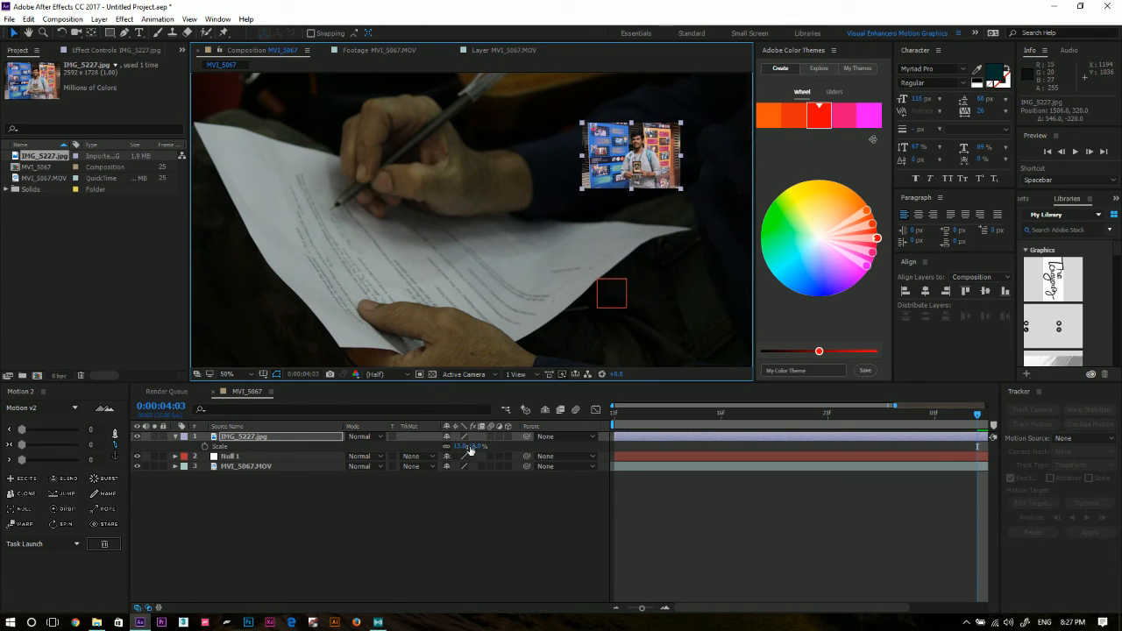
Parent the IMG_5227.jpg layer to Null 1 and play back the tracked motion over the full work area.
{"action": "left_click_drag", "start_coordinate": [526, 437], "coordinate": [312, 462]}
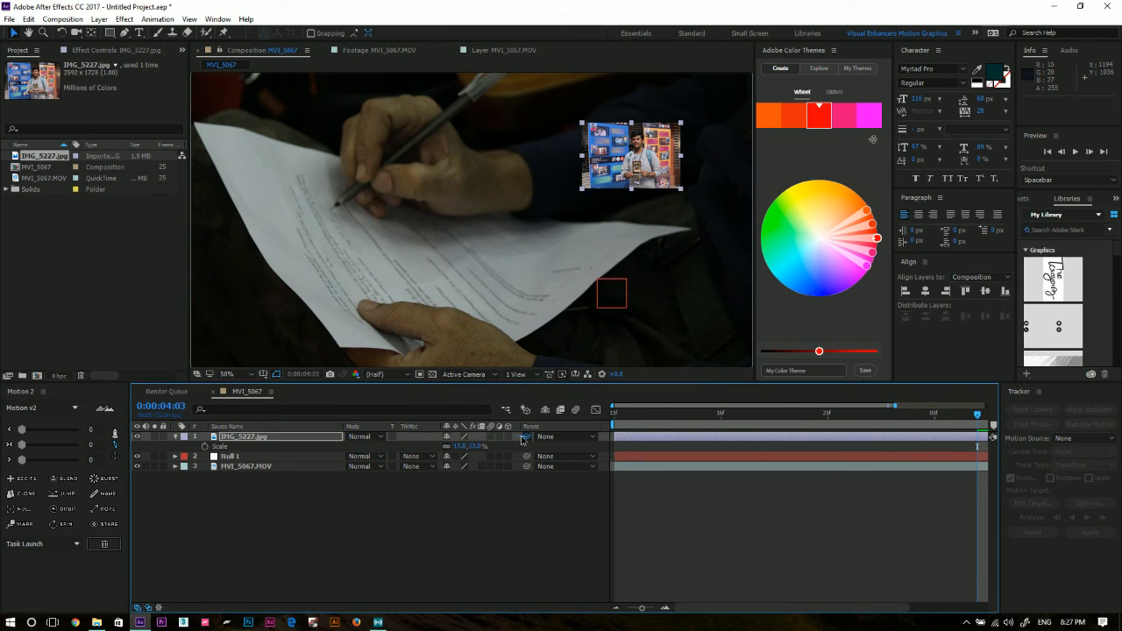
{"action": "left_click_drag", "start_coordinate": [525, 433], "coordinate": [253, 456]}
{"action": "key", "text": "space"}
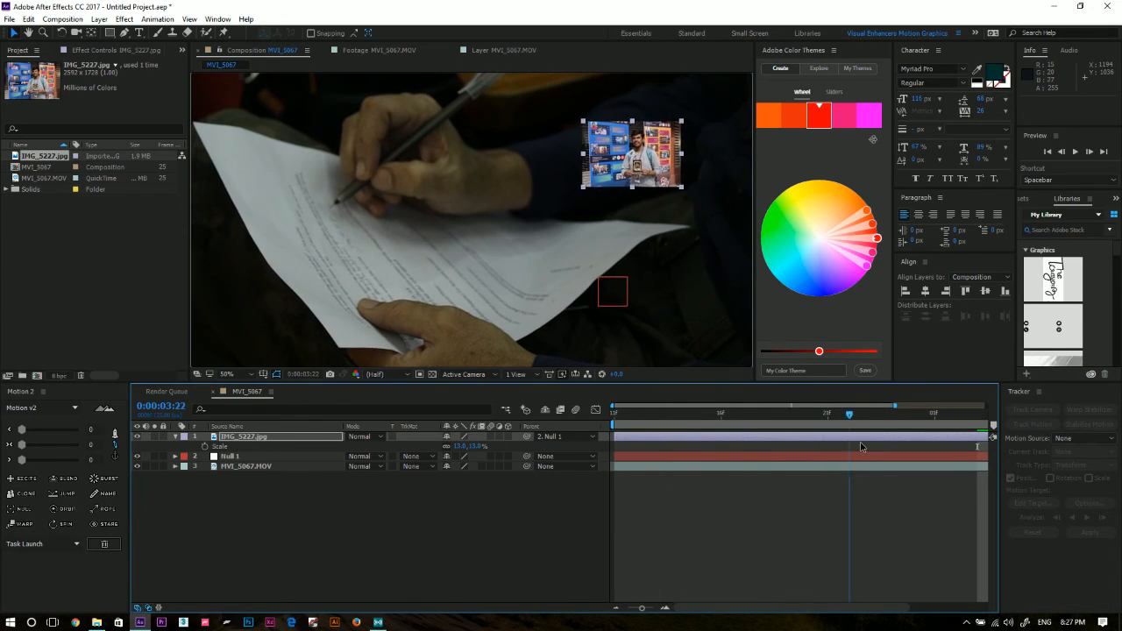
{"action": "key", "text": "space"}
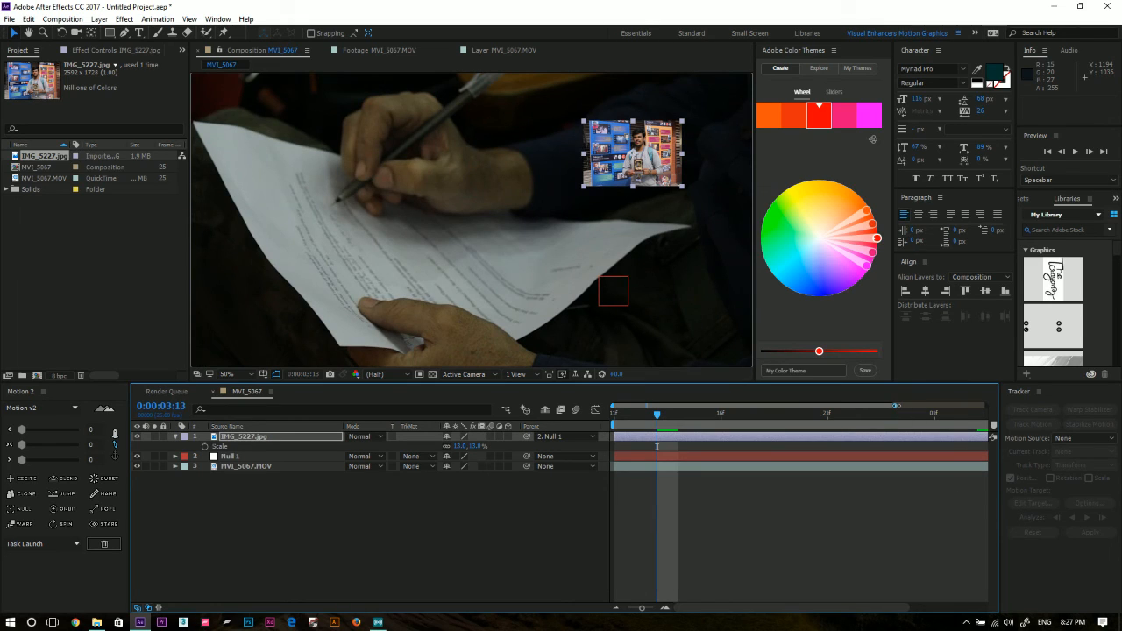
{"action": "left_click_drag", "start_coordinate": [896, 406], "coordinate": [1010, 405]}
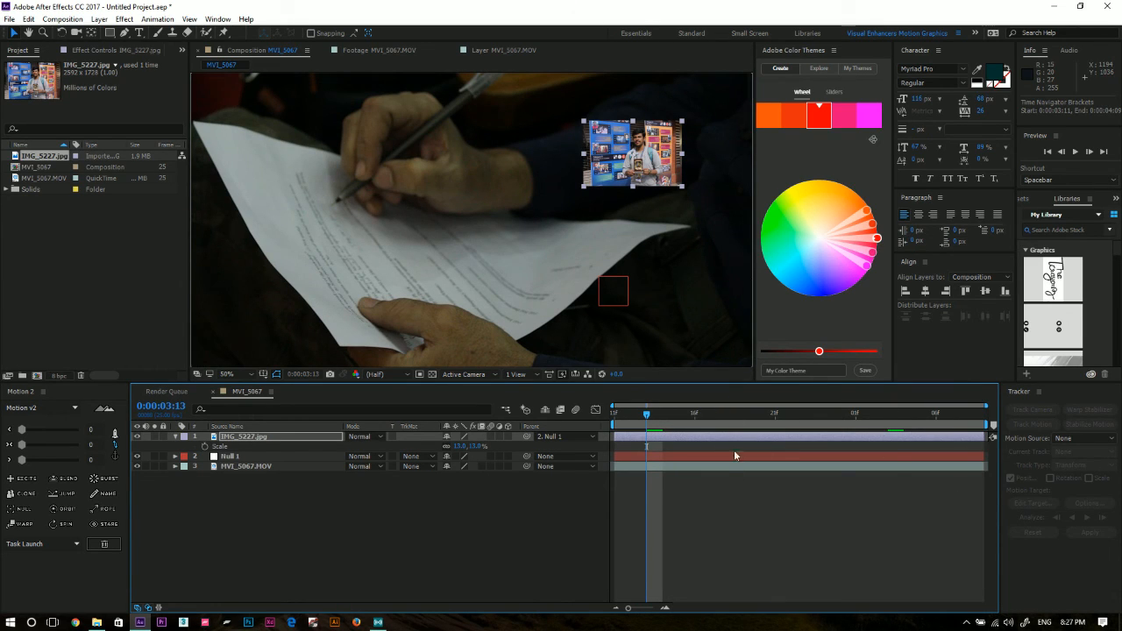
{"action": "key", "text": "space"}
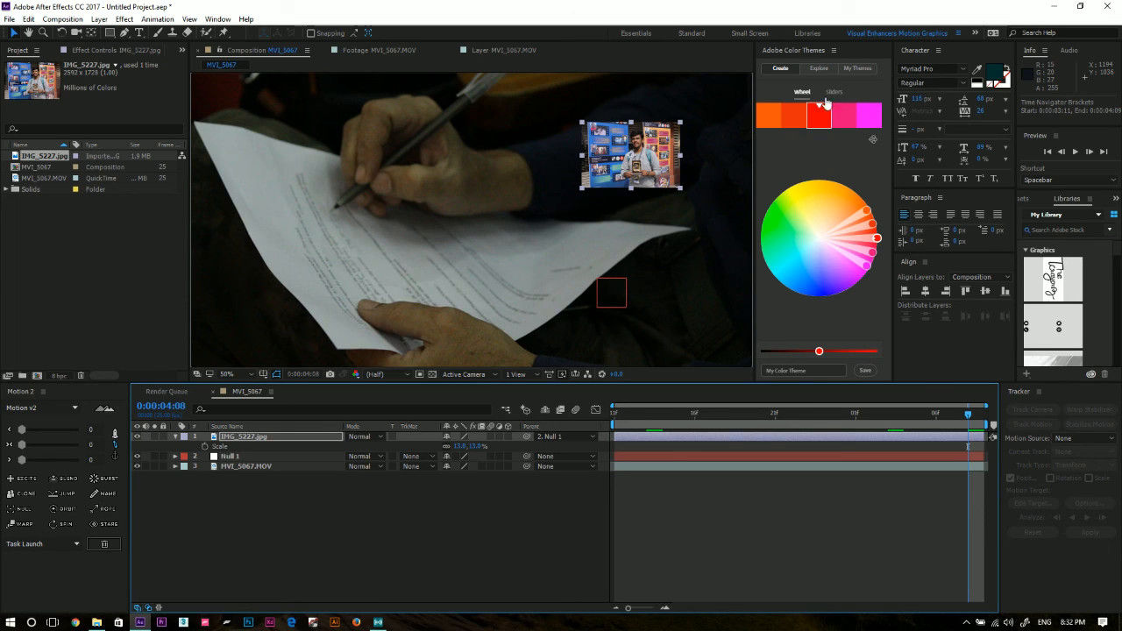
{"action": "left_click", "coordinate": [783, 492]}
{"action": "left_click", "coordinate": [1109, 6]}
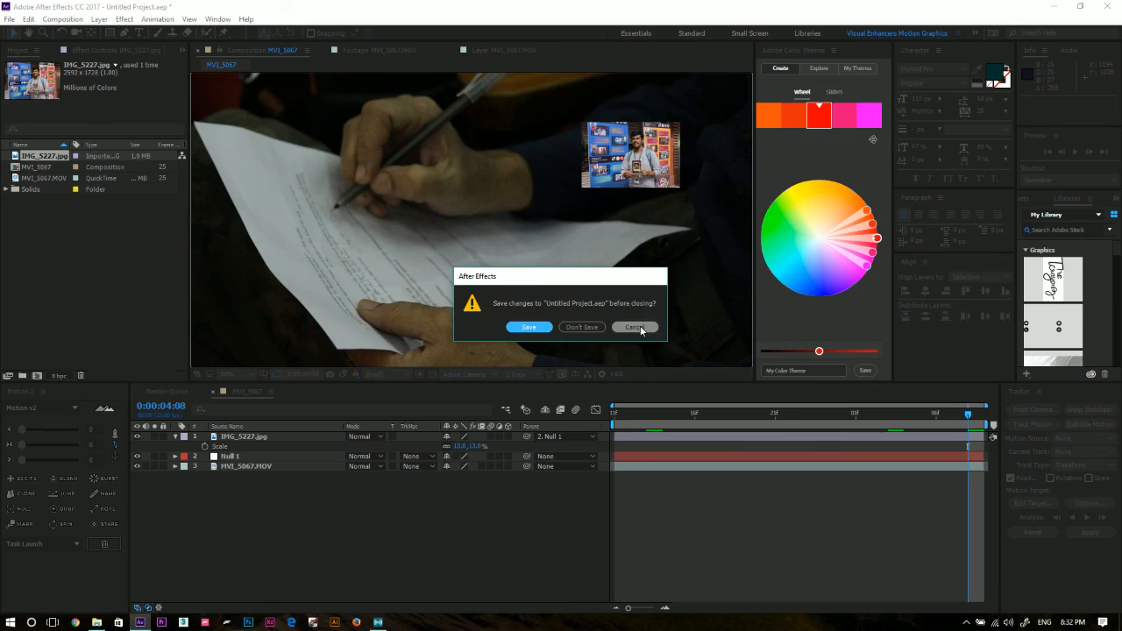
{"action": "left_click", "coordinate": [635, 328]}
Restore the maximized program window to a floating window and shift it so the whole interface fits on the desktop.
{"action": "left_click_drag", "start_coordinate": [388, 8], "coordinate": [421, 13]}
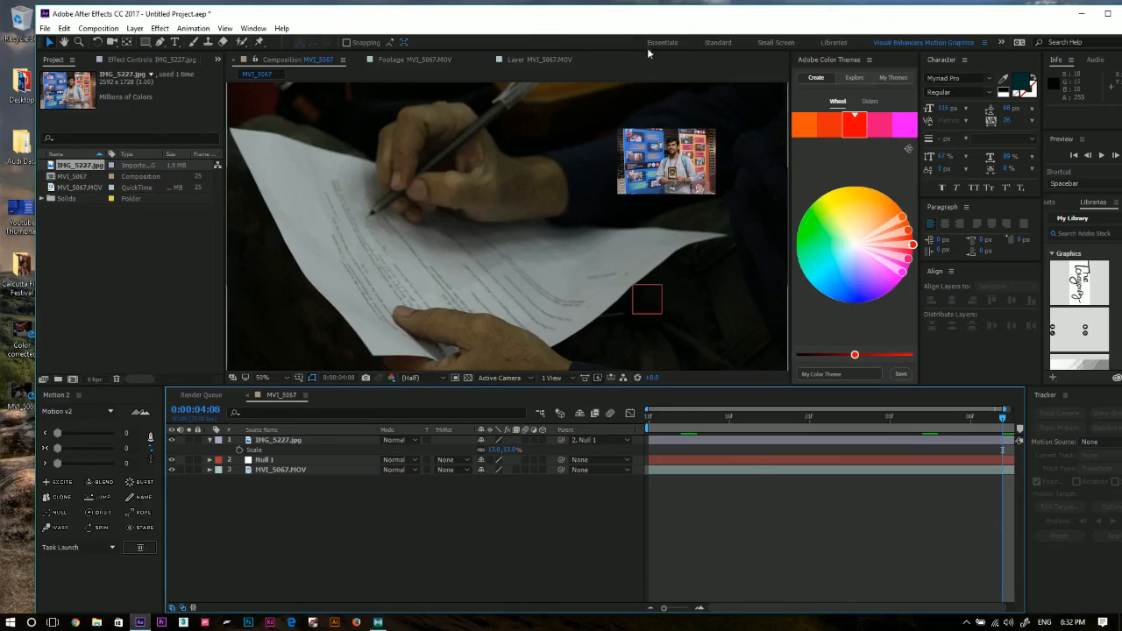
{"action": "left_click_drag", "start_coordinate": [631, 19], "coordinate": [600, 19]}
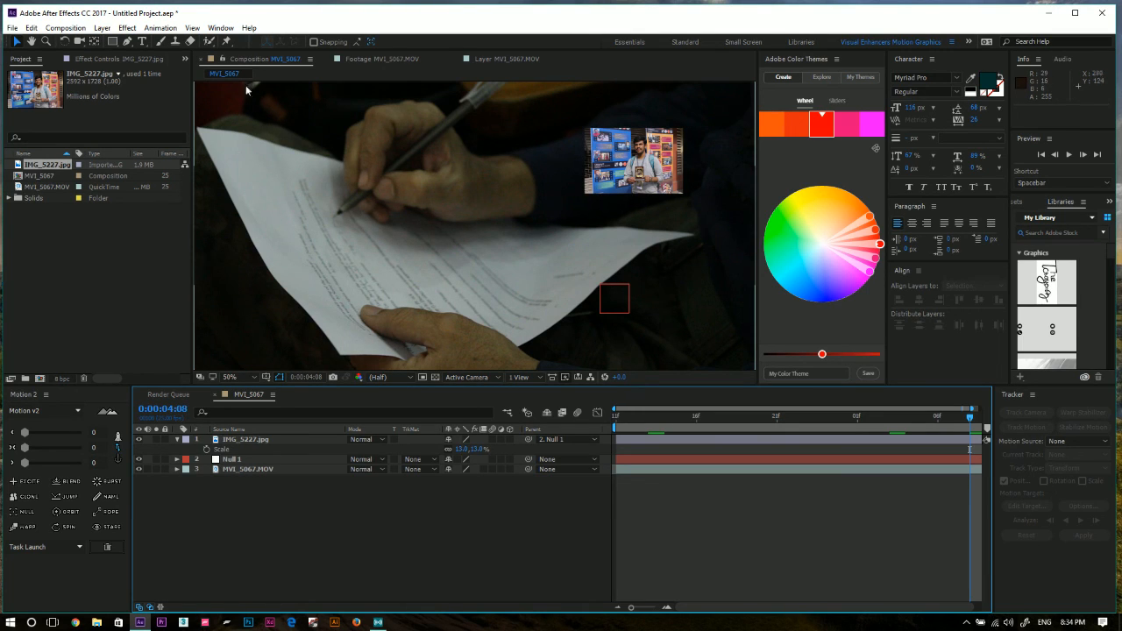
Add the MVI_5067 composition to the Render Queue.
{"action": "left_click", "coordinate": [12, 27]}
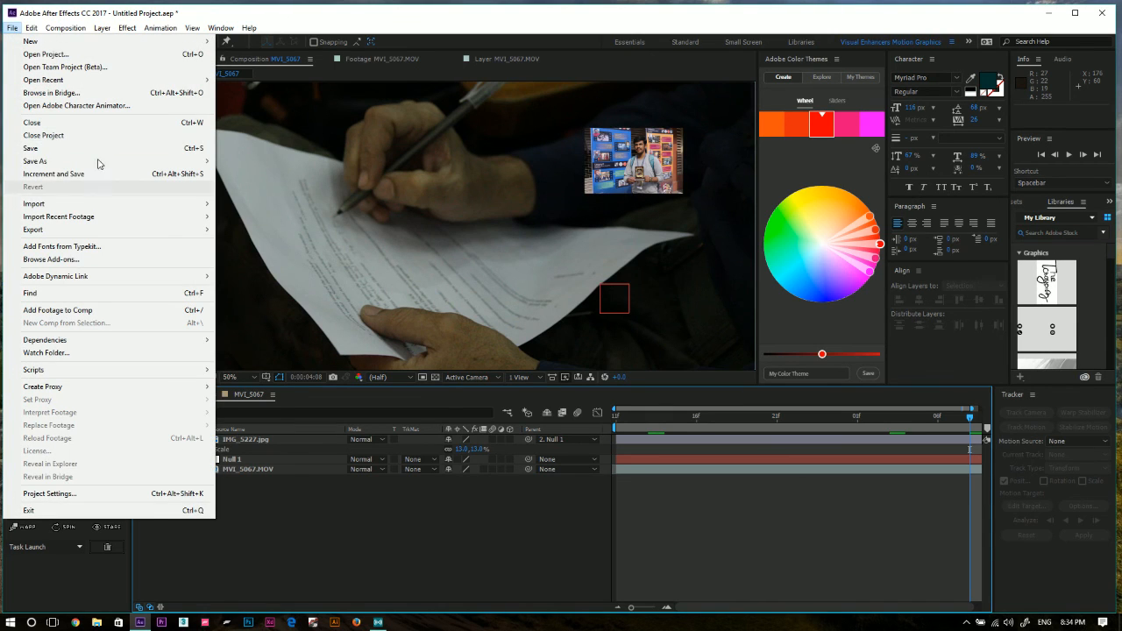
{"action": "left_click", "coordinate": [480, 516]}
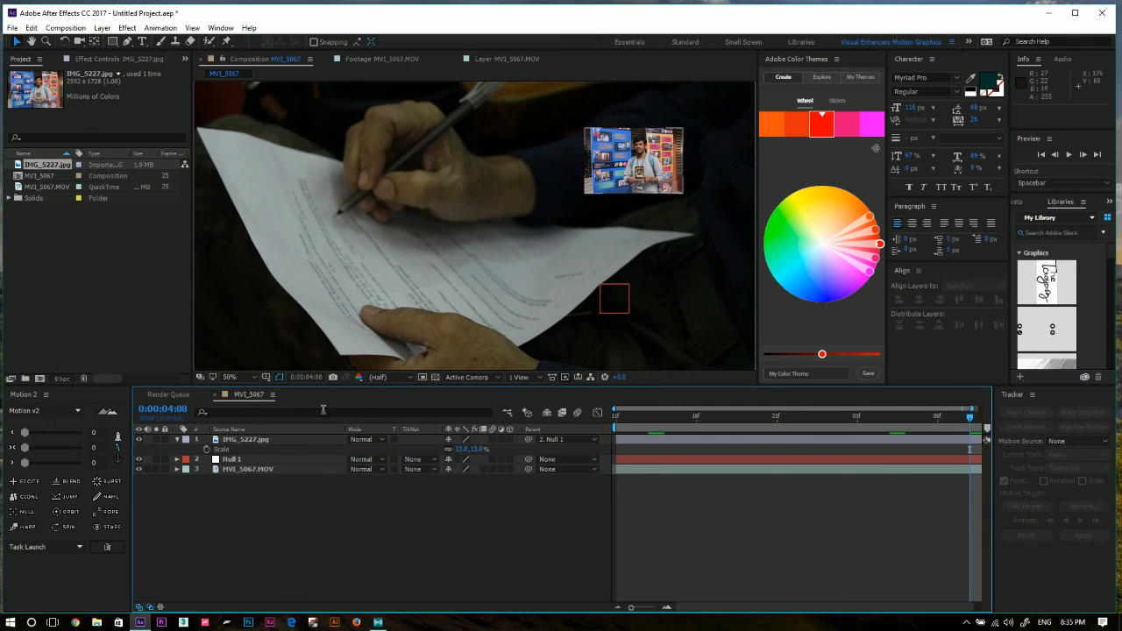
{"action": "left_click", "coordinate": [260, 521]}
{"action": "key", "text": "ctrl+m"}
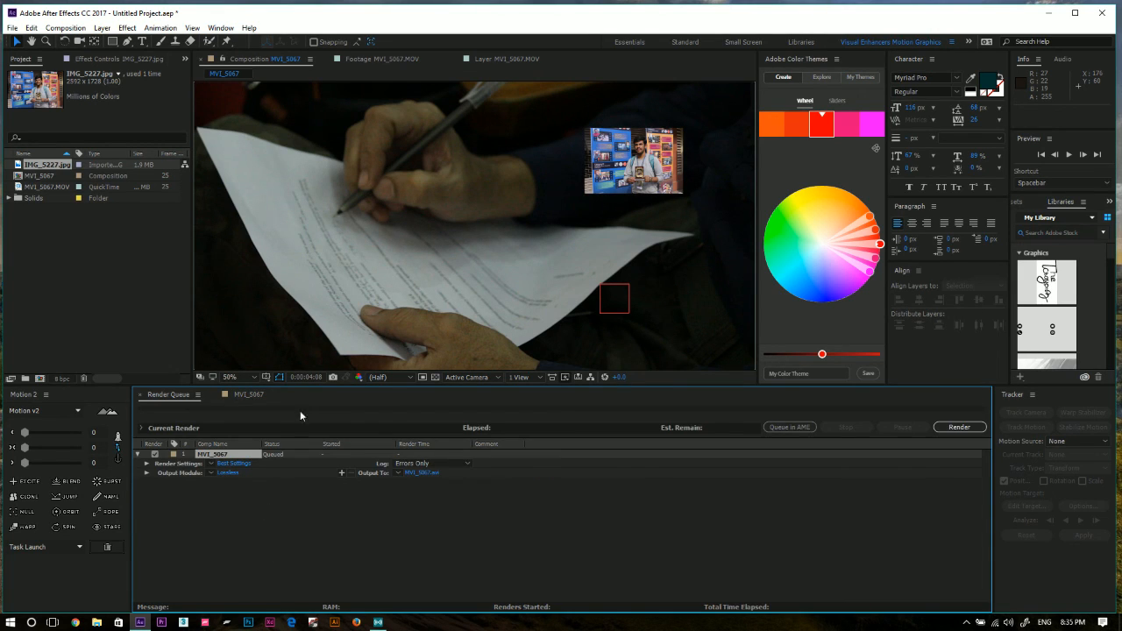
{"action": "left_click", "coordinate": [65, 27]}
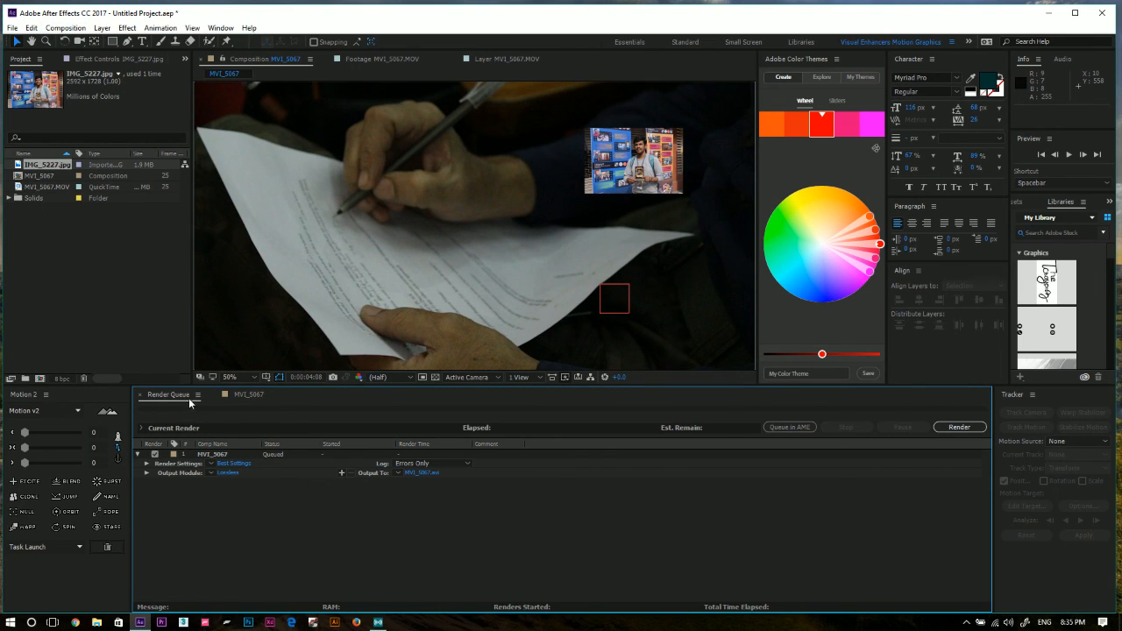
Set the render's output module to the QuickTime format with the H.264 video codec.
{"action": "left_click", "coordinate": [227, 471]}
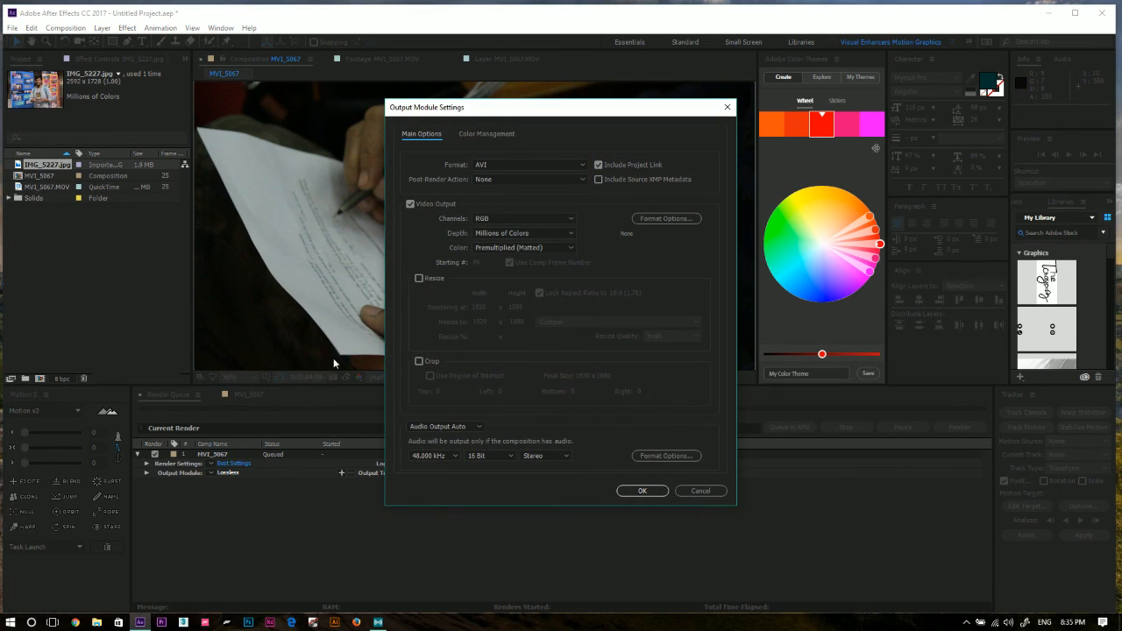
{"action": "left_click", "coordinate": [491, 166]}
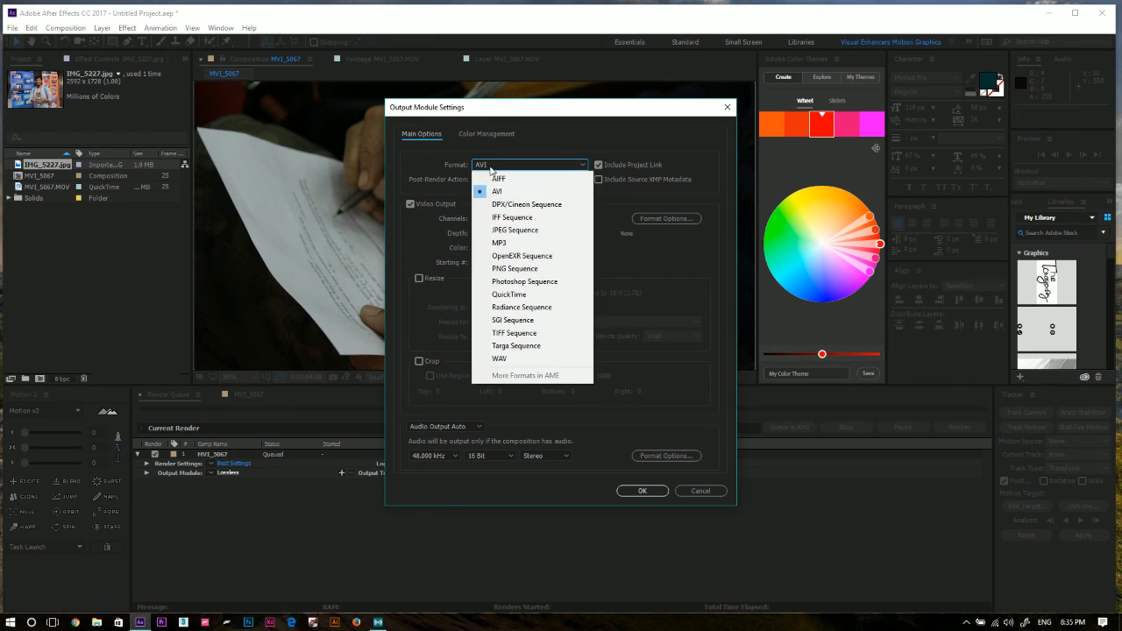
{"action": "left_click", "coordinate": [508, 294]}
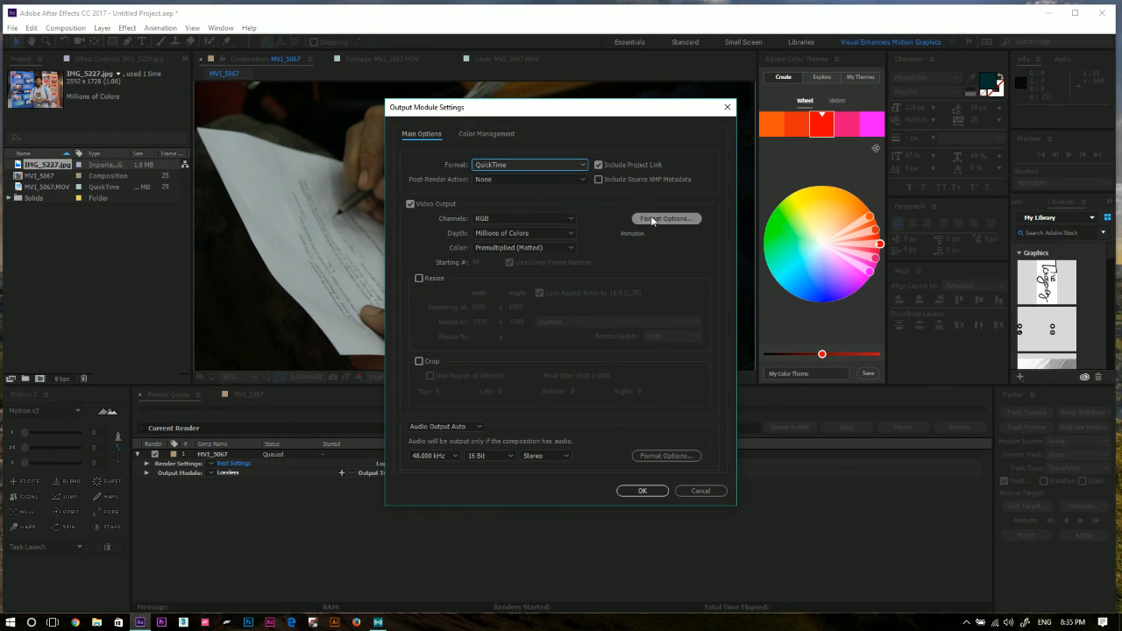
{"action": "left_click", "coordinate": [562, 165]}
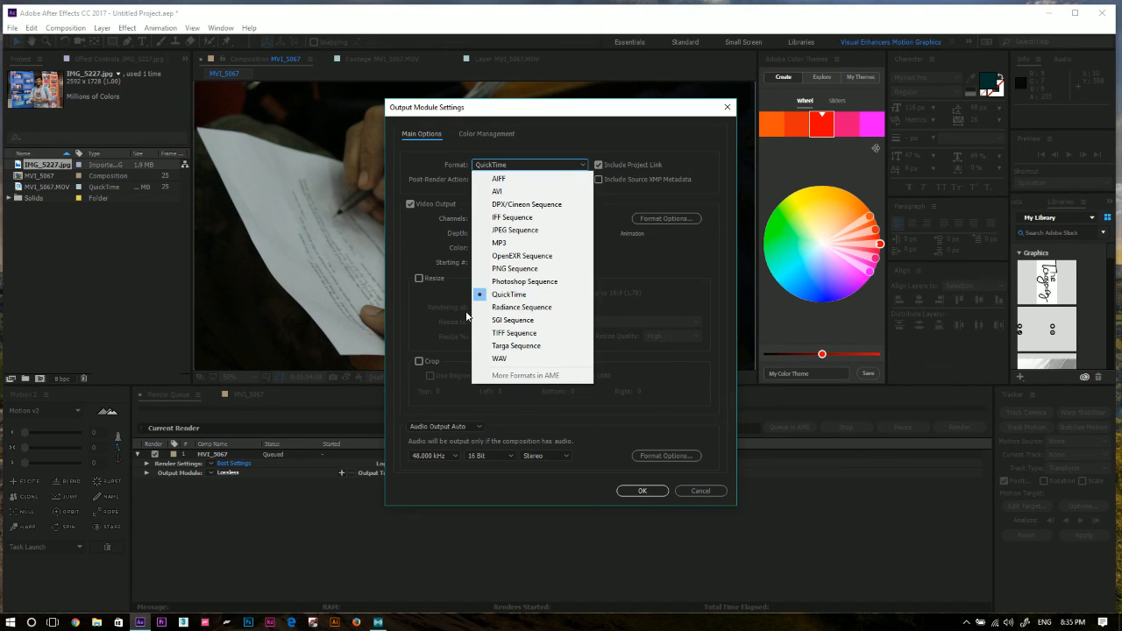
{"action": "left_click", "coordinate": [544, 296]}
{"action": "left_click", "coordinate": [666, 218]}
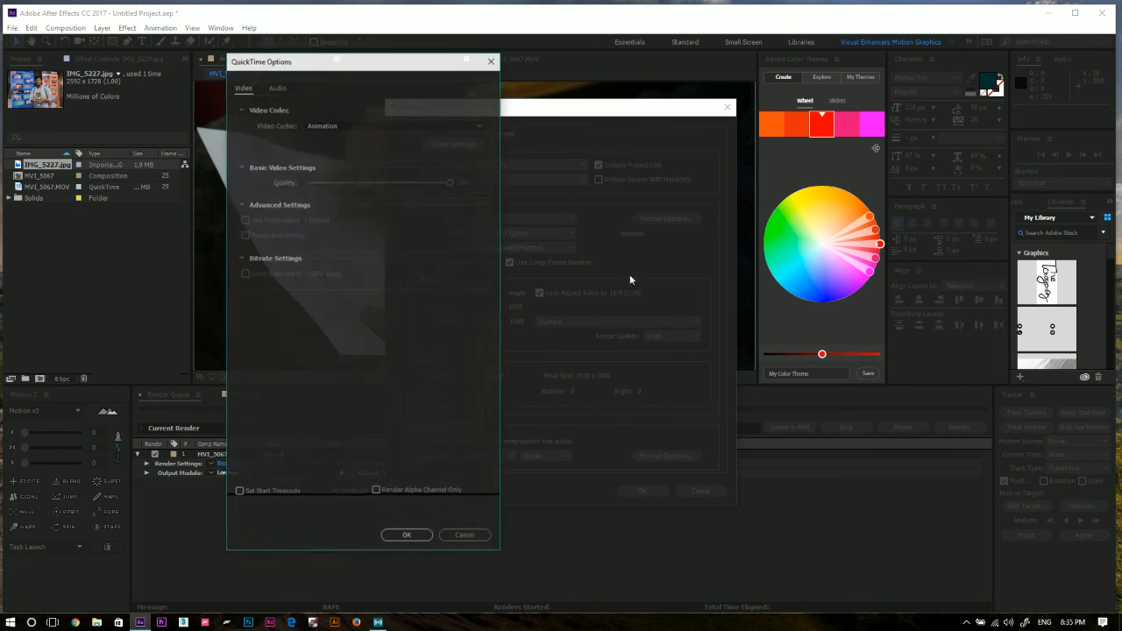
{"action": "left_click", "coordinate": [311, 129]}
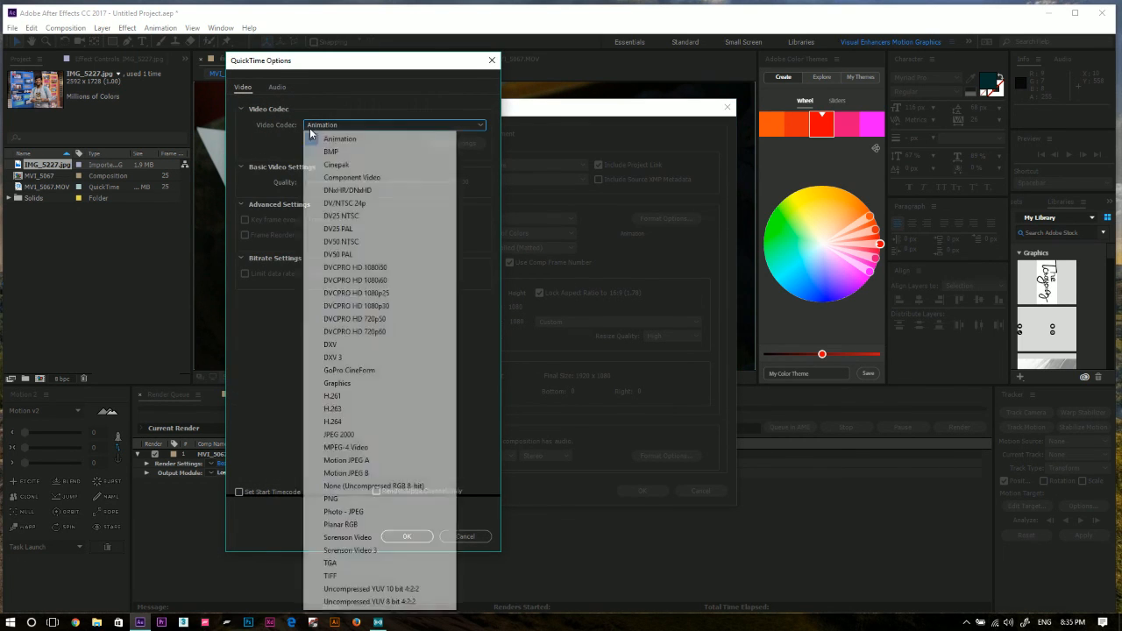
{"action": "left_click", "coordinate": [364, 422]}
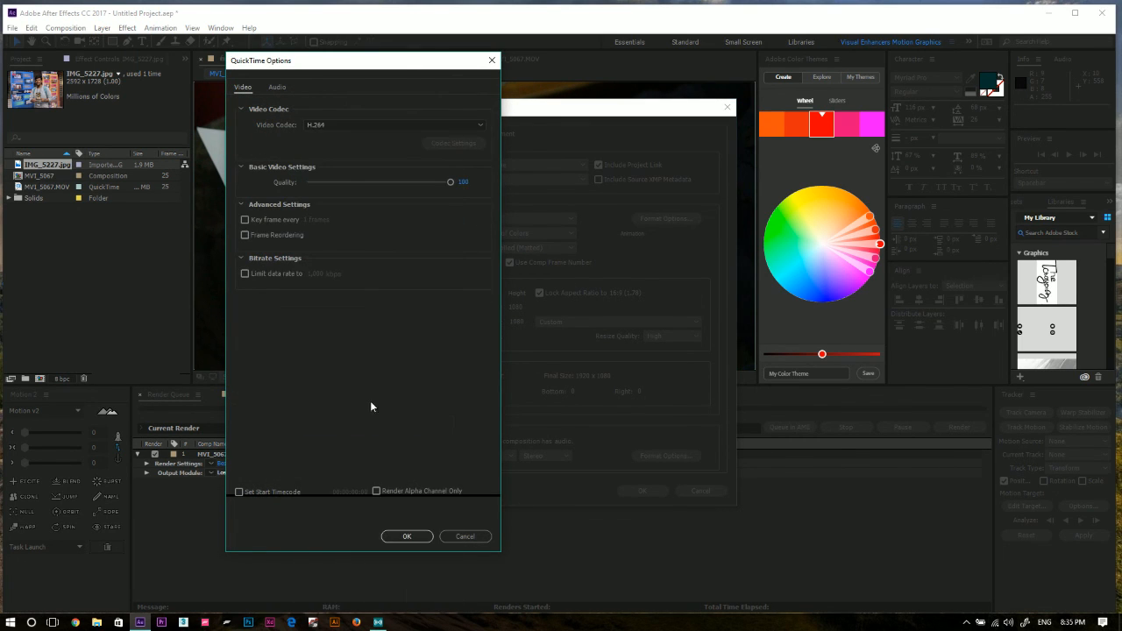
{"action": "left_click", "coordinate": [405, 536]}
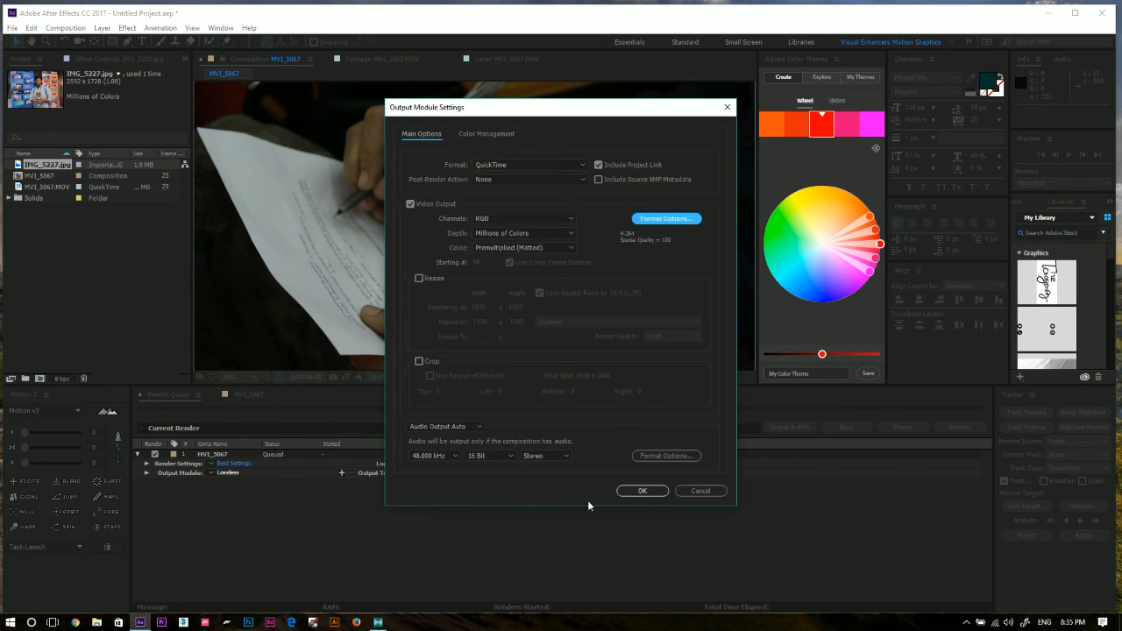
{"action": "left_click", "coordinate": [640, 491]}
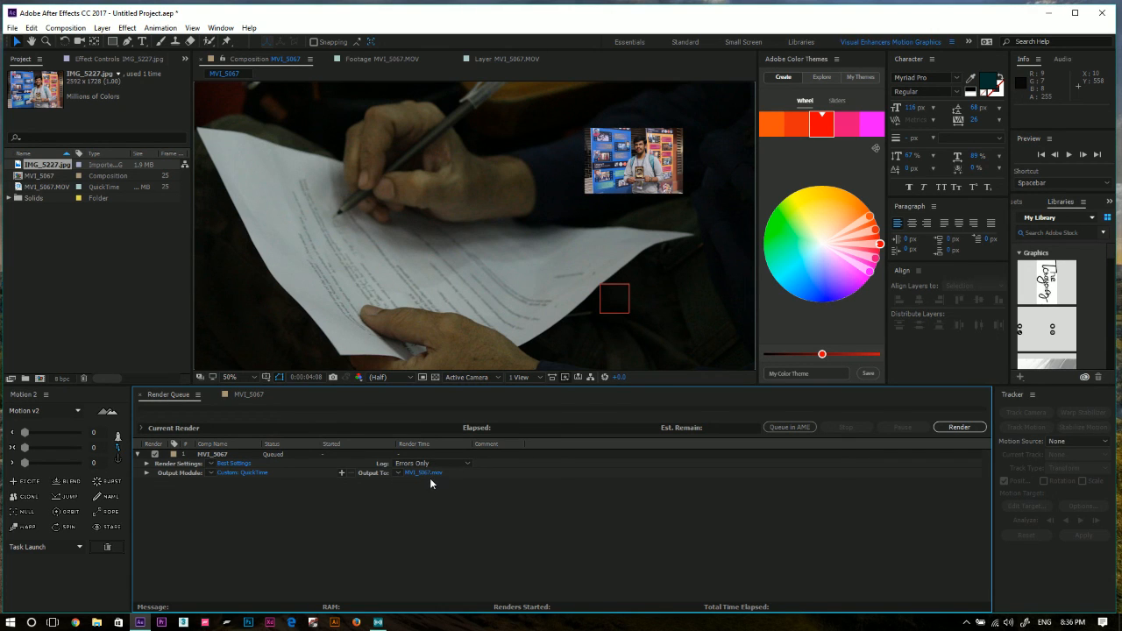
Name the output movie "test render" in the Desktop folder and render the MVI_5067 composition.
{"action": "left_click", "coordinate": [434, 475]}
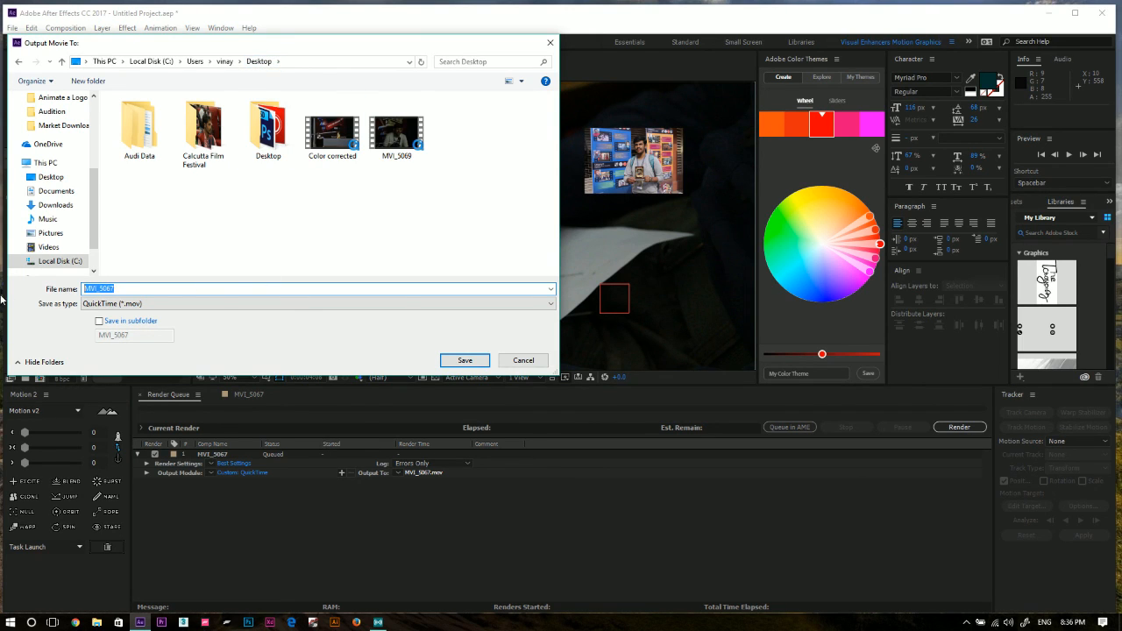
{"action": "type", "text": "test render"}
{"action": "left_click", "coordinate": [465, 361]}
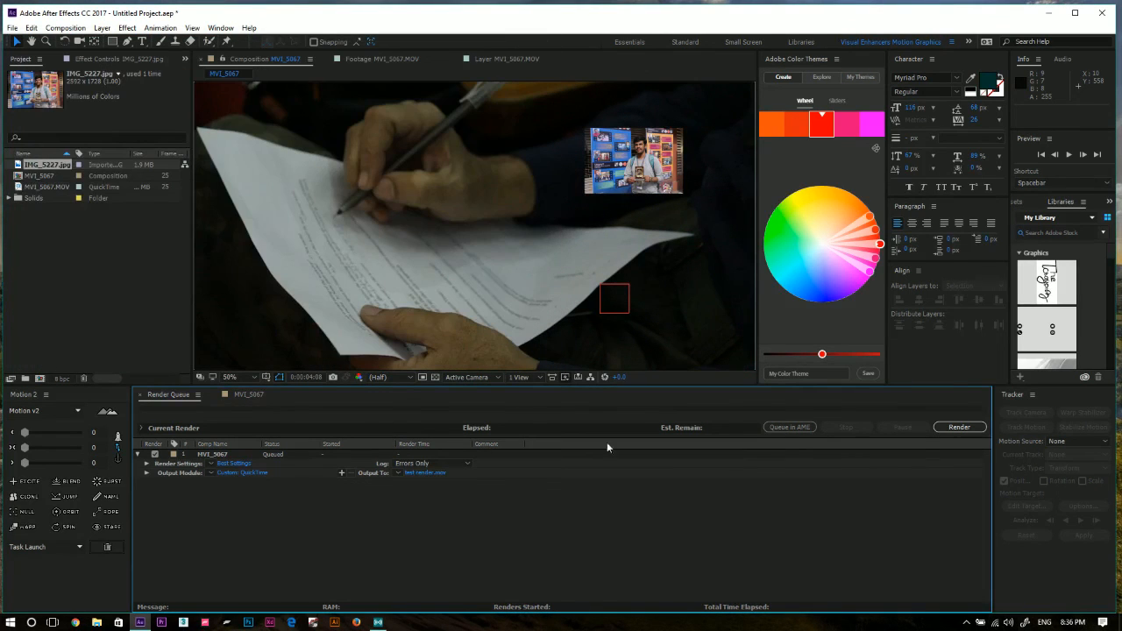
{"action": "left_click", "coordinate": [957, 429]}
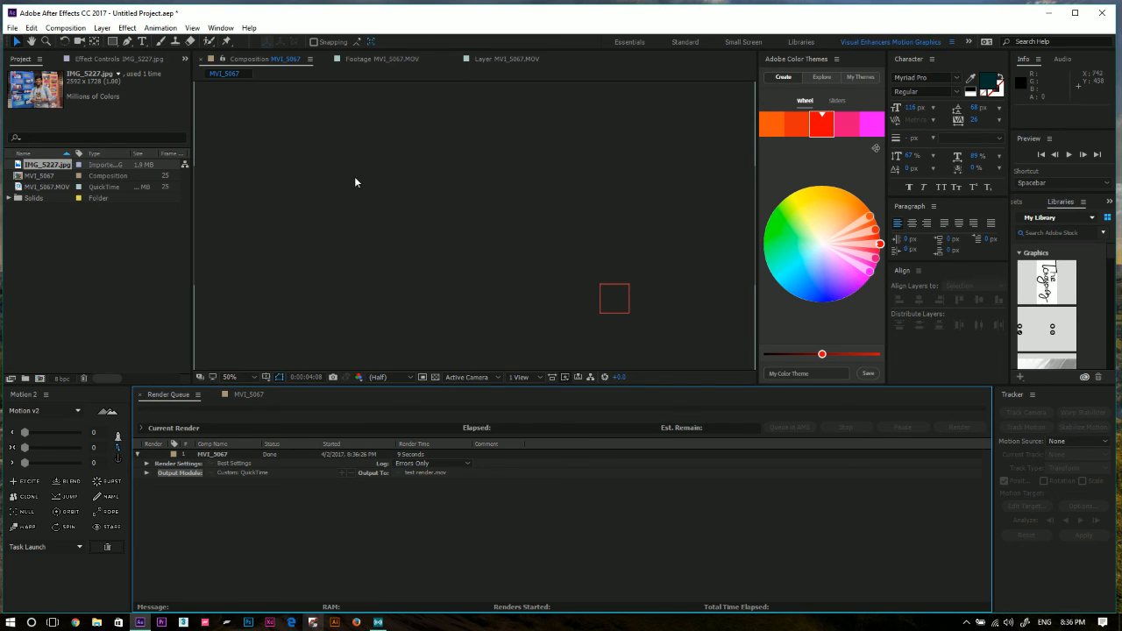
{"action": "left_click", "coordinate": [61, 268]}
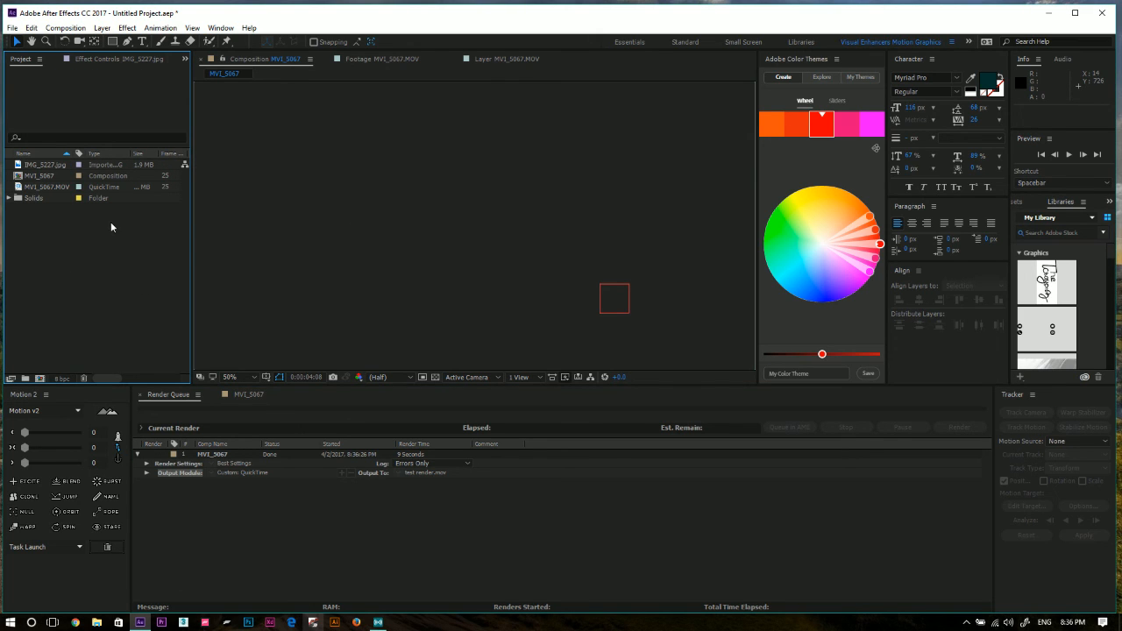
Return to the MVI_5067 composition's timeline, and check the desktop for the rendered "test render" movie.
{"action": "left_click", "coordinate": [244, 394]}
{"action": "left_click_drag", "start_coordinate": [853, 421], "coordinate": [980, 408]}
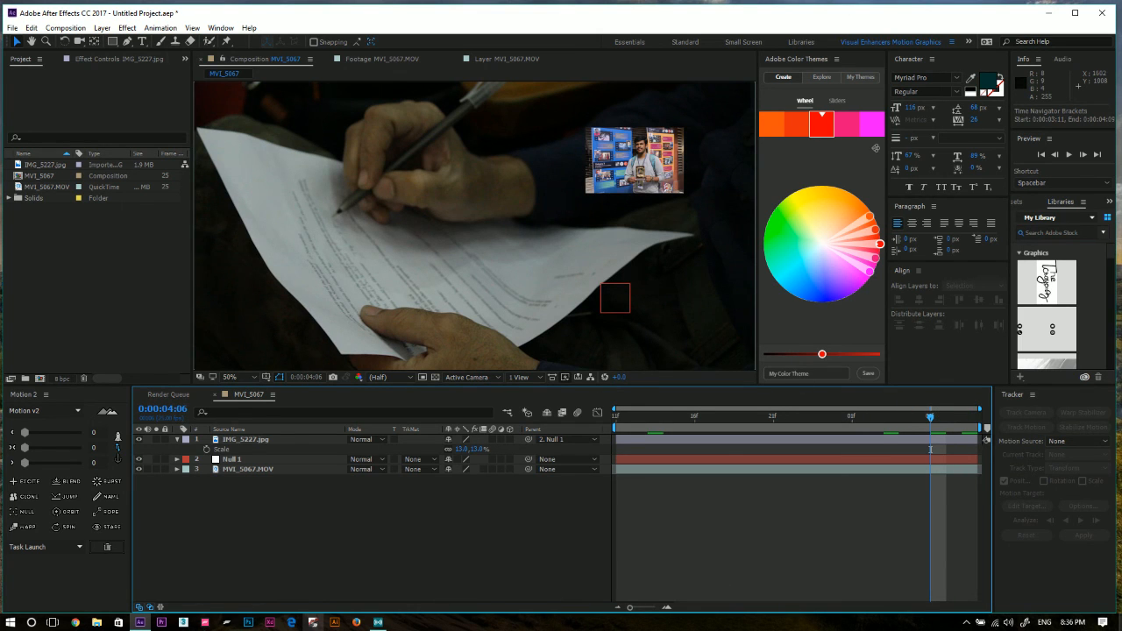
{"action": "left_click", "coordinate": [1120, 622]}
{"action": "left_click_drag", "start_coordinate": [87, 509], "coordinate": [327, 355]}
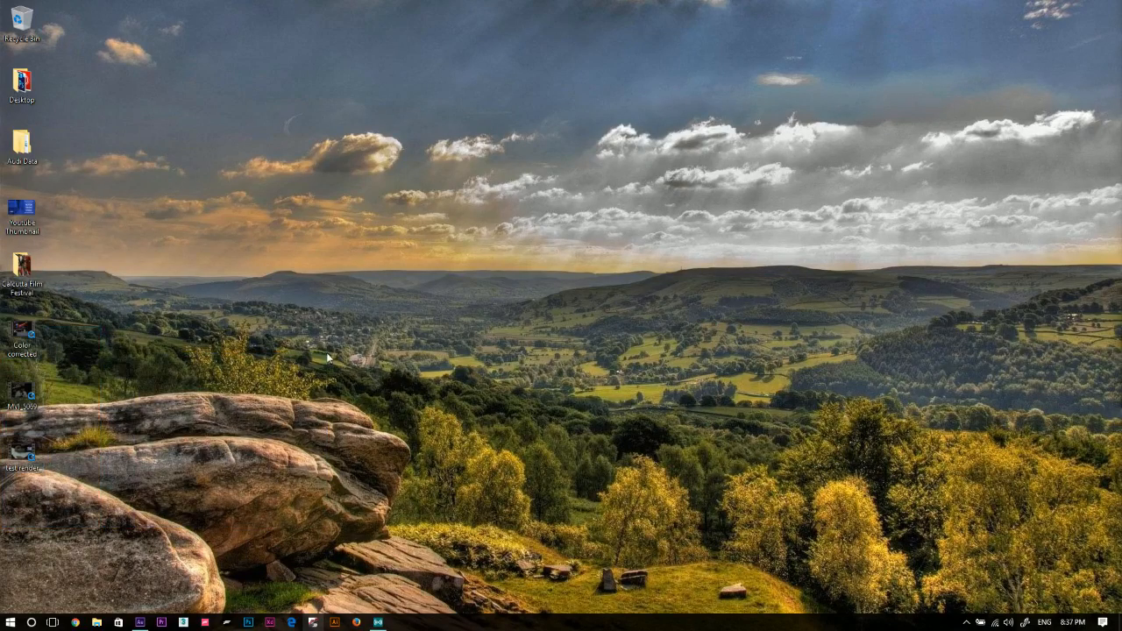
Switch back to After Effects and close it without saving the changes to Untitled Project.aep.
{"action": "left_click", "coordinate": [140, 622]}
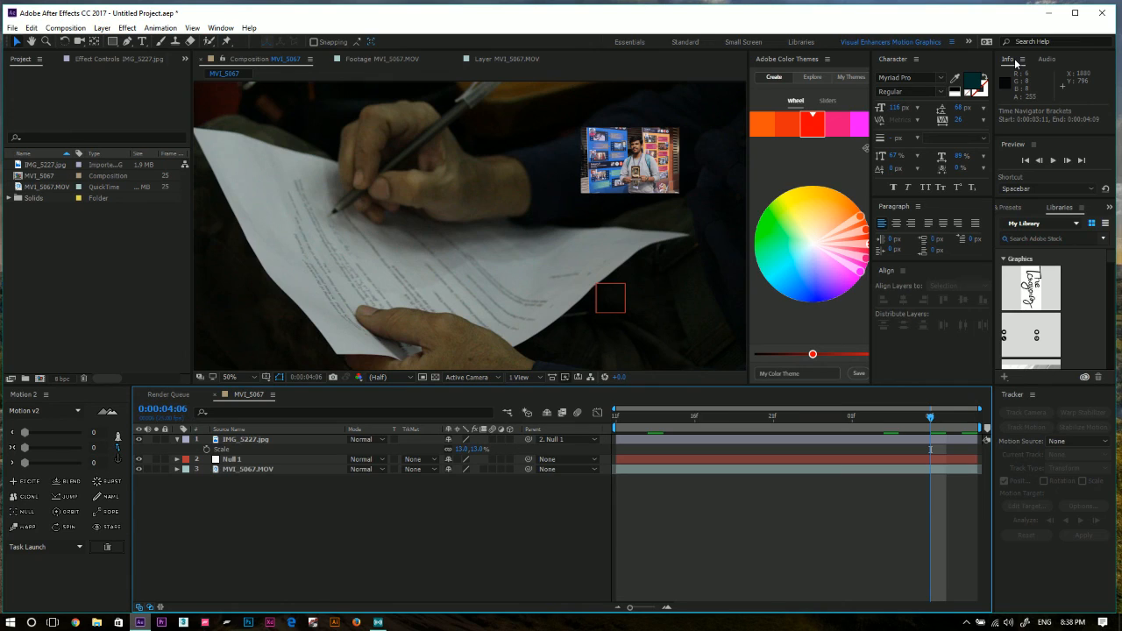
{"action": "left_click", "coordinate": [1102, 20]}
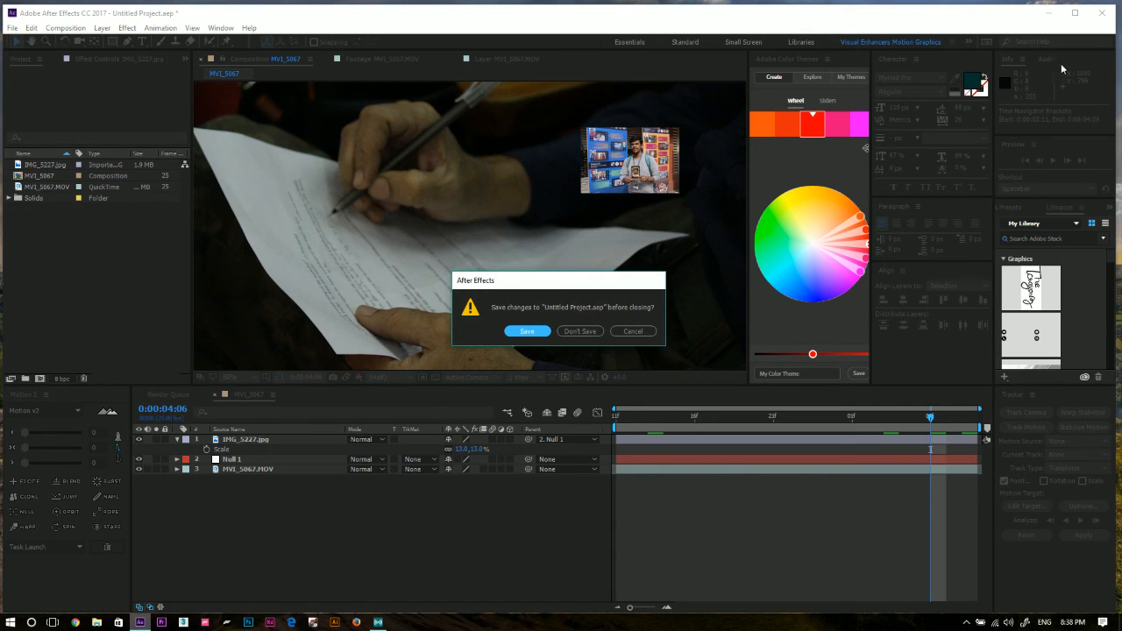
{"action": "left_click", "coordinate": [571, 333]}
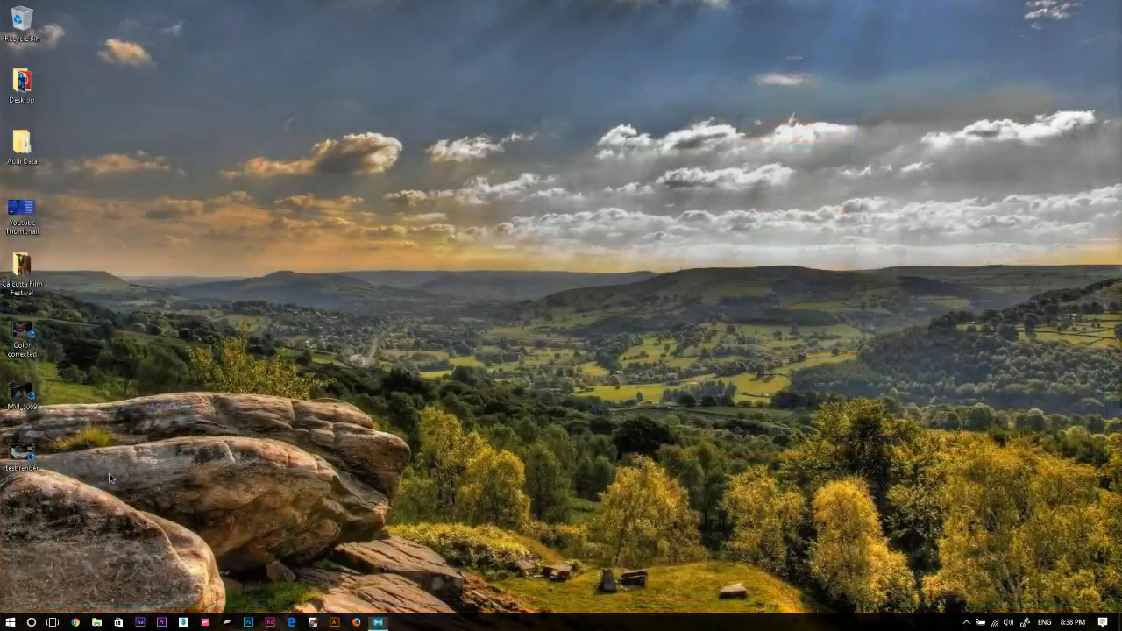
Delete the three movie files from the desktop, from "Color corrected" through "test render".
{"action": "left_click_drag", "start_coordinate": [109, 474], "coordinate": [7, 323]}
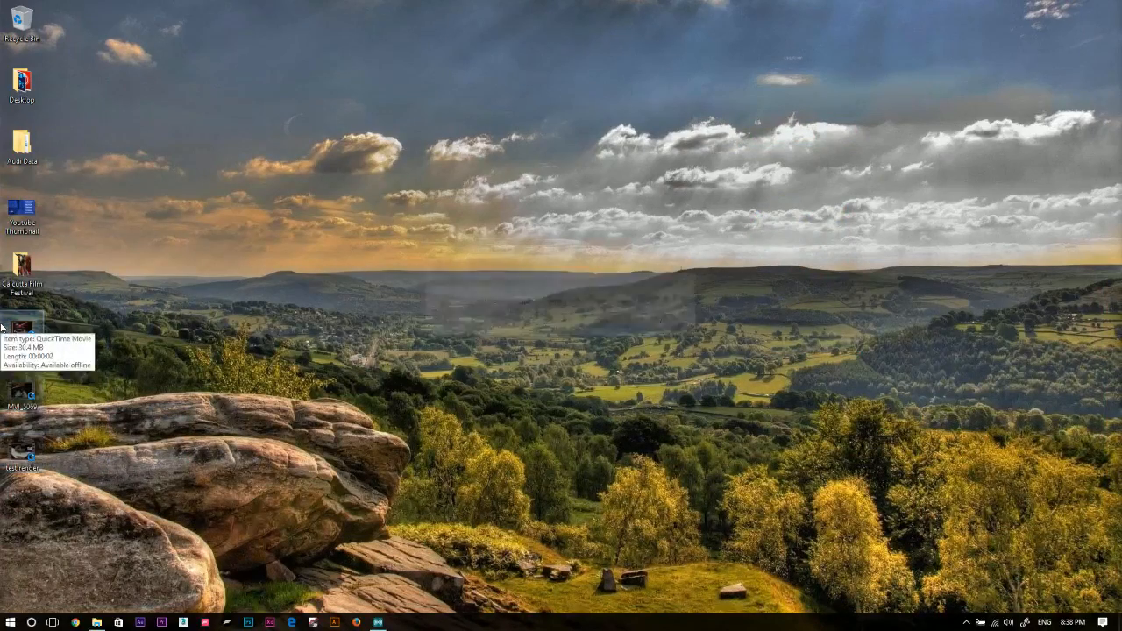
{"action": "left_click", "coordinate": [74, 323]}
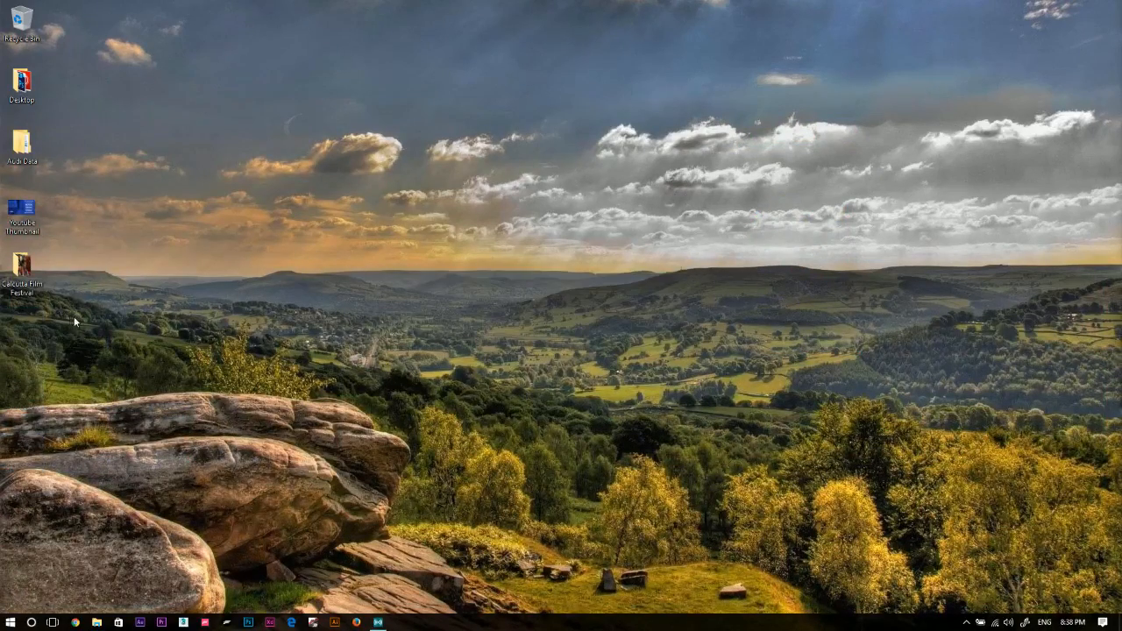
{"action": "left_click", "coordinate": [379, 623]}
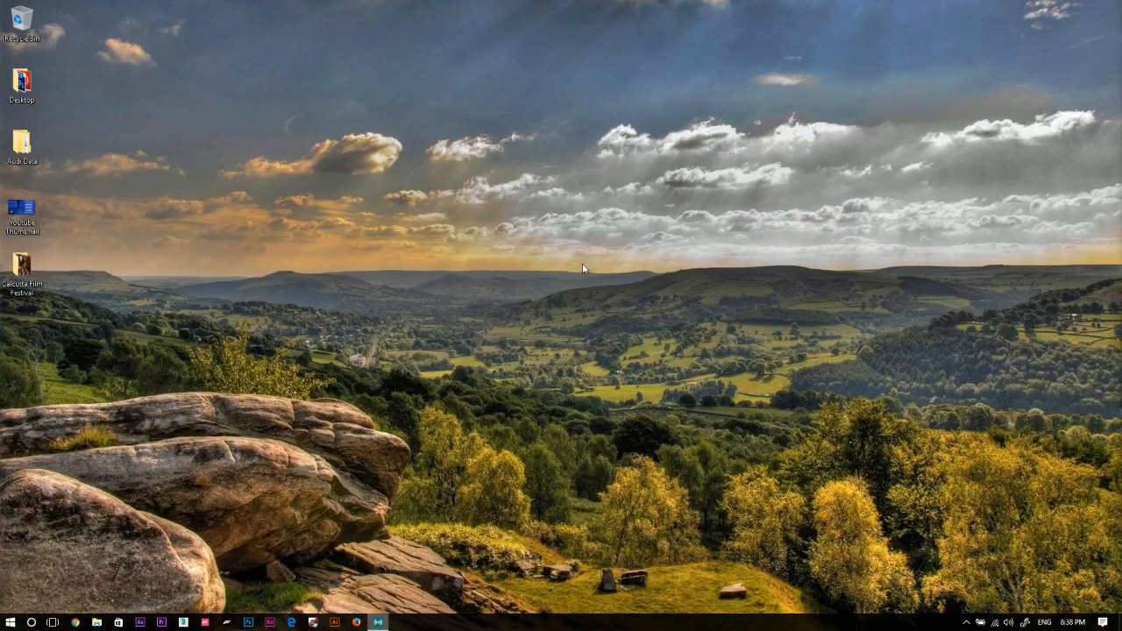